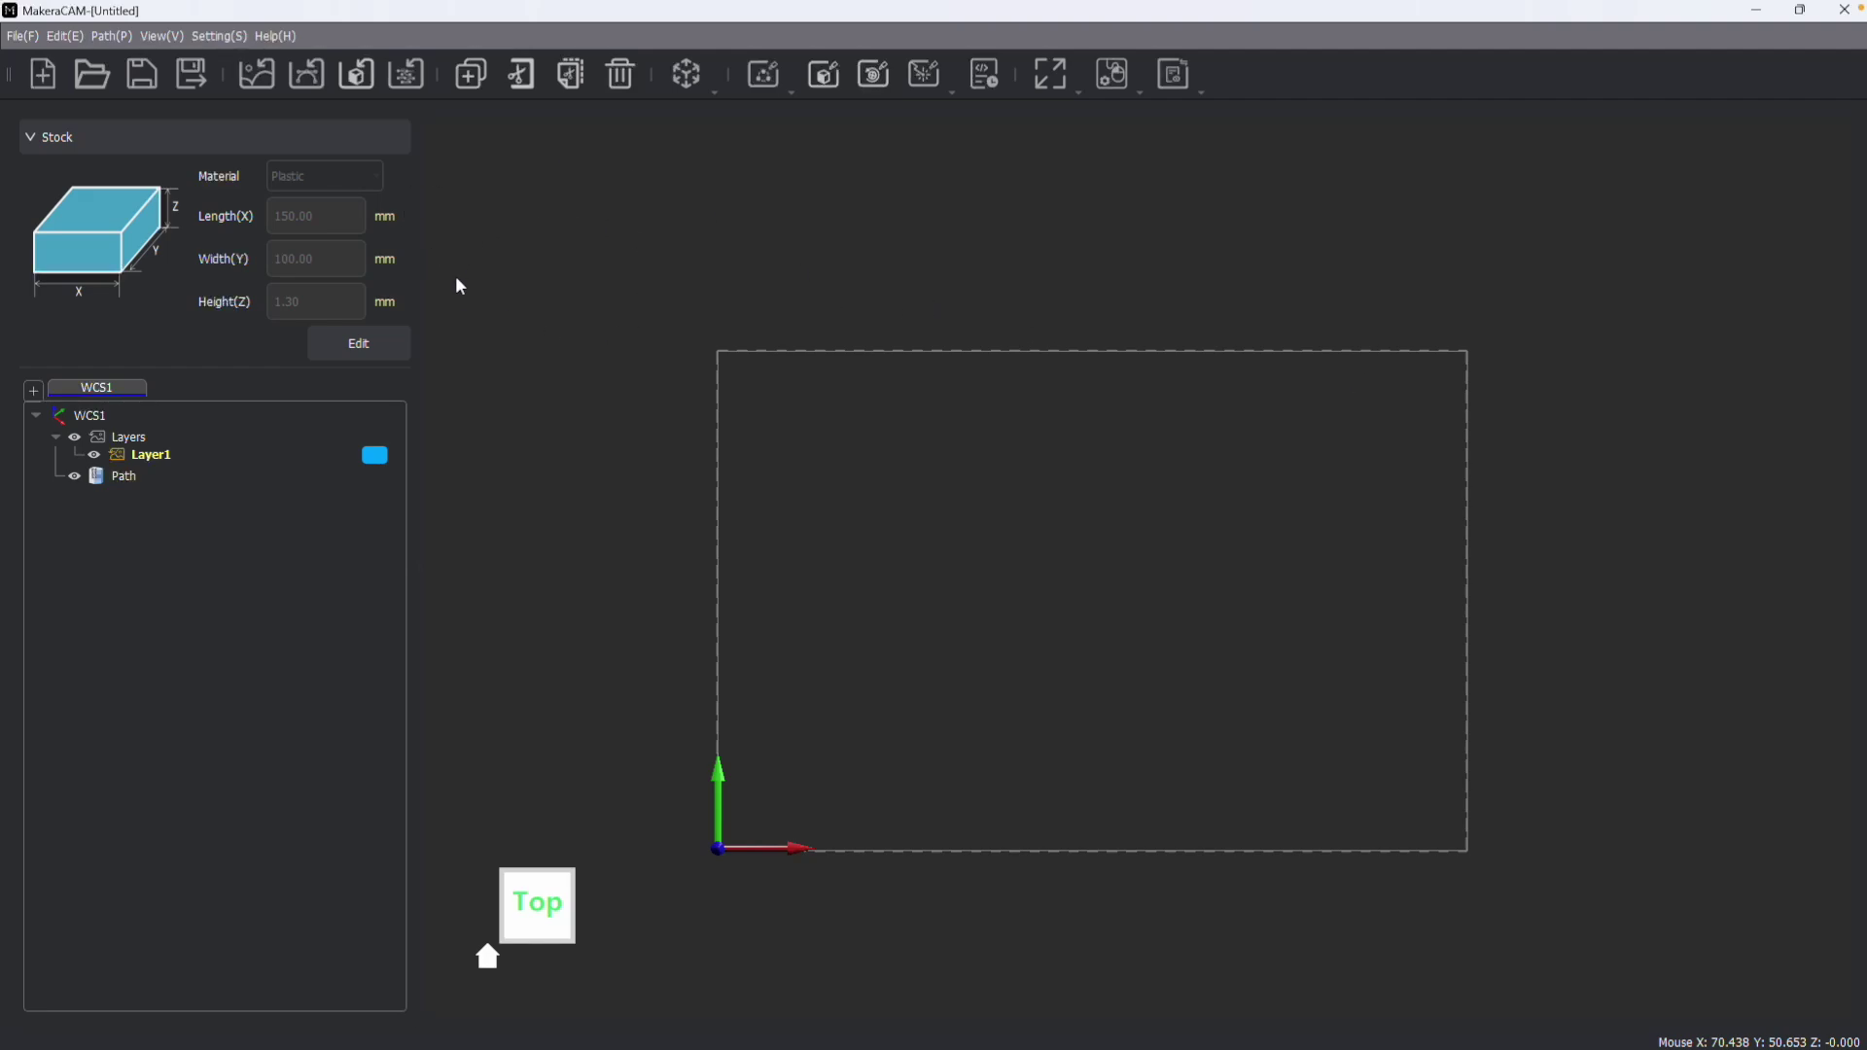
Step: Apply a plastic stock of 150 mm length, 100 mm width and 1.3 mm height
click(362, 345)
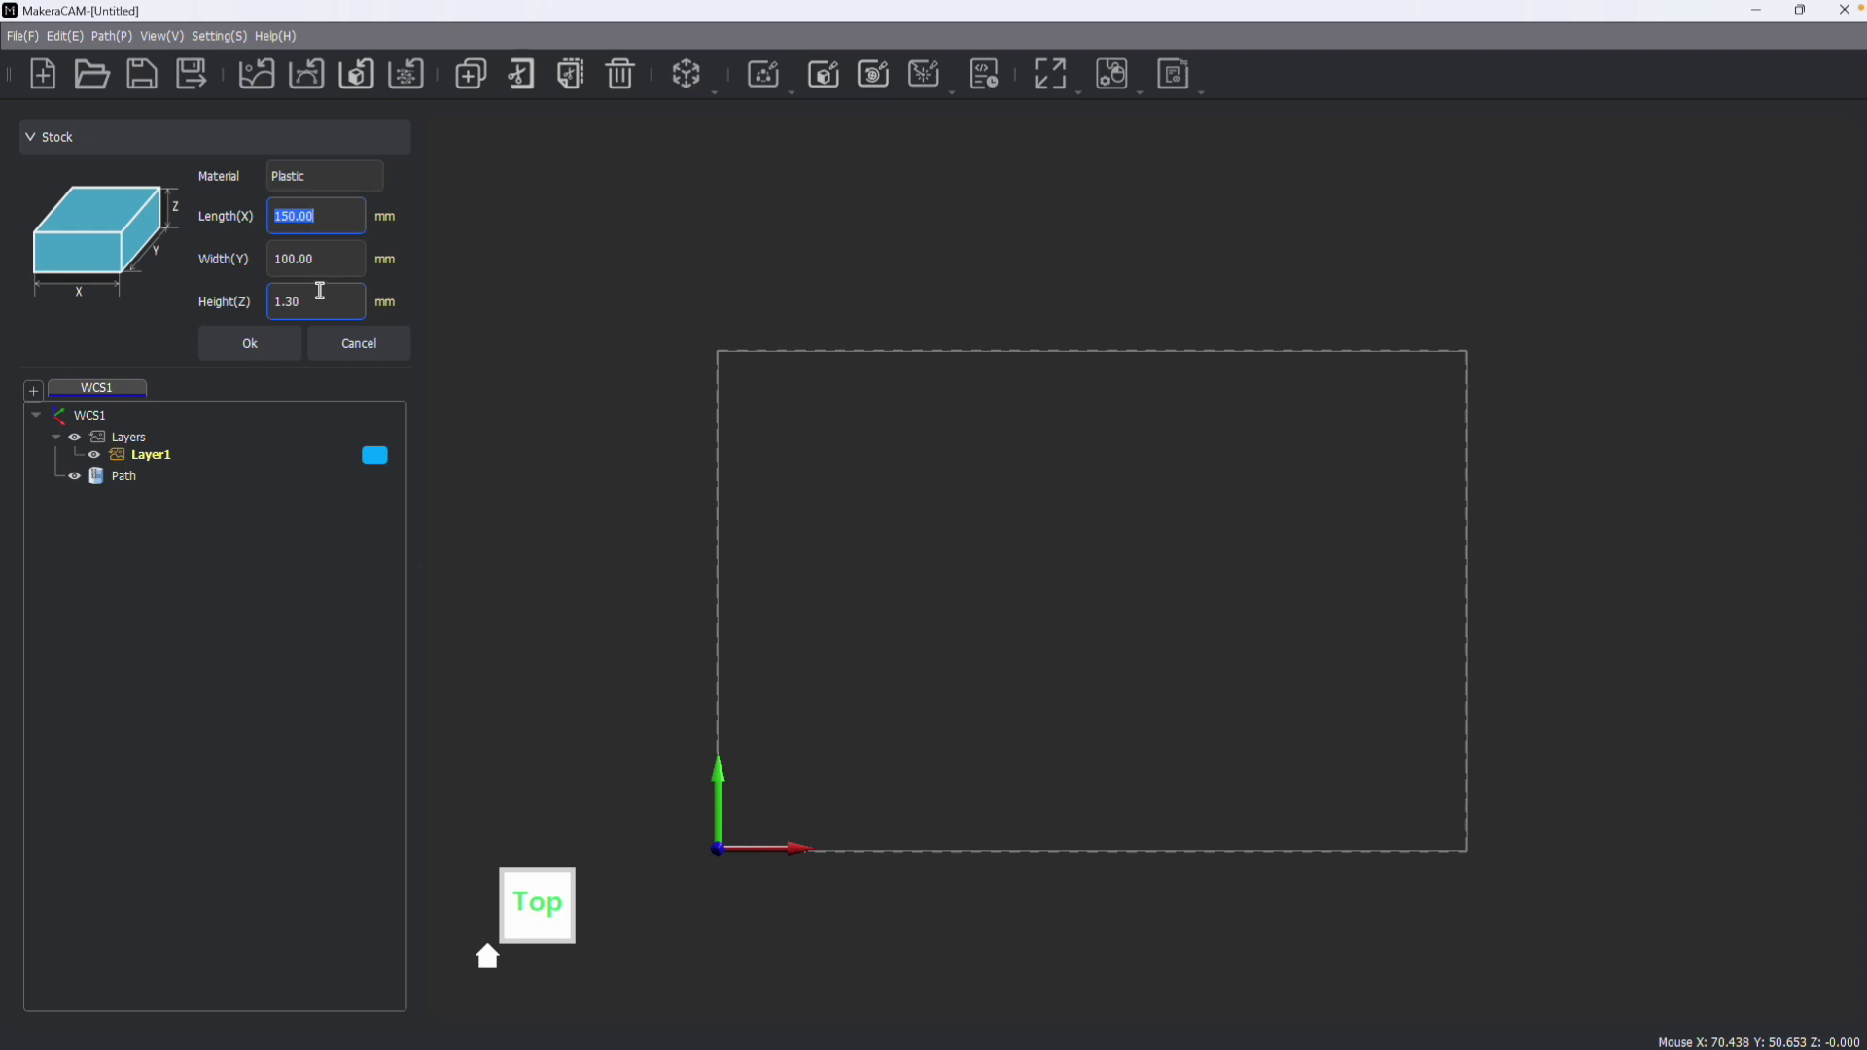
click(272, 343)
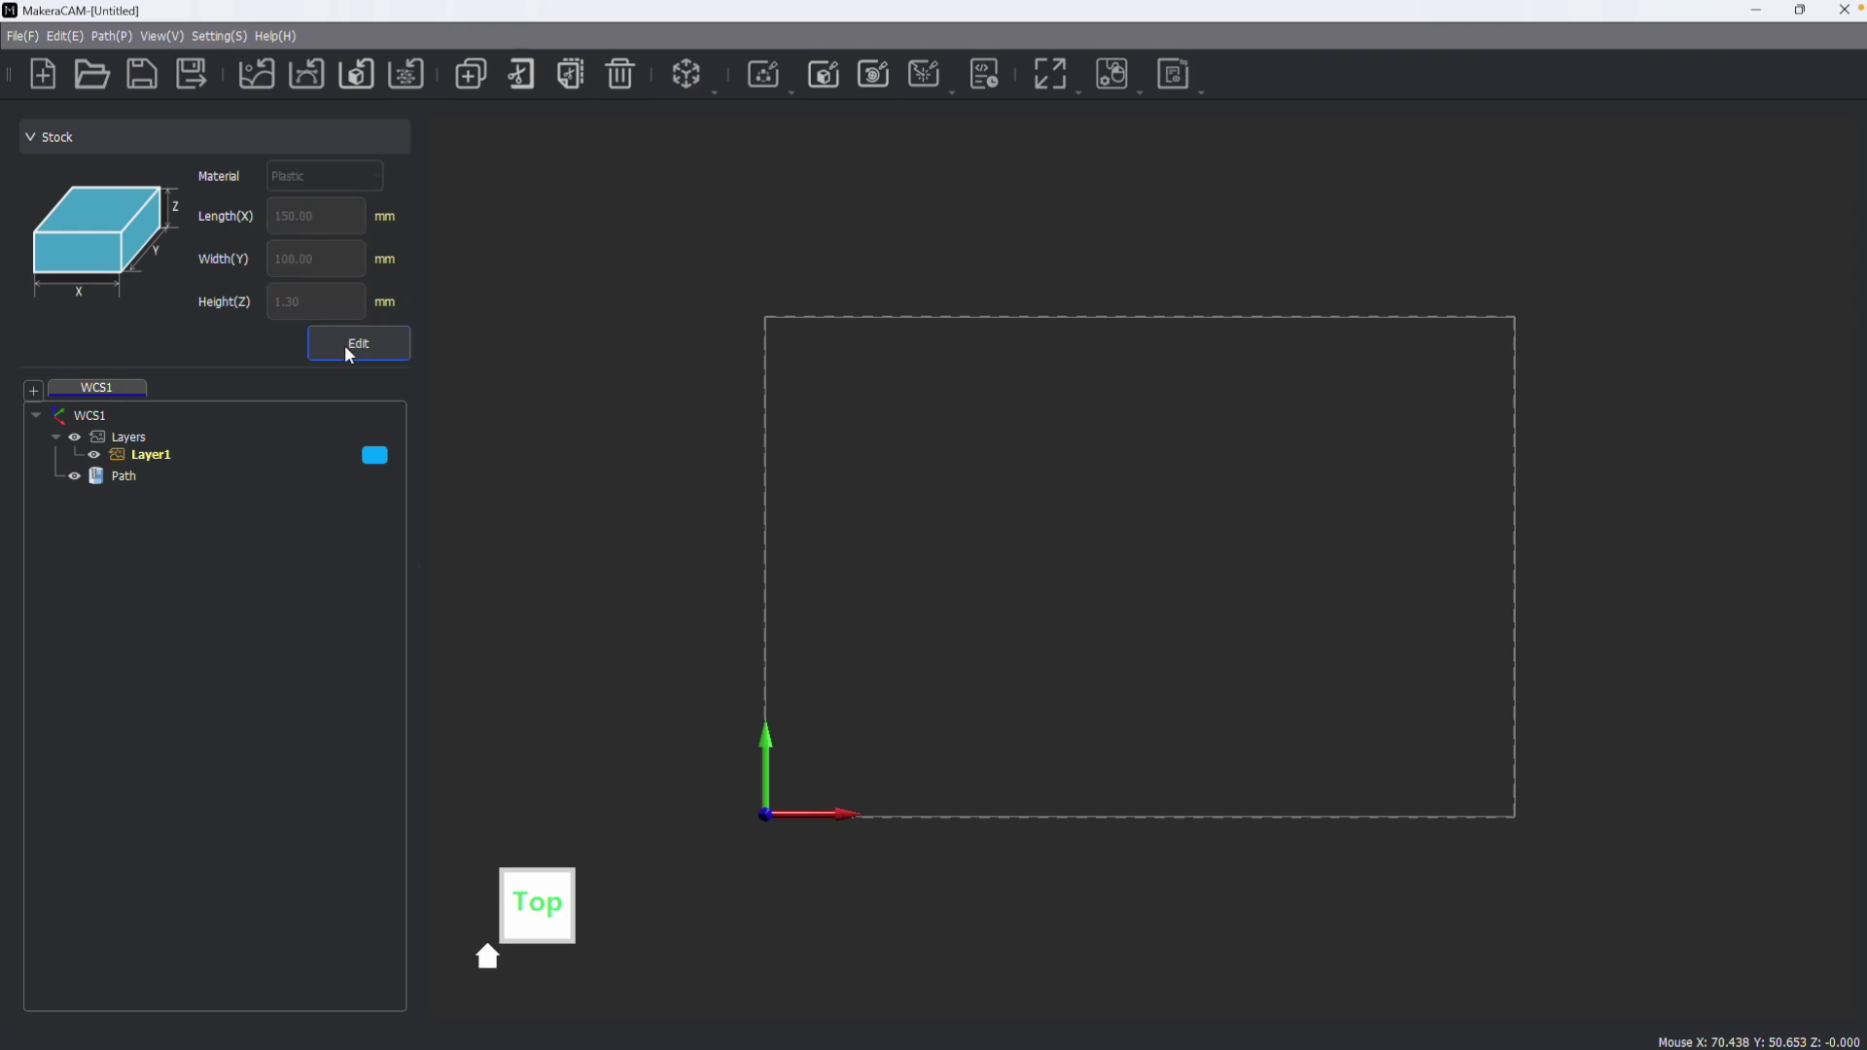
right_click(84, 397)
click(112, 408)
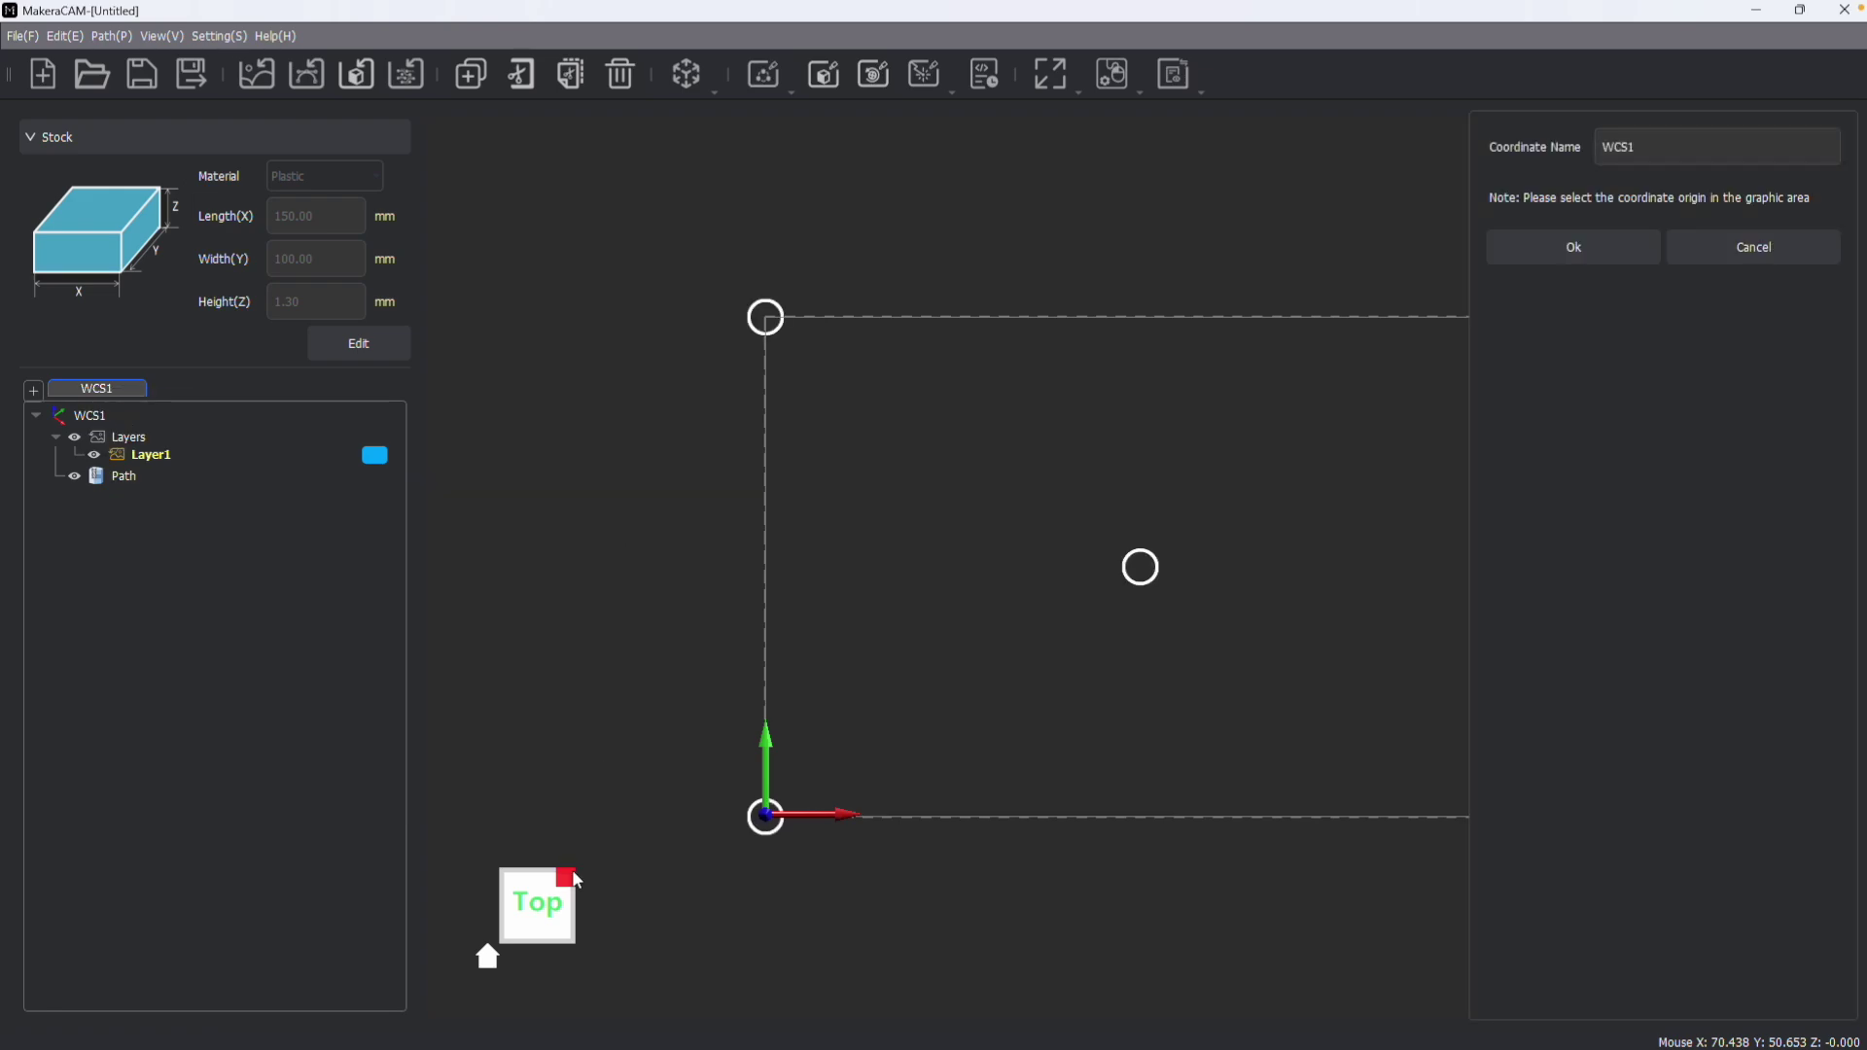
click(488, 954)
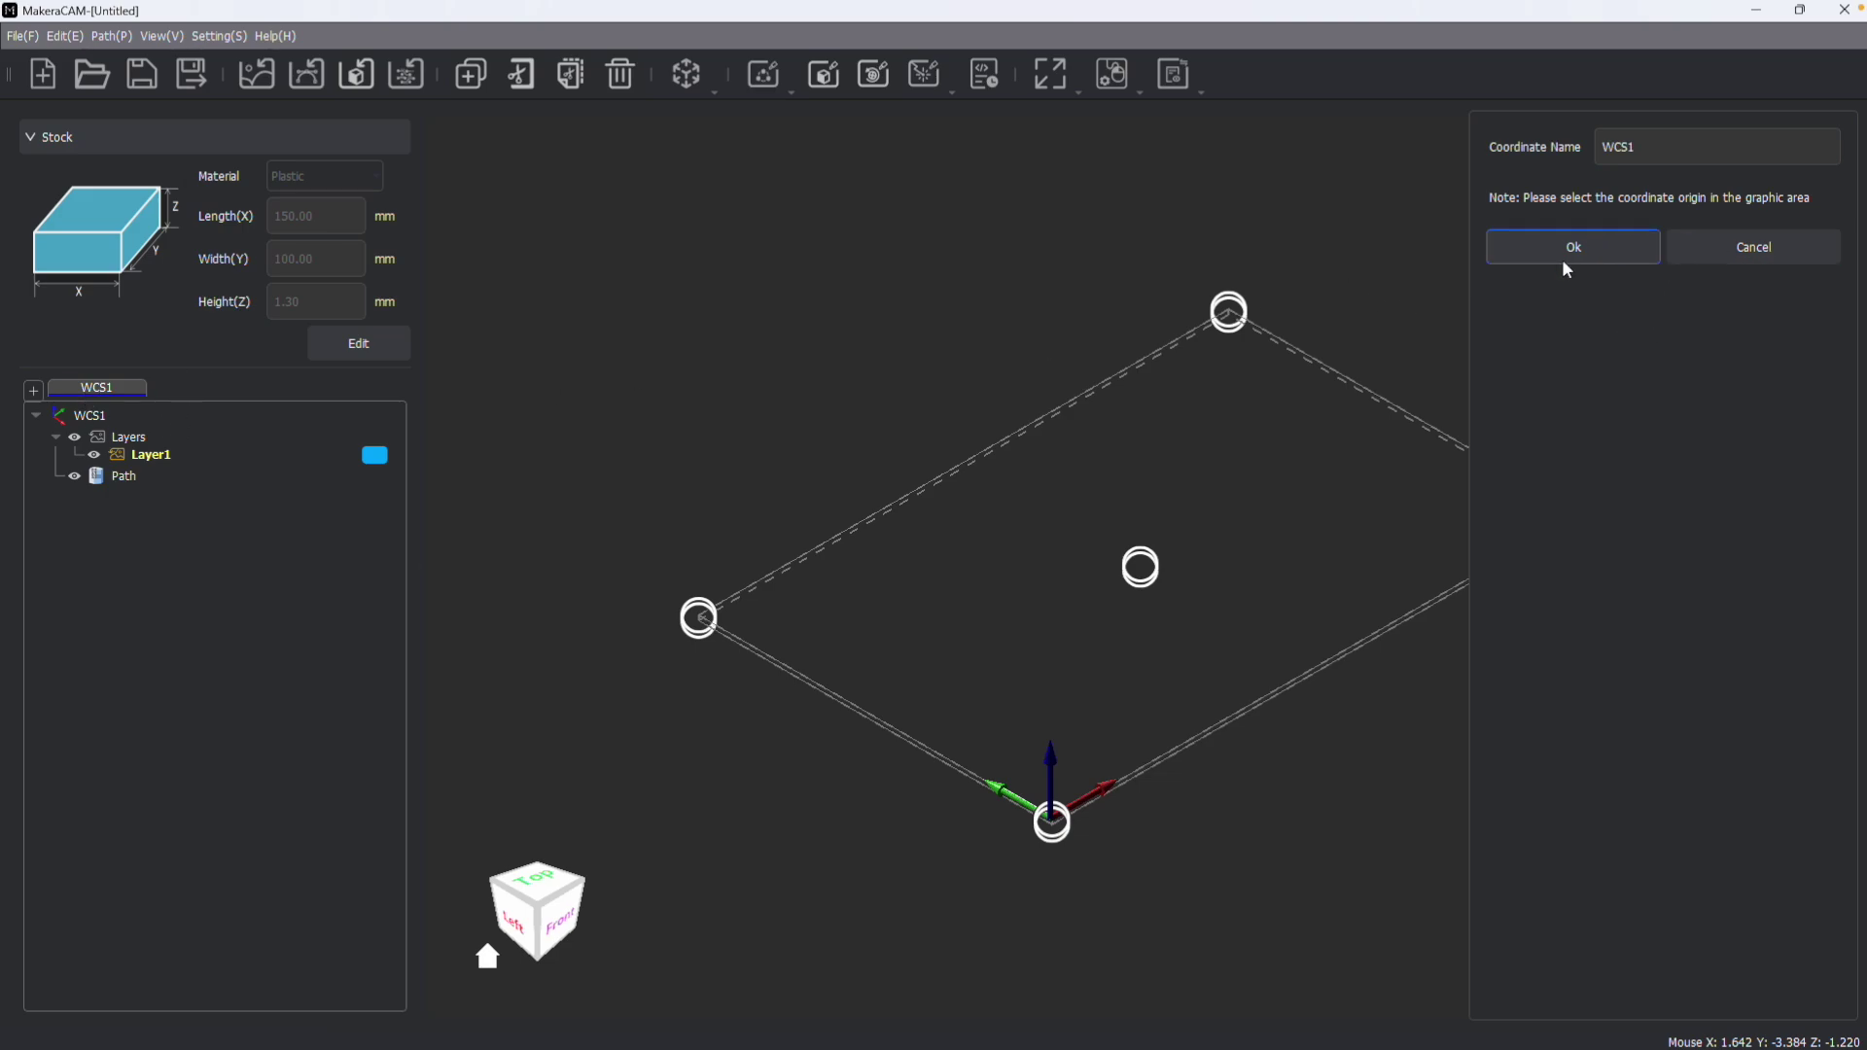
click(1703, 255)
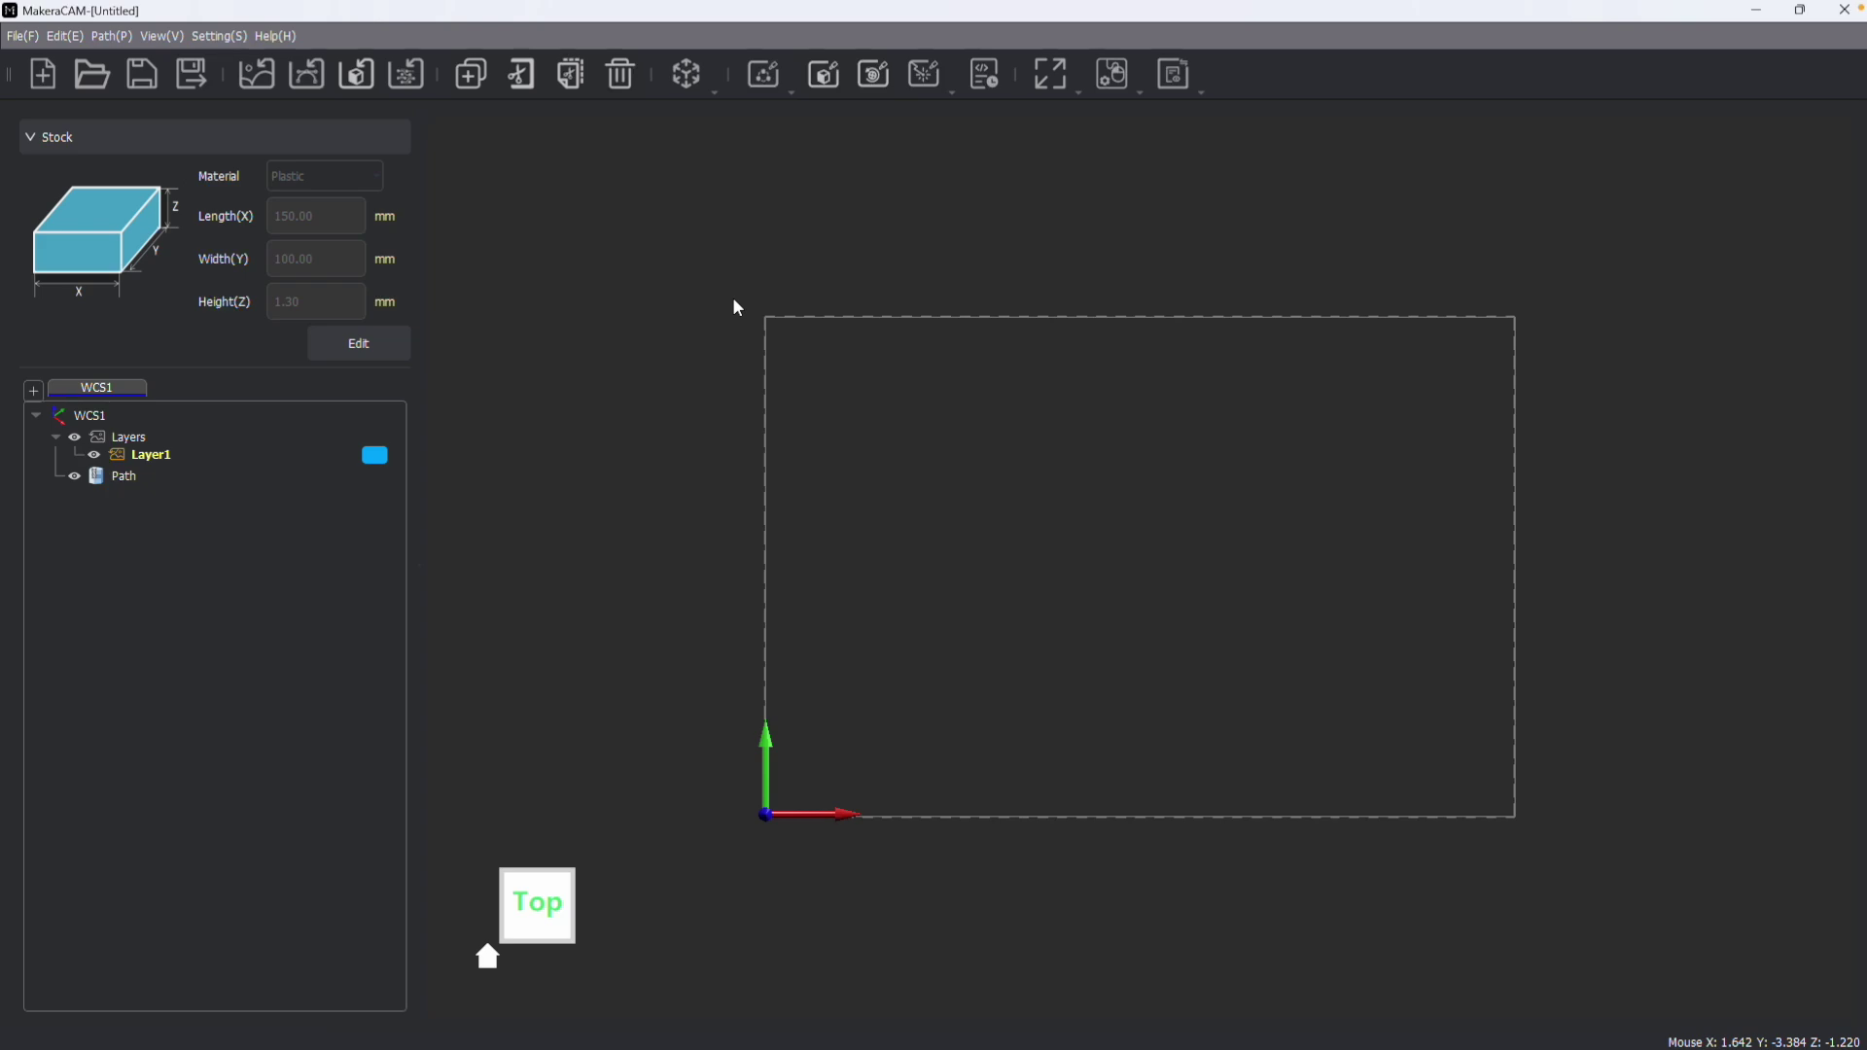
Step: Import charlie.svg to place the Charlie lettering outline onto the stock
click(306, 78)
click(403, 206)
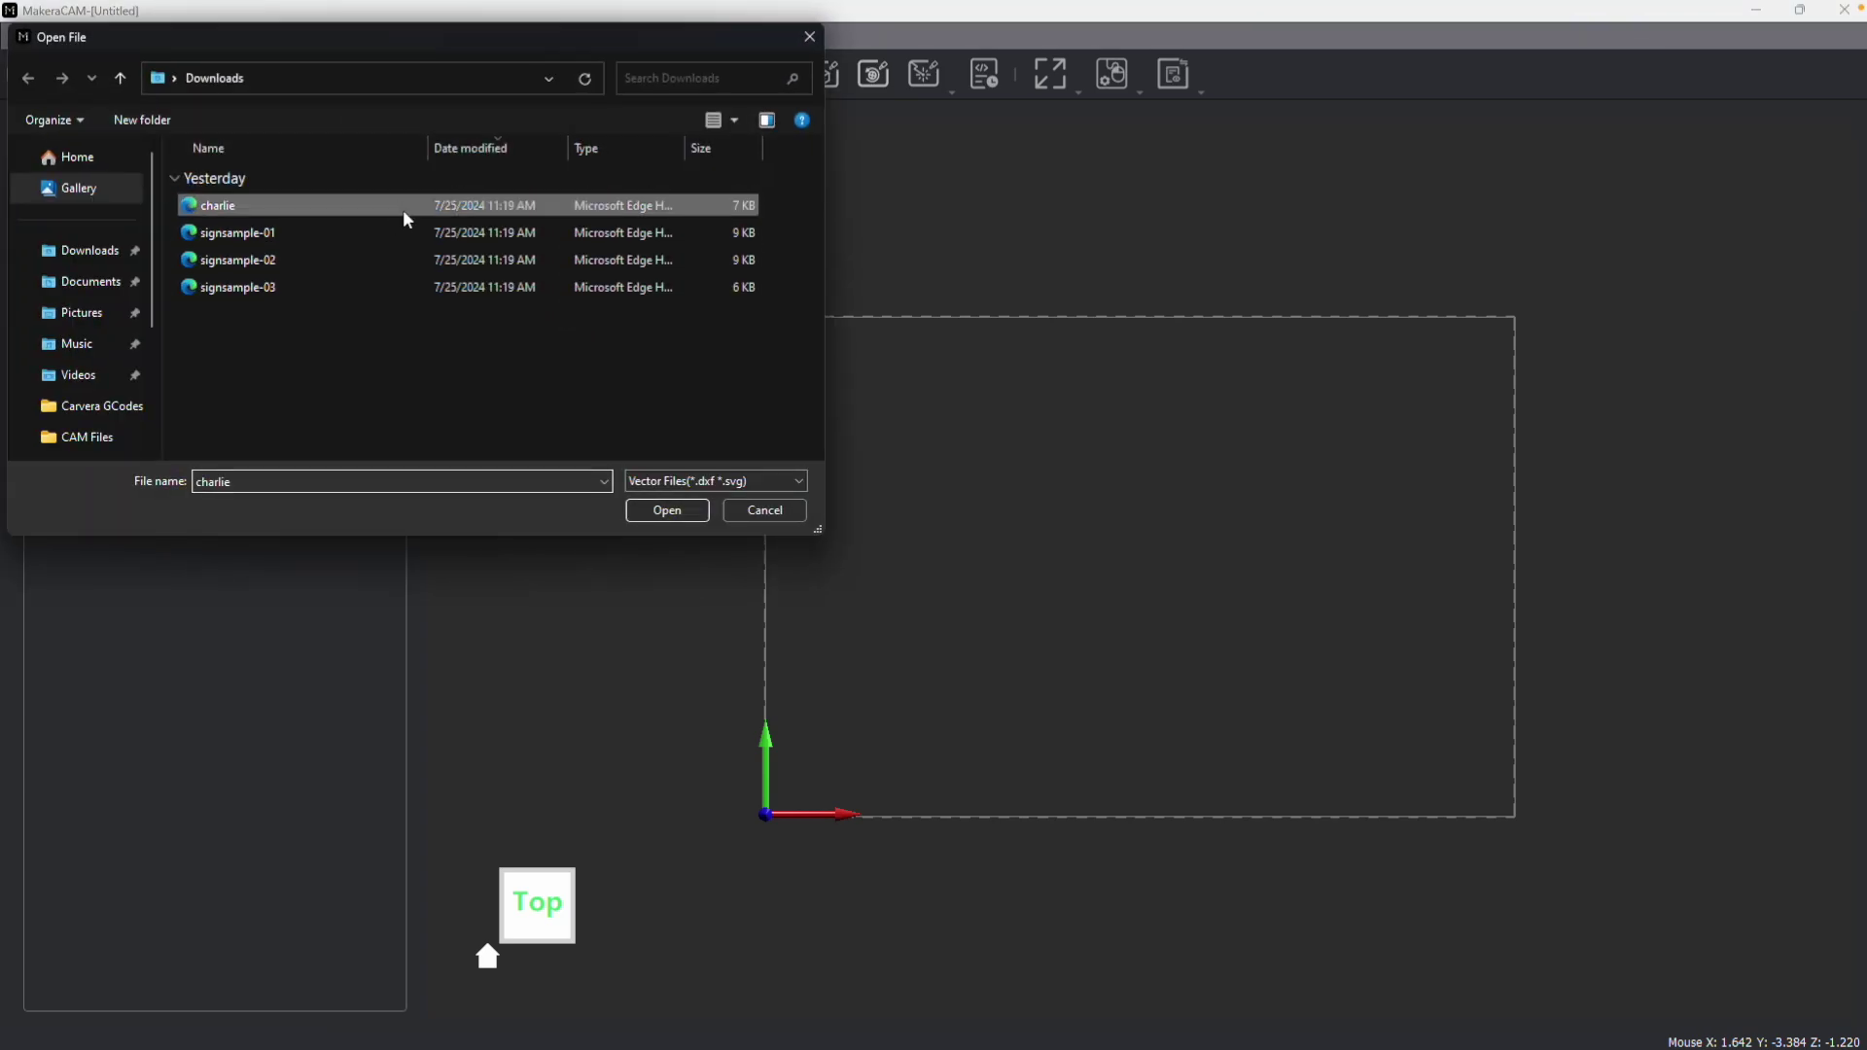
click(668, 510)
scroll(1206, 533, up, 2)
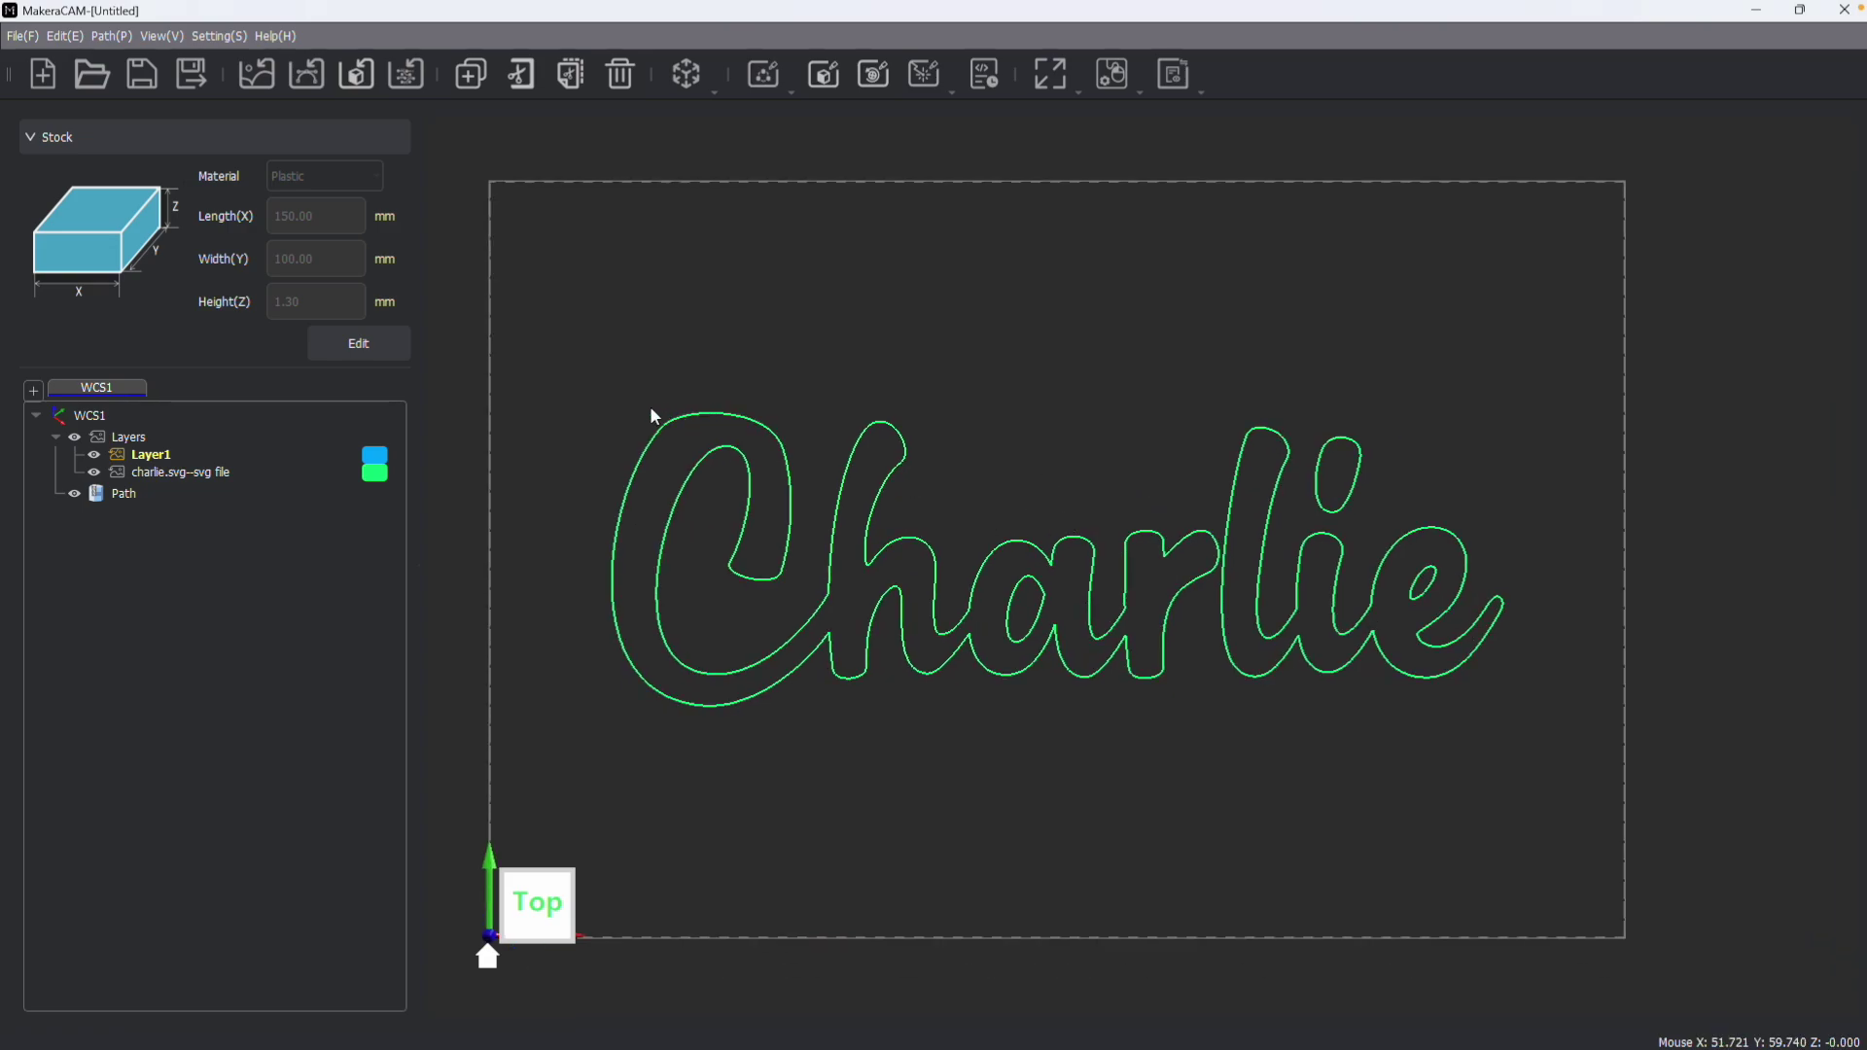
drag(580, 379, 1578, 774)
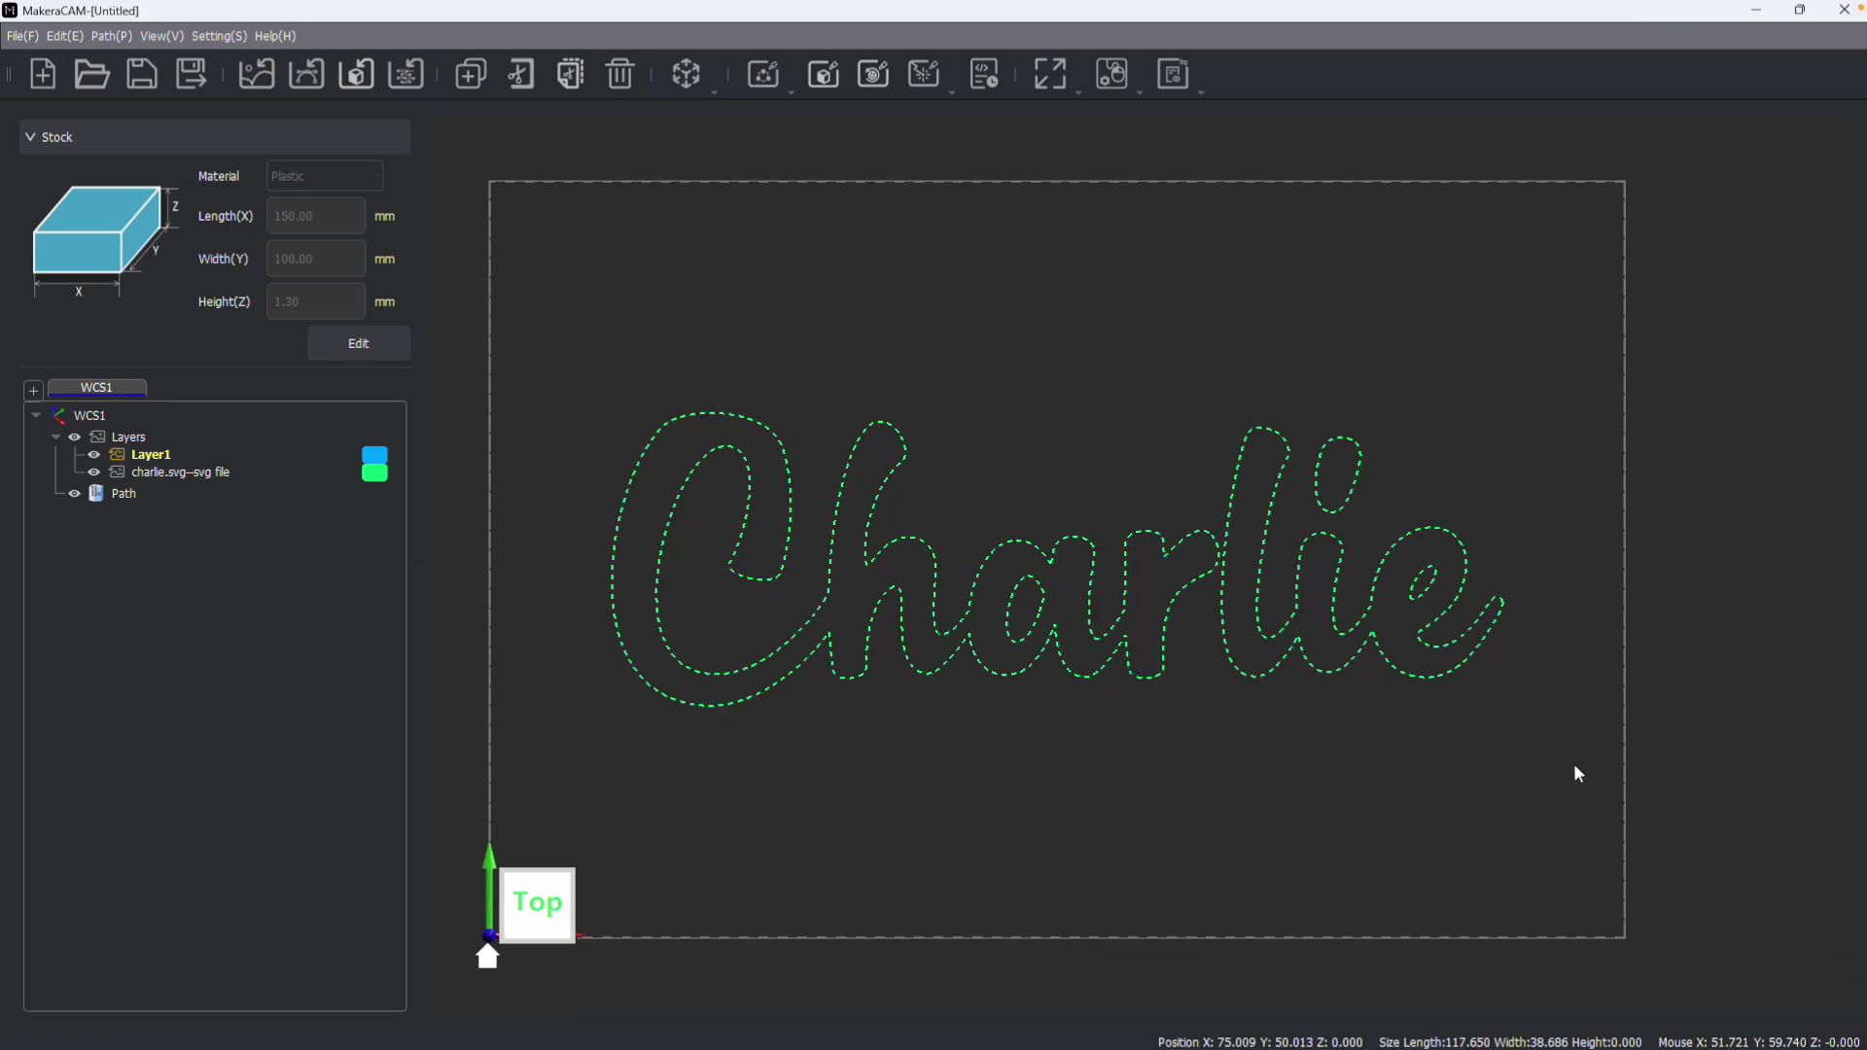
click(1186, 783)
scroll(1149, 770, down, 2)
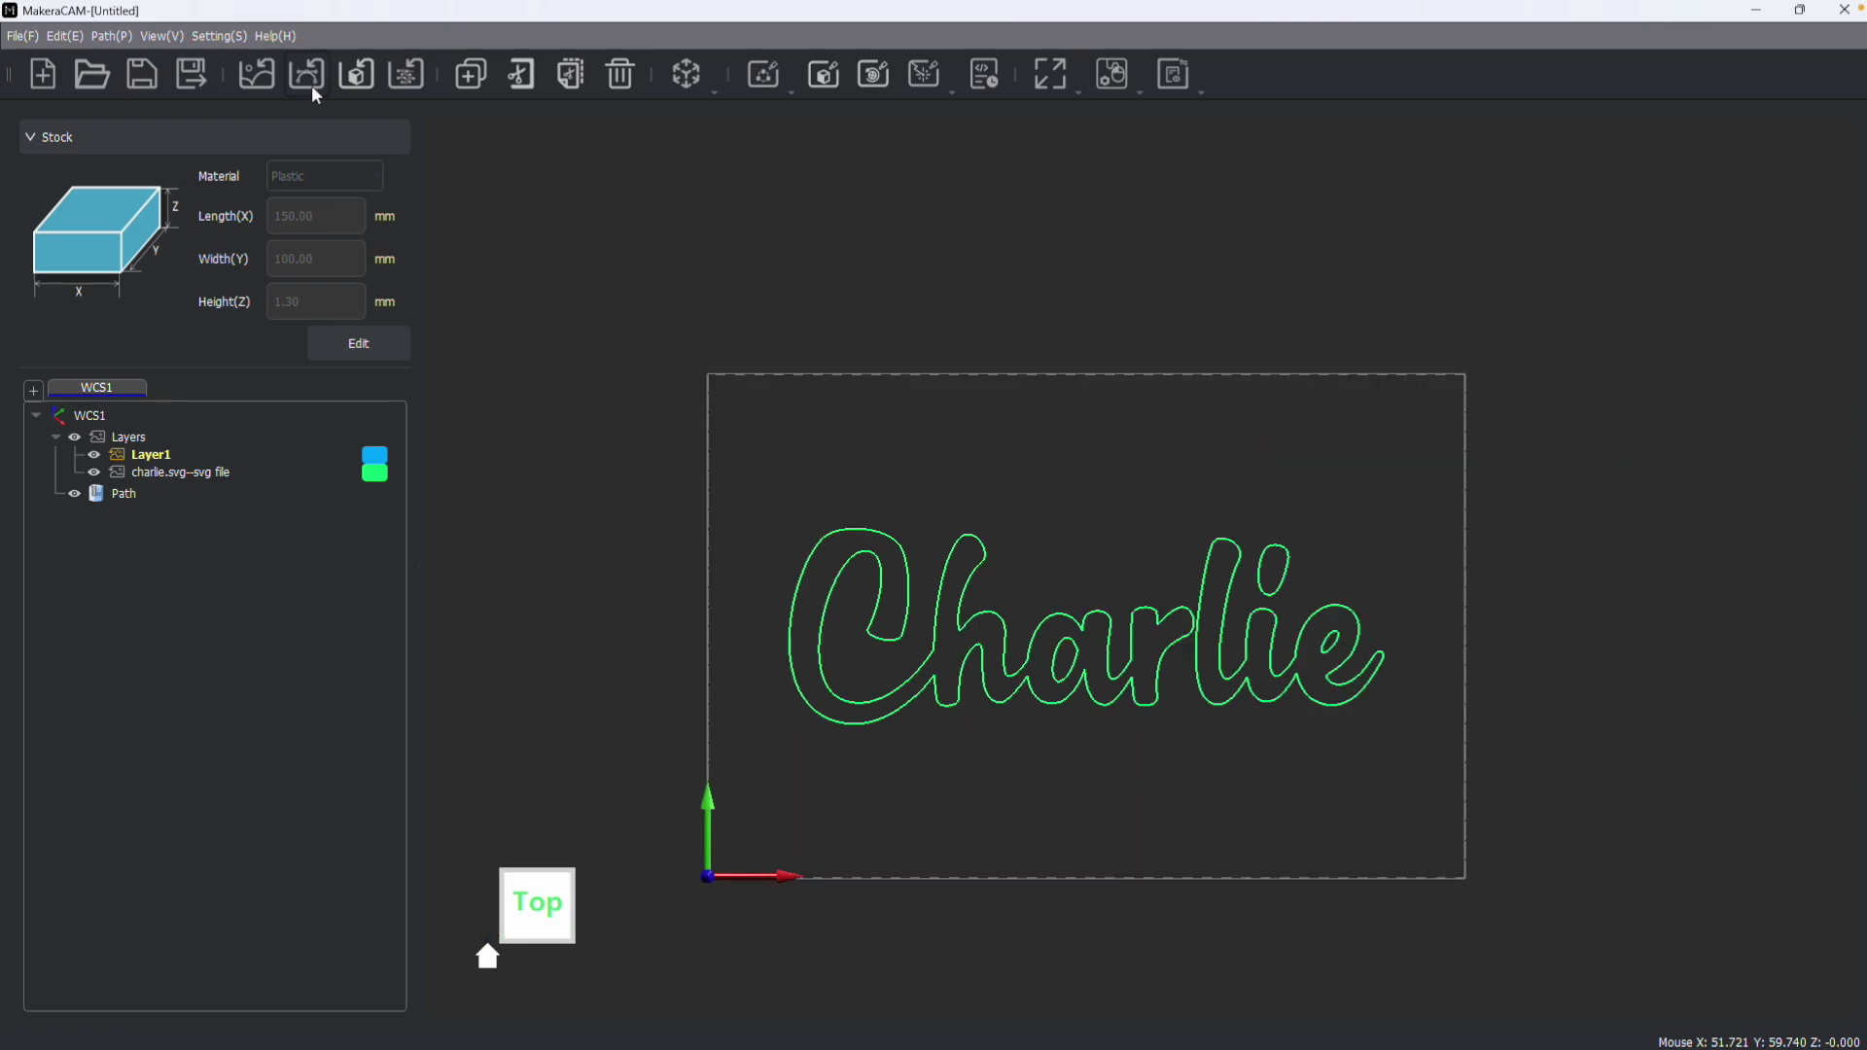
Step: Import the dogtag.jpg bone picture and select it on the canvas
click(258, 78)
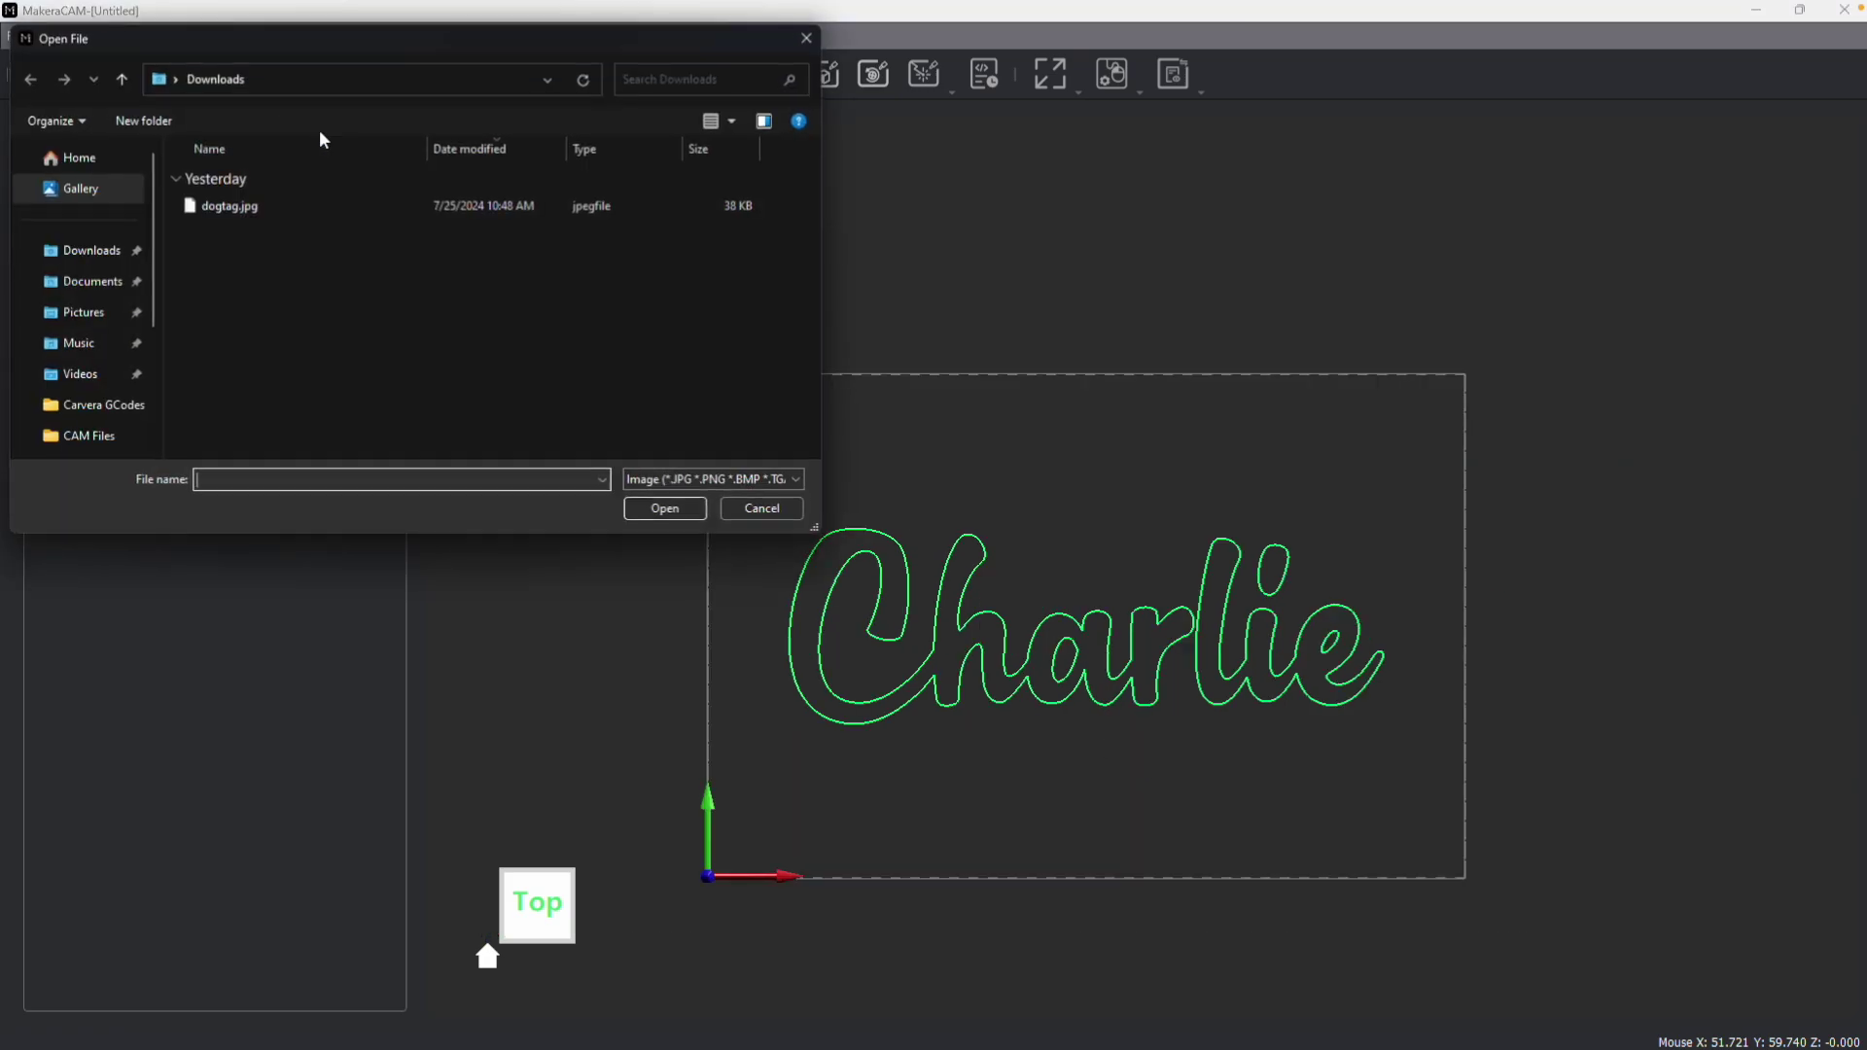
click(224, 208)
click(667, 510)
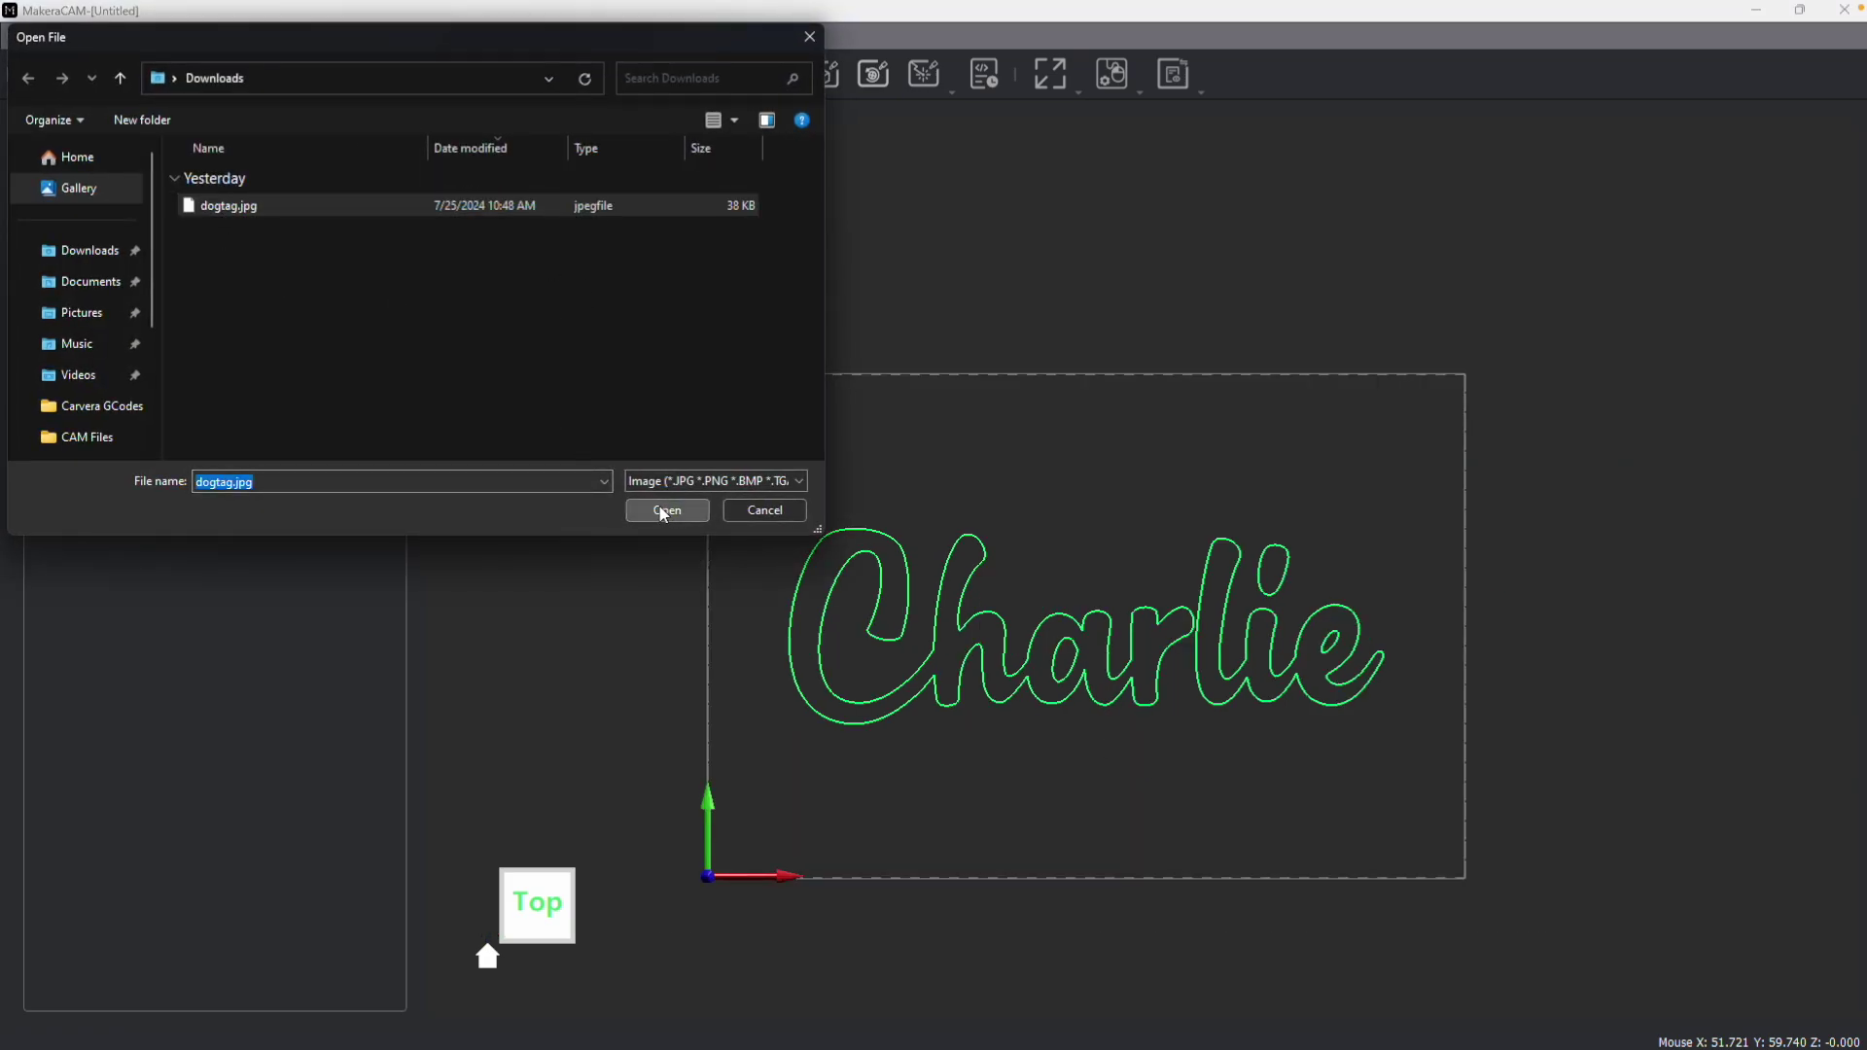
scroll(807, 680, up, 2)
middle_drag(779, 800, 834, 616)
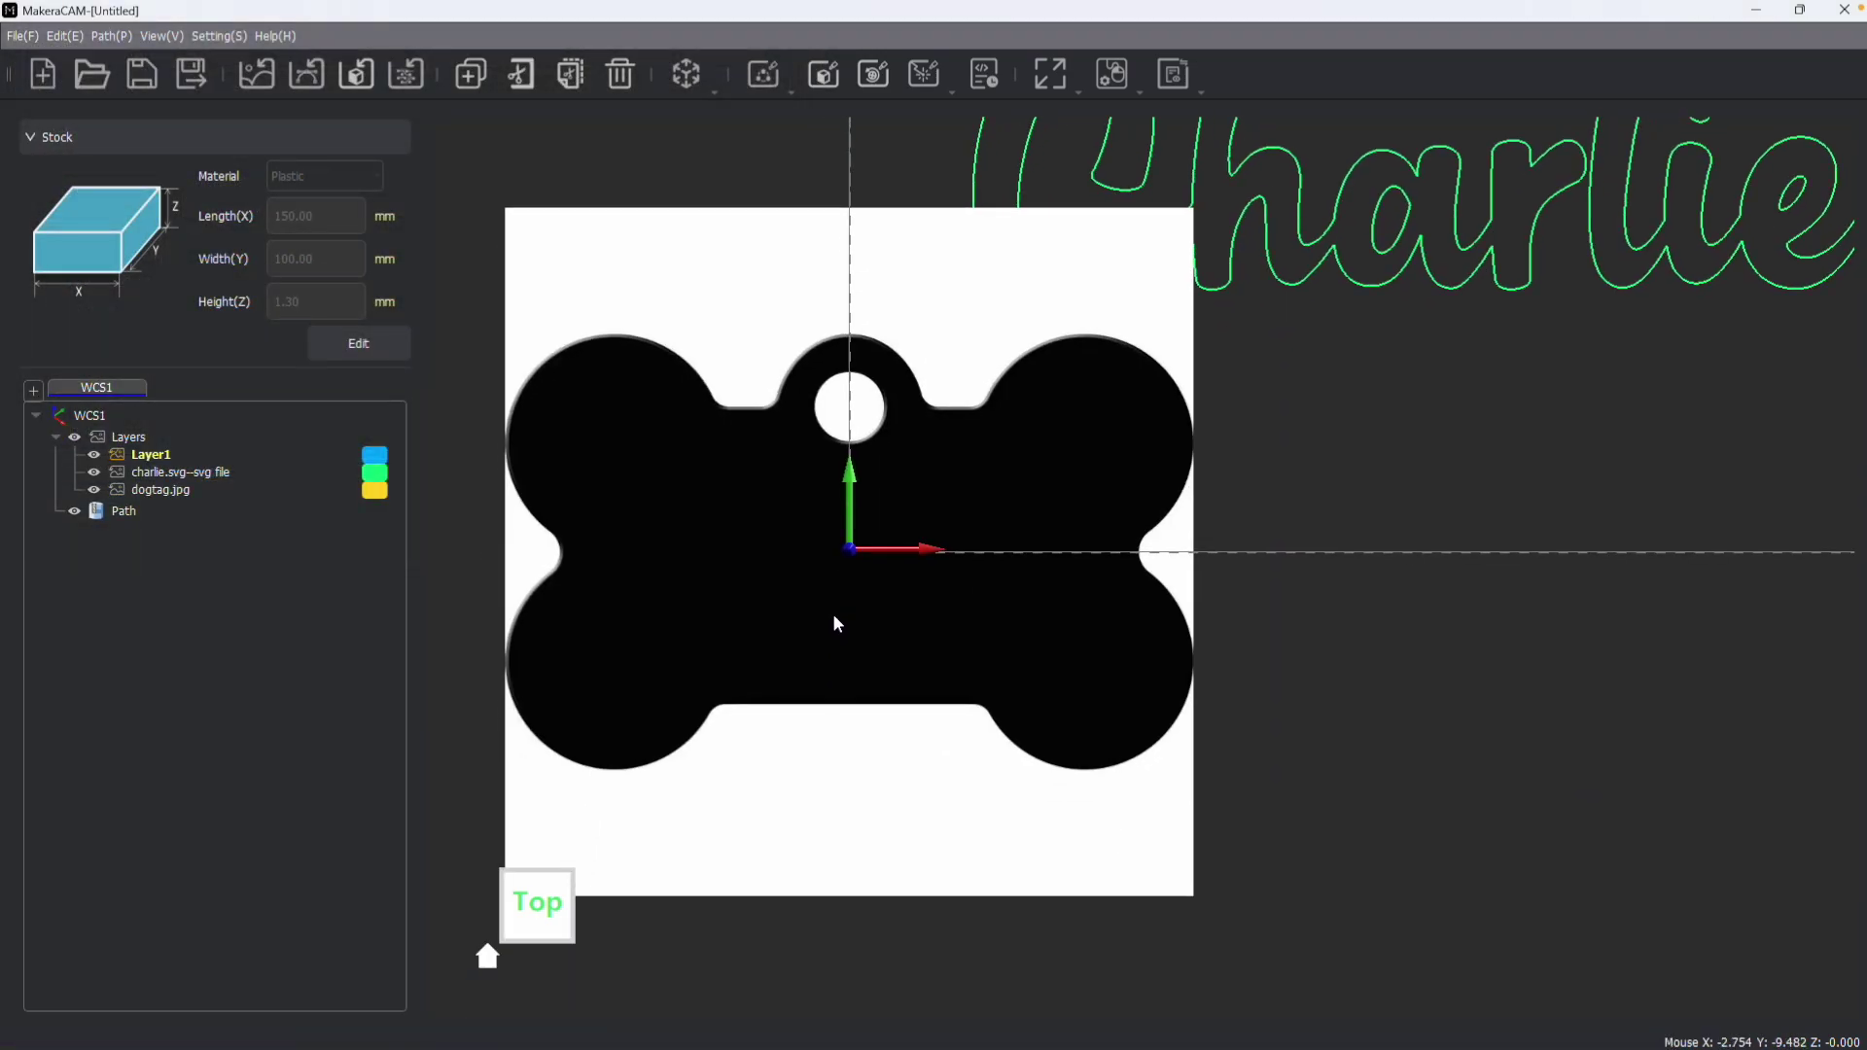
scroll(840, 671, down, 2)
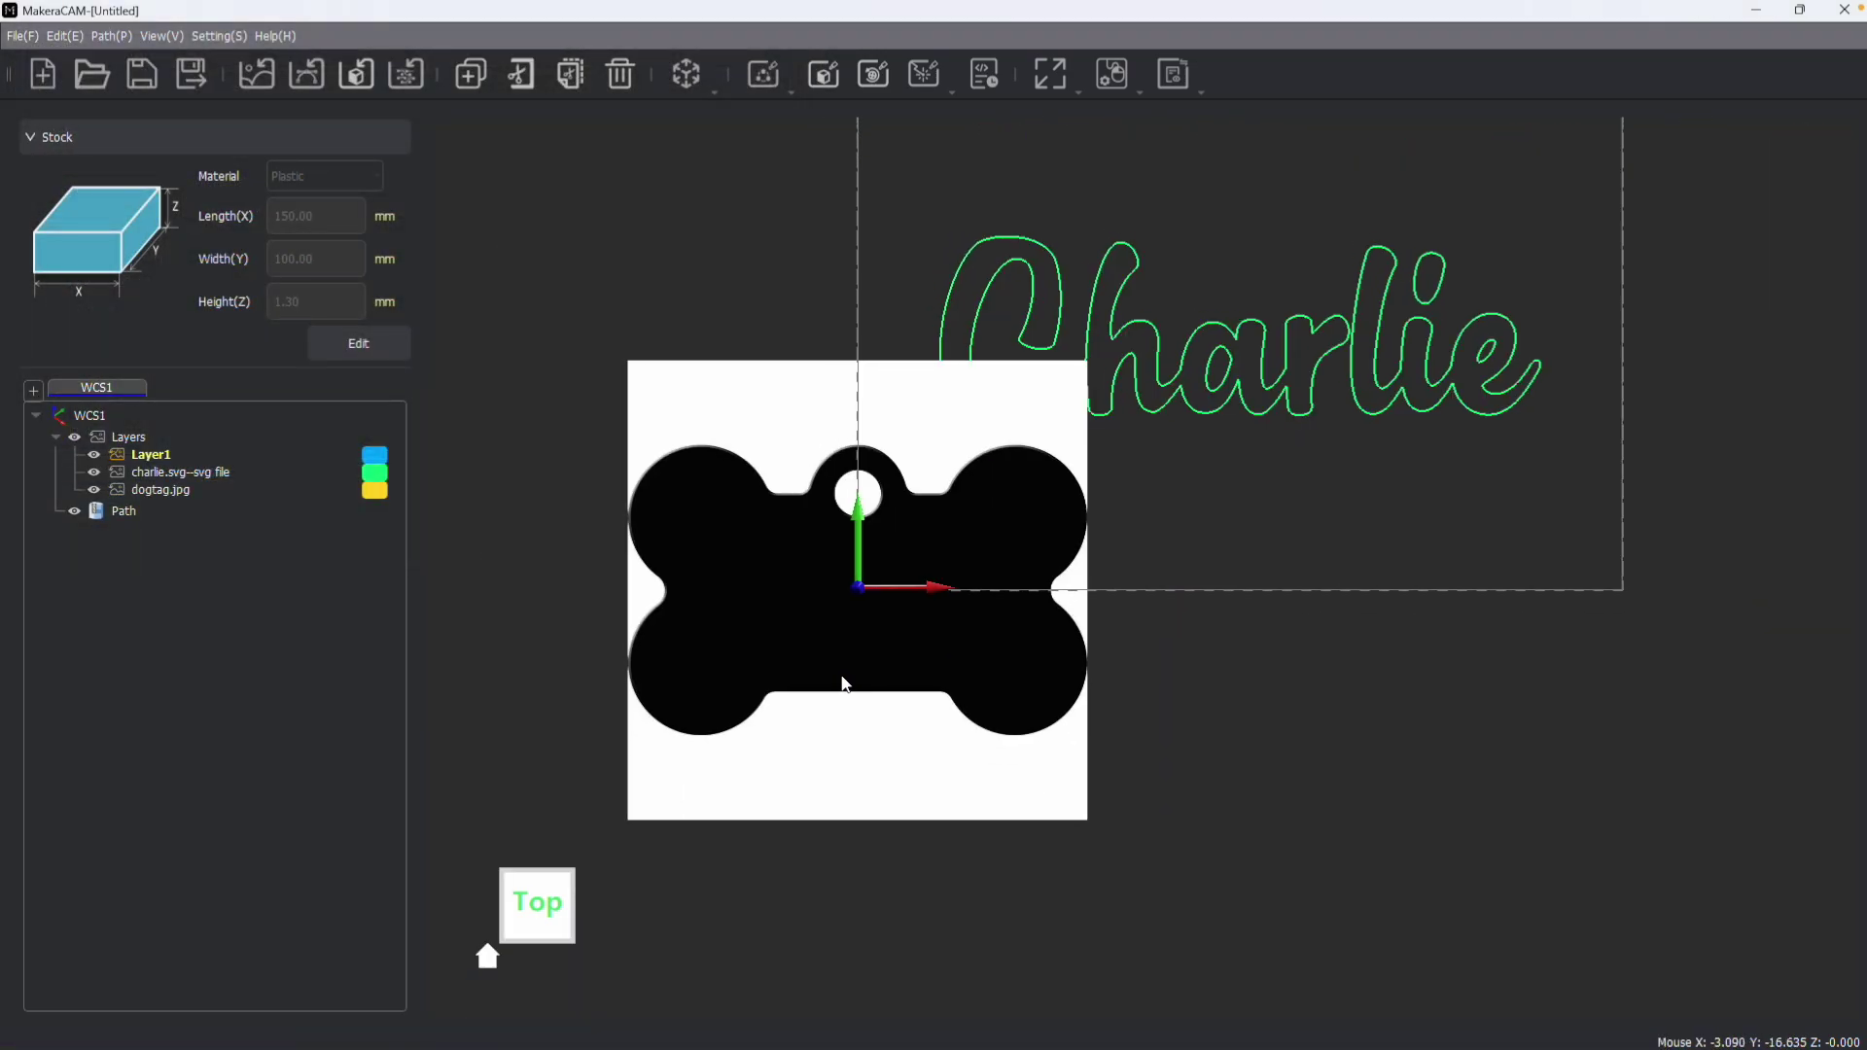
click(768, 527)
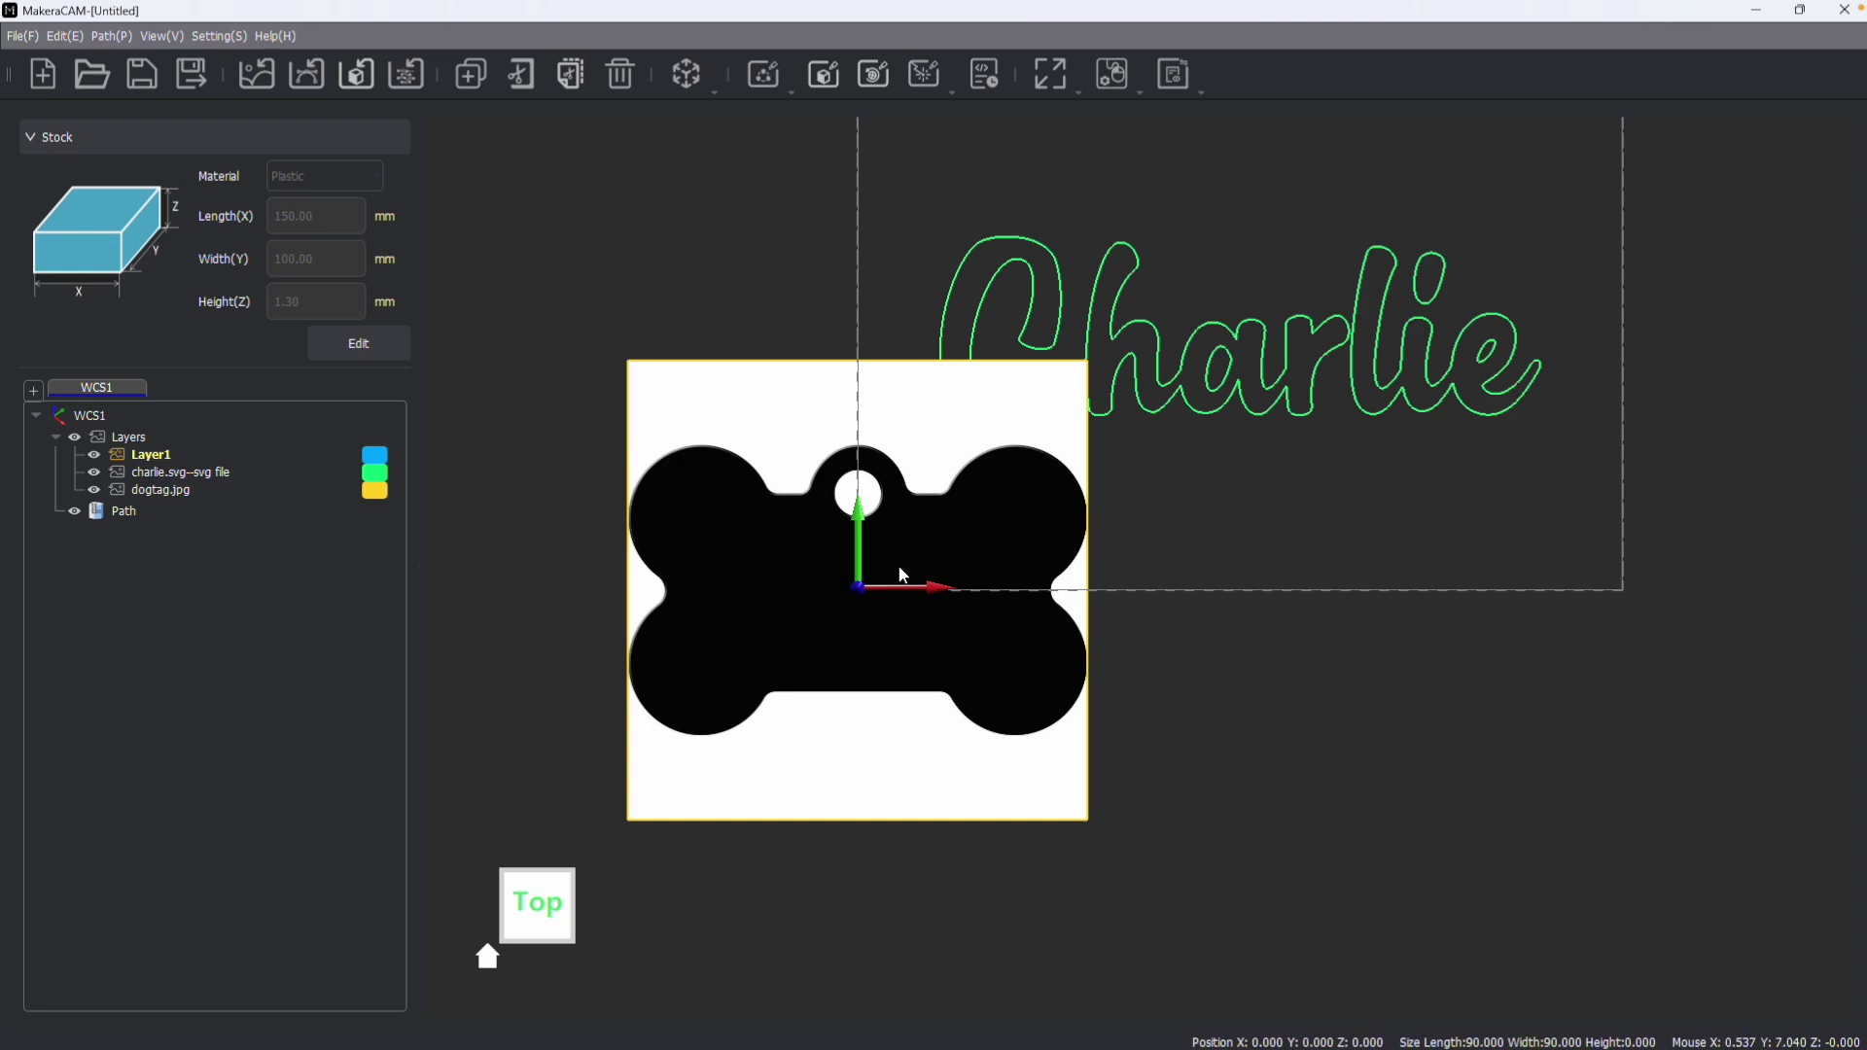
Step: Trace dogtag.jpg at threshold 146 into a 90 × 57 mm bone-shaped vector outline
click(64, 36)
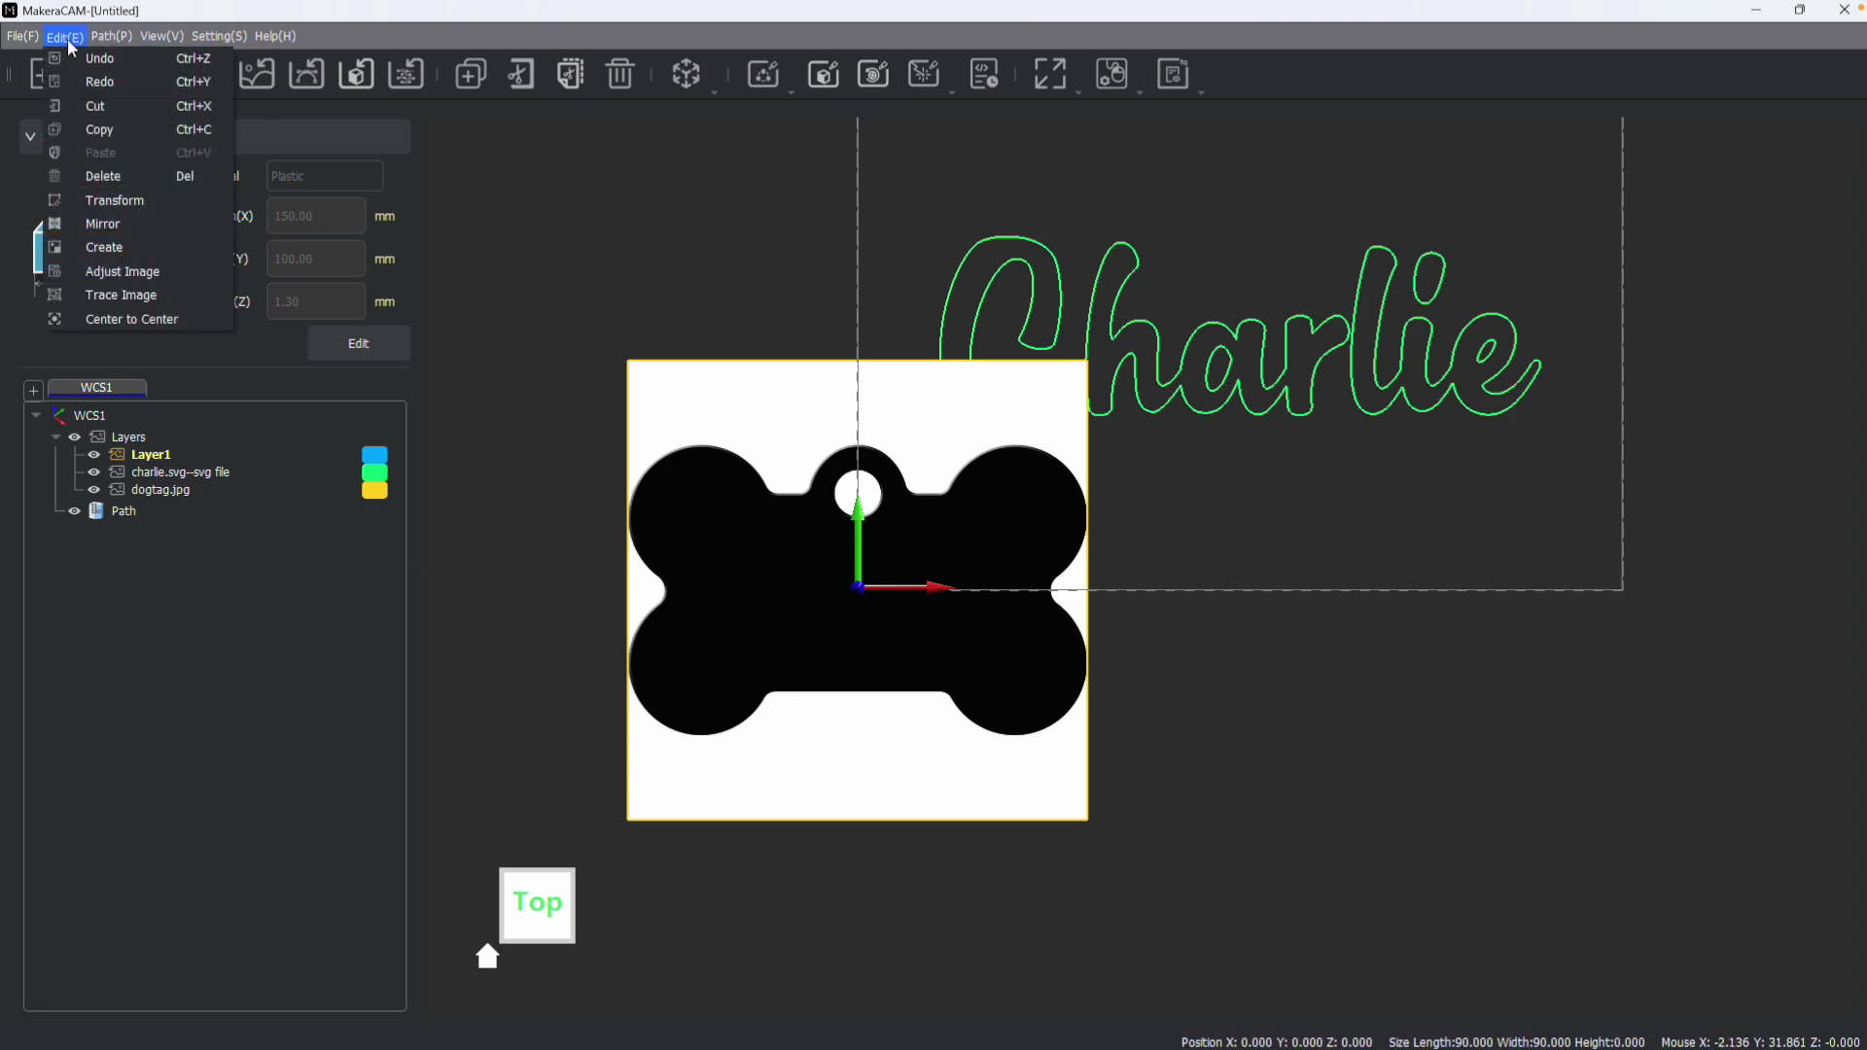
click(158, 295)
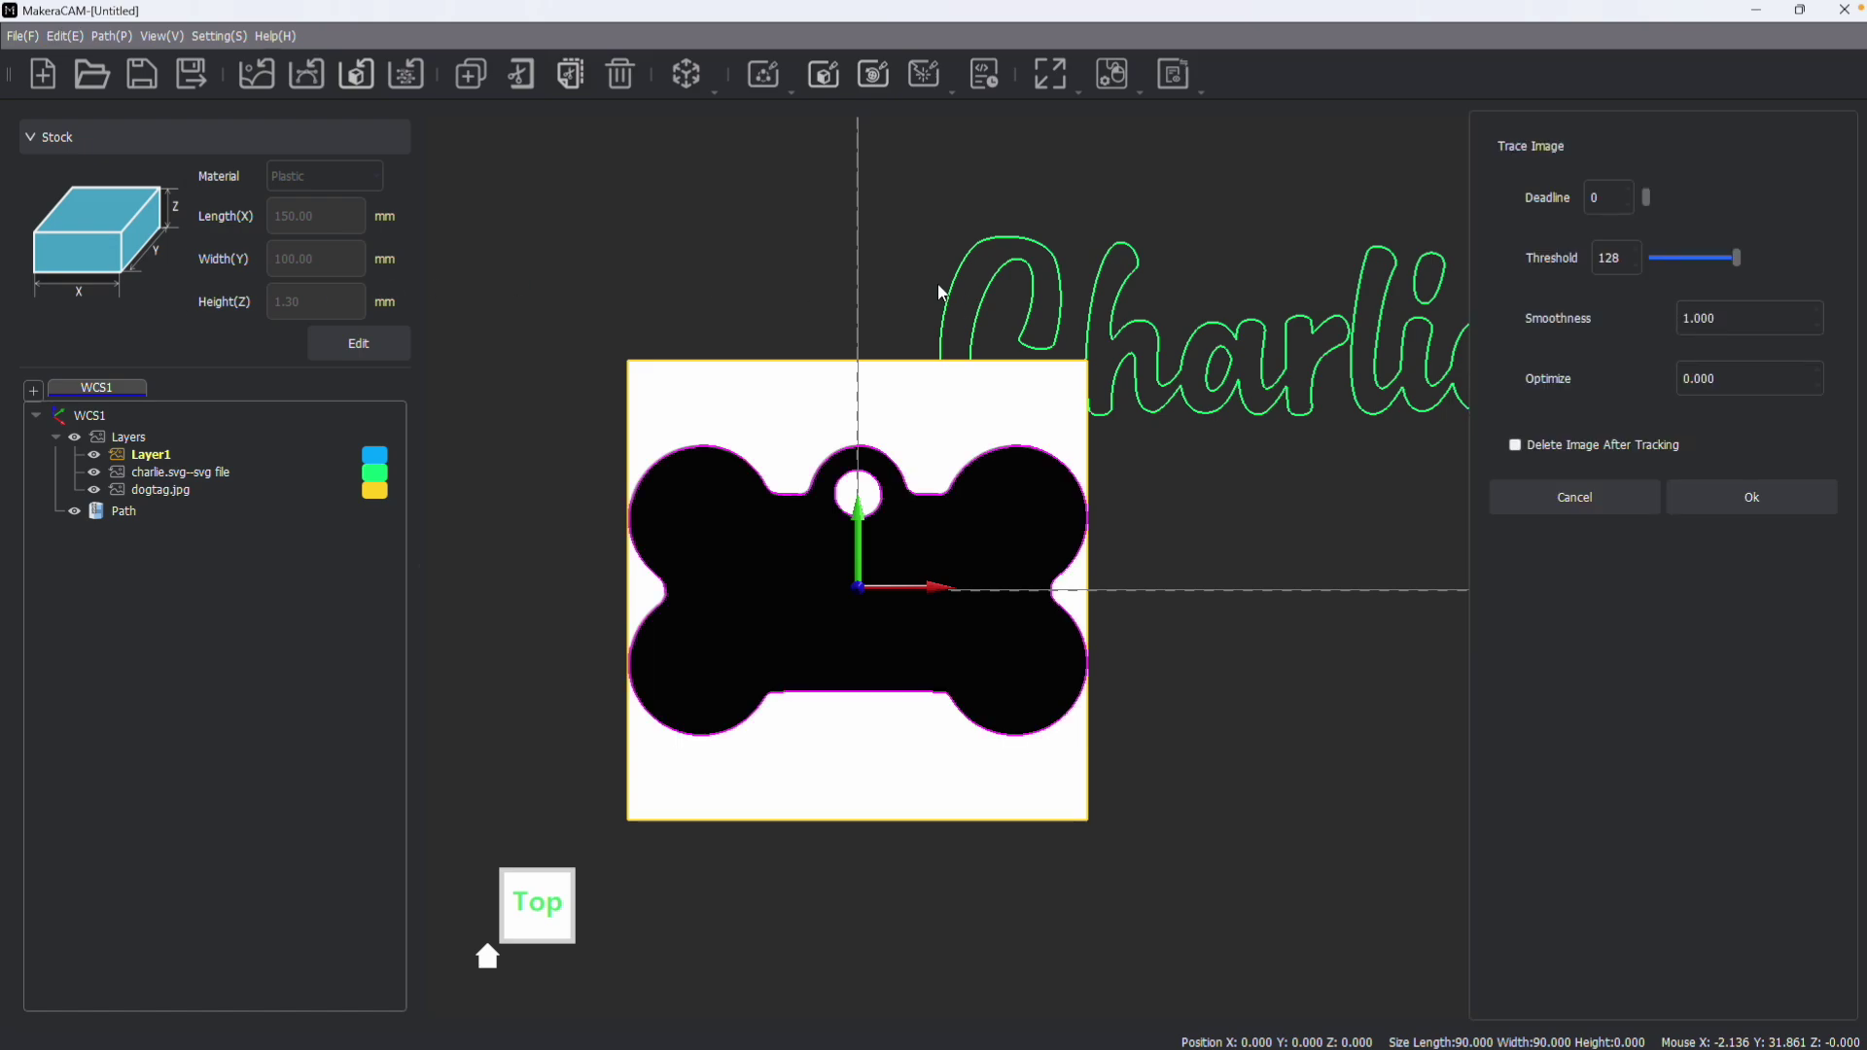
scroll(945, 287, up, 2)
middle_drag(960, 277, 1021, 170)
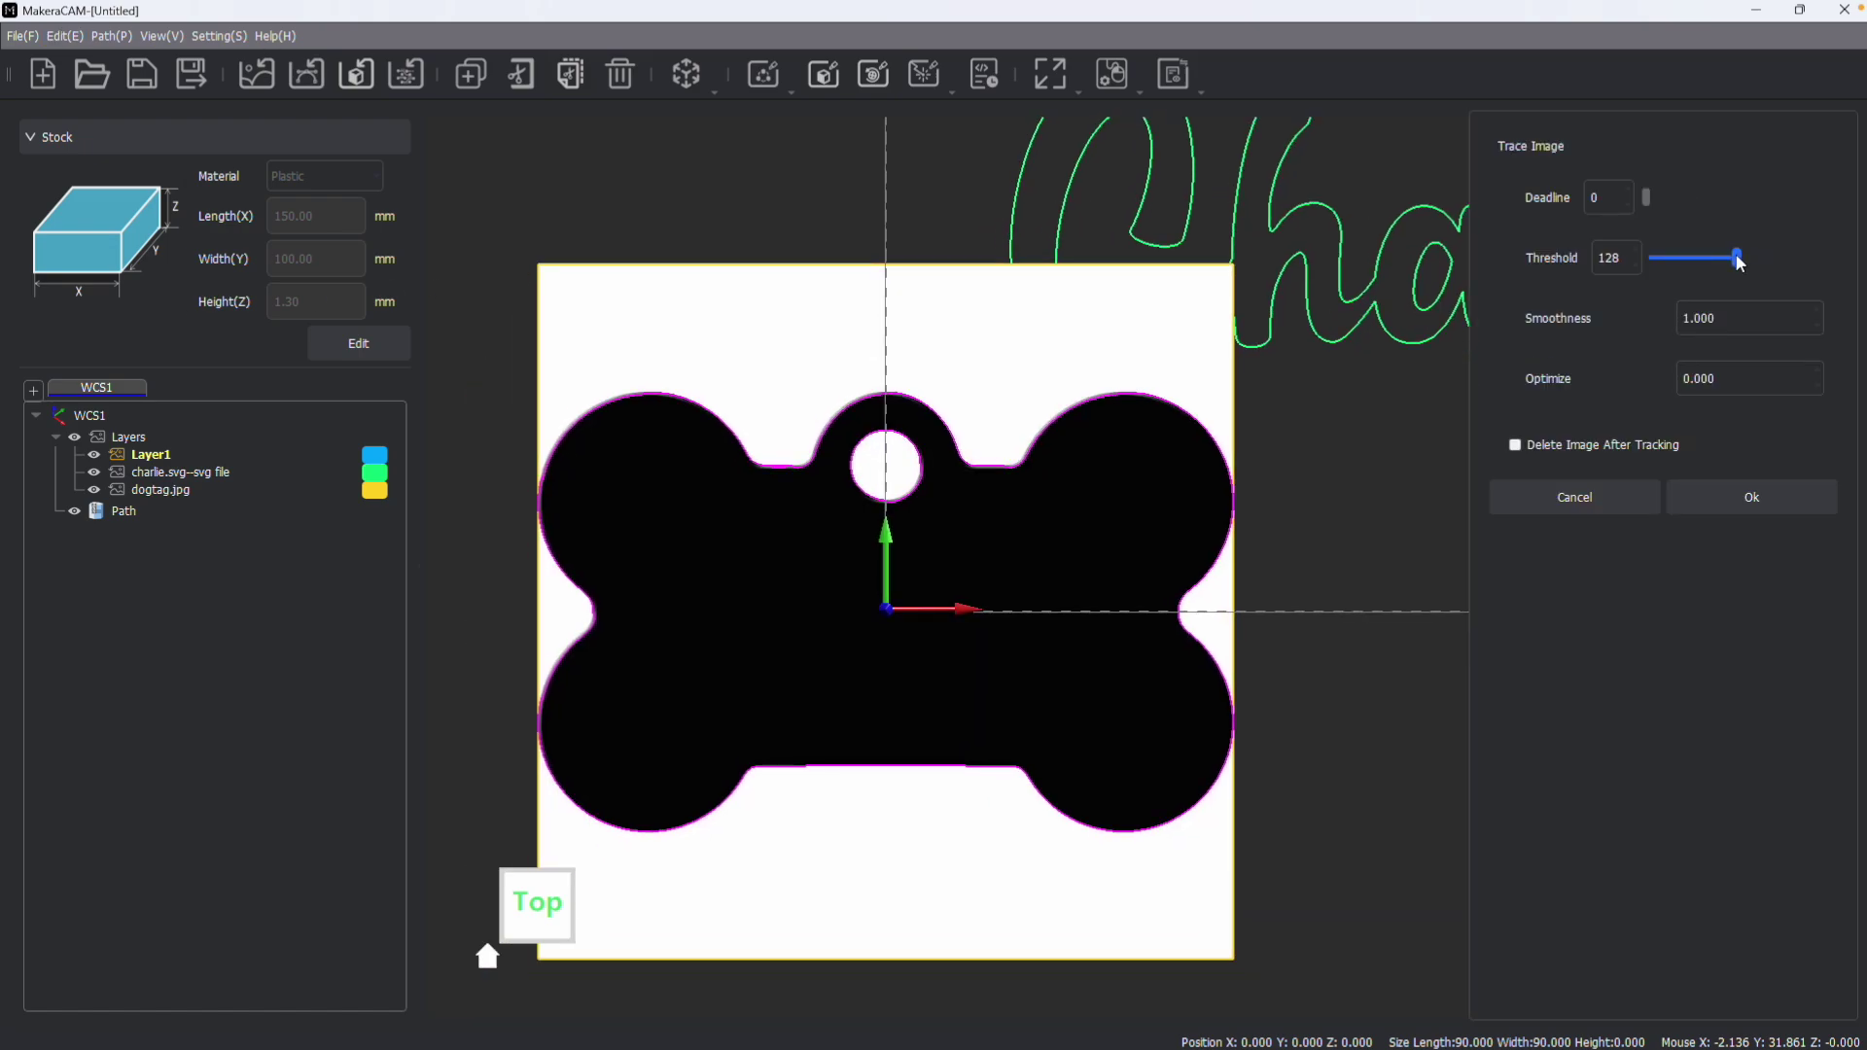
mouse_move(1736, 258)
mouse_down()
mouse_move(1657, 257)
mouse_move(1747, 258)
mouse_up()
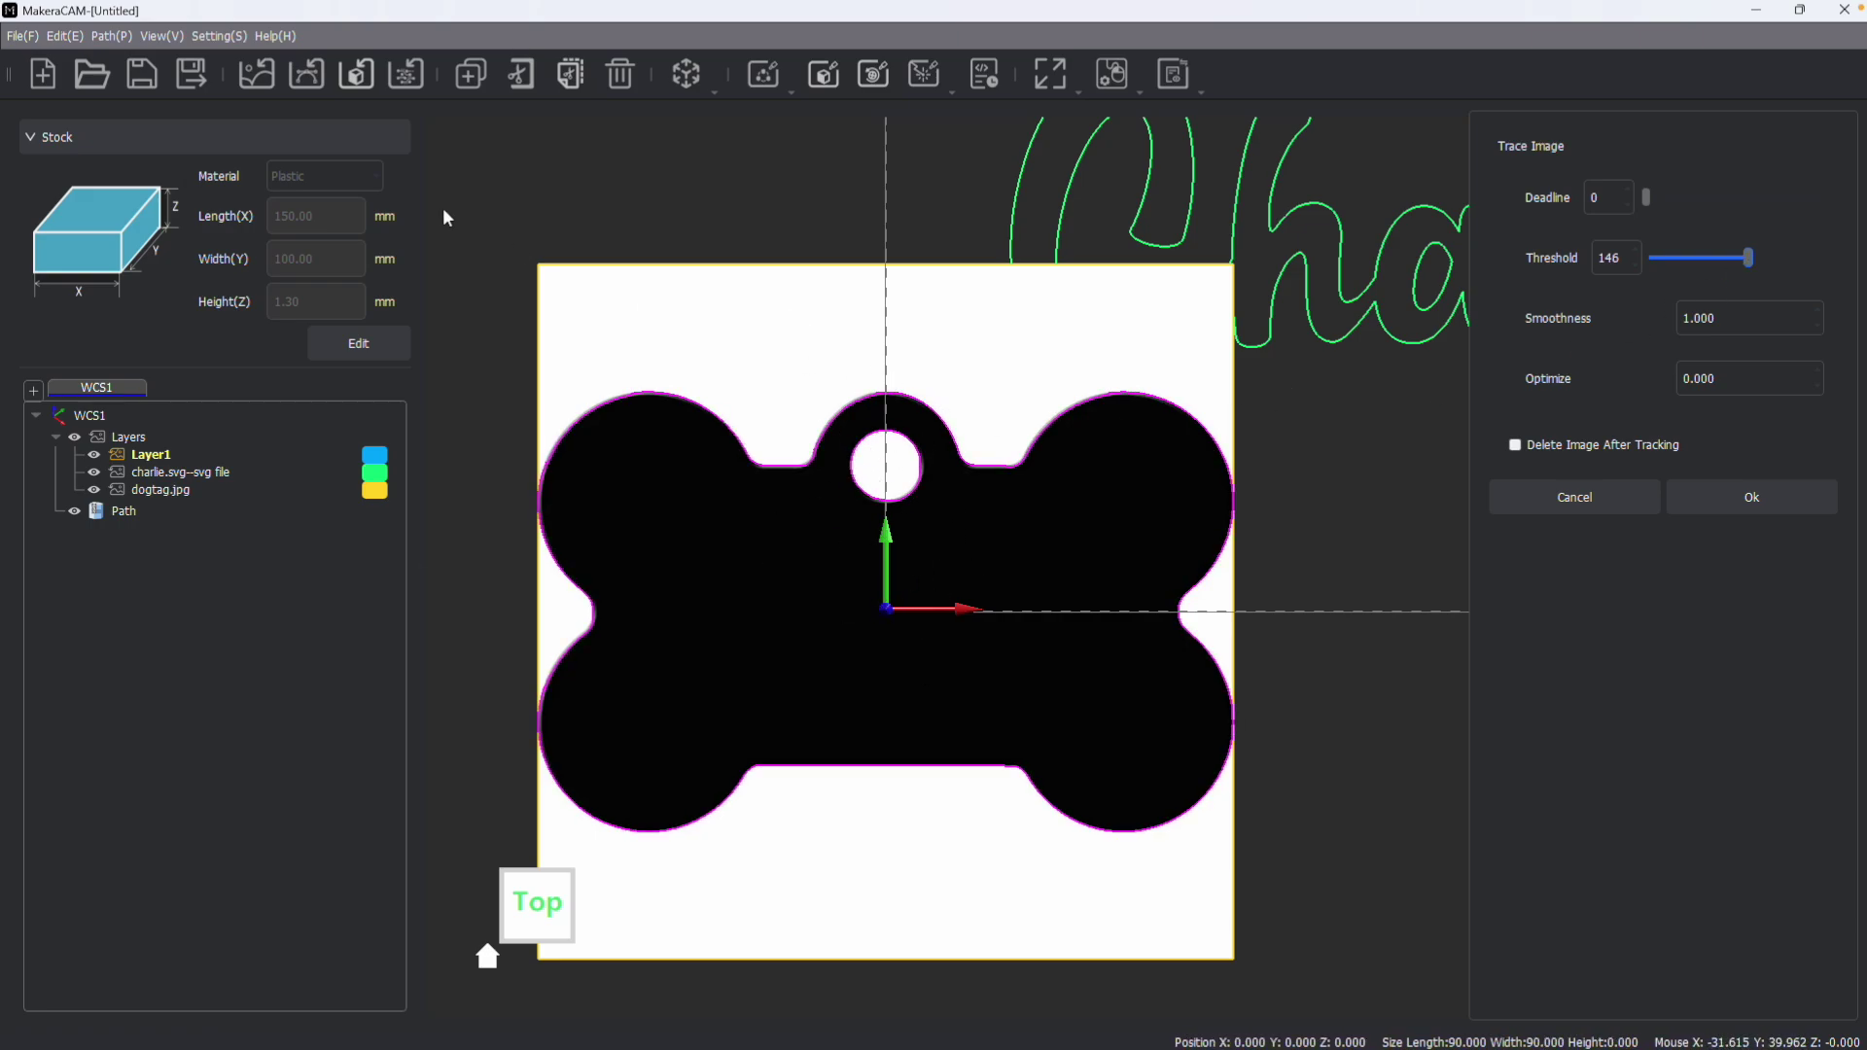
click(75, 37)
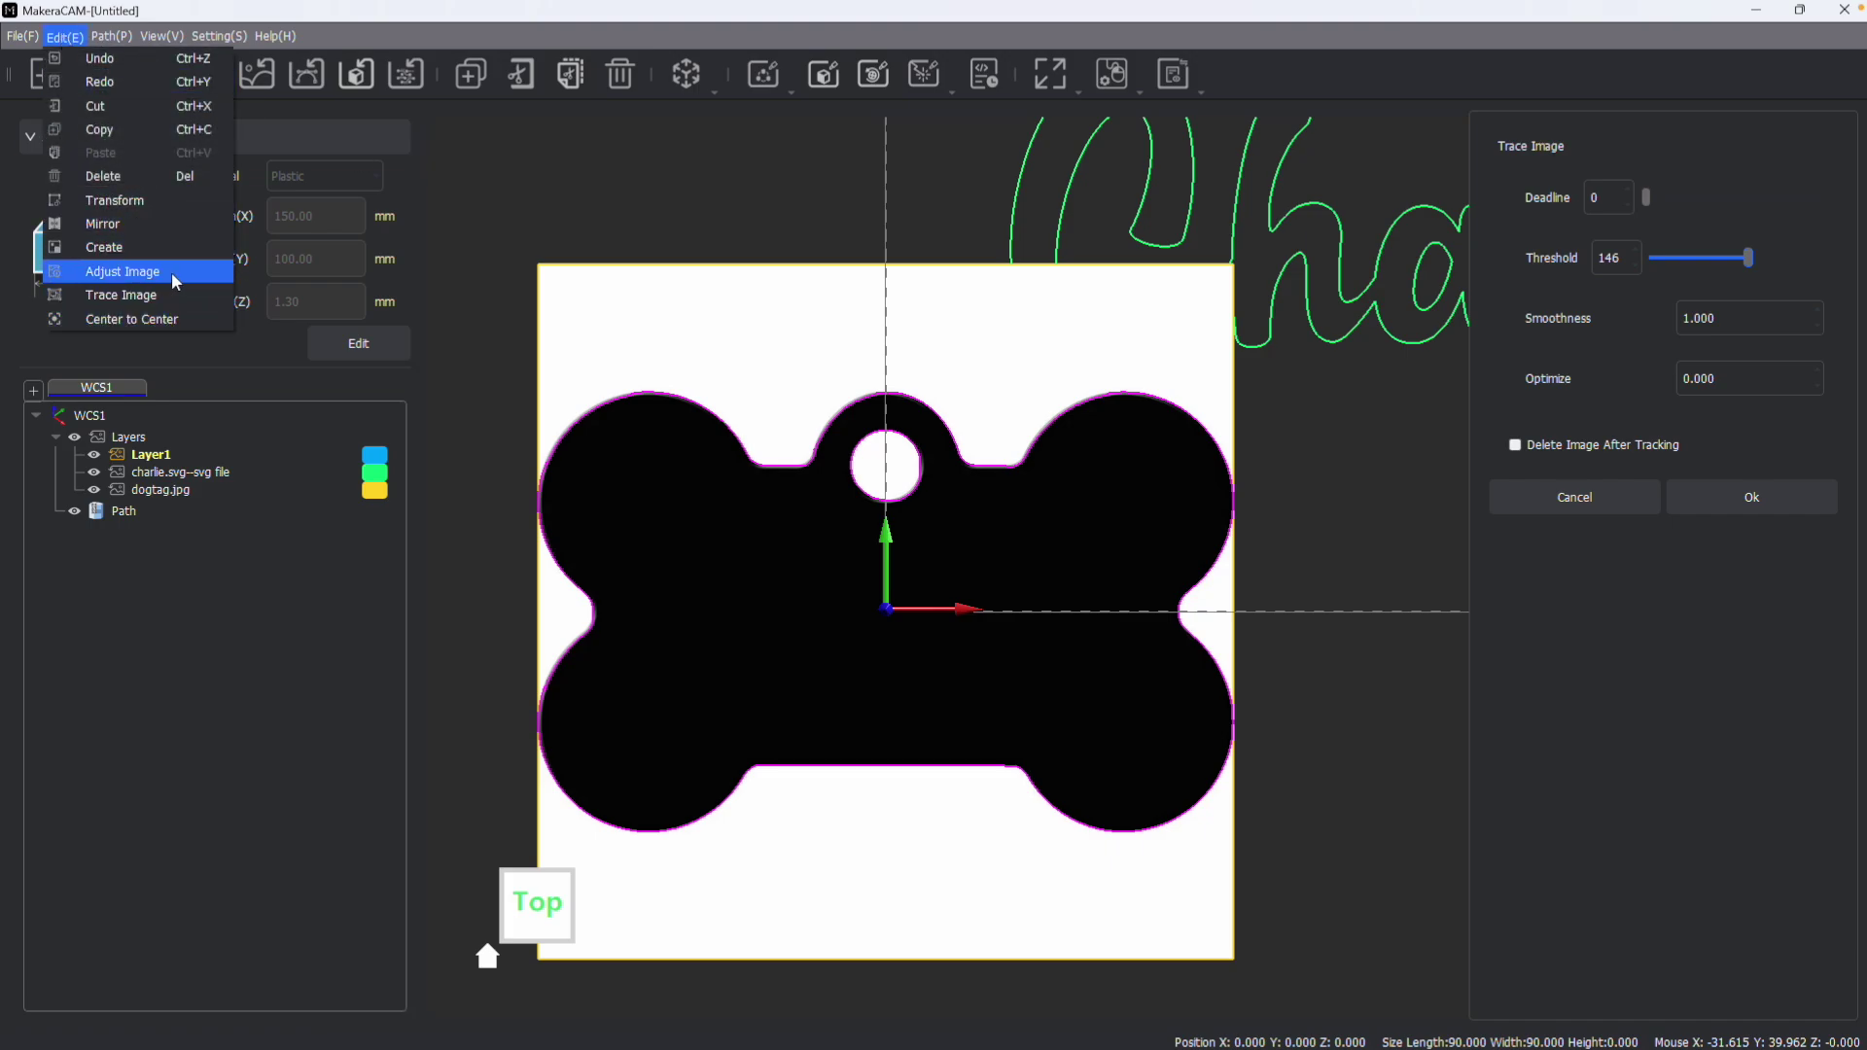
click(1722, 183)
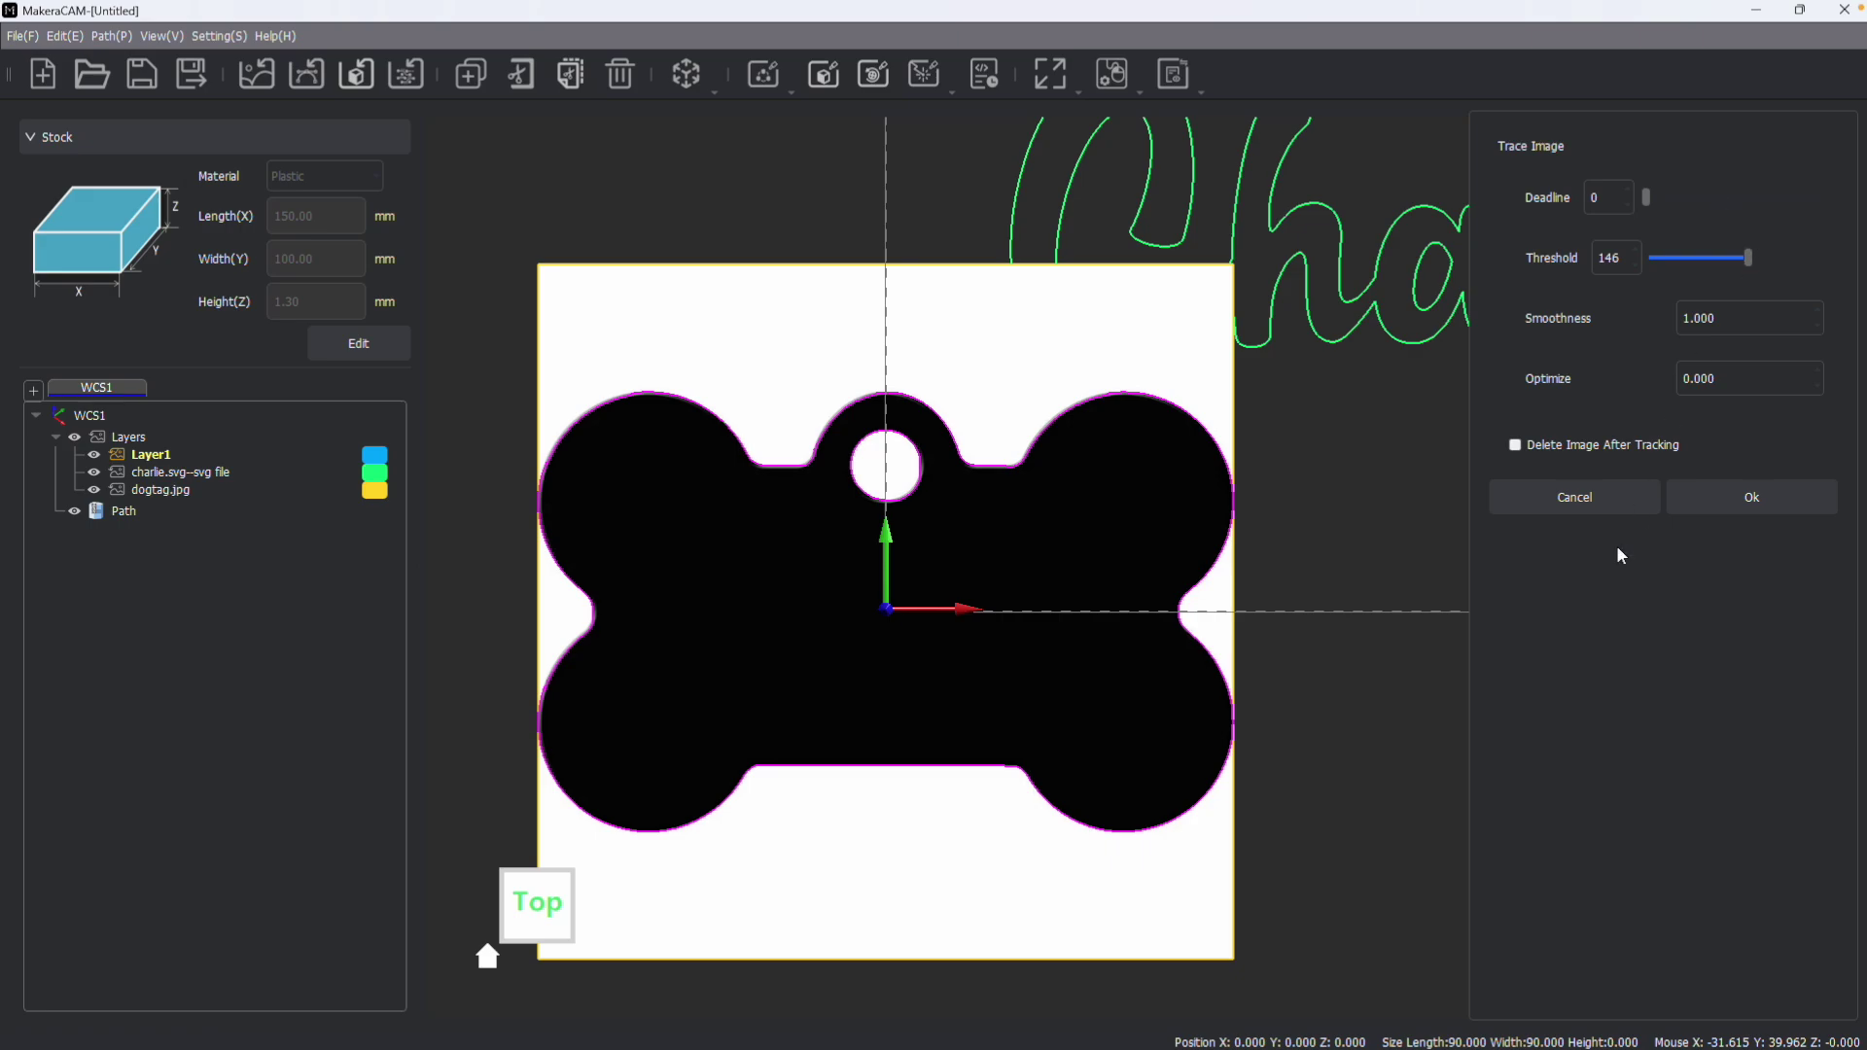
click(1721, 504)
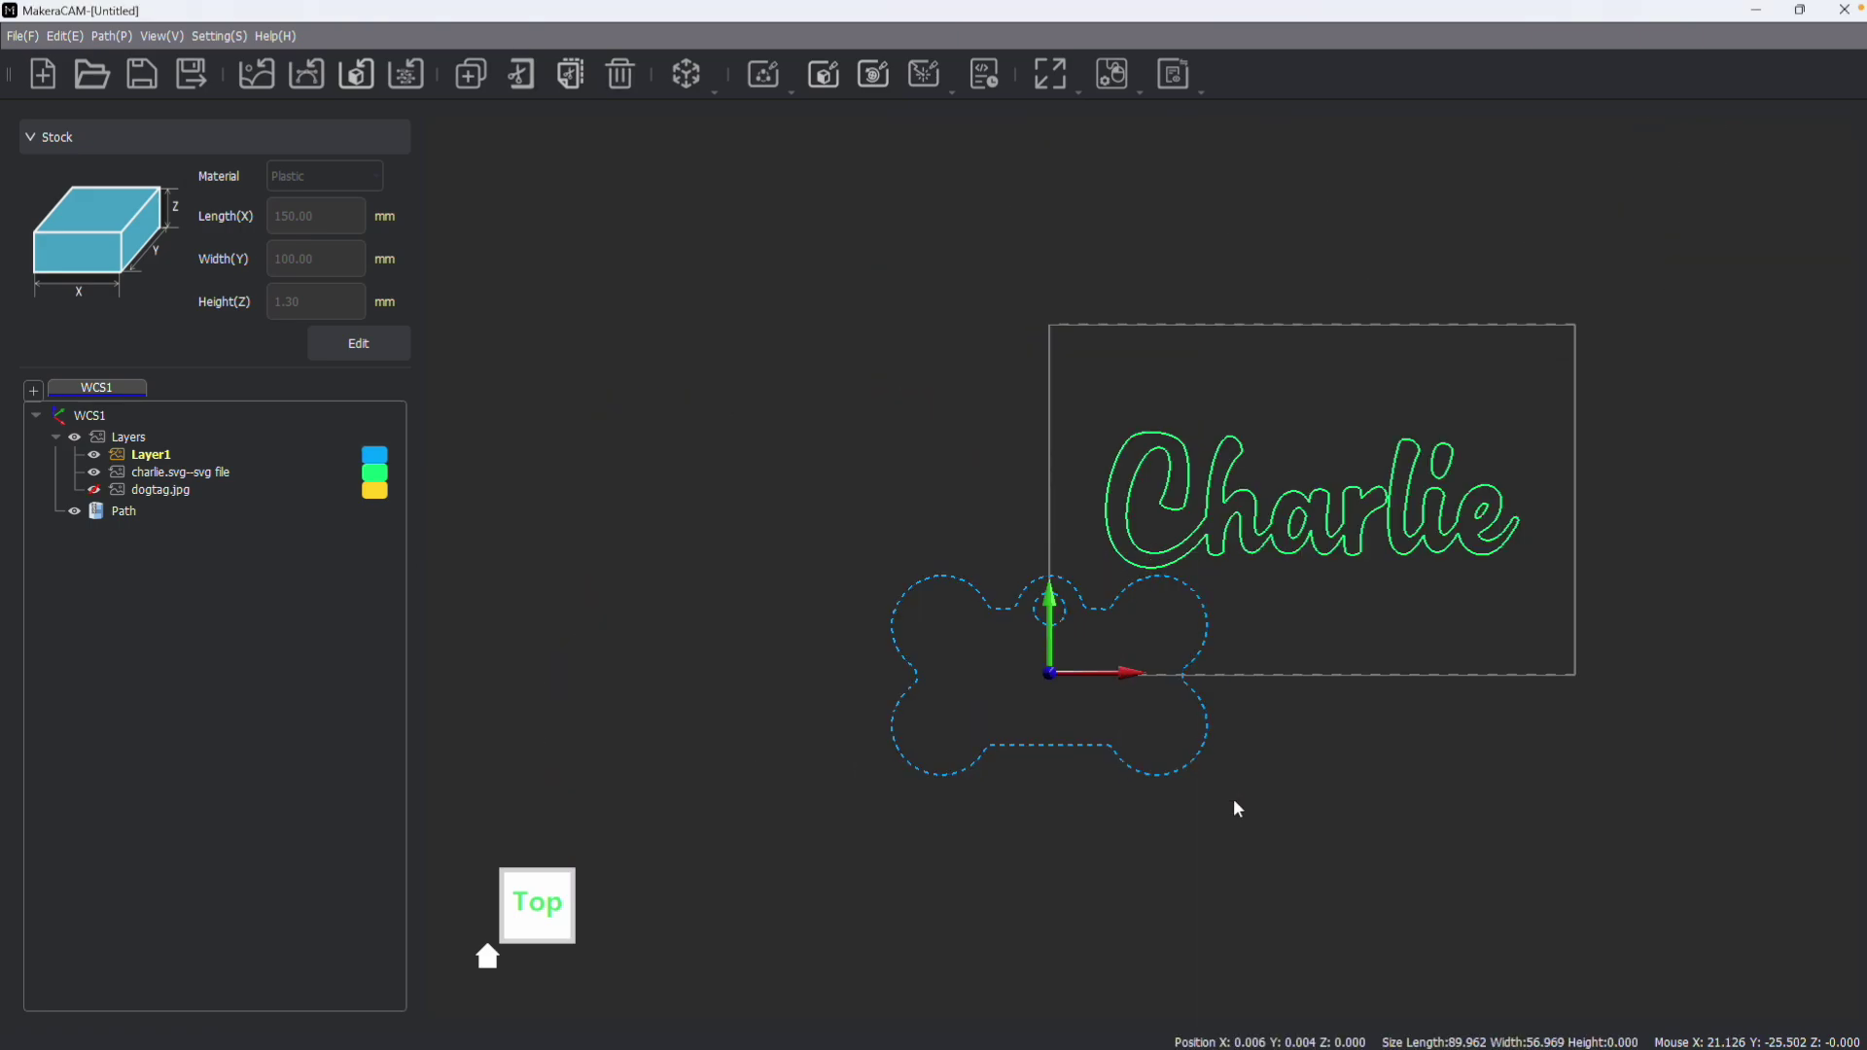
Step: Scale the bone outline proportionally to 50 mm long (50 × 31.663 mm)
middle_drag(1237, 809, 1099, 807)
click(68, 36)
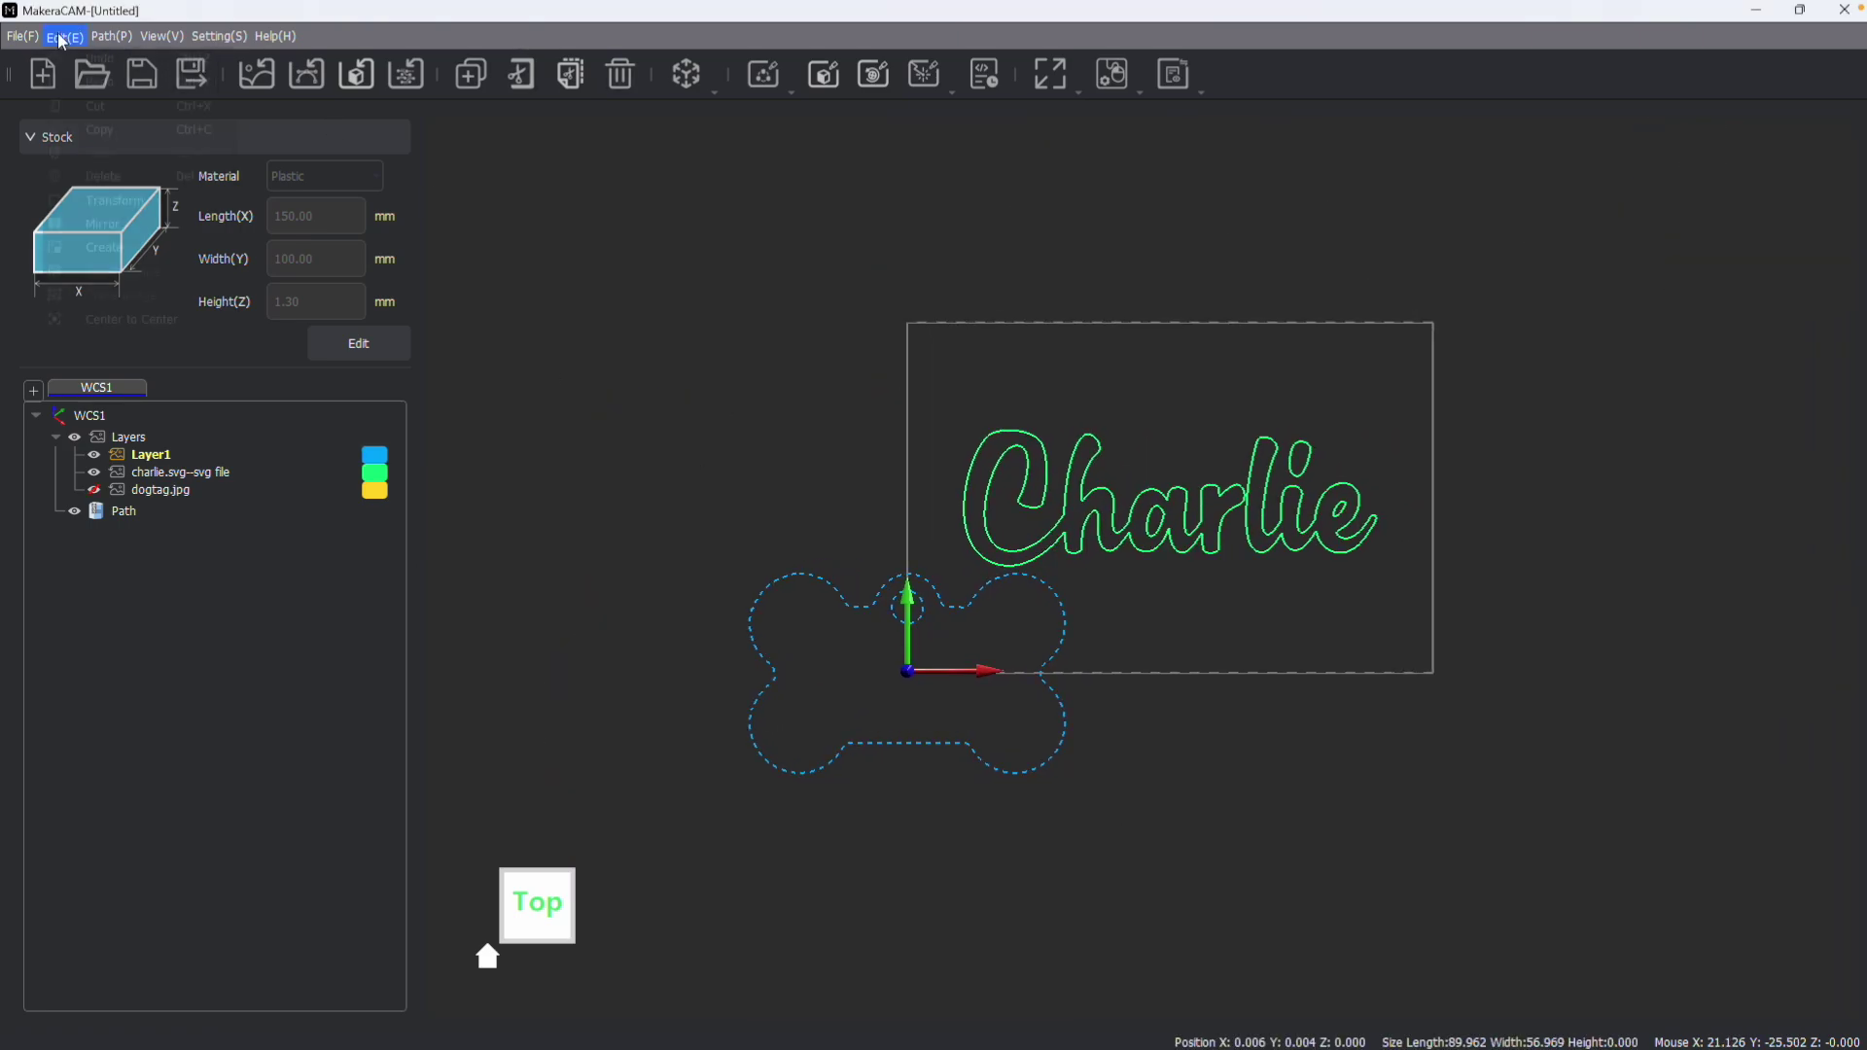
click(97, 196)
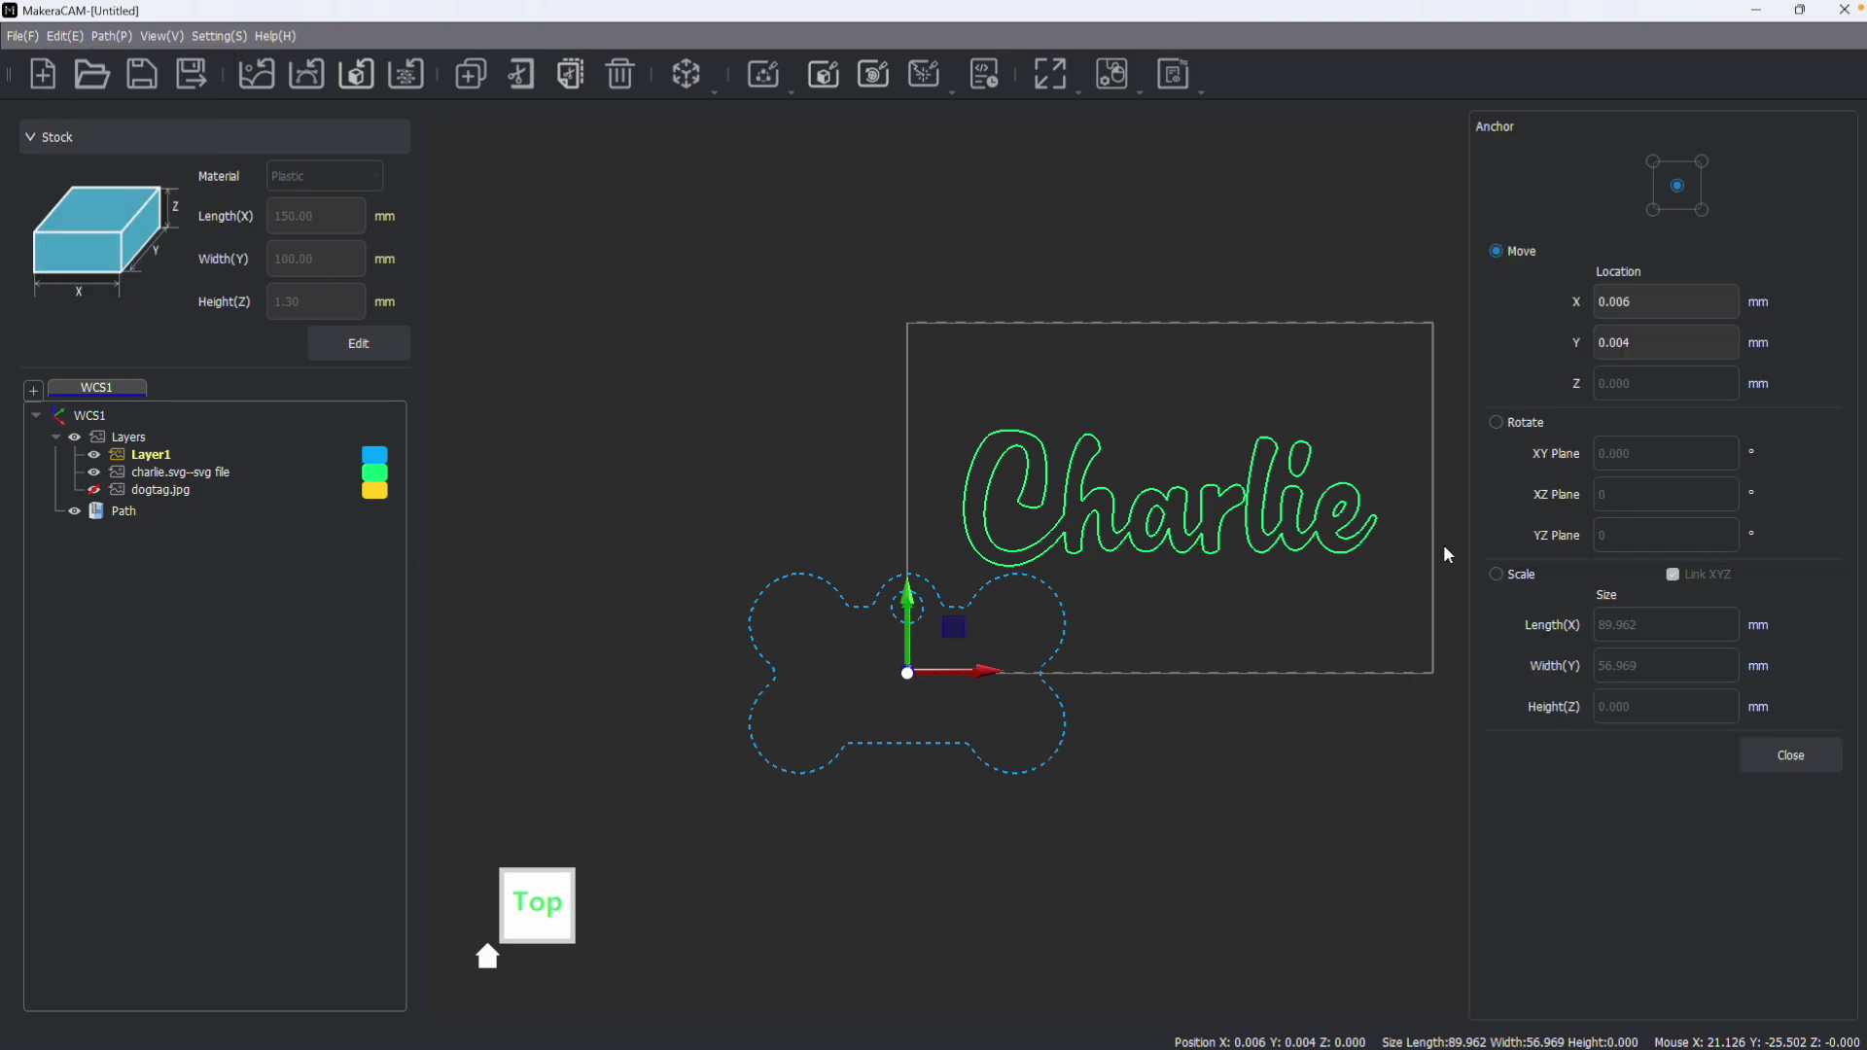
click(1496, 574)
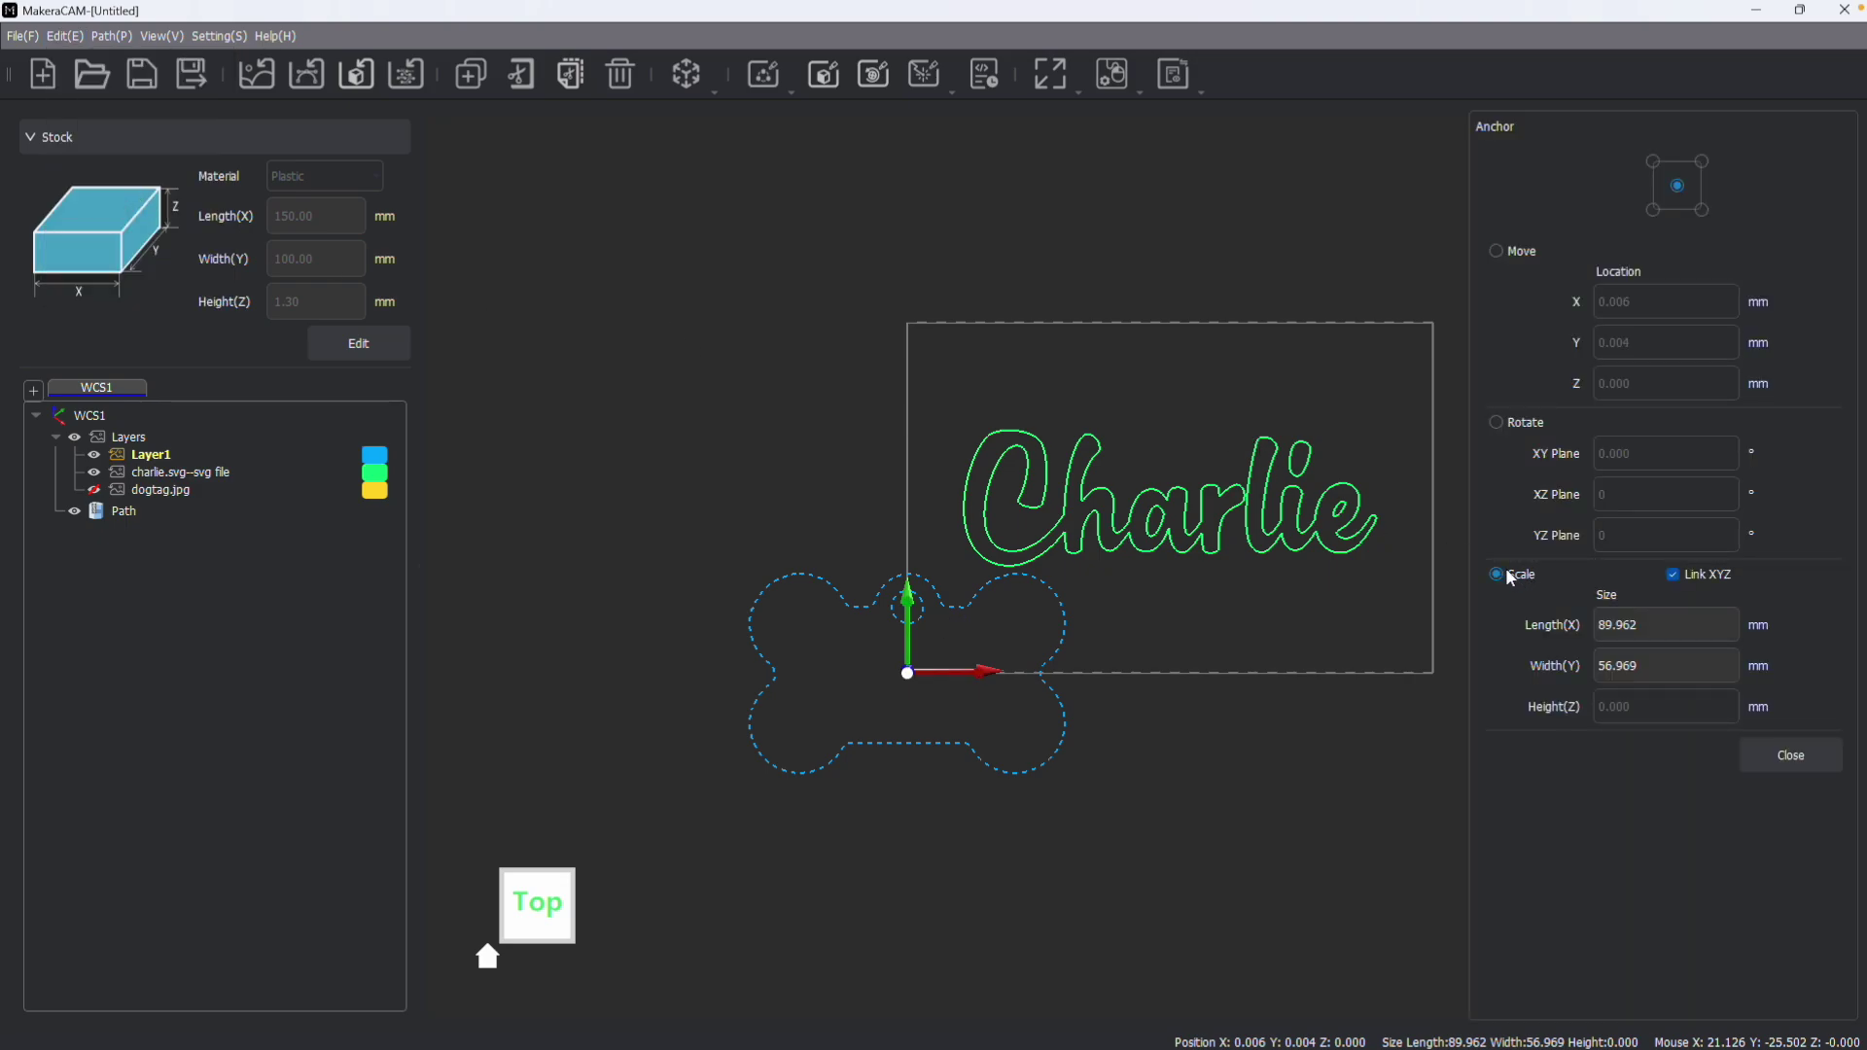
drag(1654, 625, 1584, 628)
text(50)
click(1628, 665)
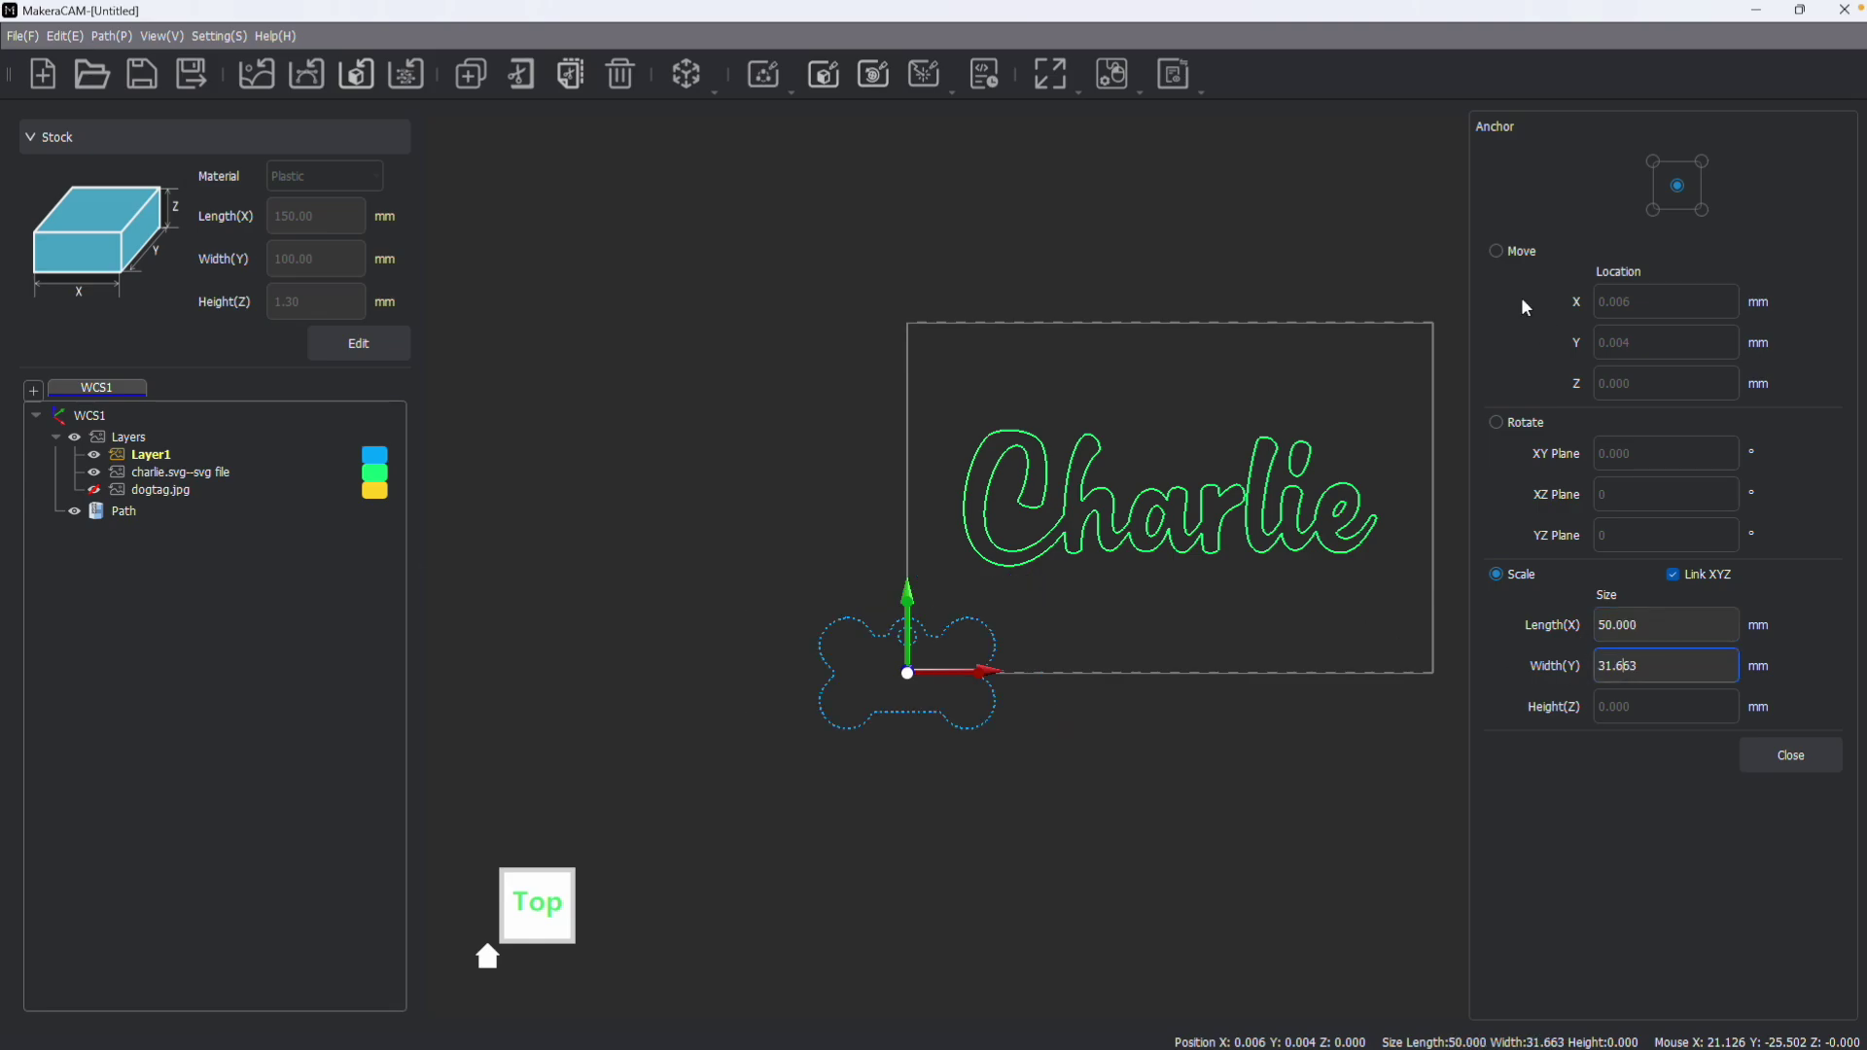
Step: Move the bone outline onto the stock near X 32.2, Y 22.2 mm
click(1496, 252)
drag(953, 627, 1071, 546)
scroll(1069, 549, up, 5)
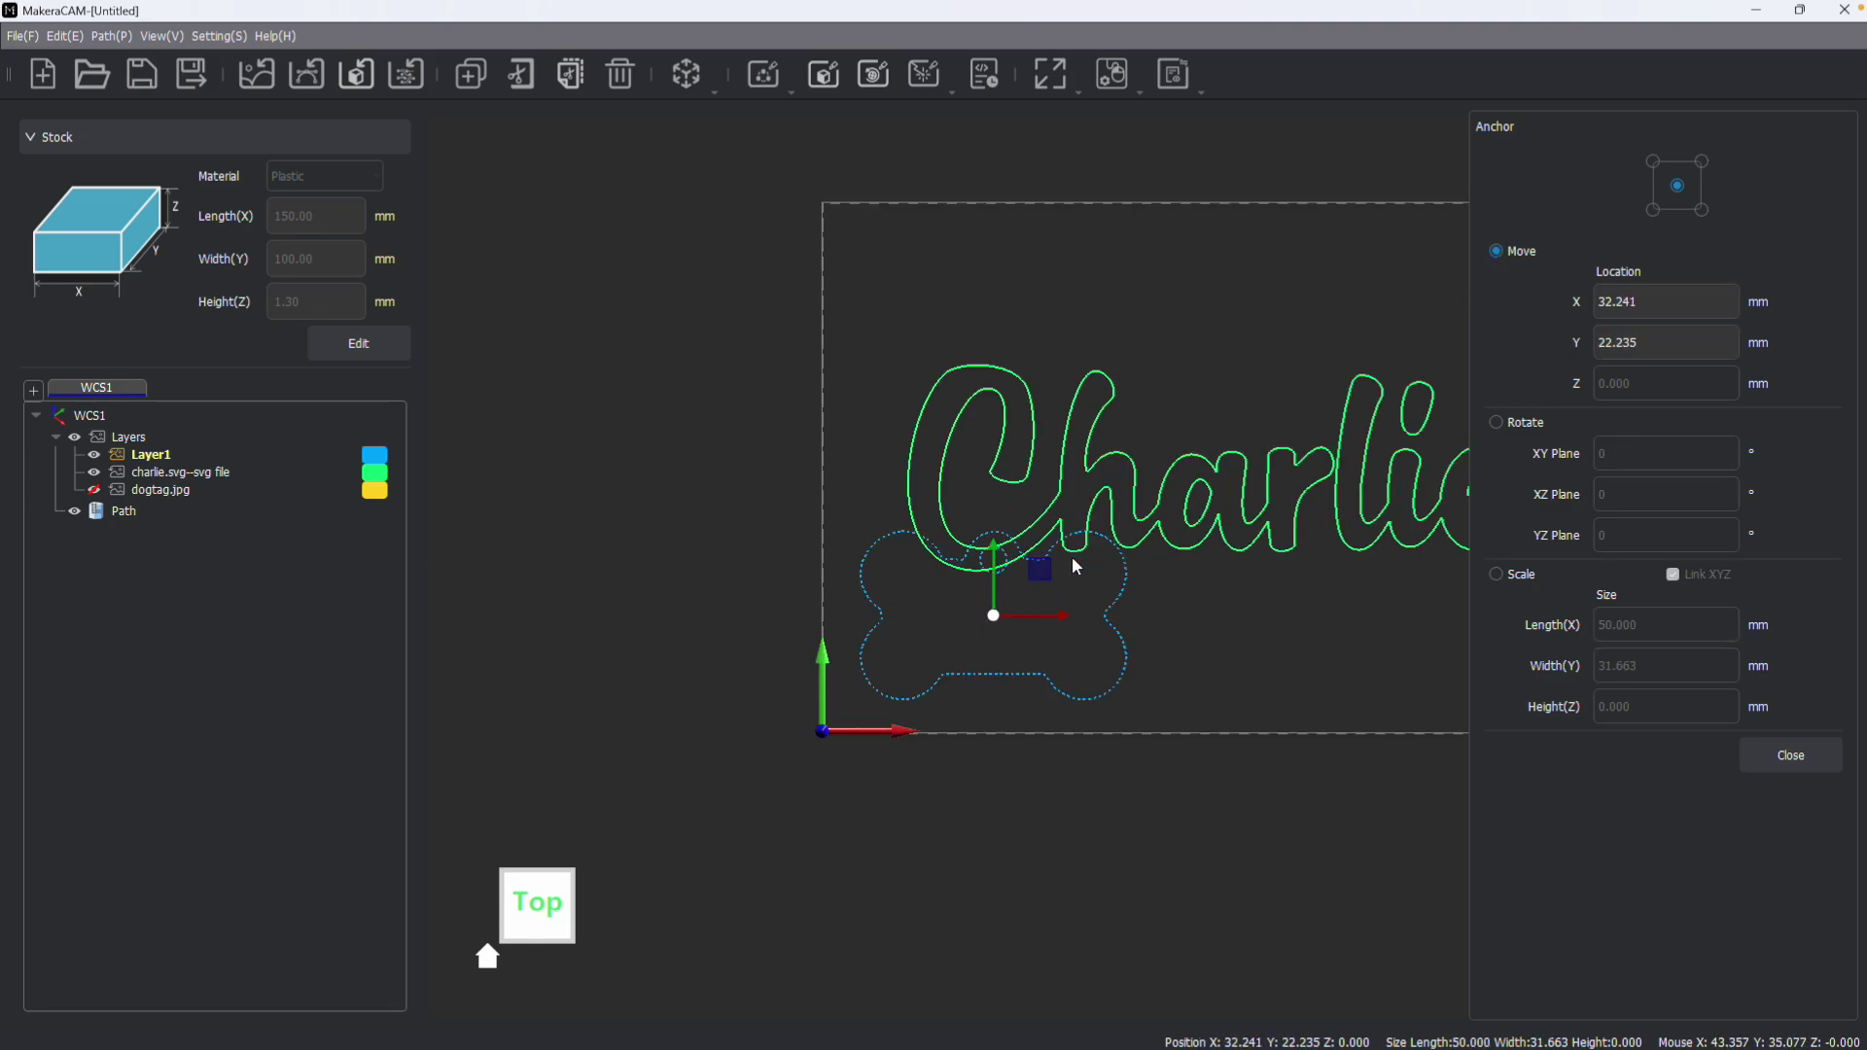
key(Escape)
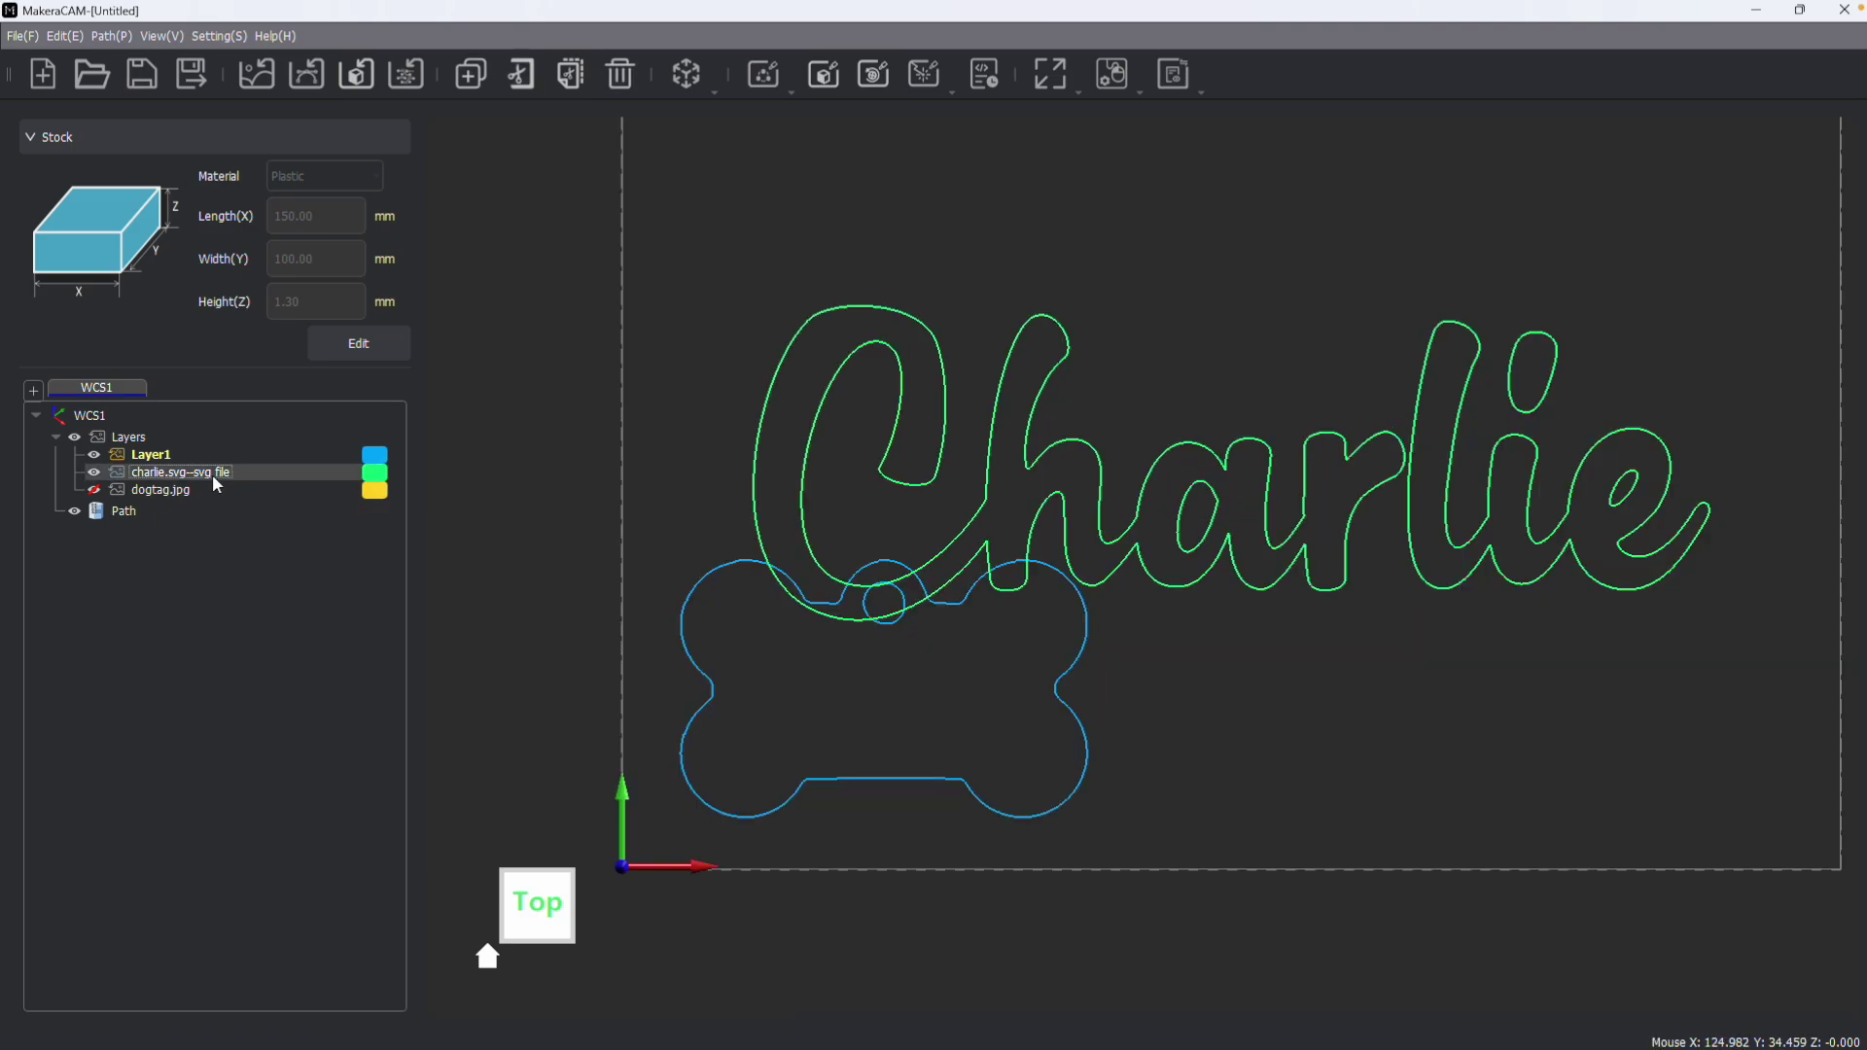
Step: Scale the Charlie lettering to 40 × 13.153 mm and move it inside the bone near X 32.7, Y 22.7
right_click(215, 476)
click(285, 660)
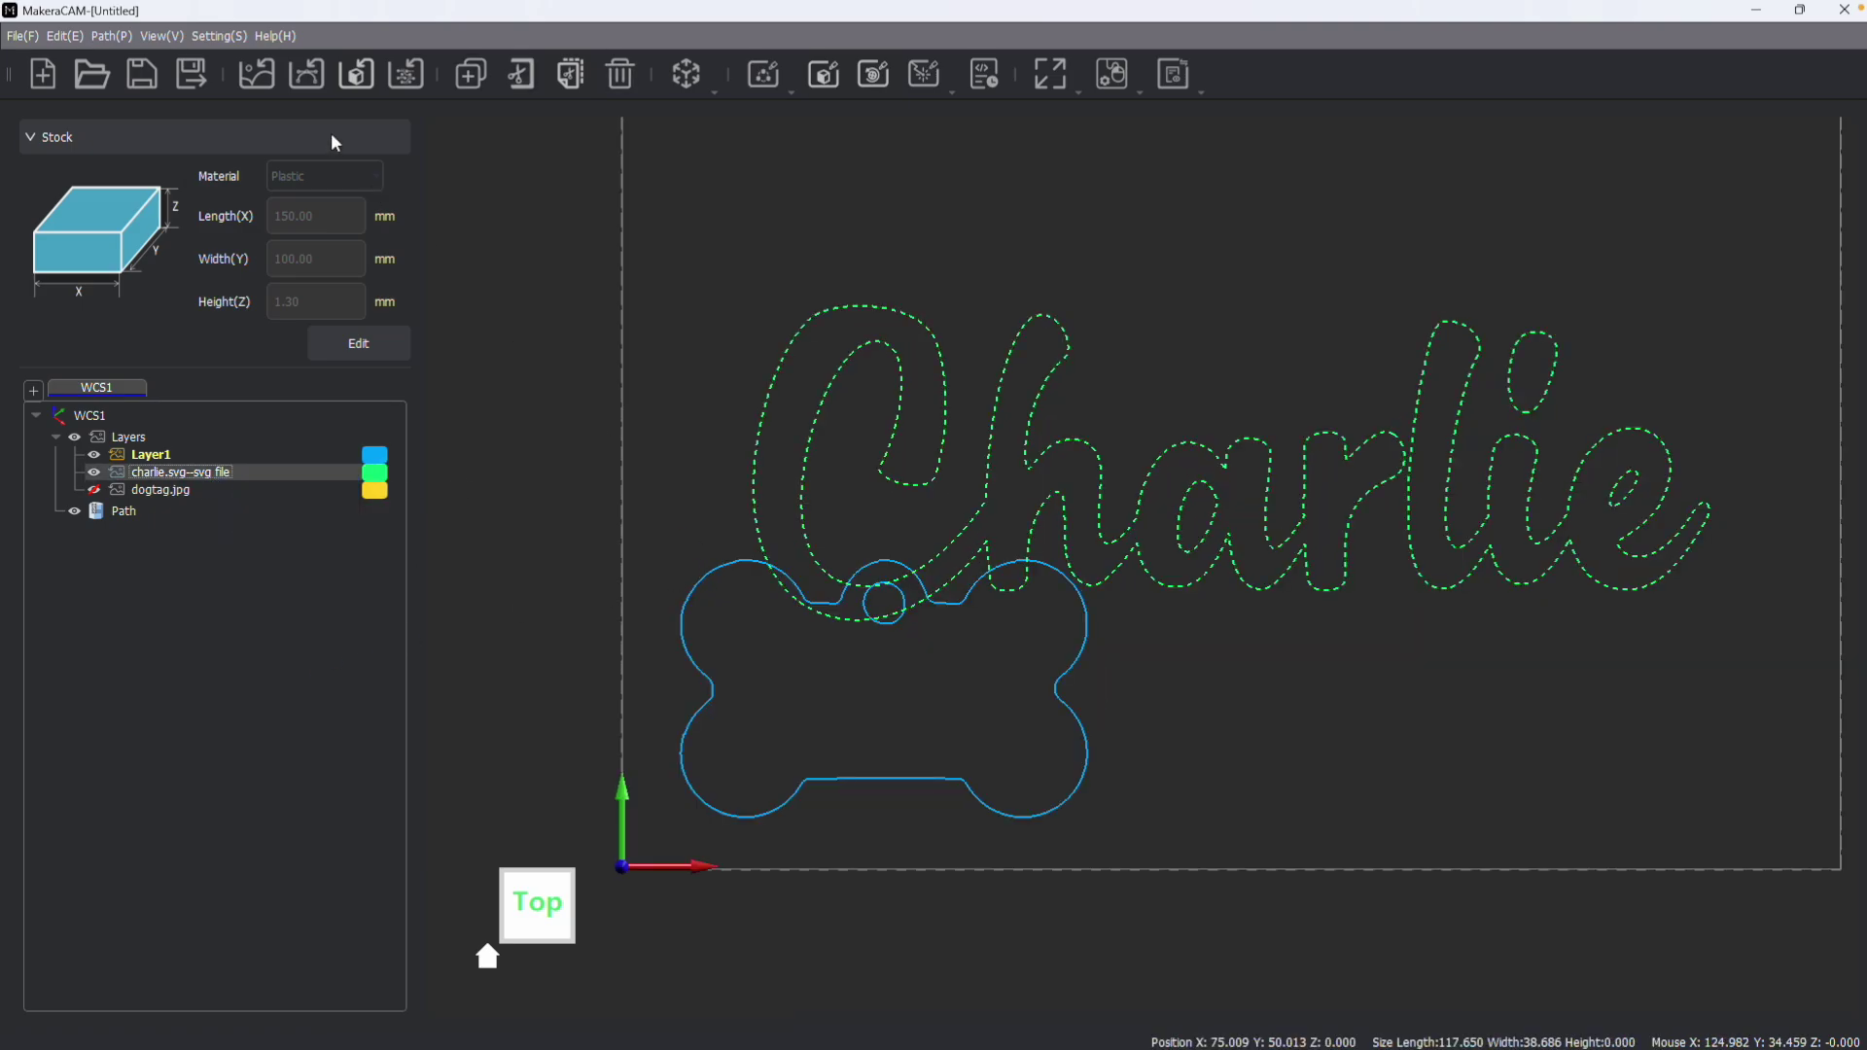
click(64, 36)
click(155, 197)
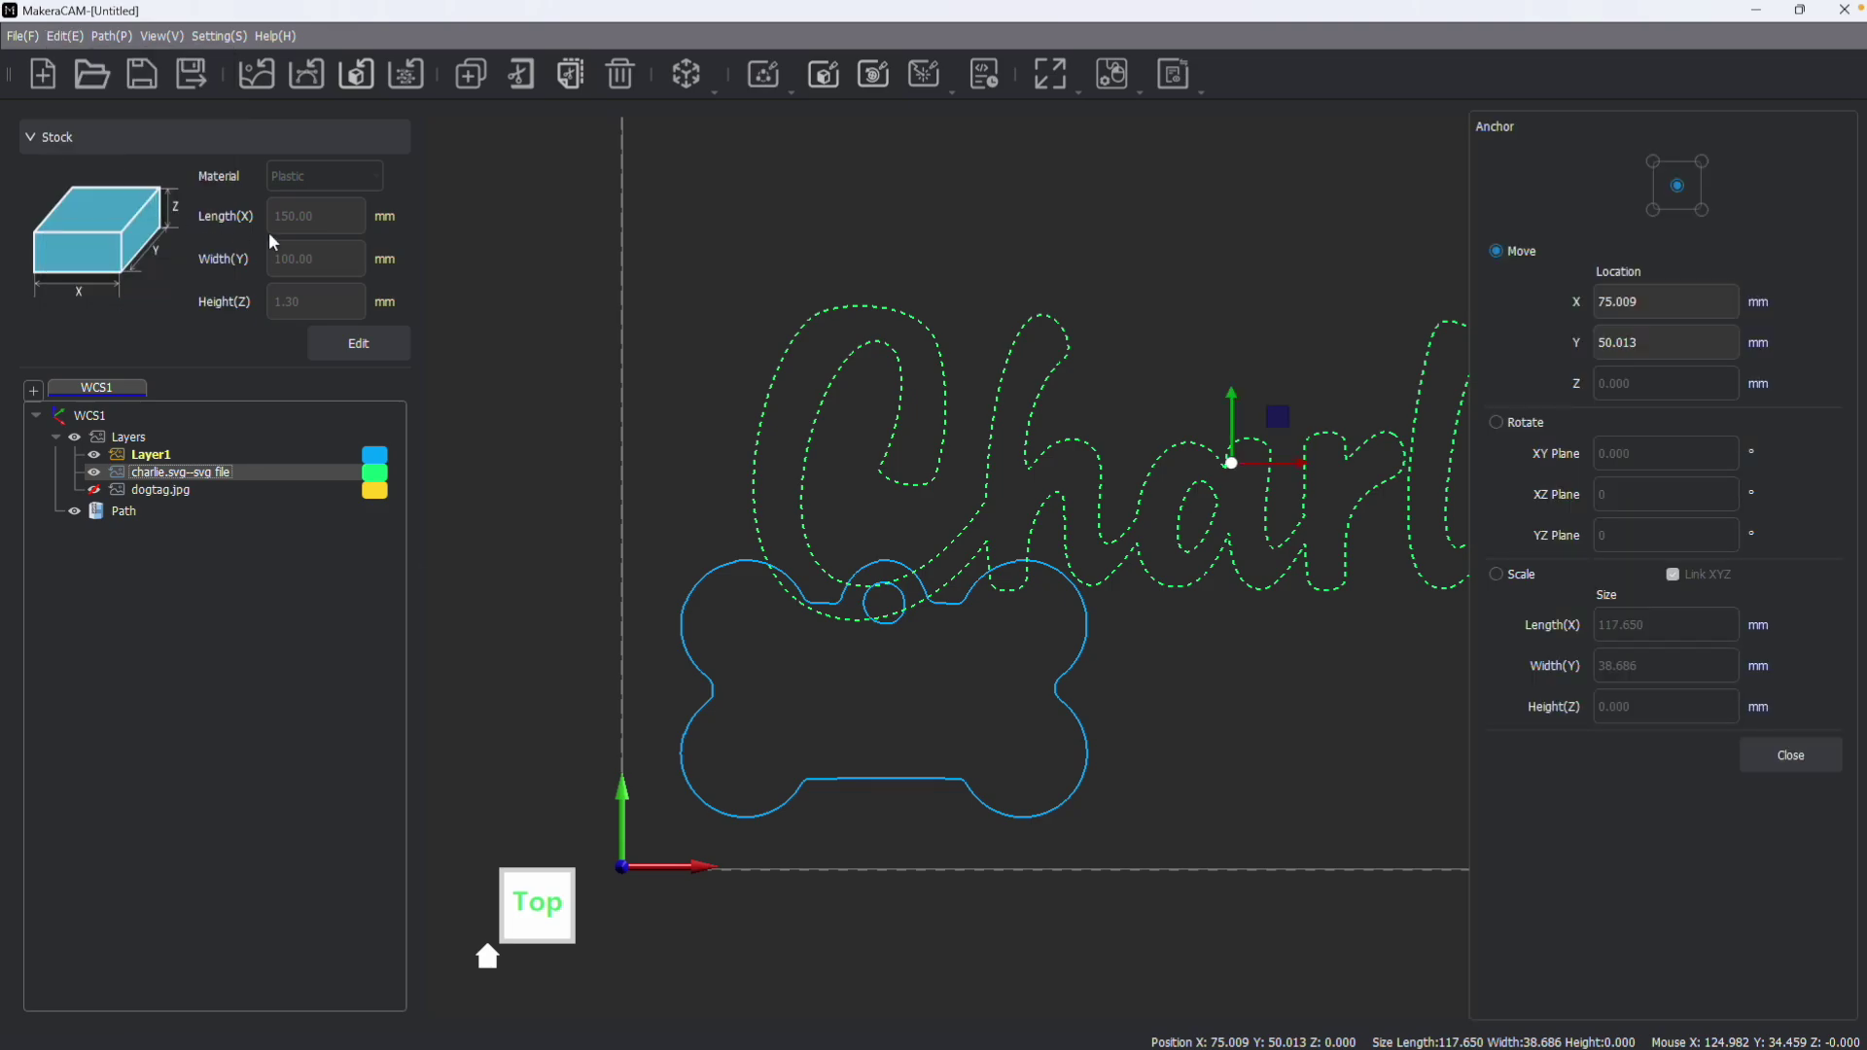
click(1497, 575)
drag(1650, 667, 1575, 687)
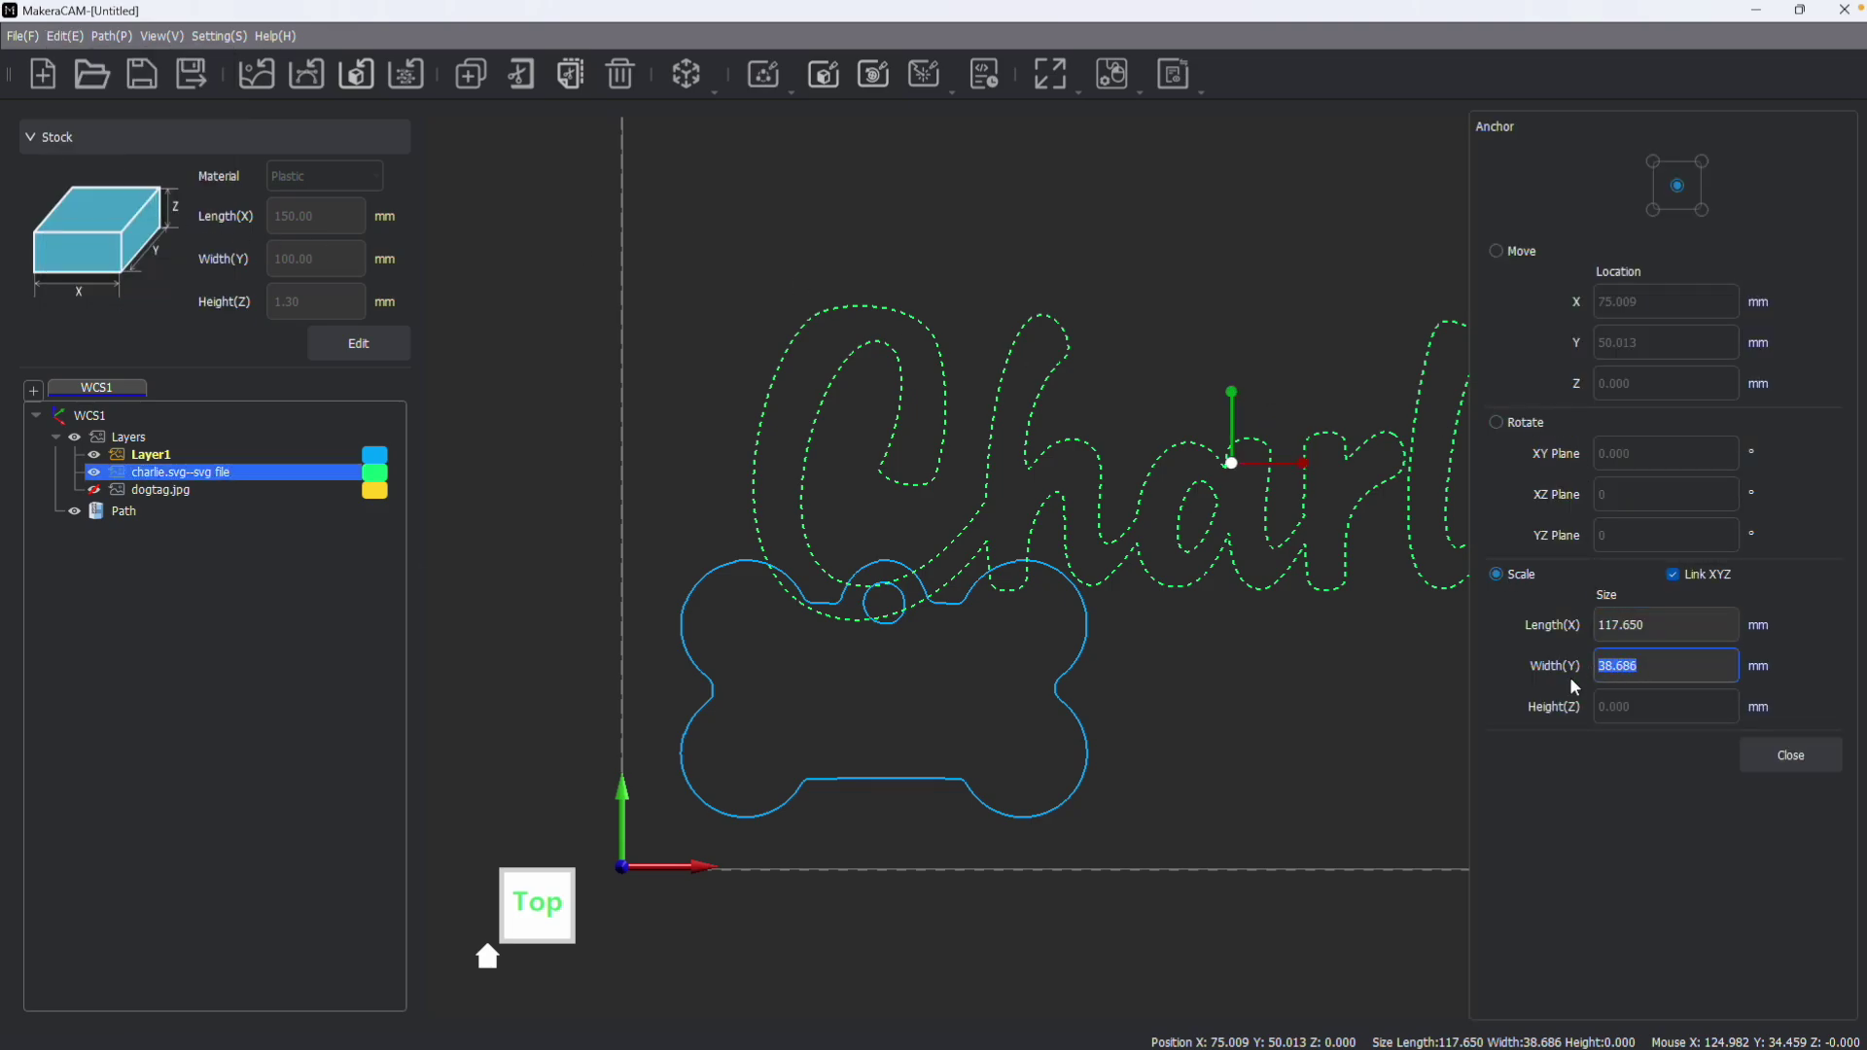
click(1692, 625)
double_click(1619, 625)
text(40)
click(1517, 250)
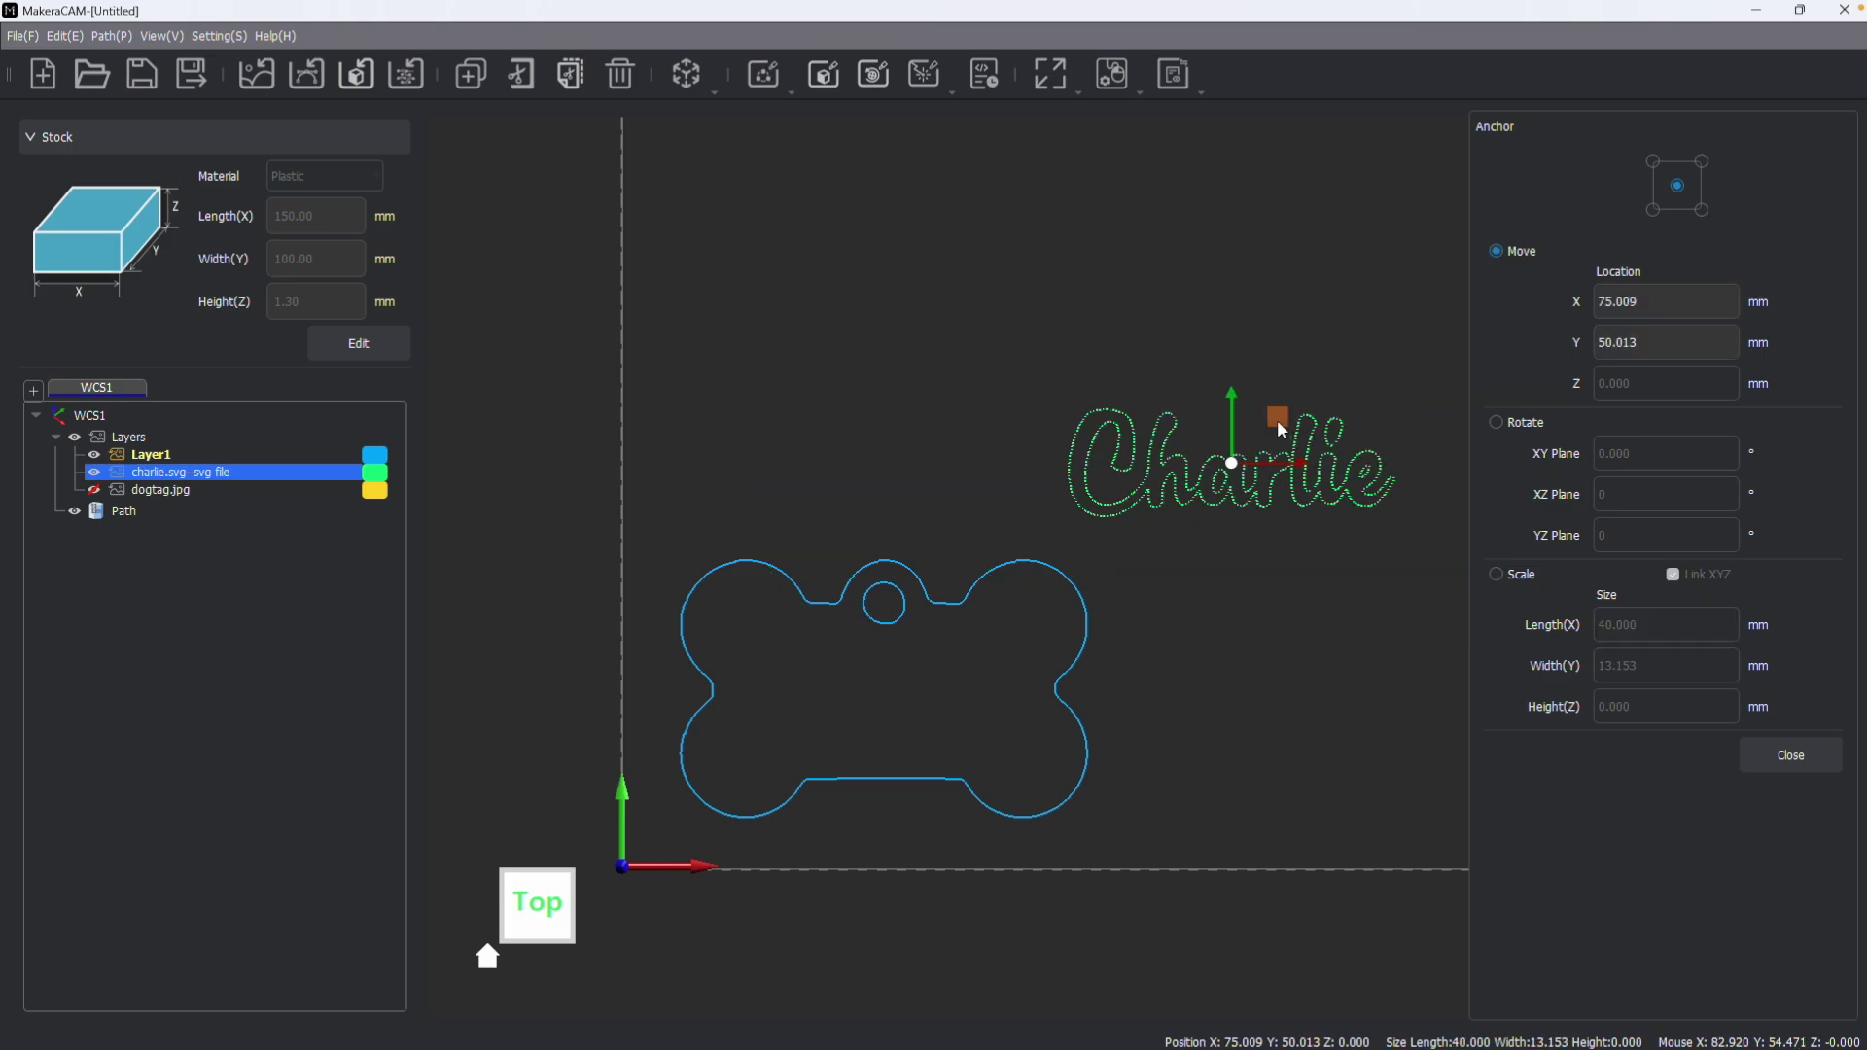
drag(1282, 431, 935, 652)
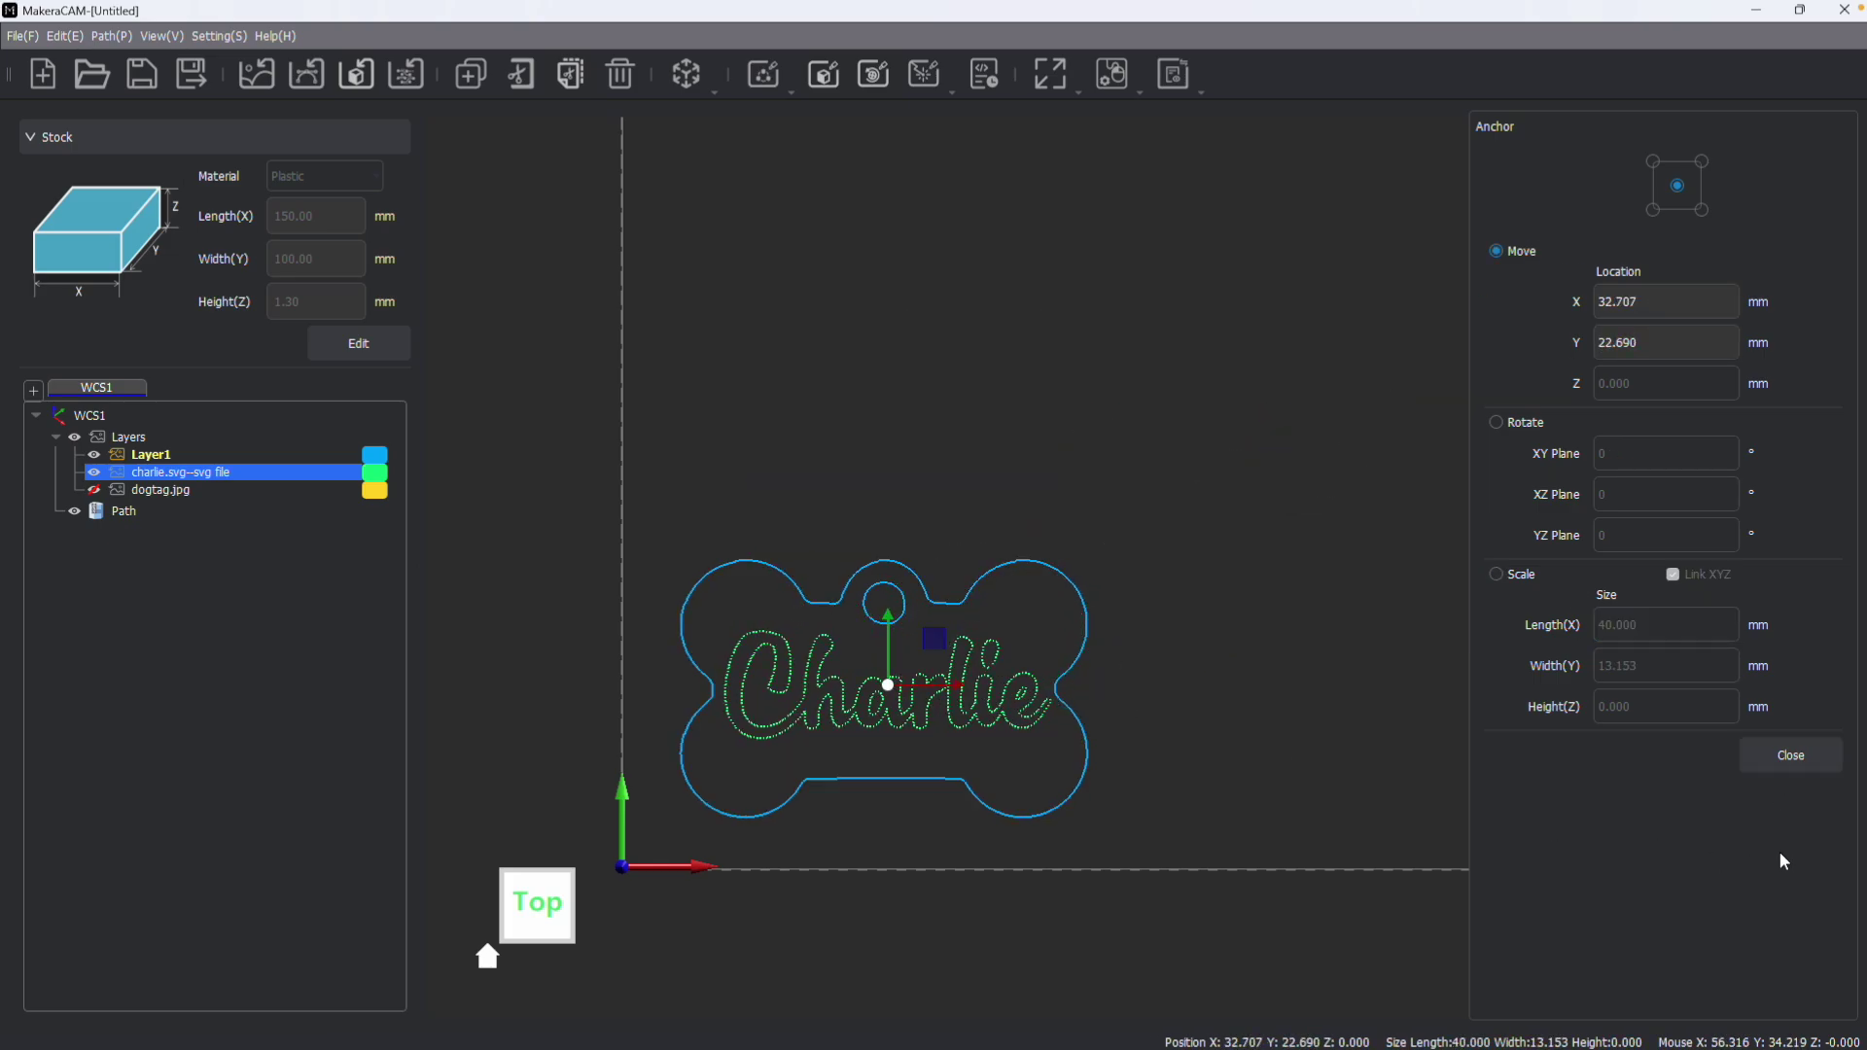
Step: Deselect the lettering and delete the old dotted hanging-hole circle
click(1791, 756)
click(988, 496)
scroll(953, 525, up, 2)
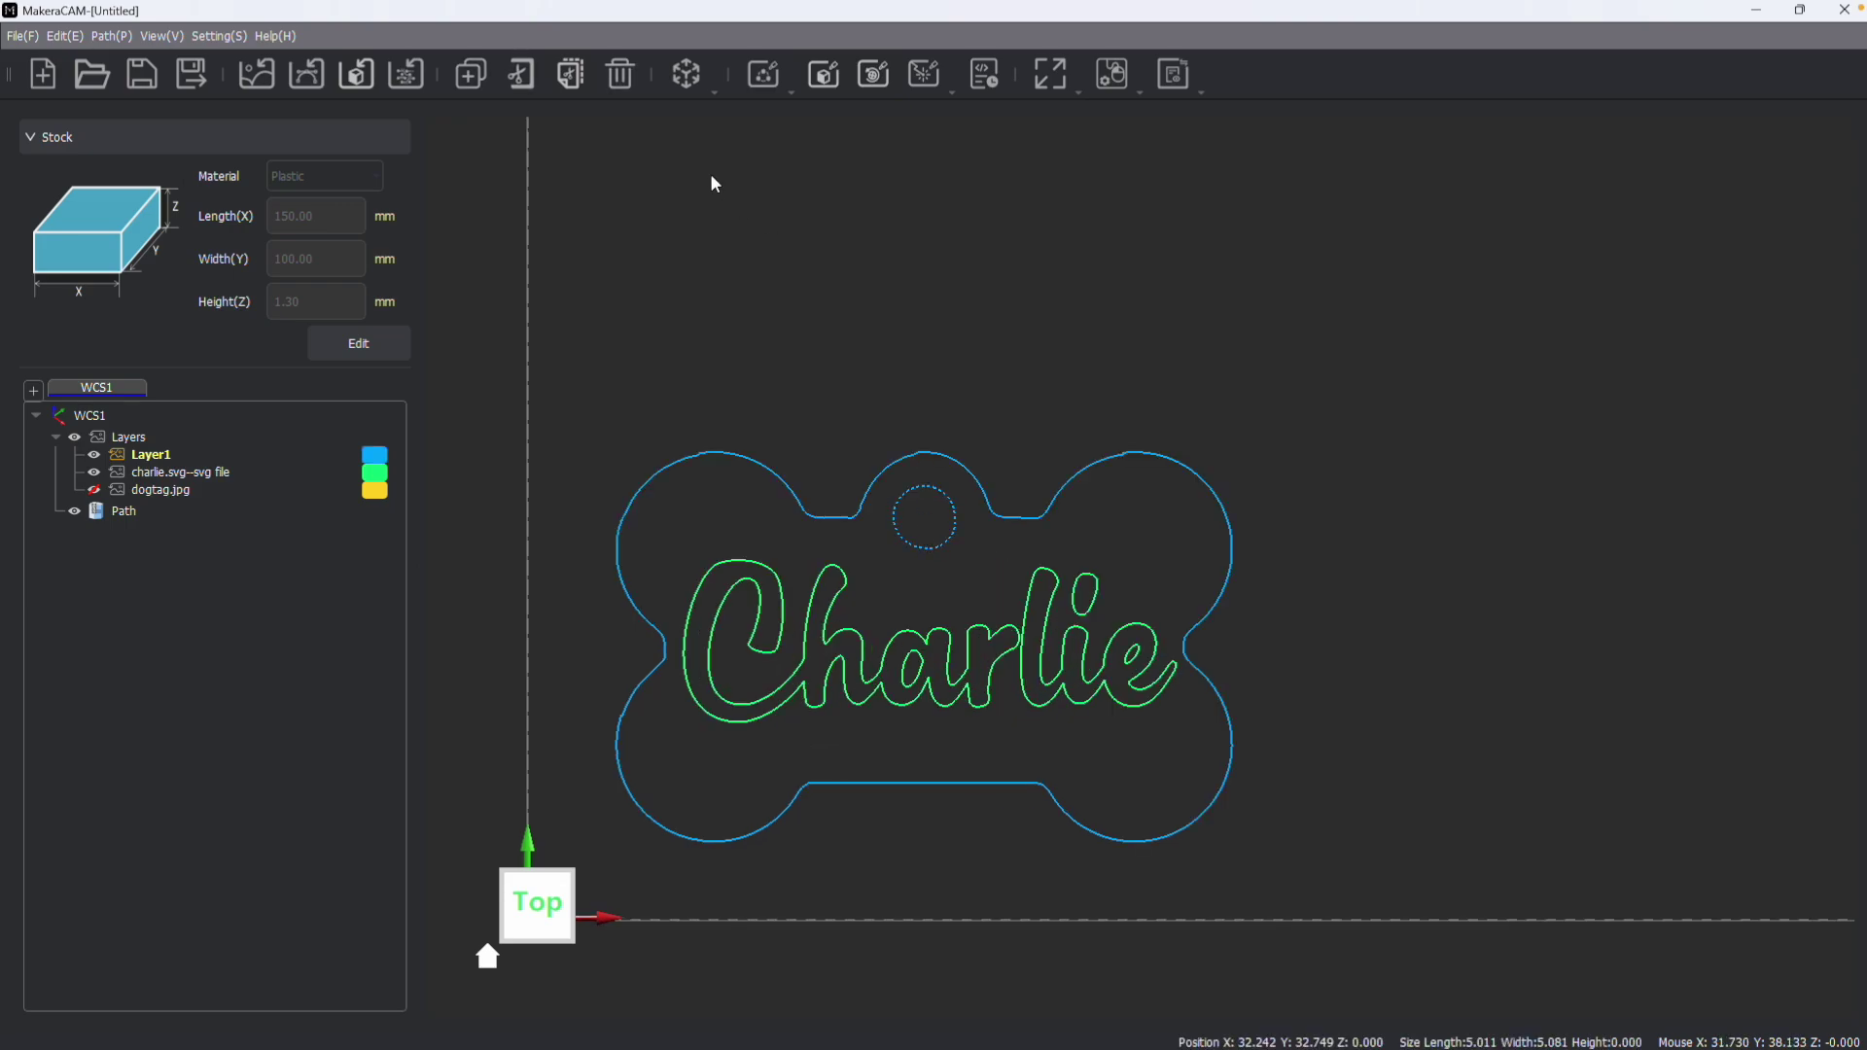
click(619, 76)
Step: Create a 3 mm diameter circle at the top of the bone tag
click(64, 35)
click(116, 249)
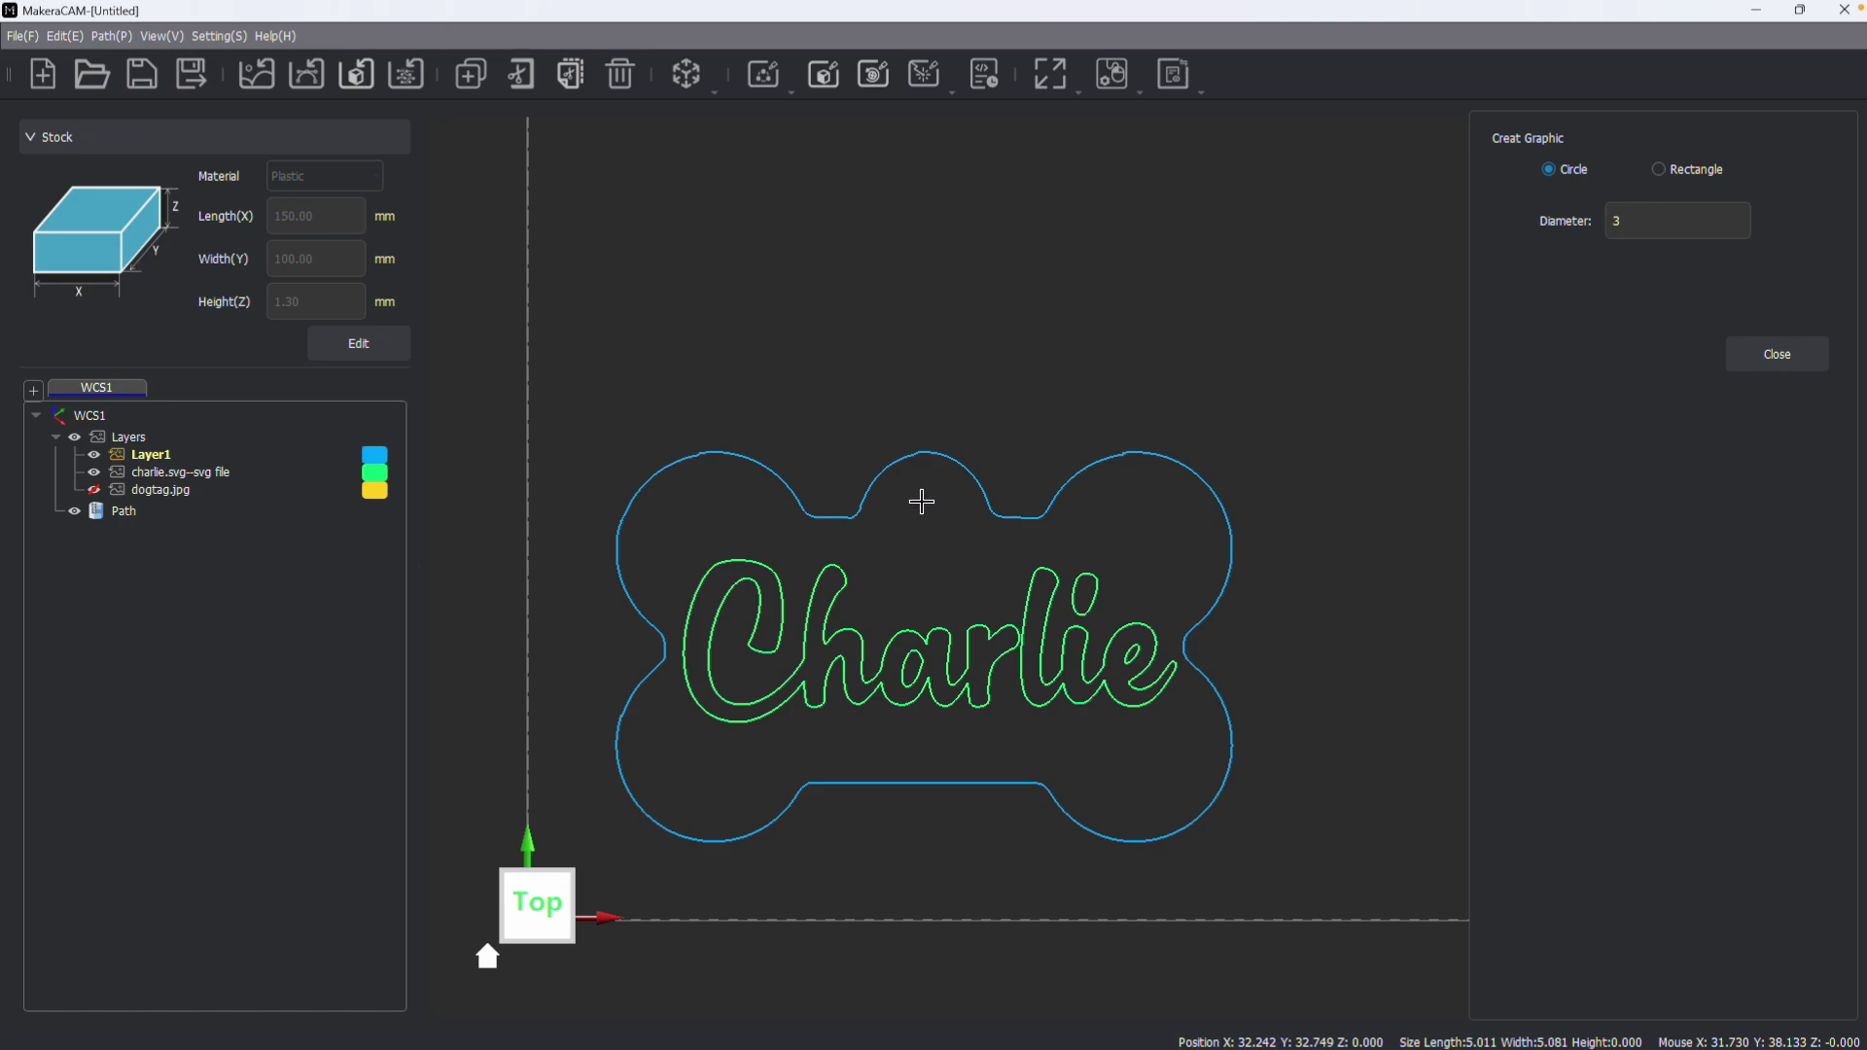
click(923, 500)
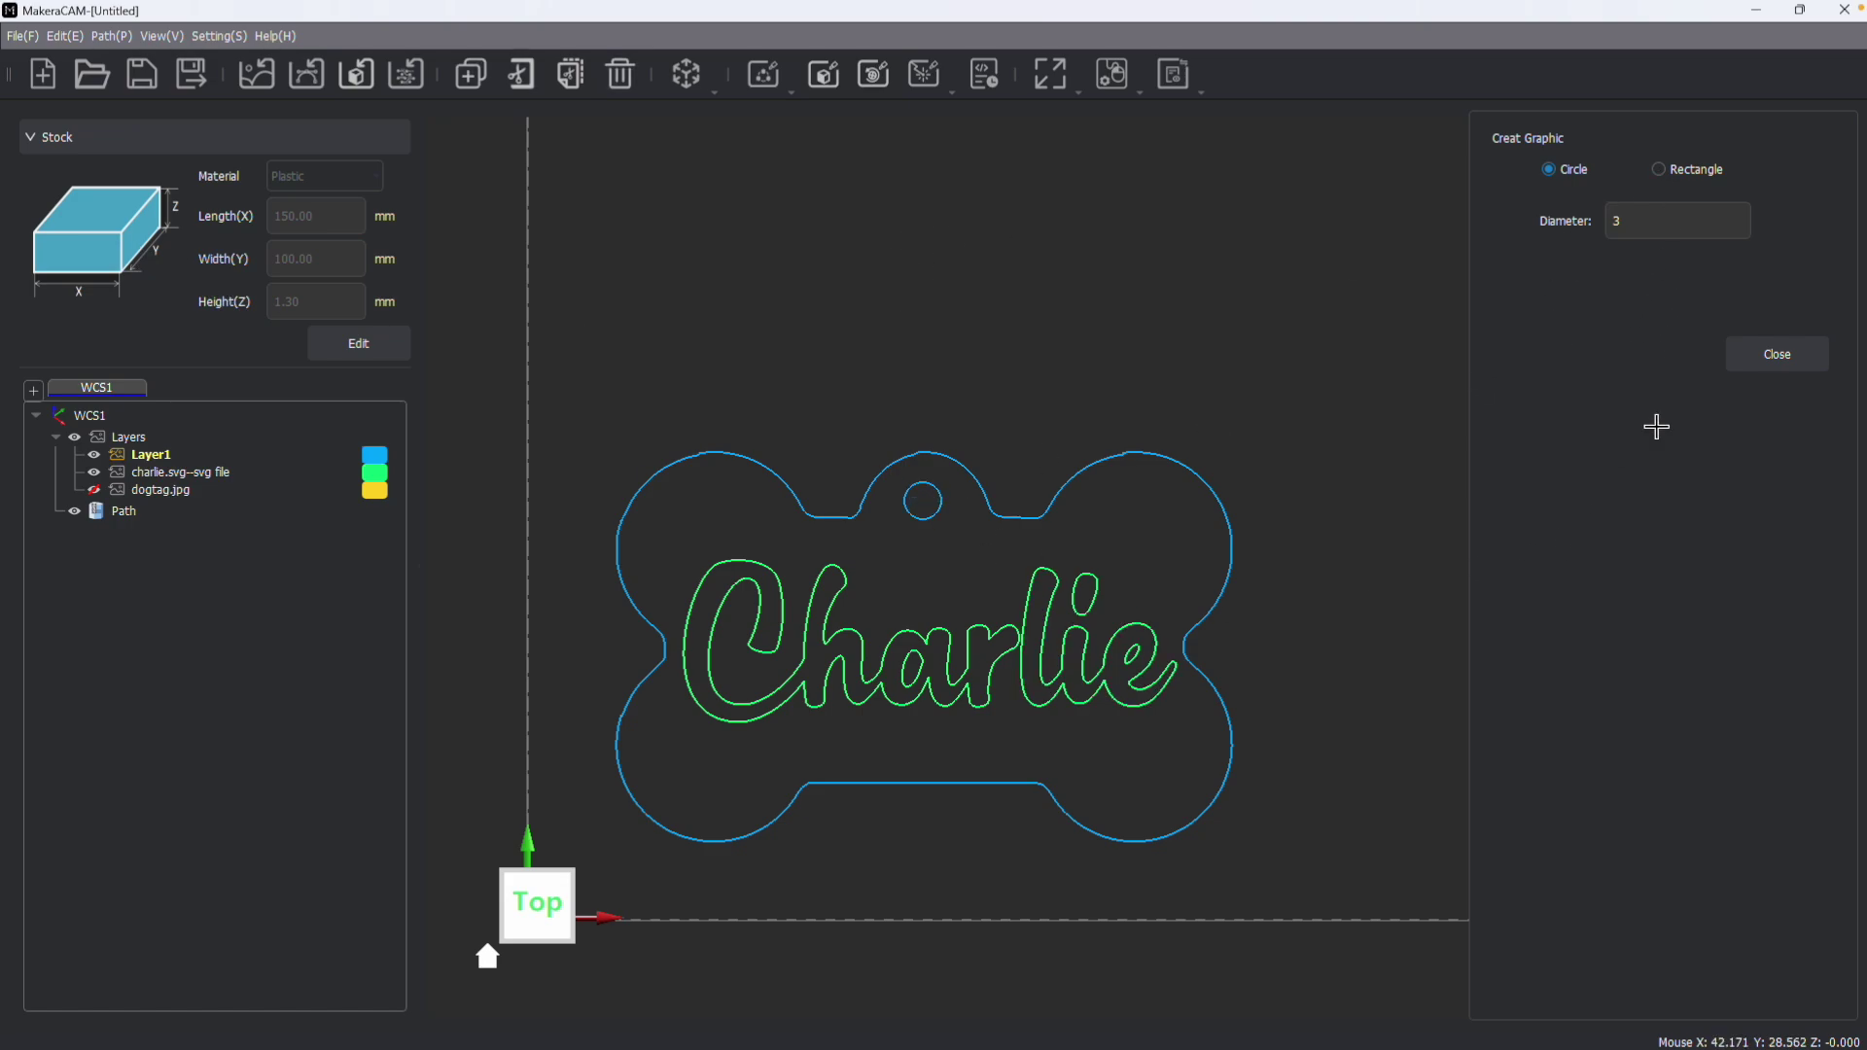
click(1794, 352)
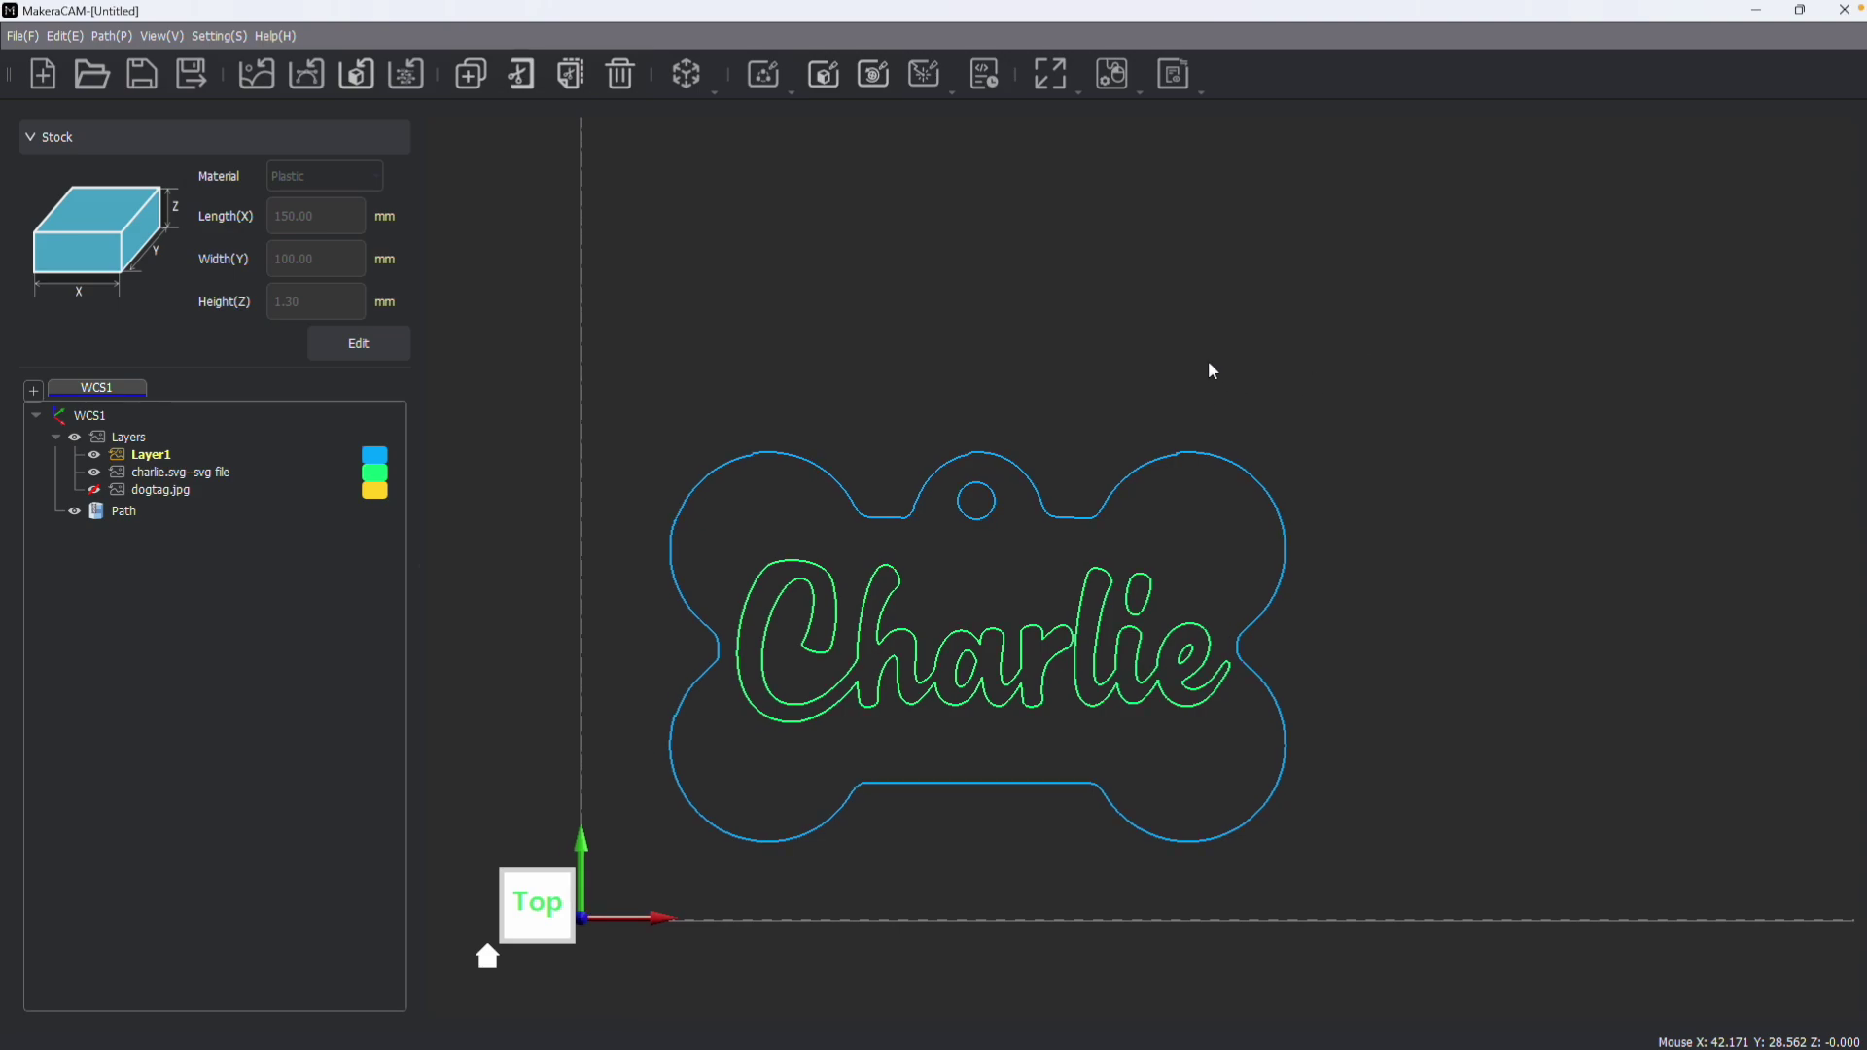
scroll(1131, 385, up, 2)
scroll(1143, 368, down, 3)
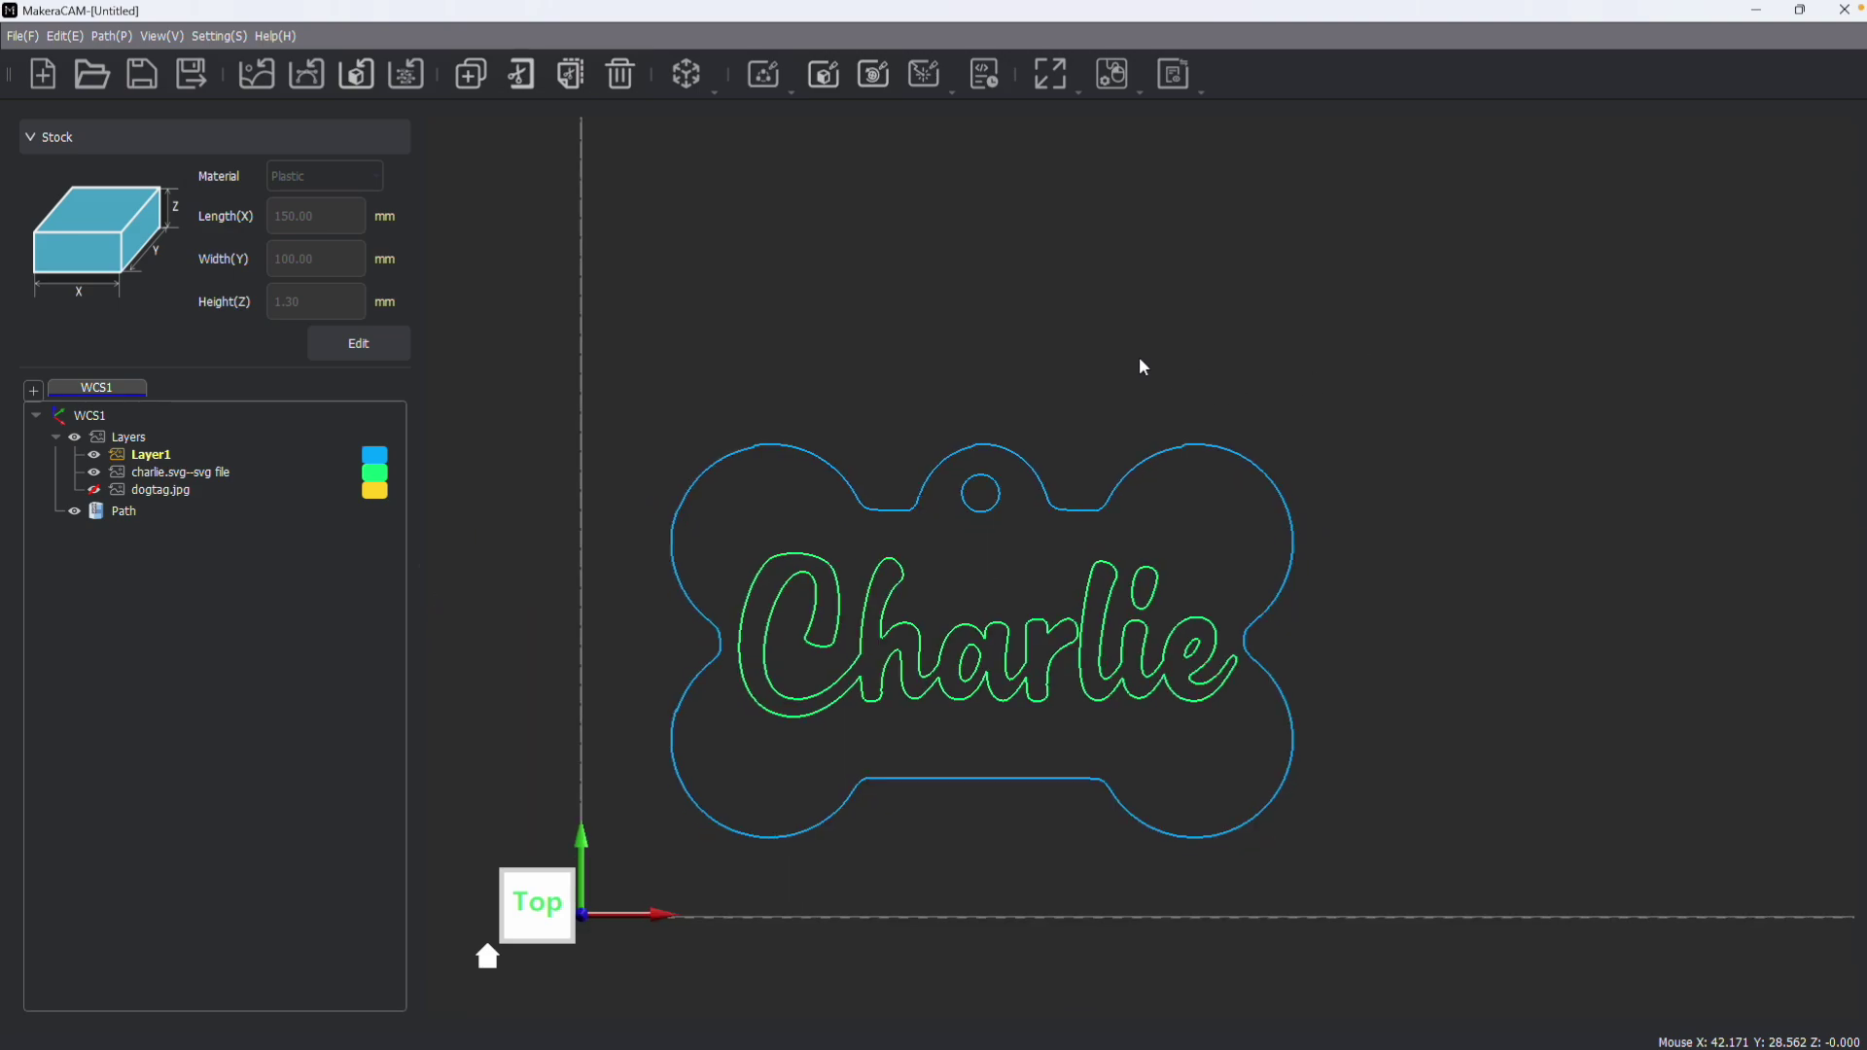
Step: Select the 3 mm hanging-hole circle at the top of the bone tag
scroll(1146, 353, up, 1)
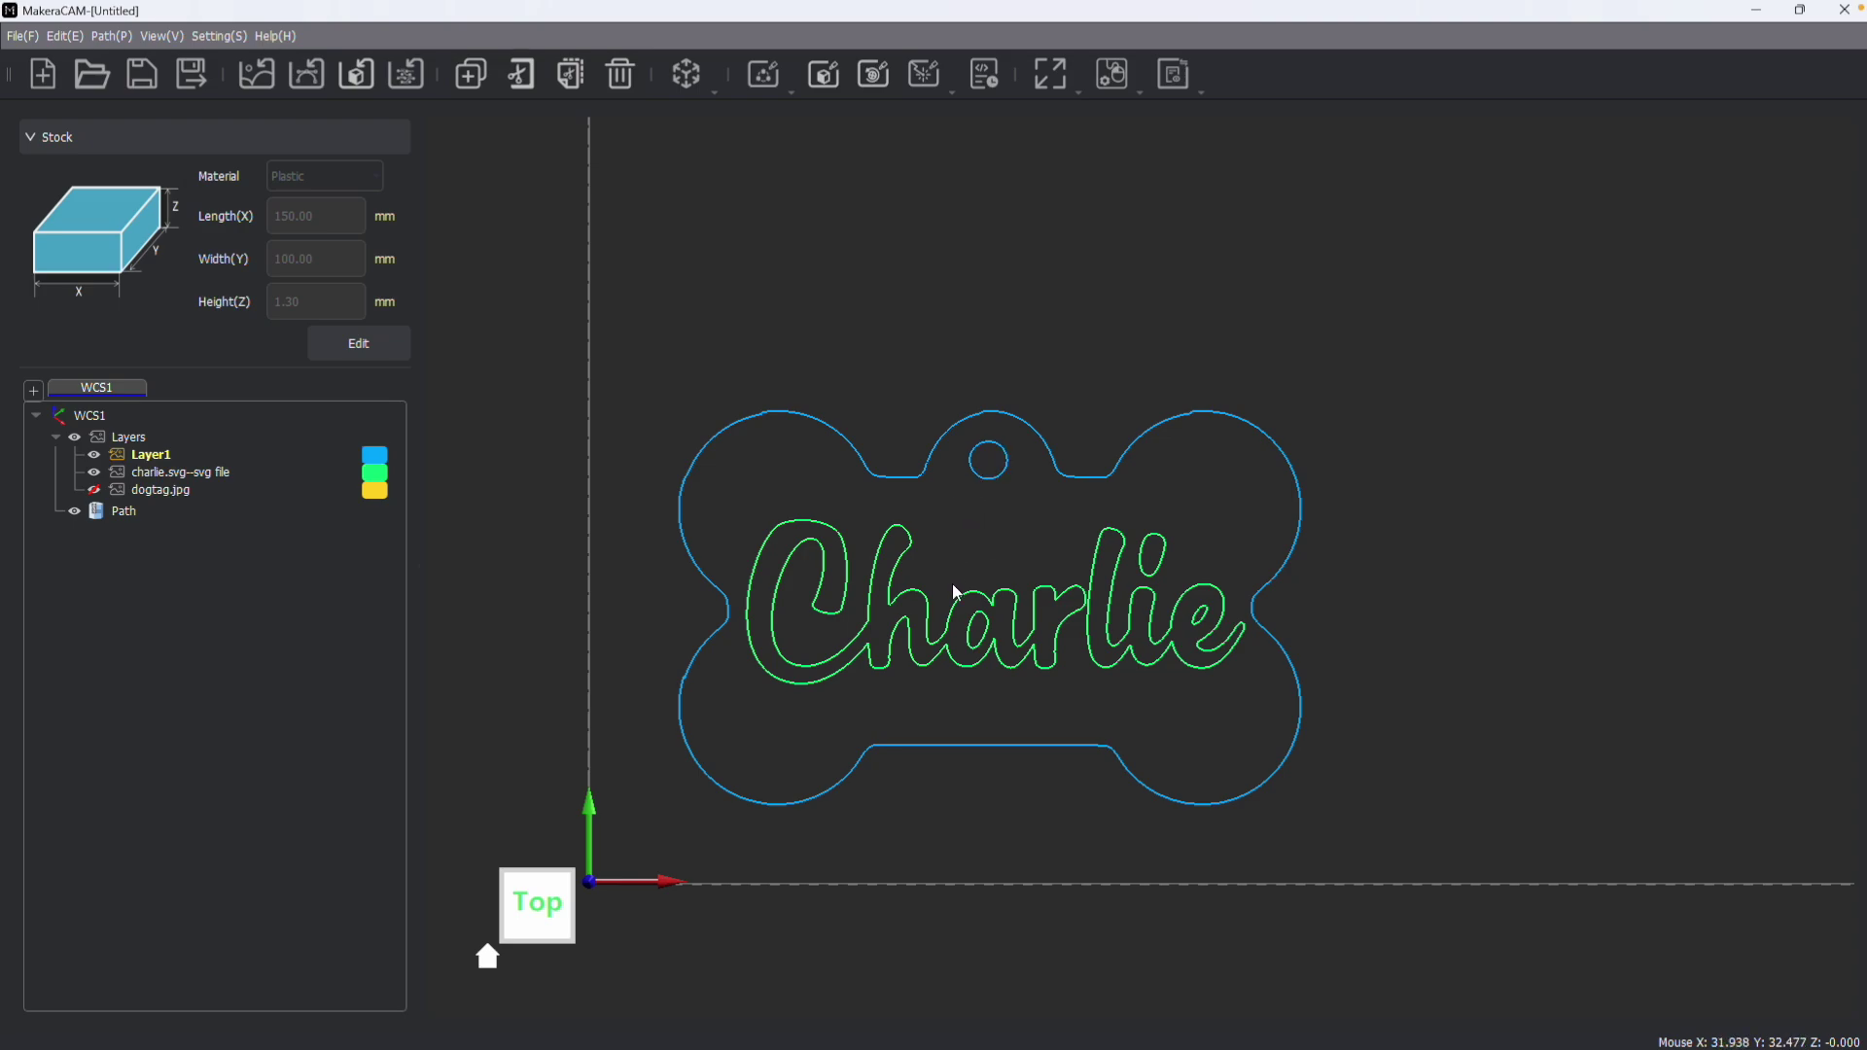
click(990, 480)
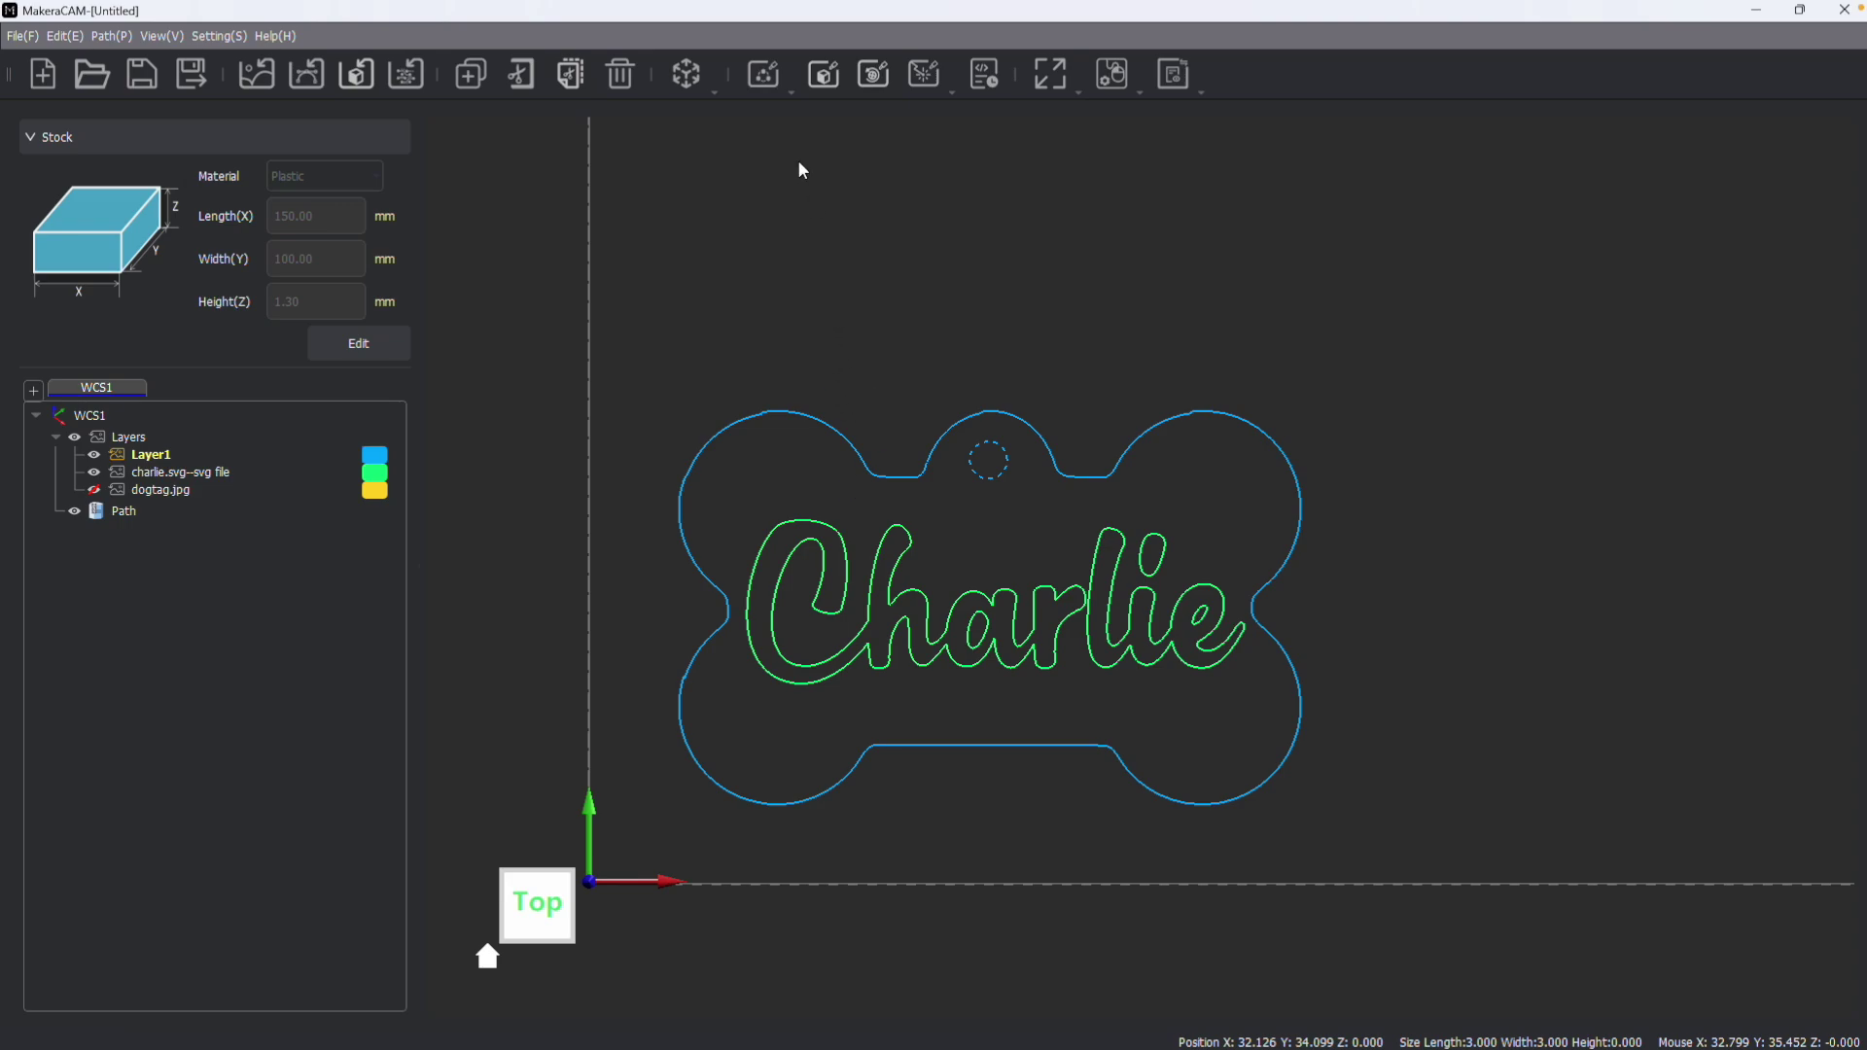
Step: Create a Vector Drilling toolpath for the hole with a 1.7 mm drill tip end depth
click(766, 75)
click(794, 152)
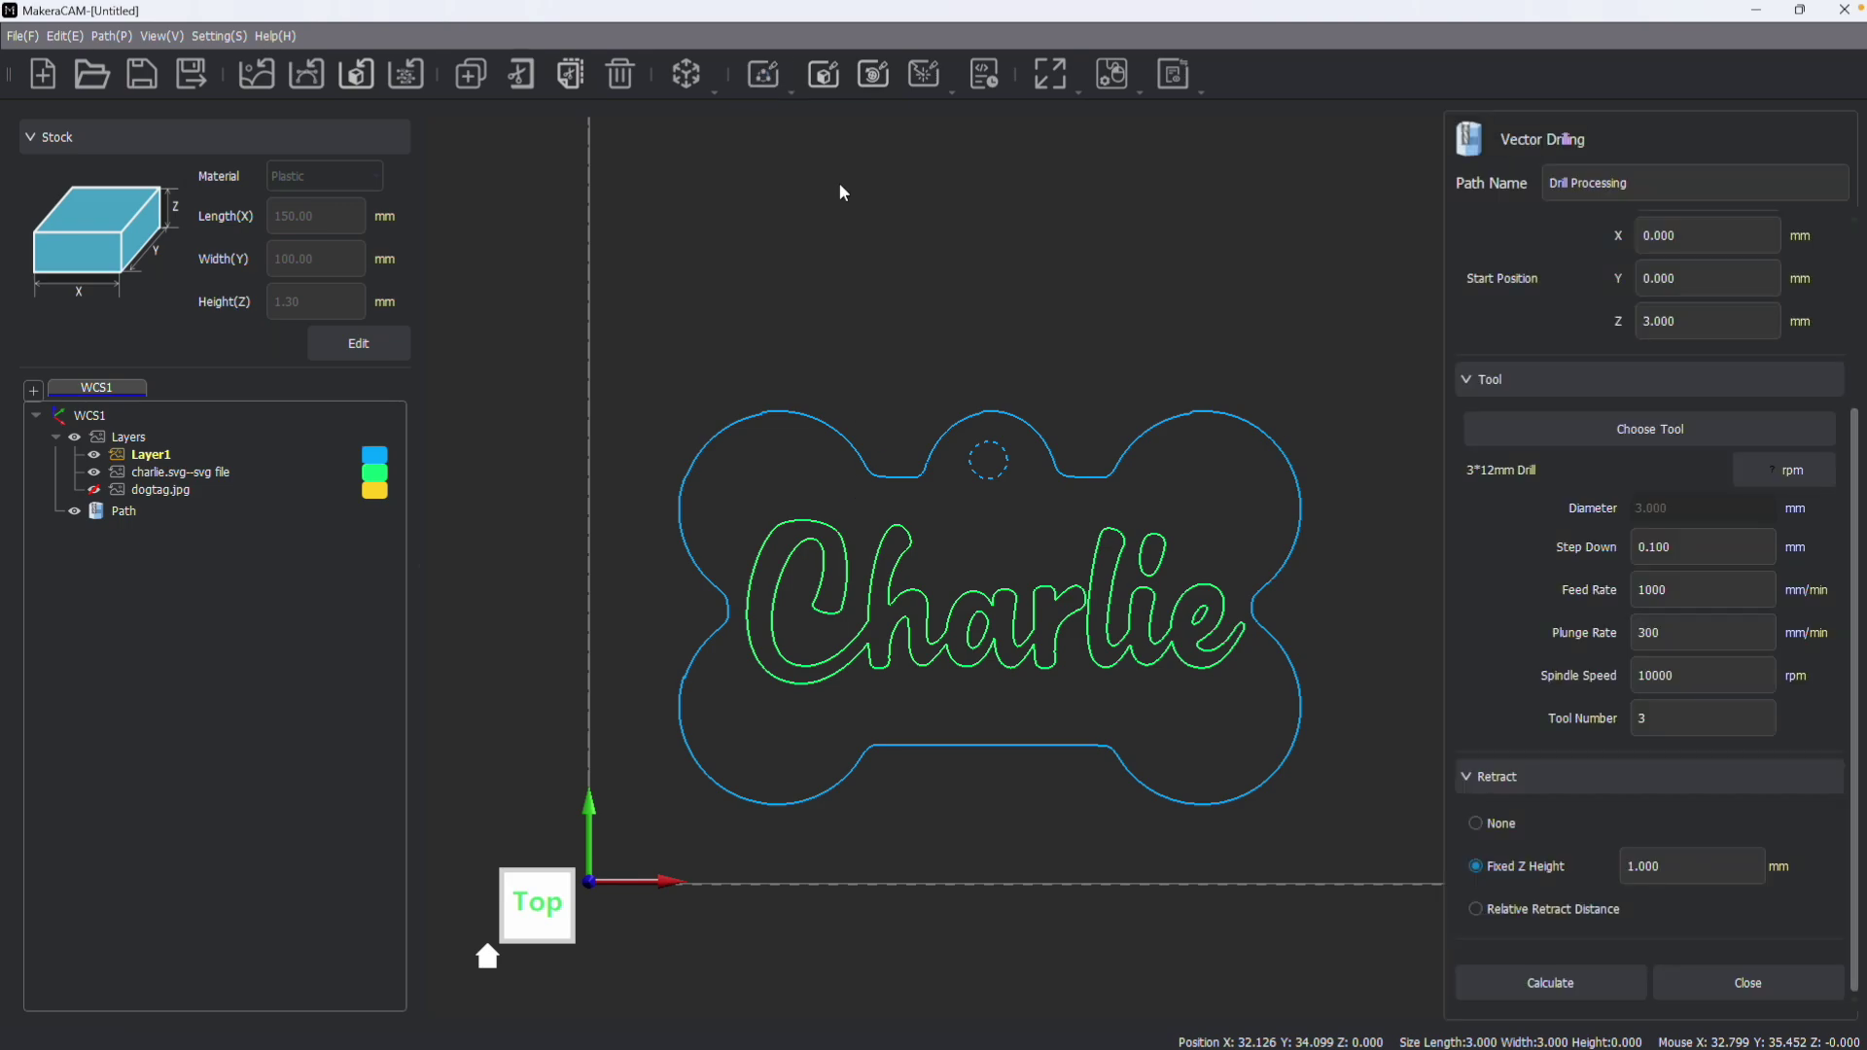
scroll(1692, 312, up, 3)
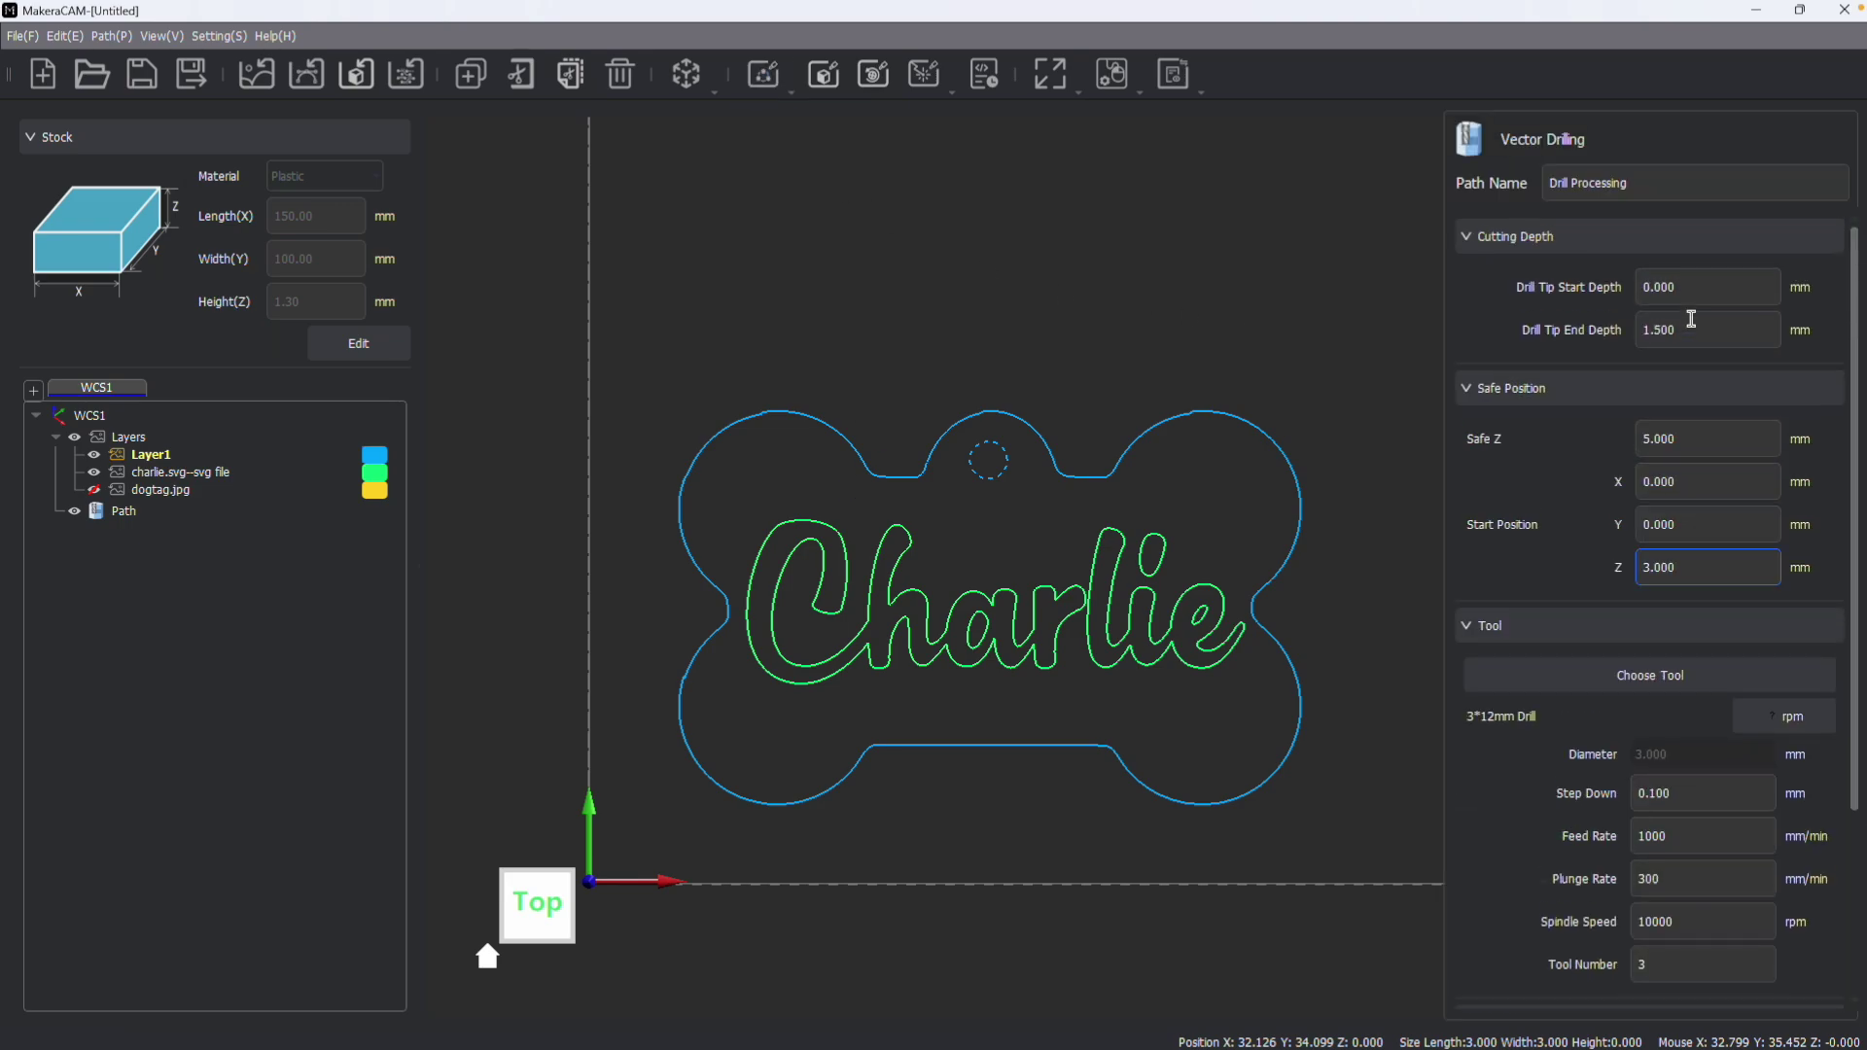
double_click(1663, 287)
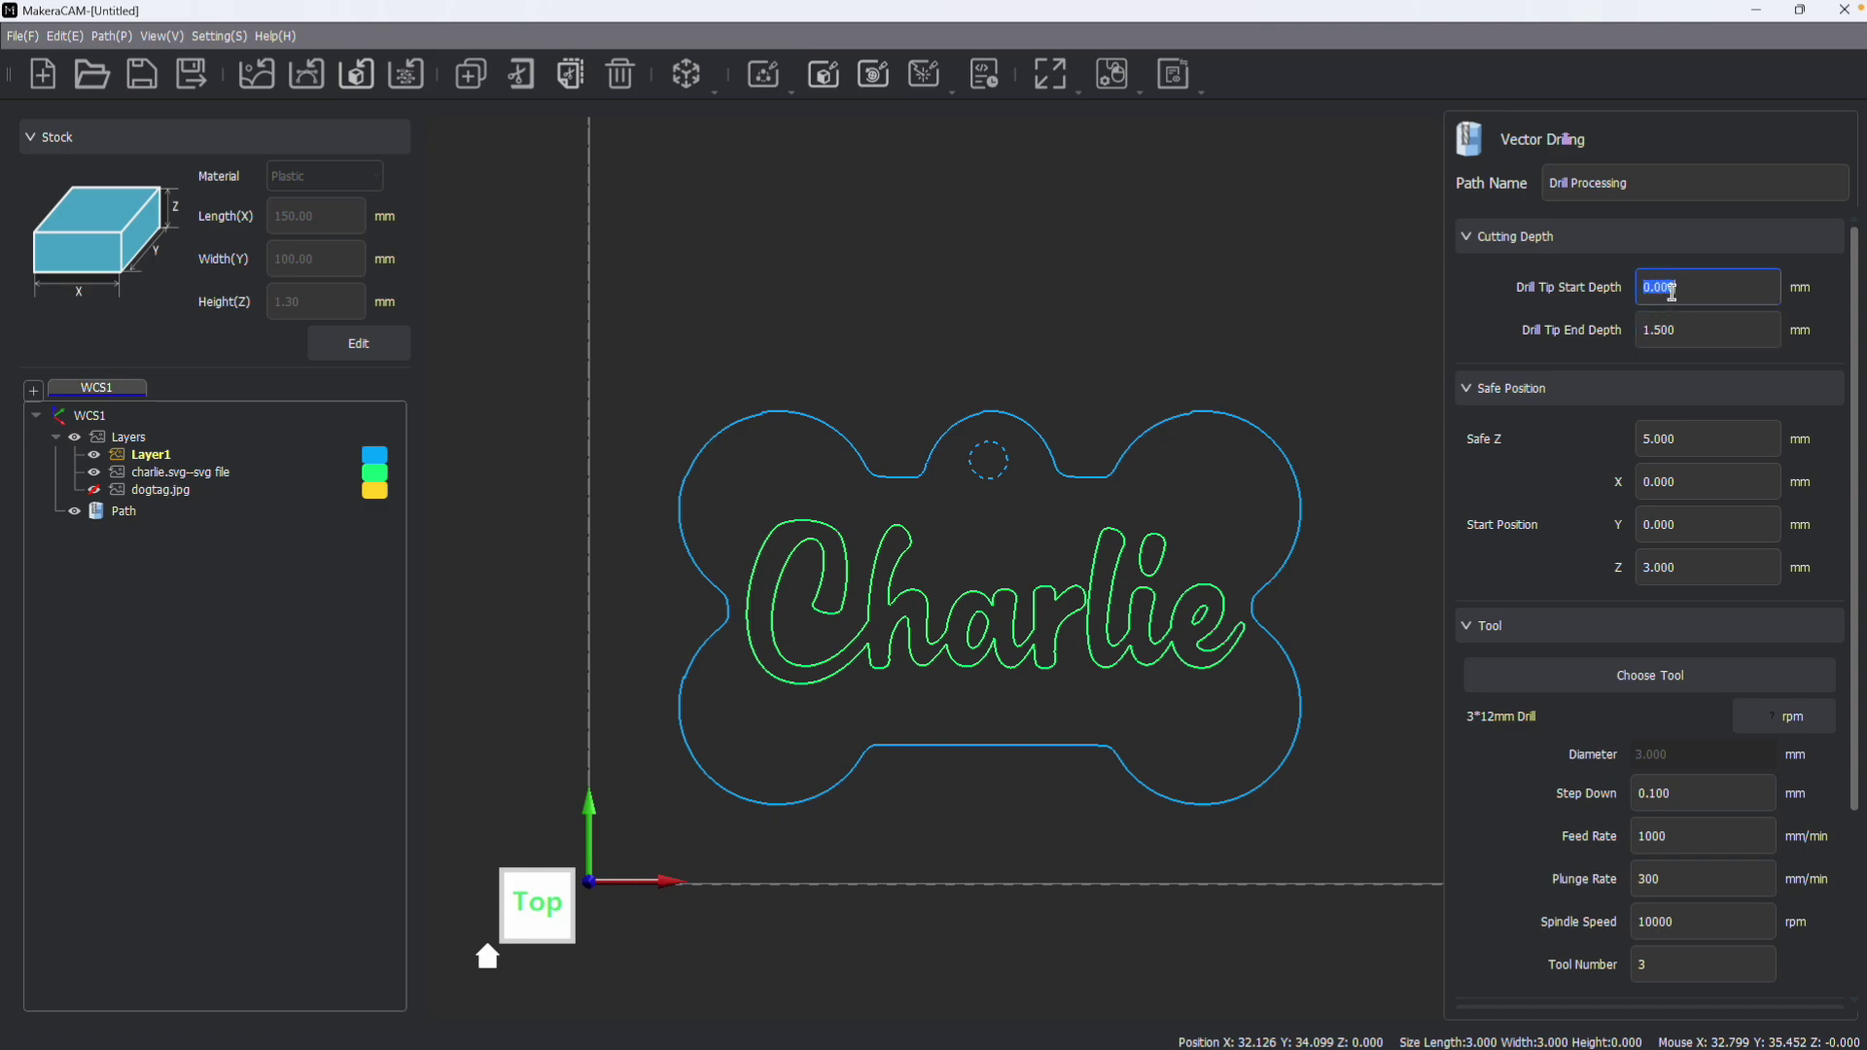
double_click(1670, 330)
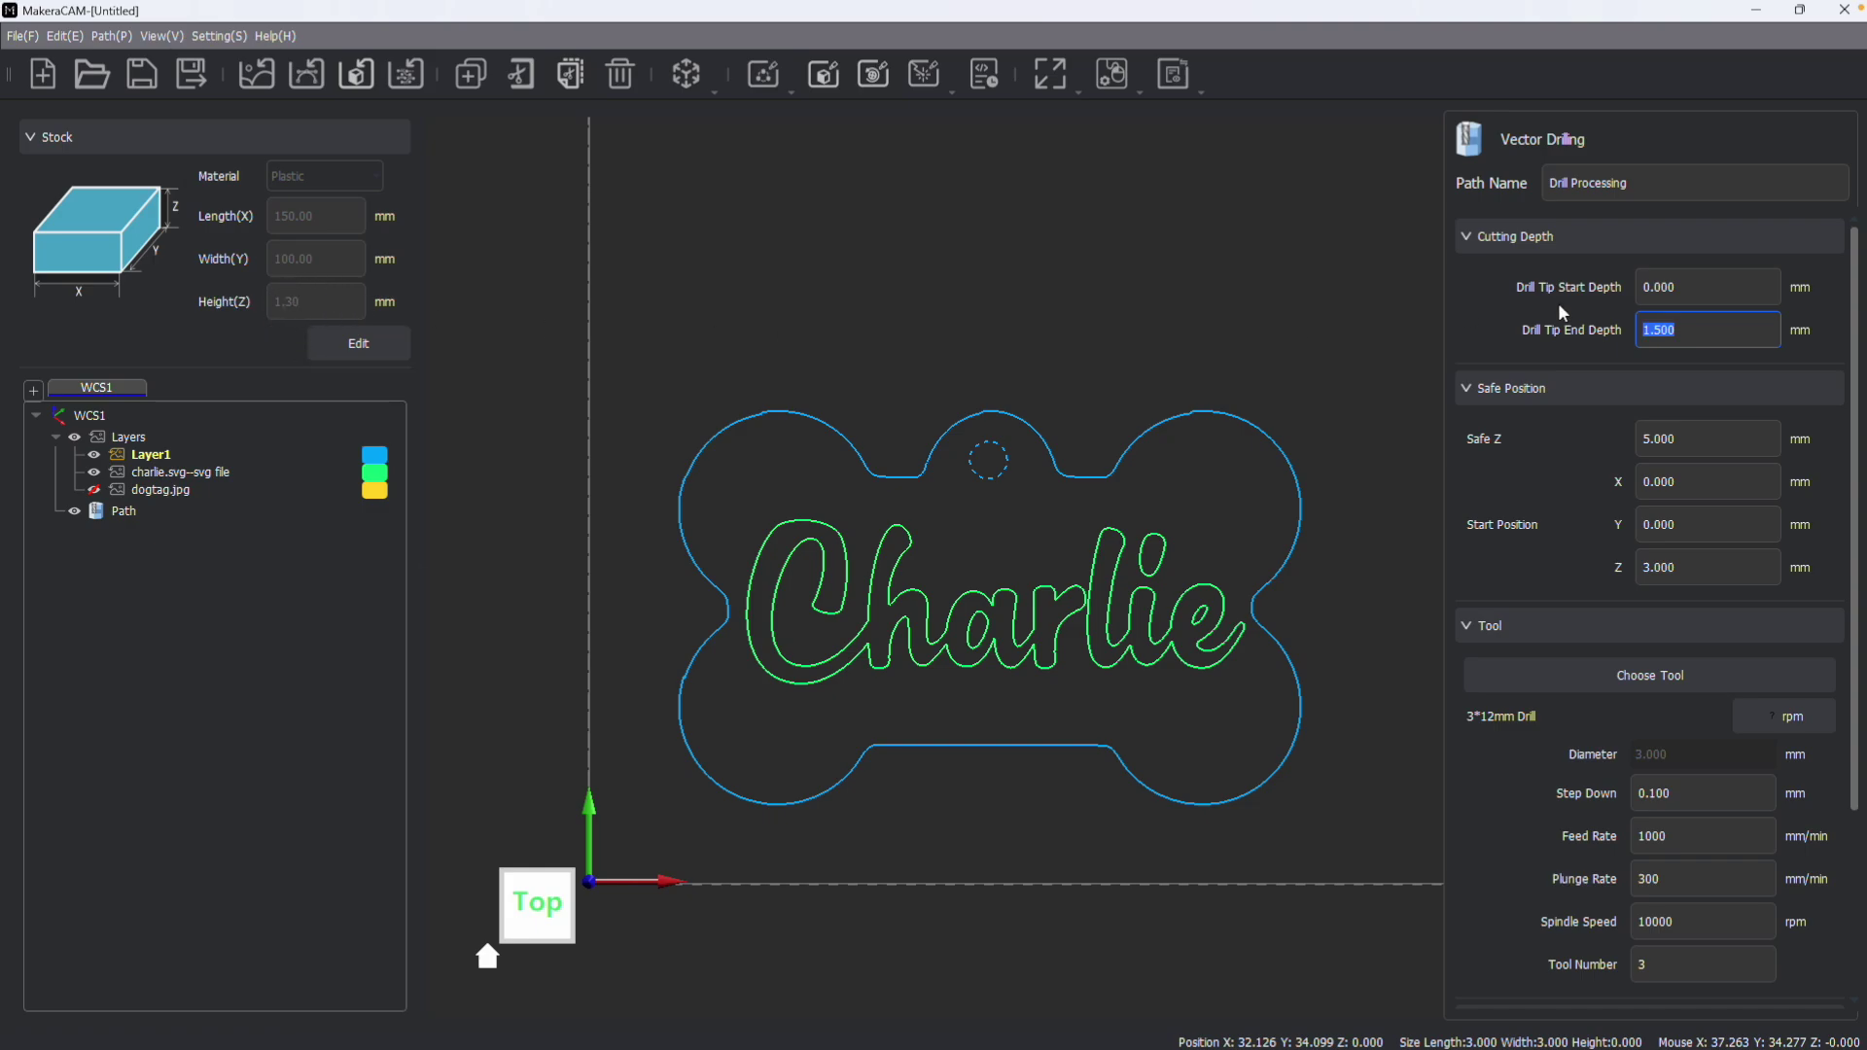
drag(1692, 322, 1567, 336)
text(1.7)
scroll(1620, 443, down, 2)
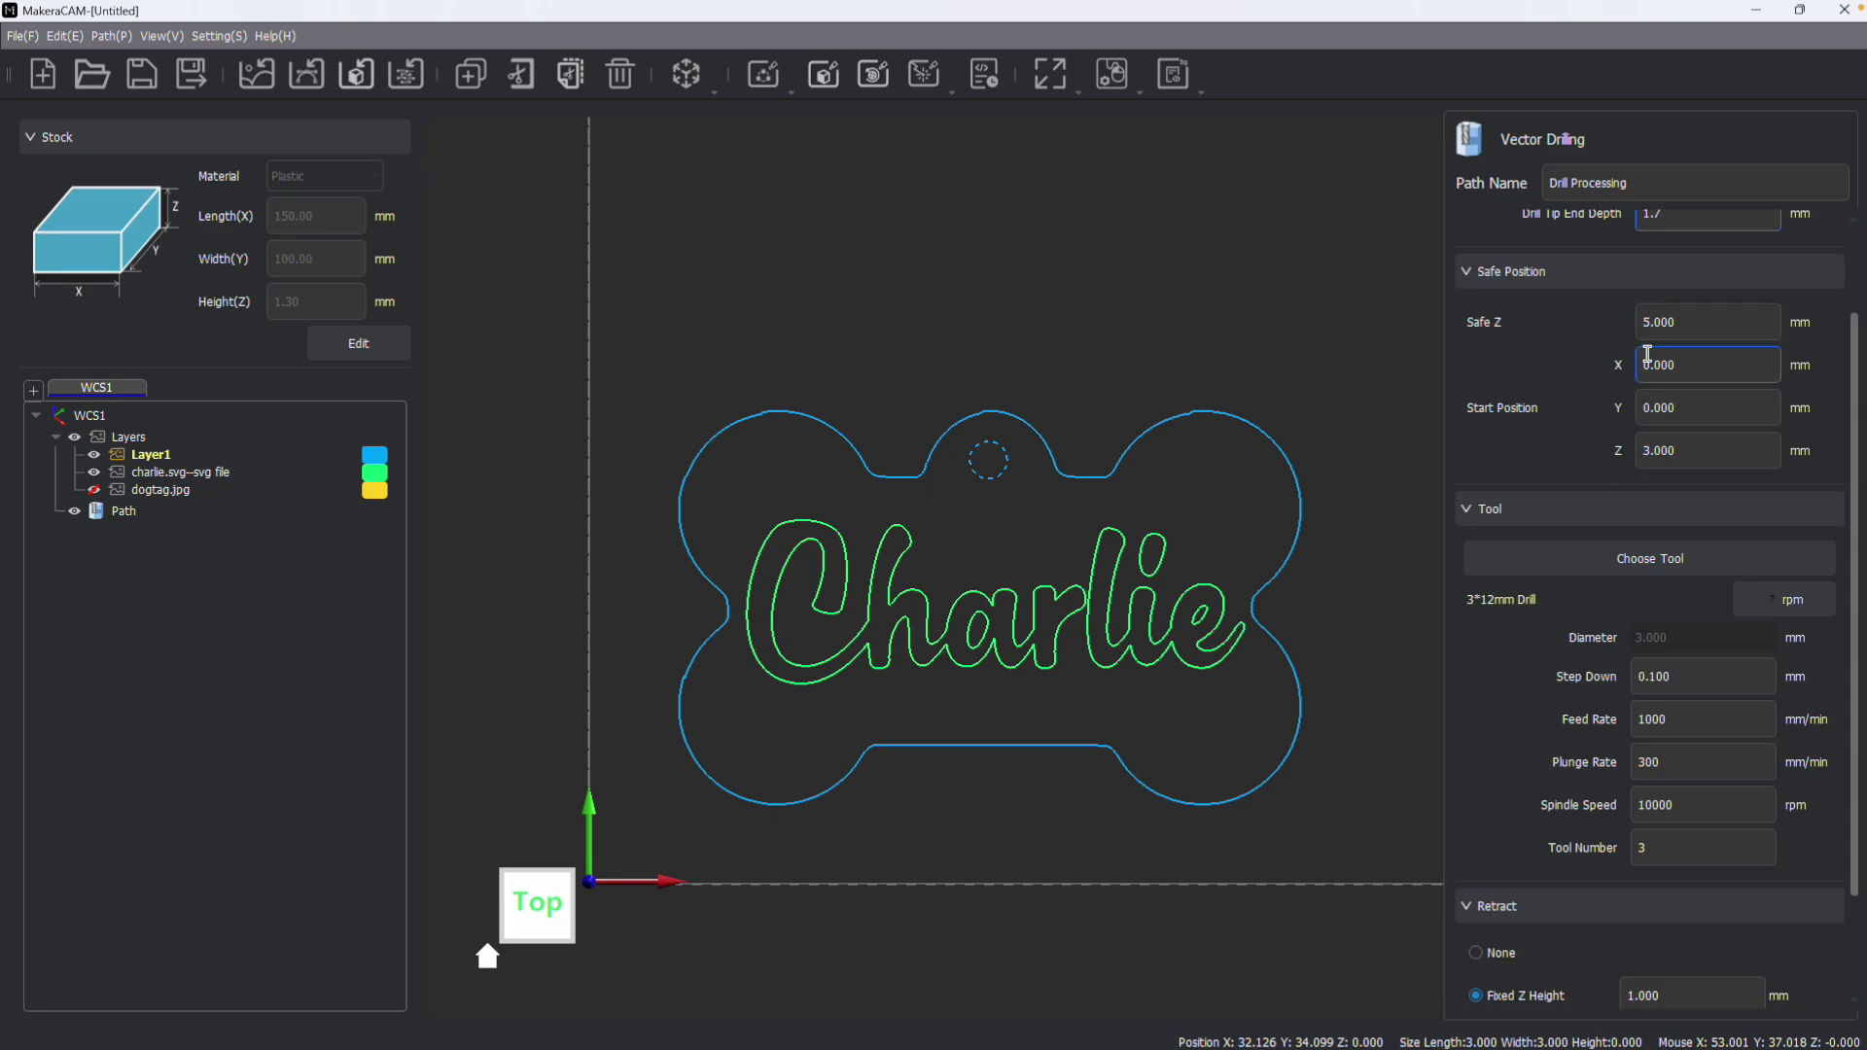
scroll(1572, 387, down, 2)
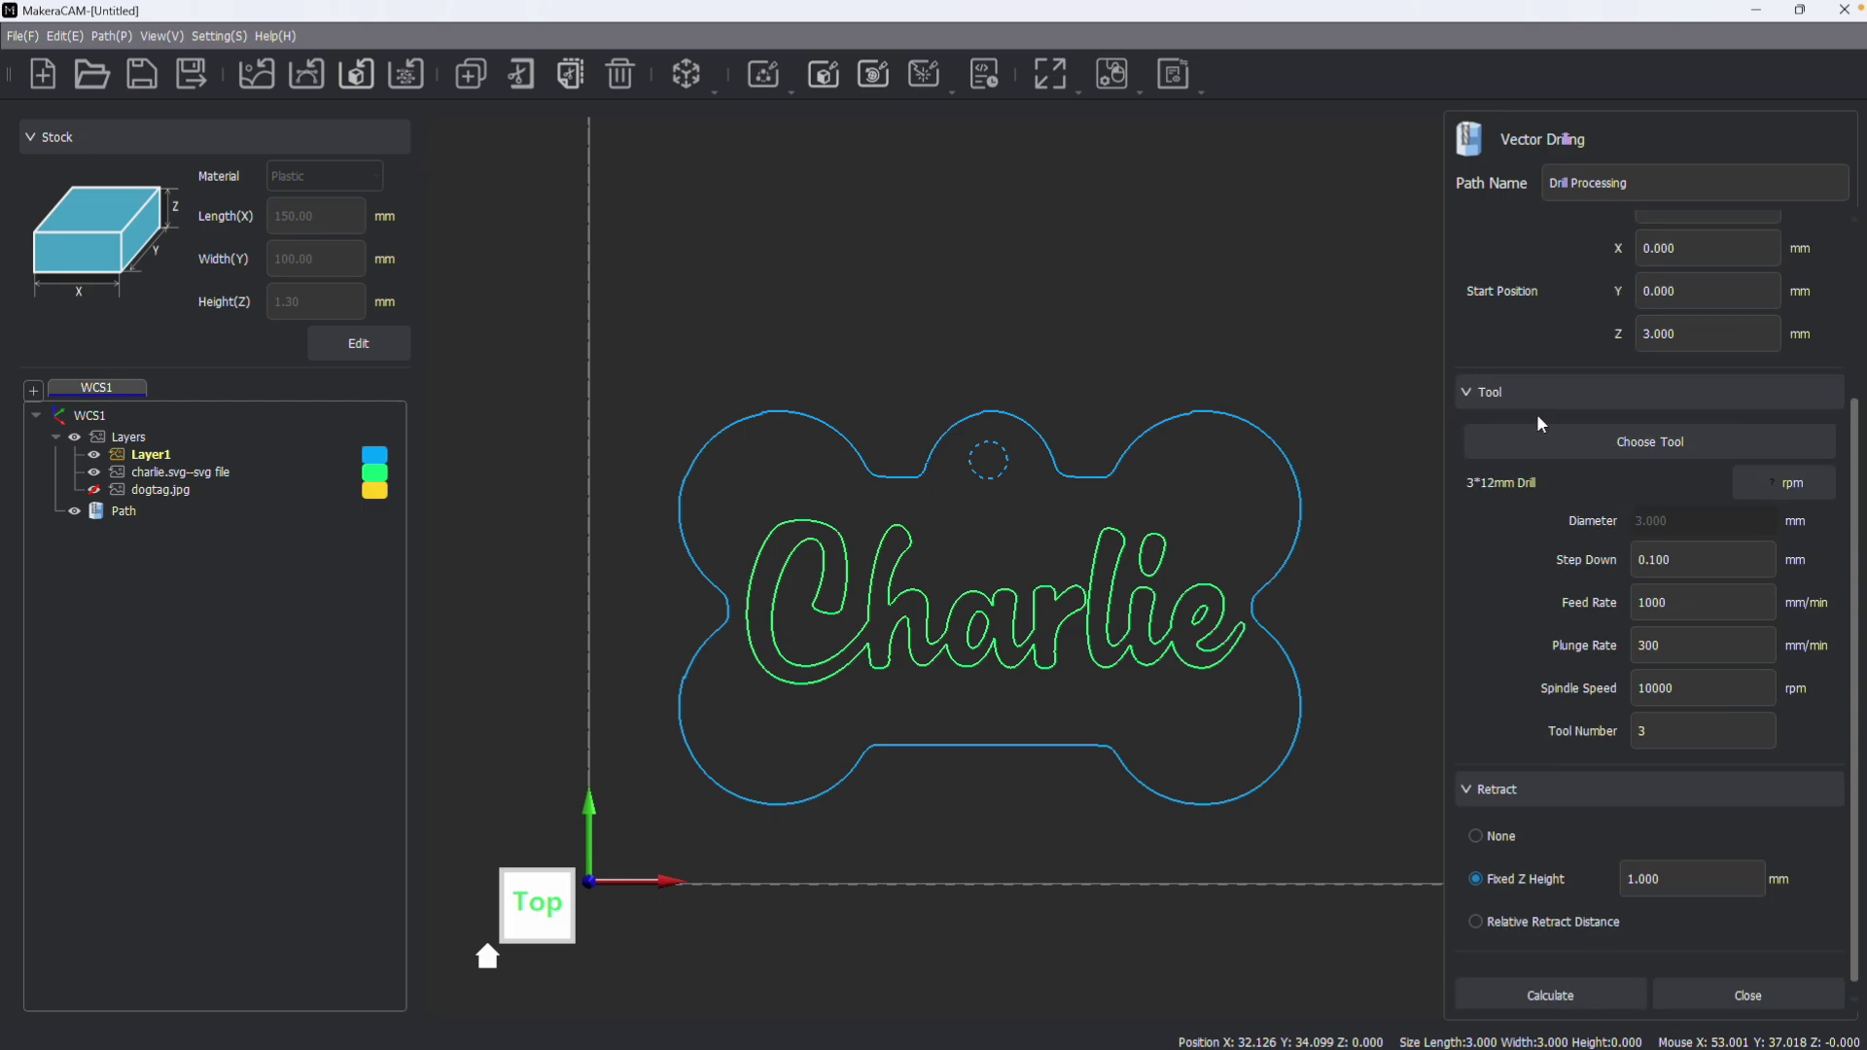
Step: Select the 3*12mm Drill from the Drill group of the Tool Magazine
click(1624, 447)
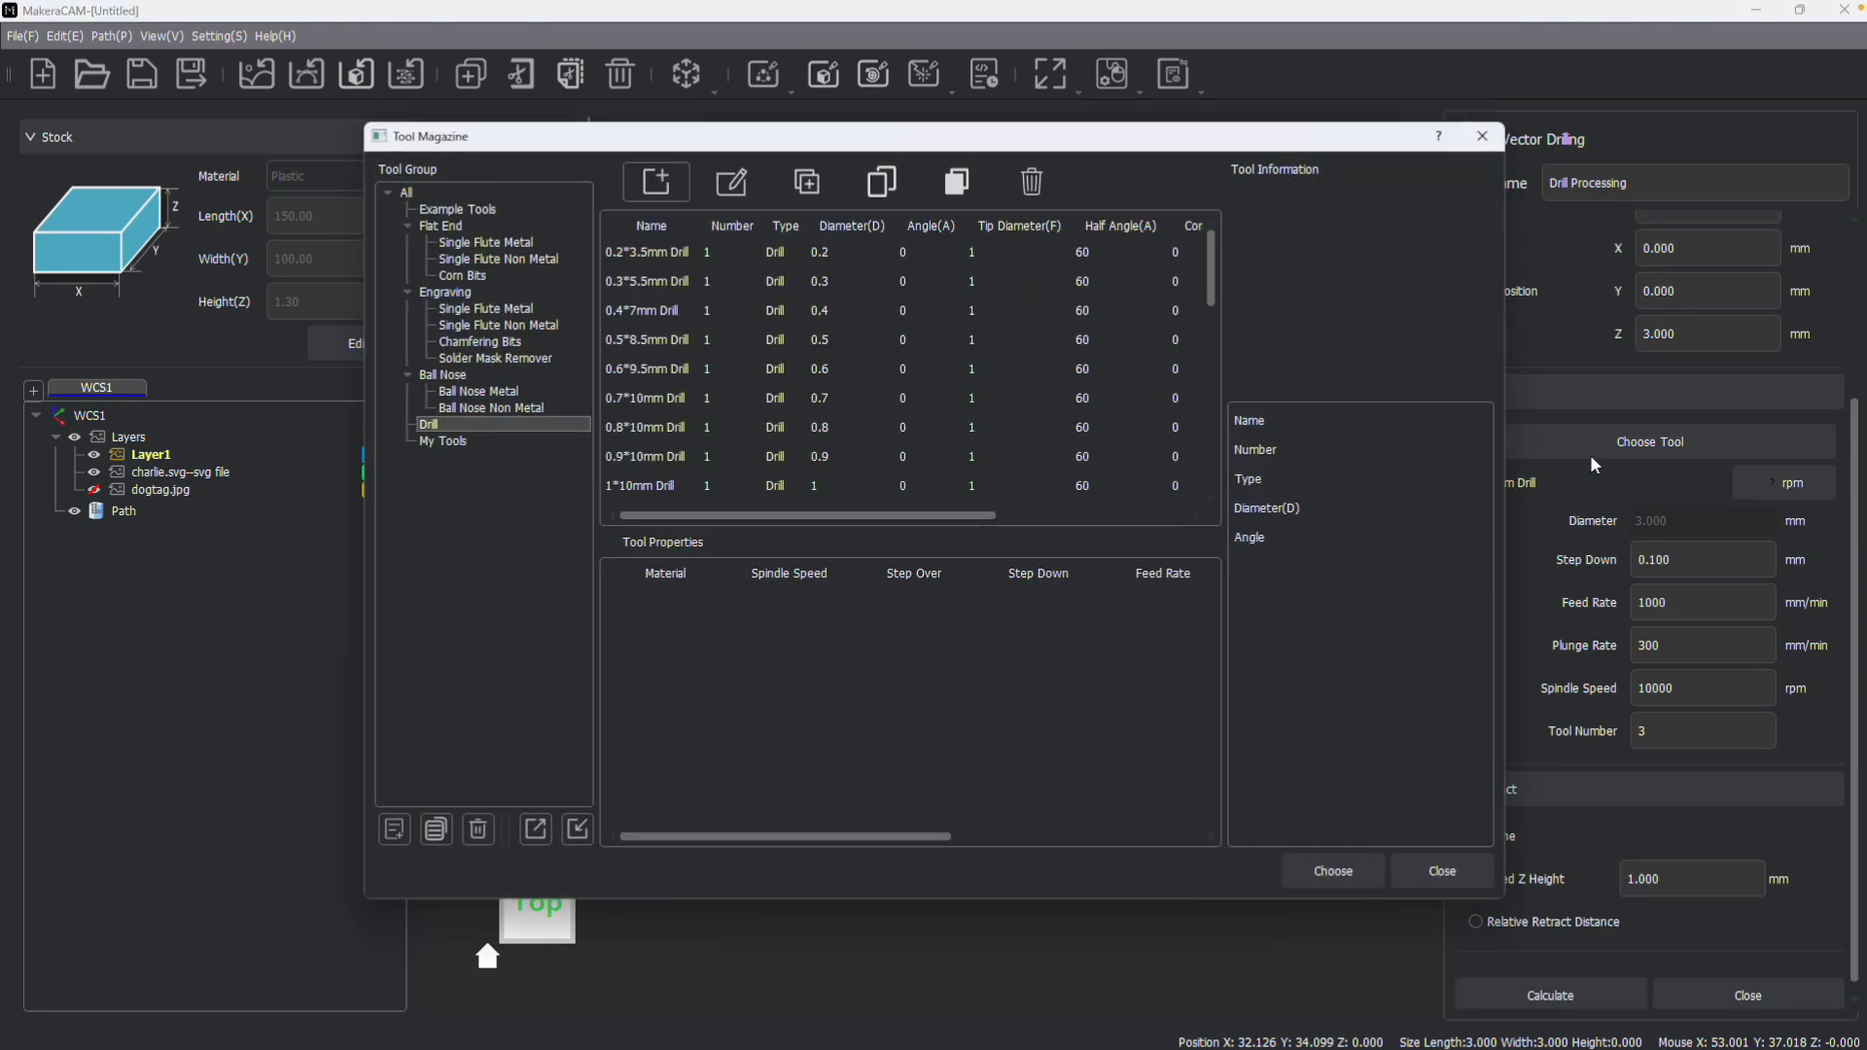
scroll(677, 381, down, 7)
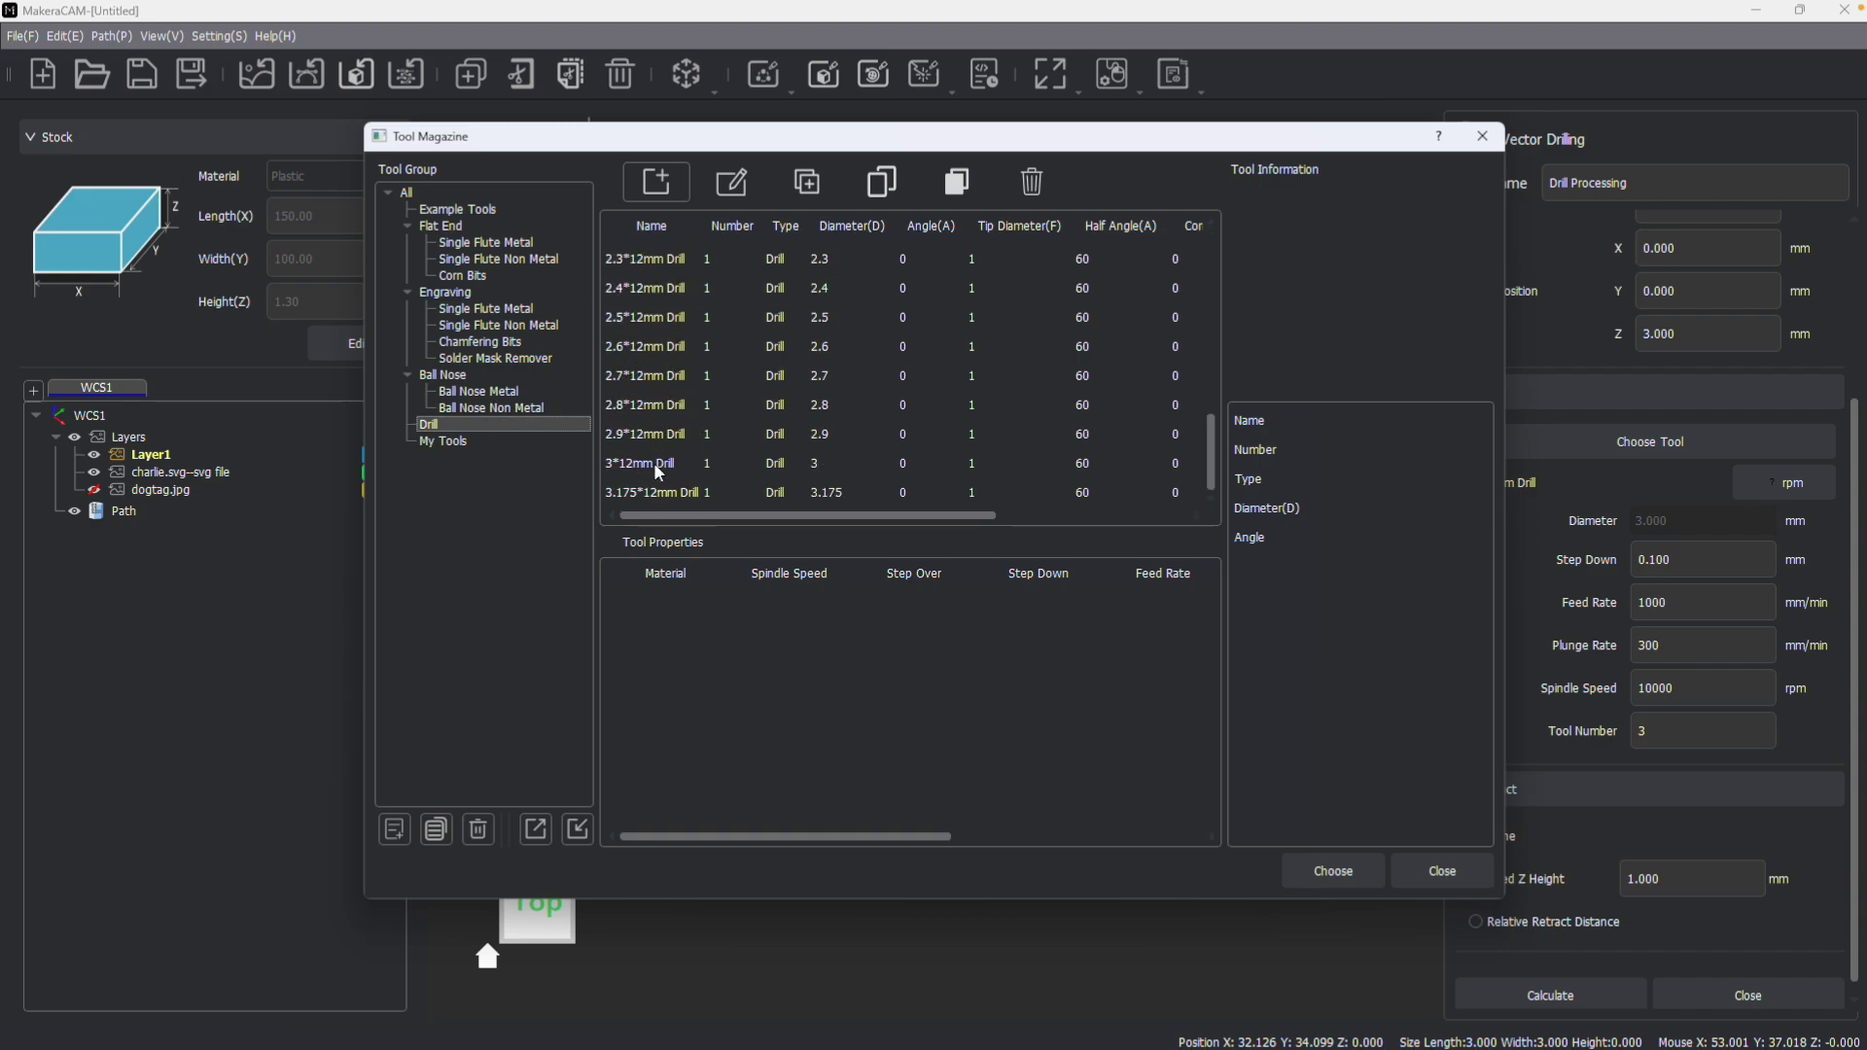
drag(534, 143, 685, 651)
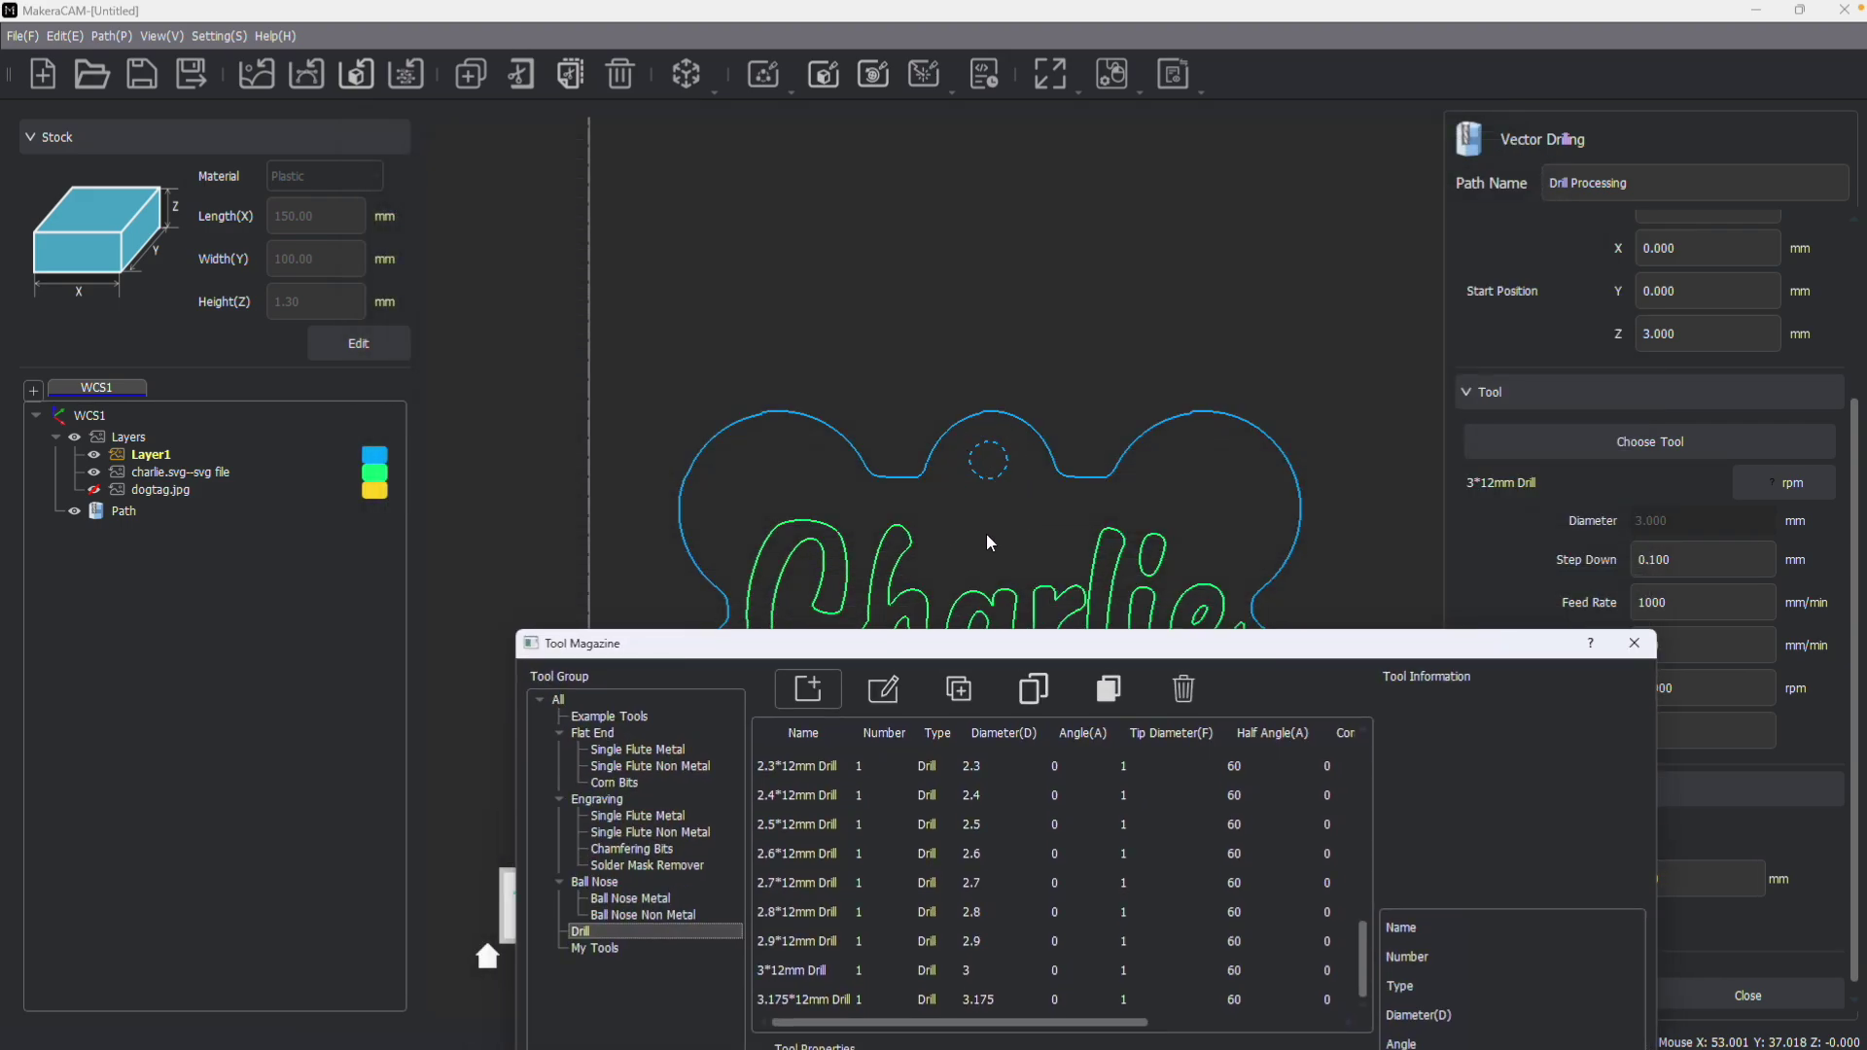
drag(789, 650, 722, 367)
scroll(771, 559, up, 1)
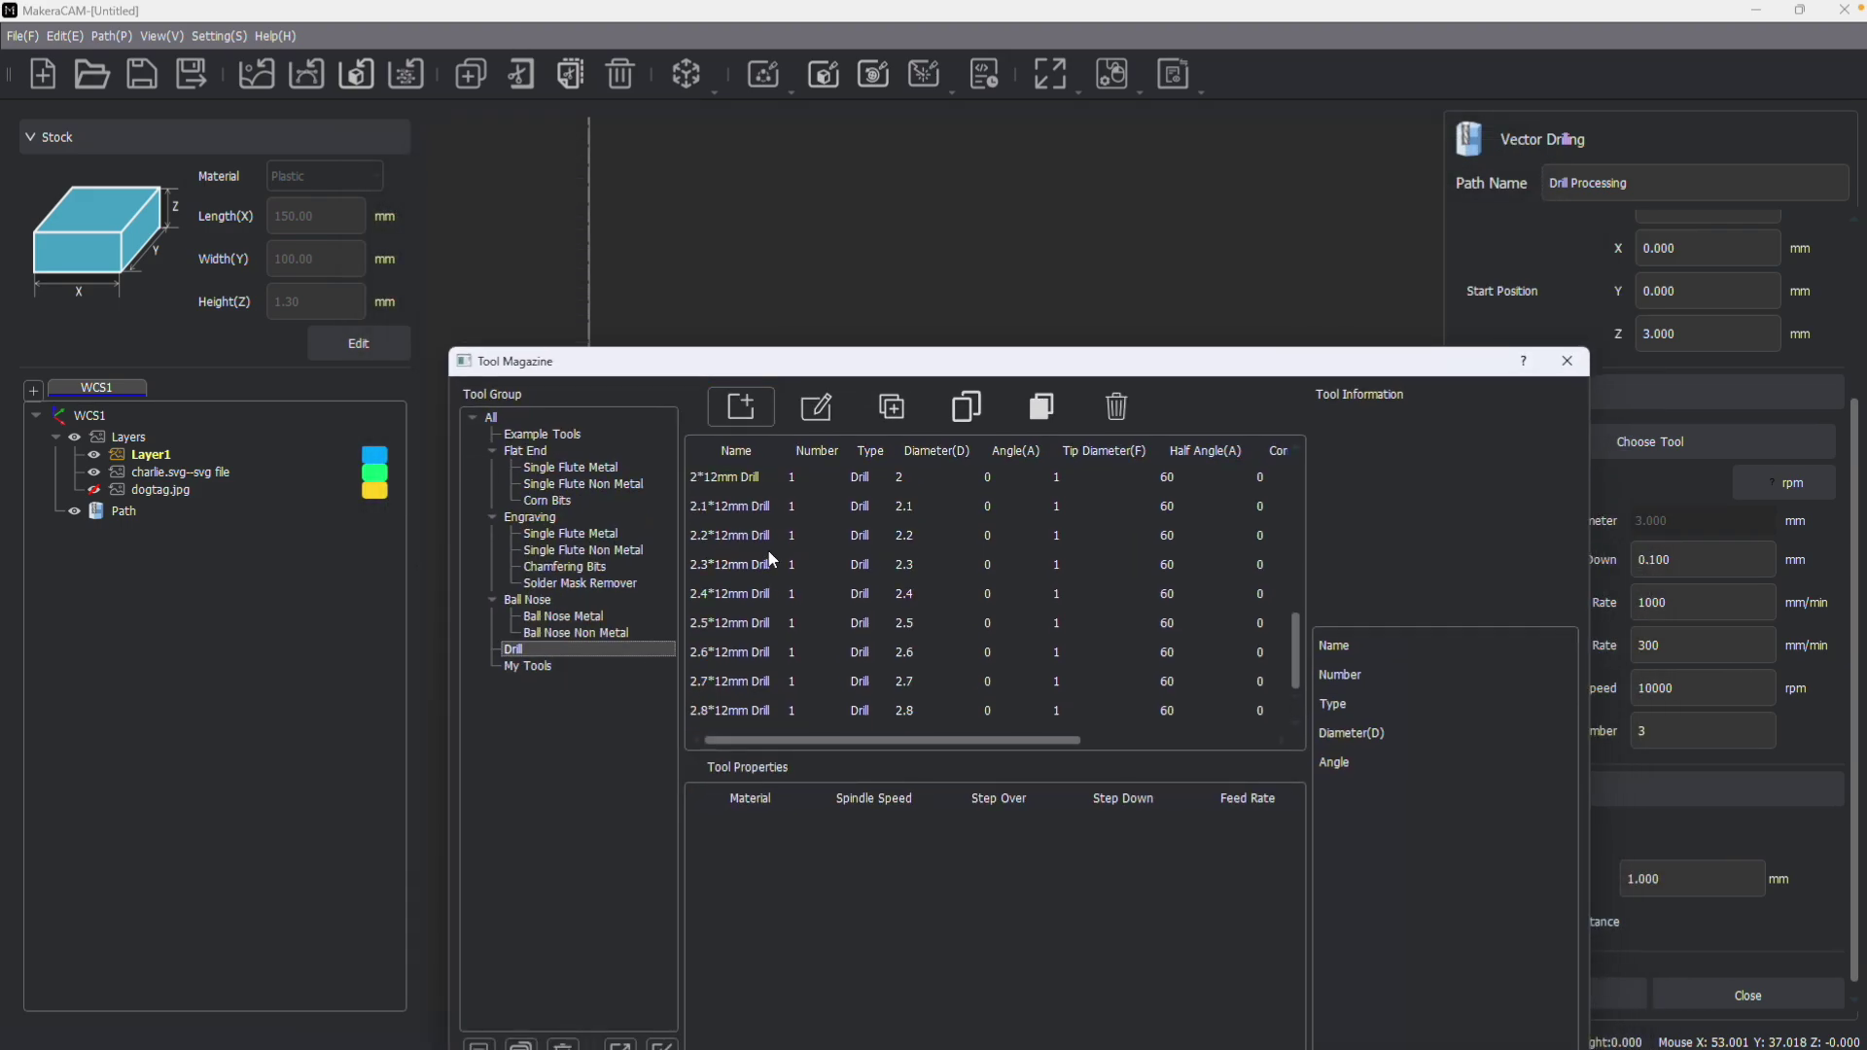
scroll(771, 559, up, 1)
click(720, 565)
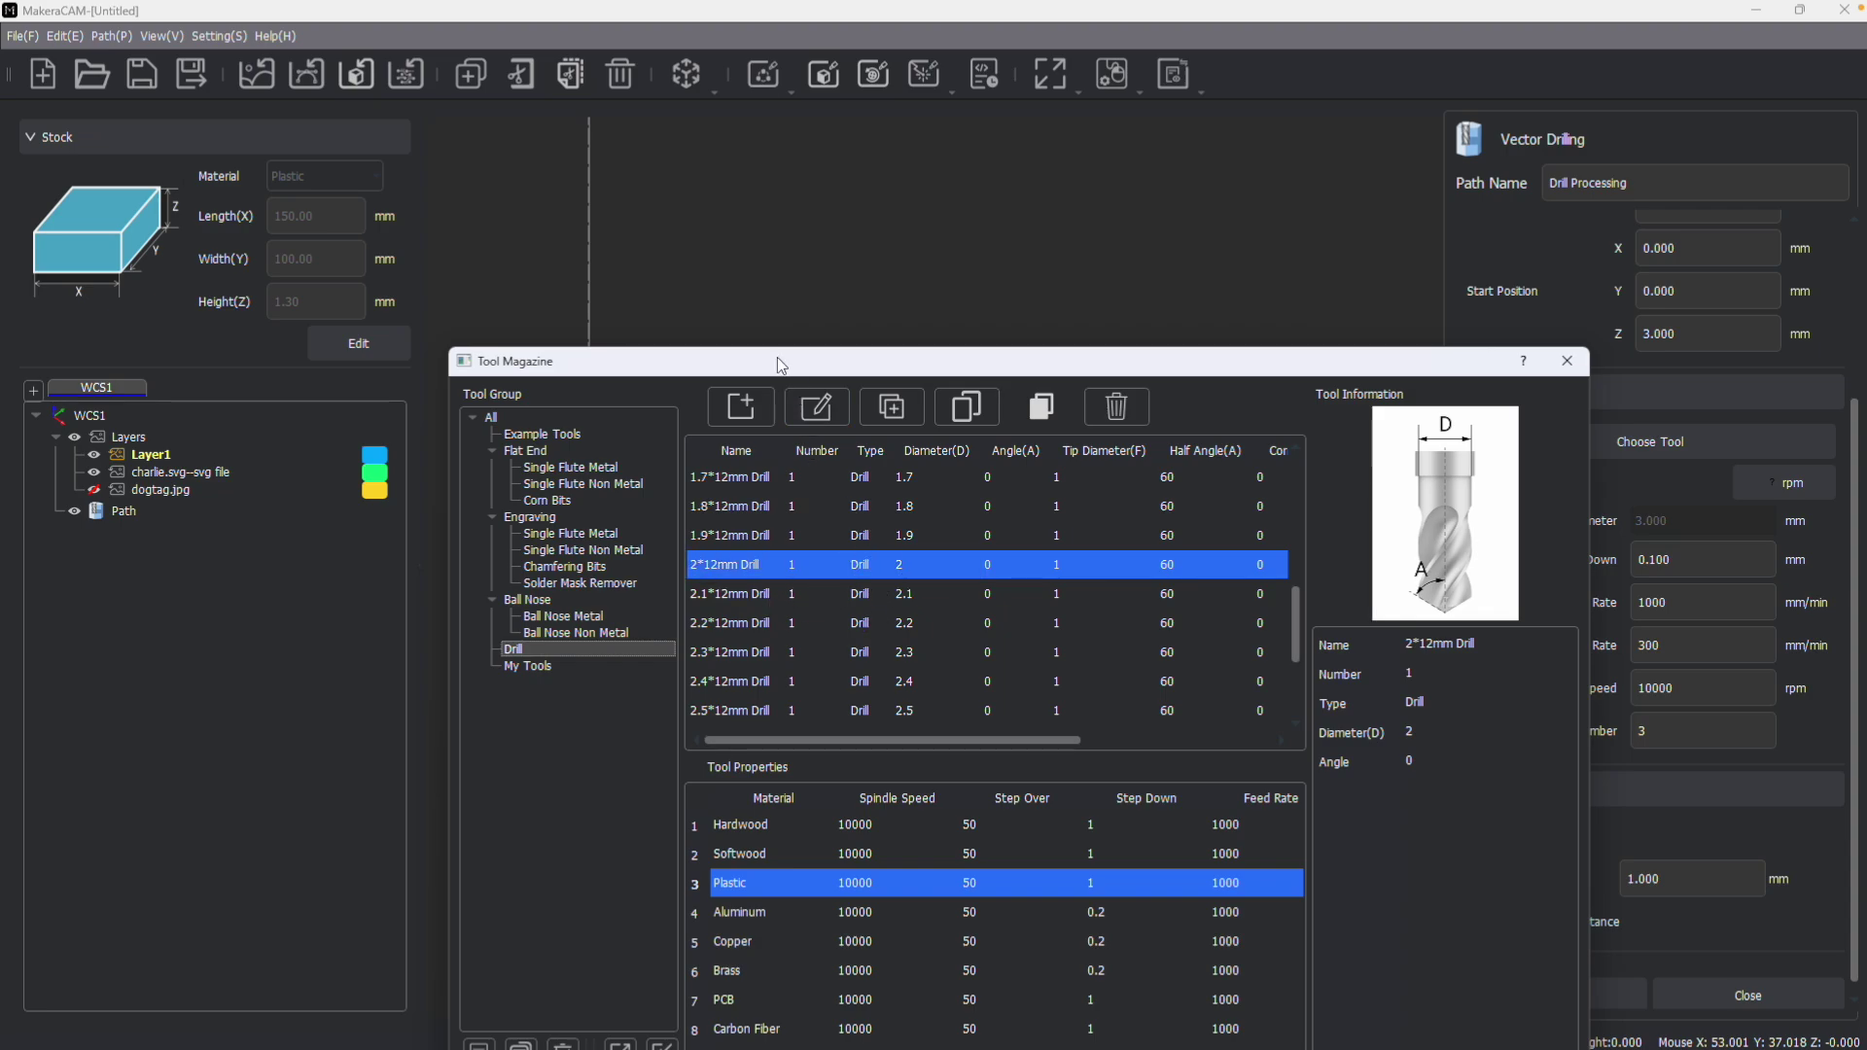
drag(778, 360, 743, 230)
scroll(762, 459, down, 2)
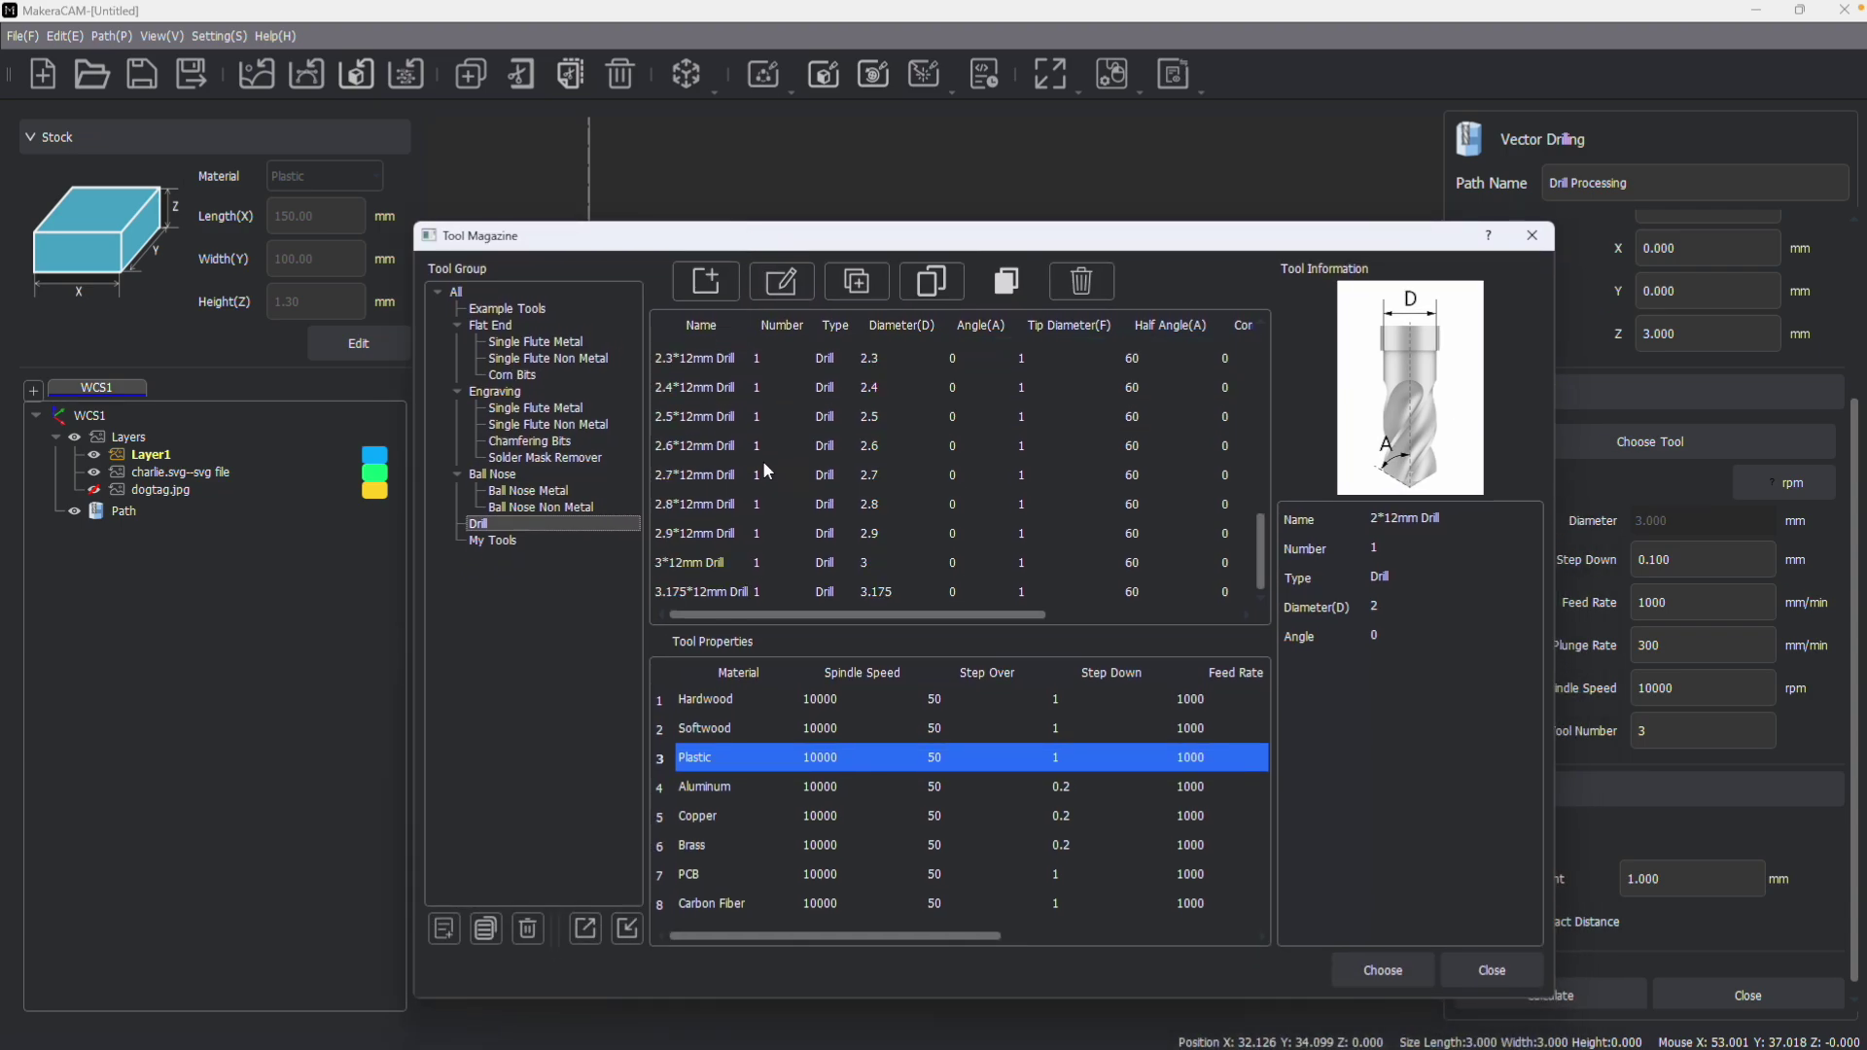
click(698, 563)
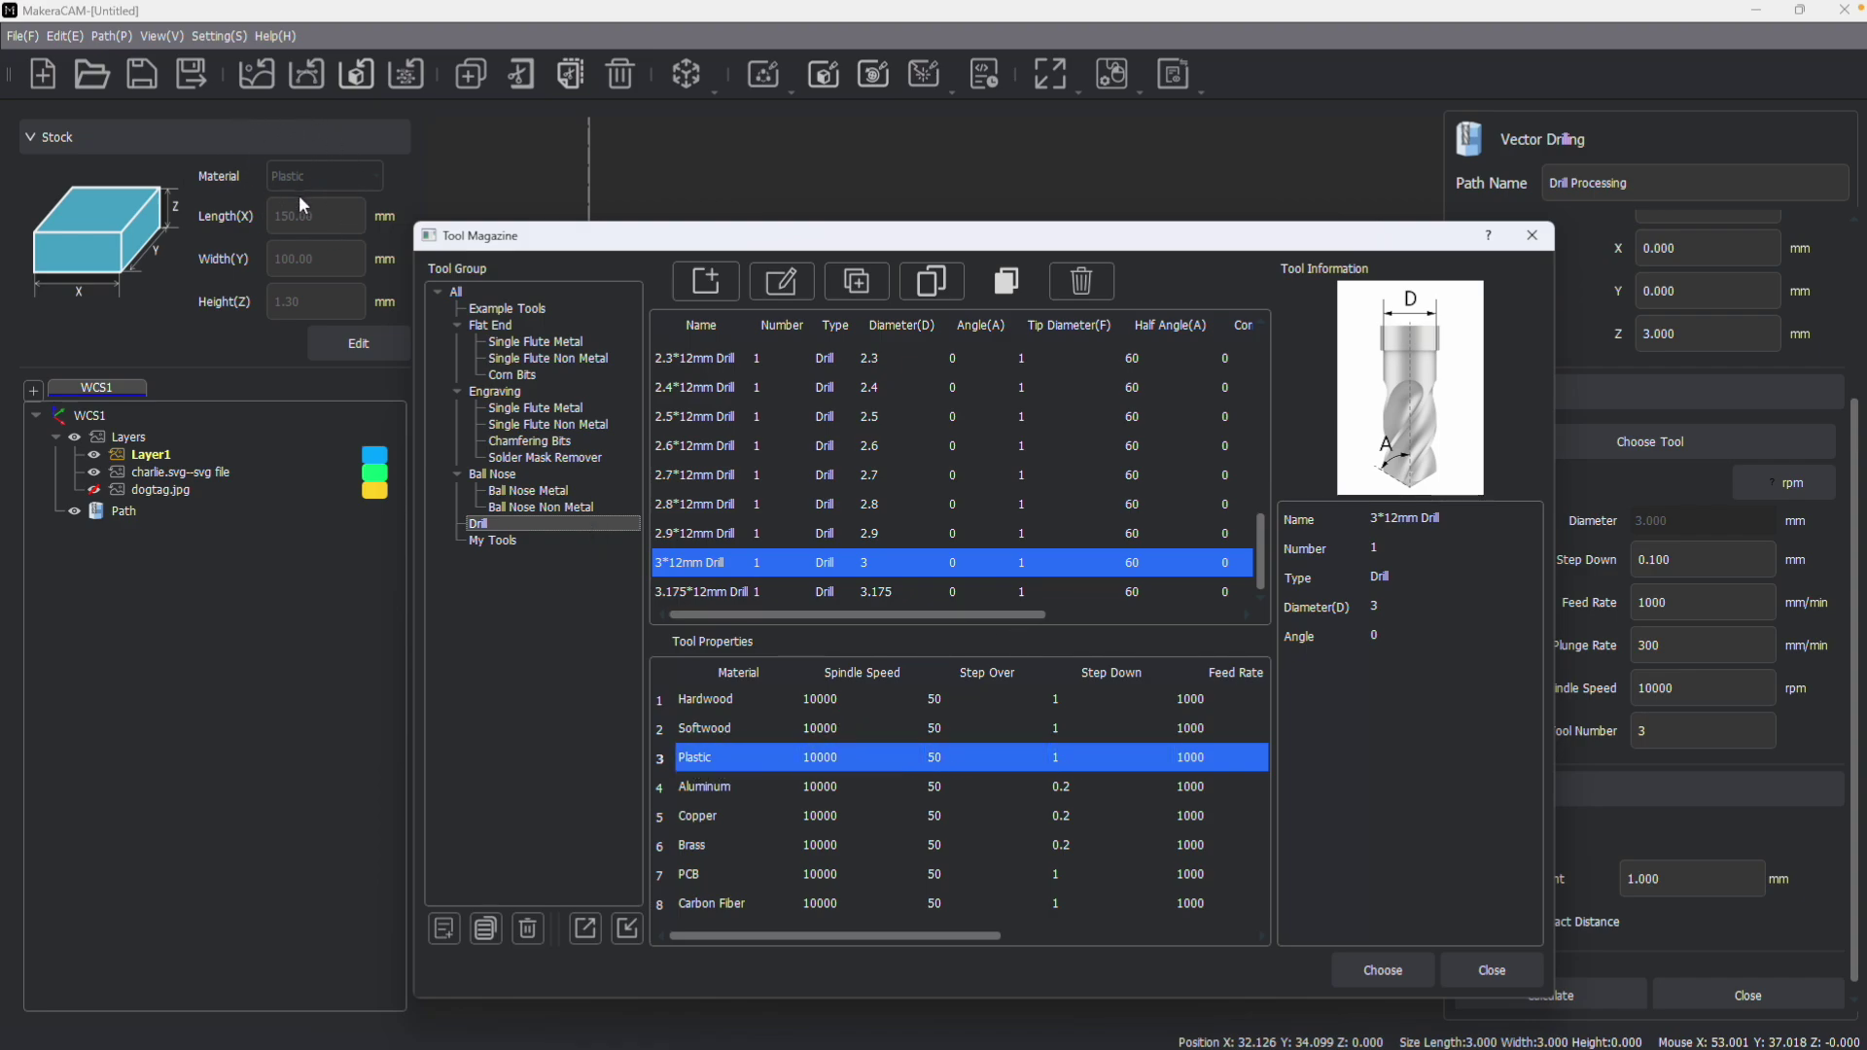
Step: Use the 3*12mm Drill with 1.3 mm retract and 0.8 mm step down, and calculate the toolpath
click(1379, 970)
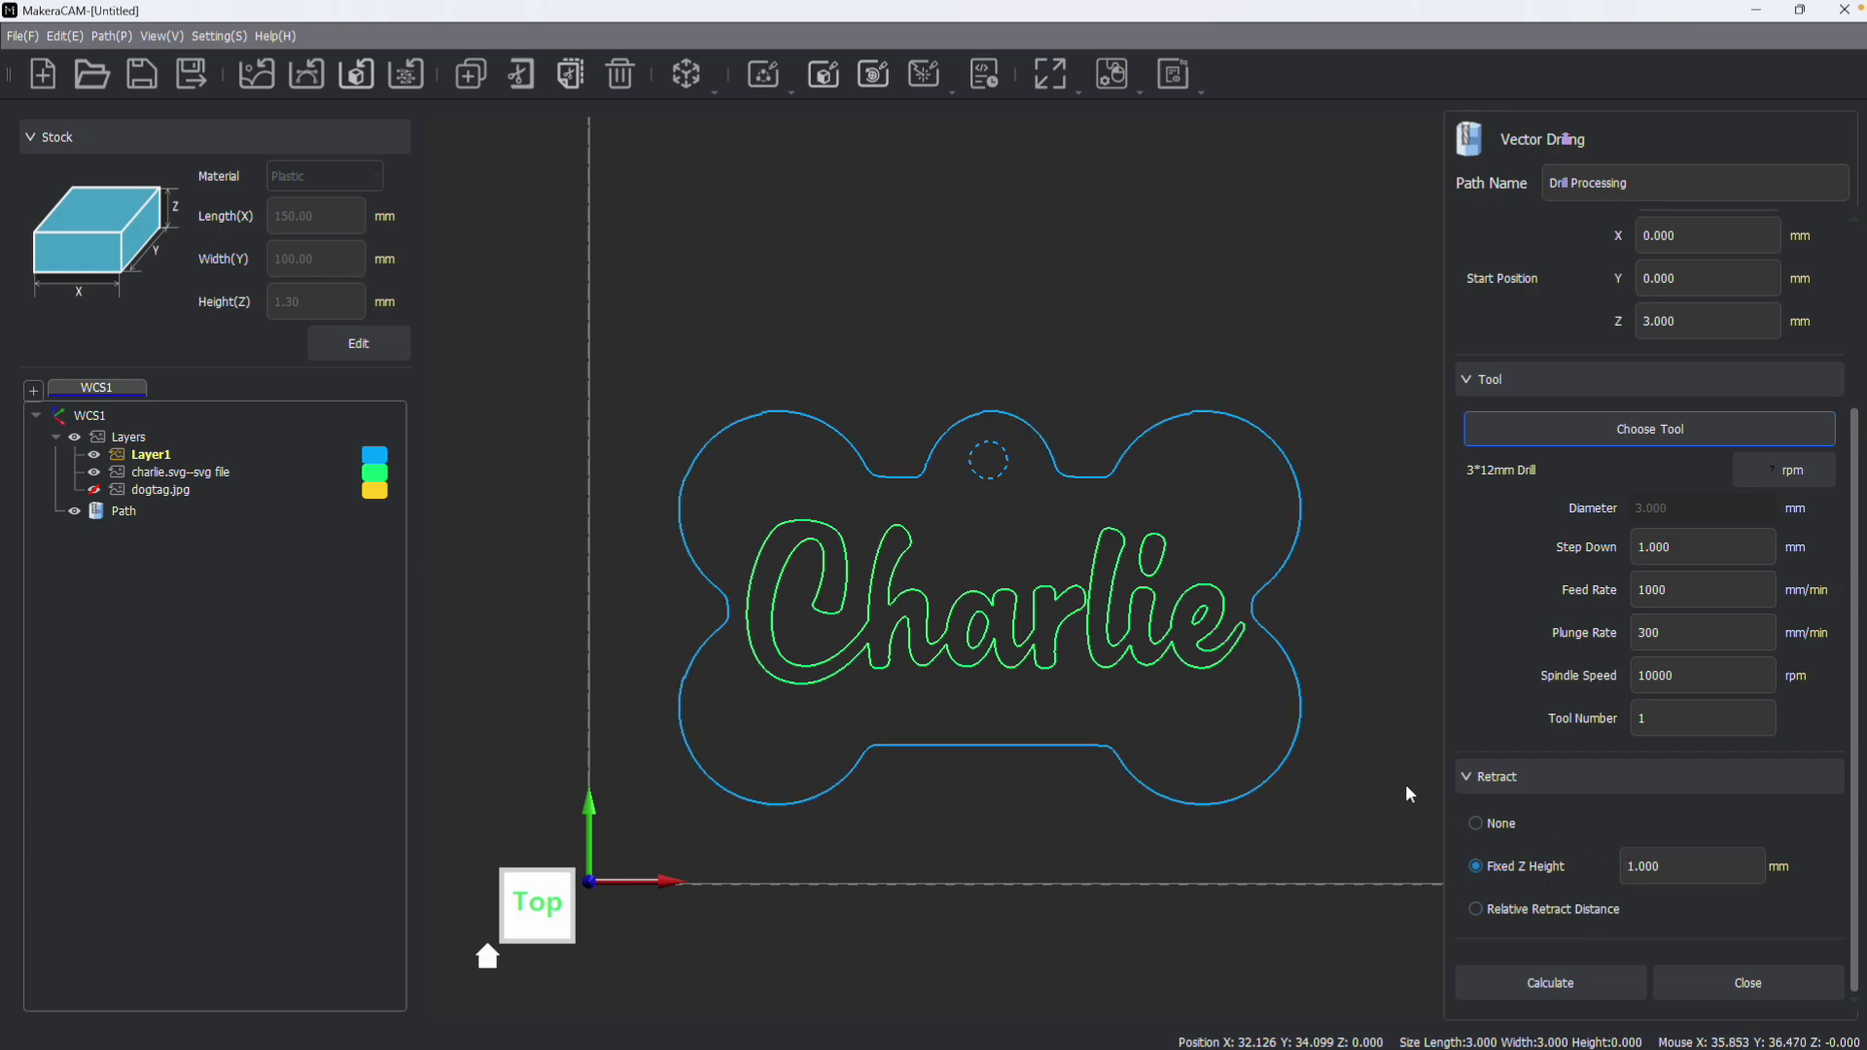
click(1681, 865)
drag(1669, 864, 1598, 876)
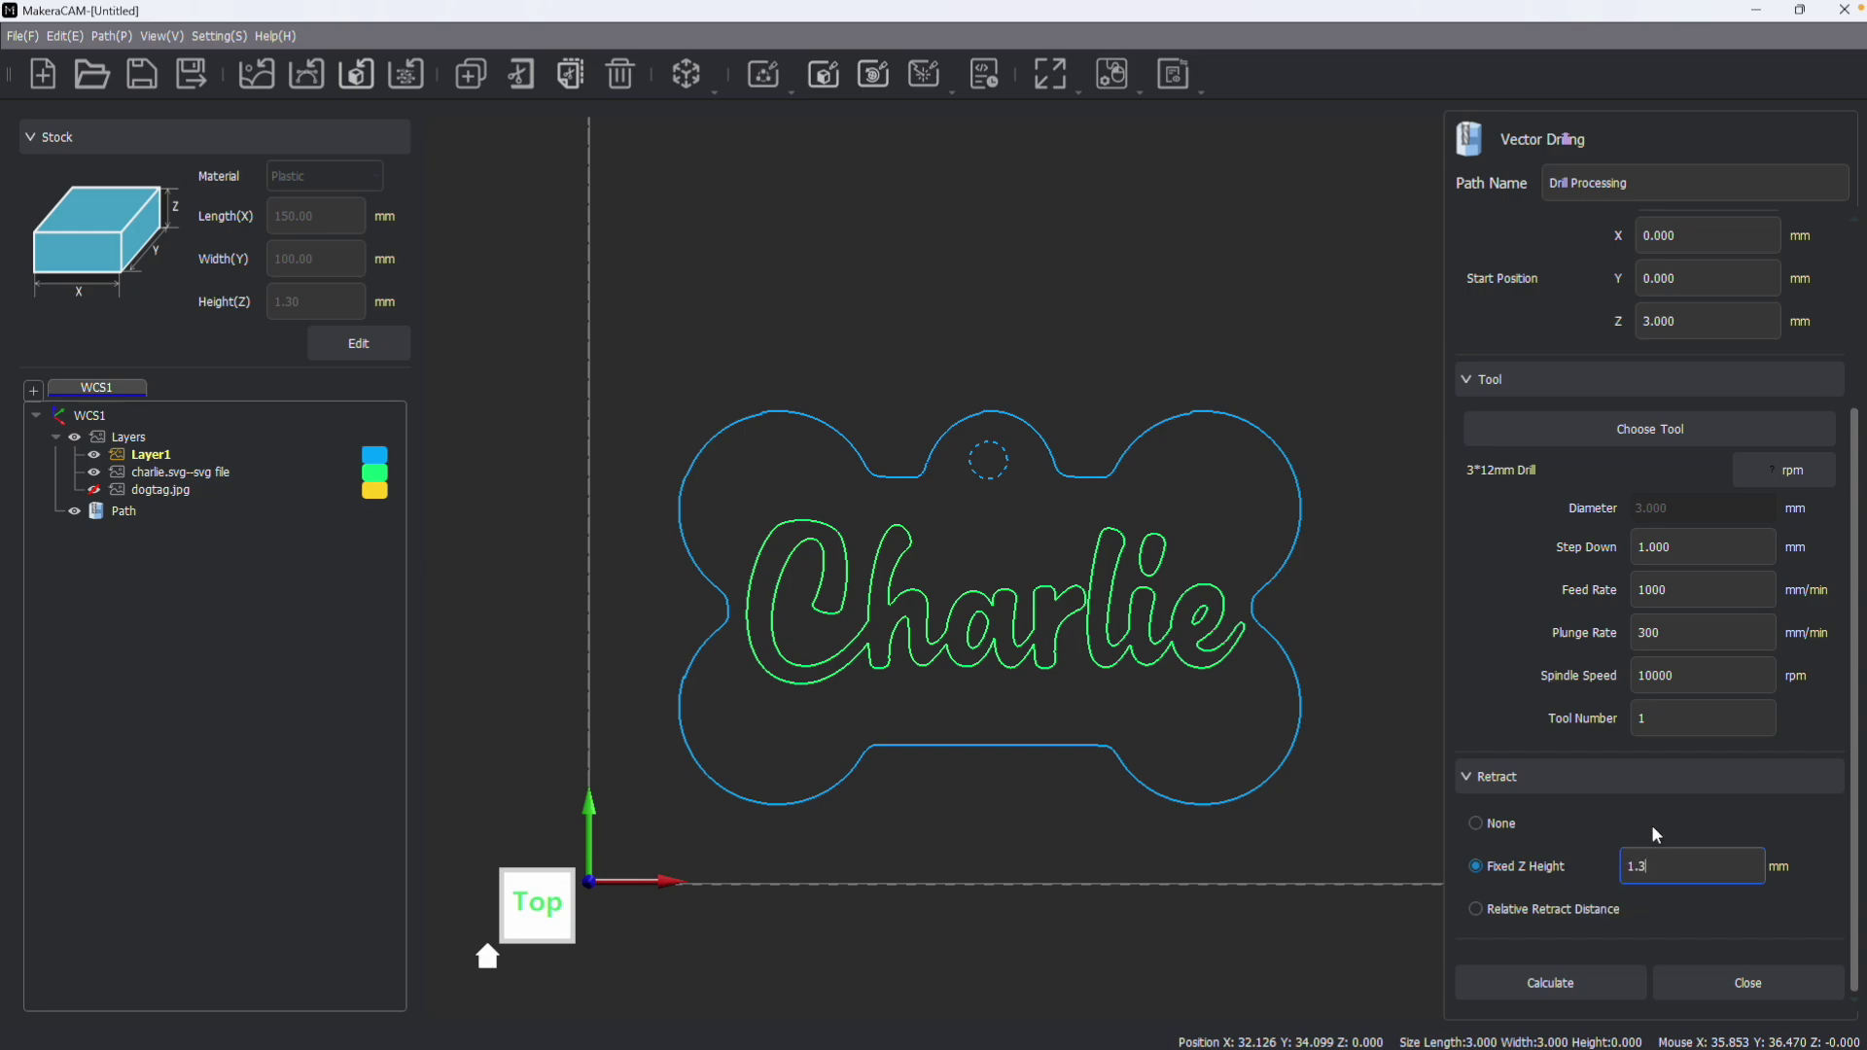
drag(1674, 547, 1607, 549)
click(1556, 984)
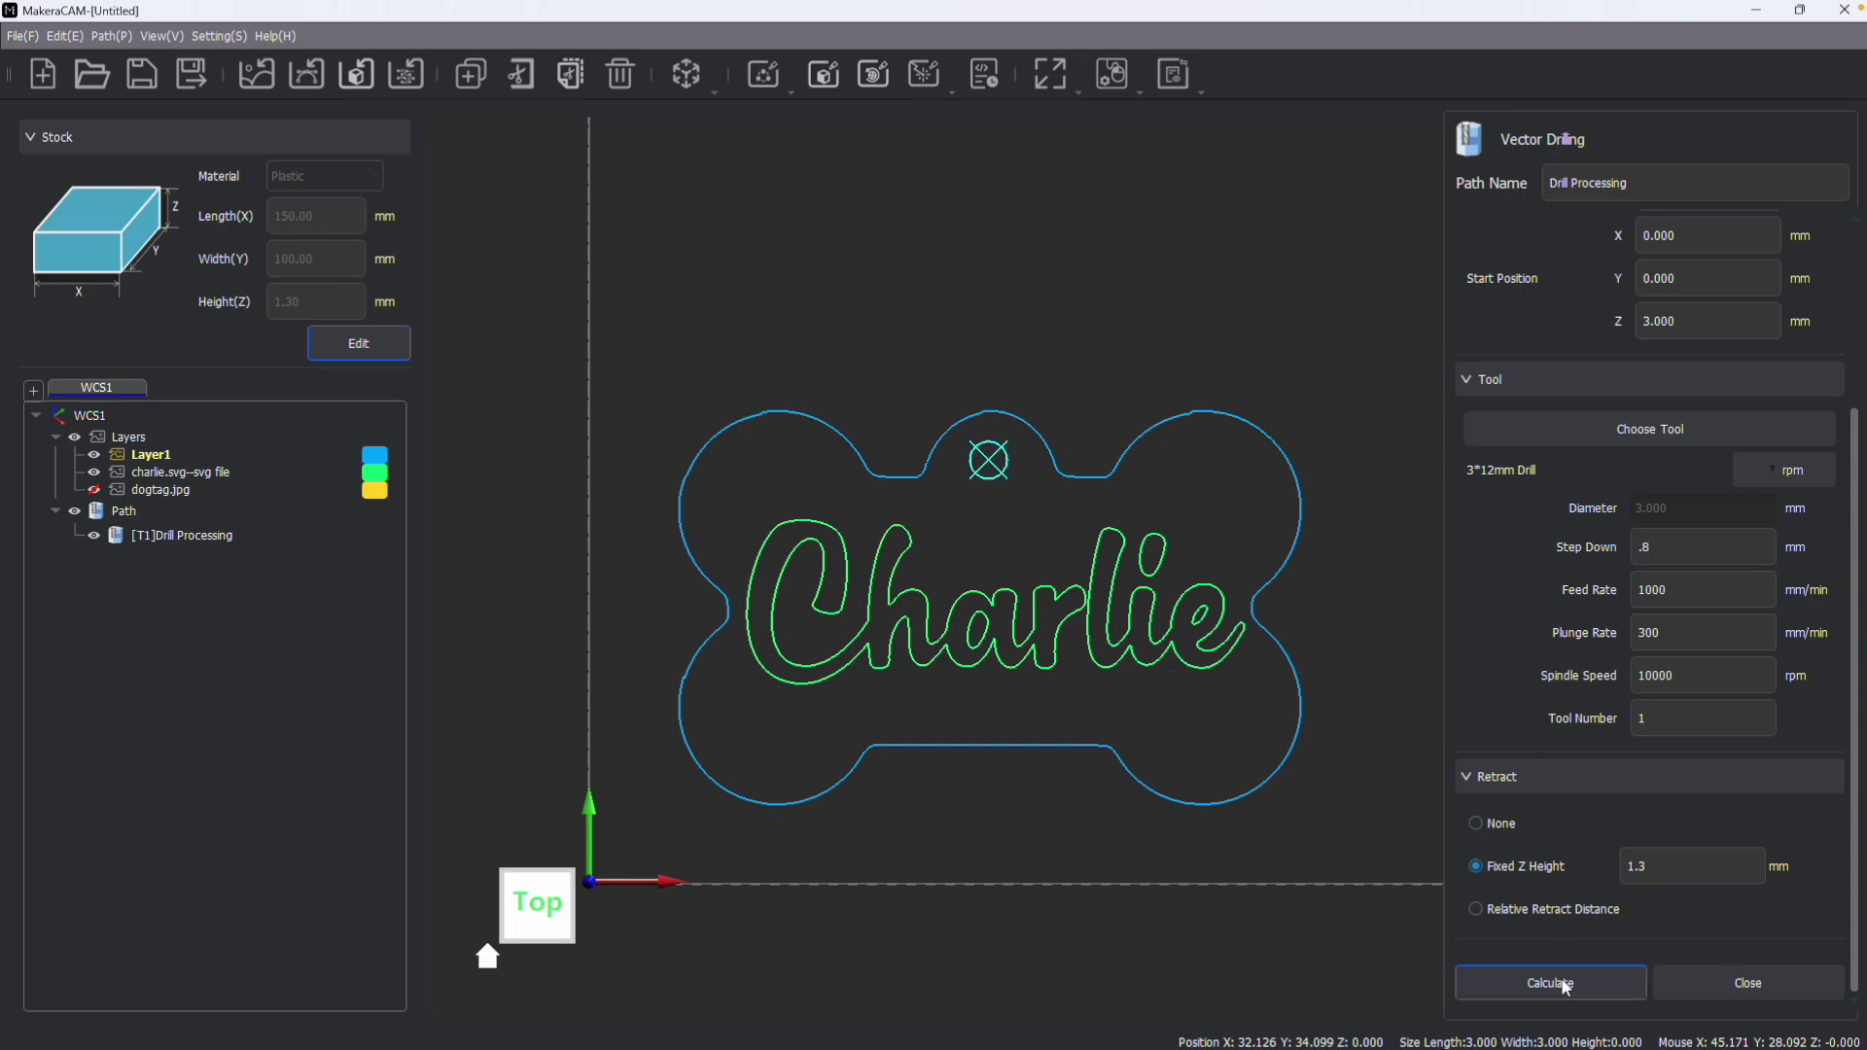
click(1713, 988)
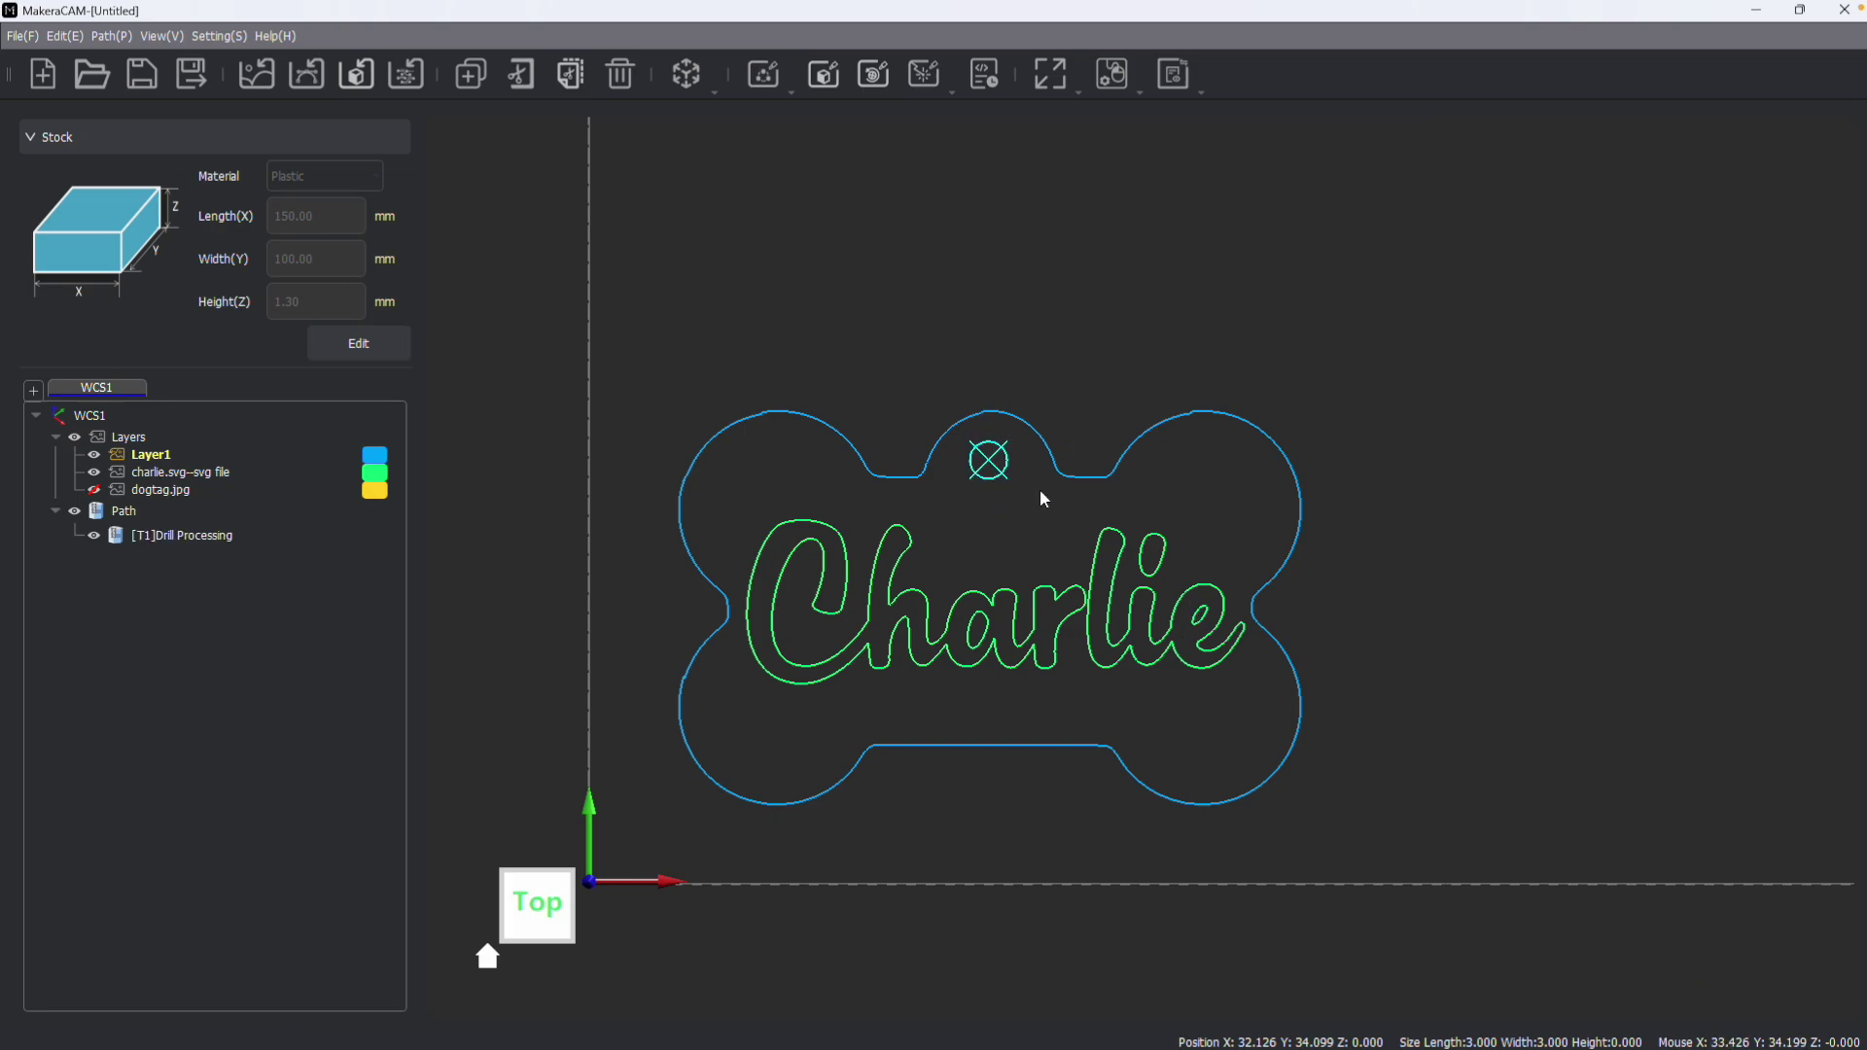
Step: Change the drill toolpath to tool 3, recalculate it, and box-select the Charlie letters
scroll(1041, 490, up, 3)
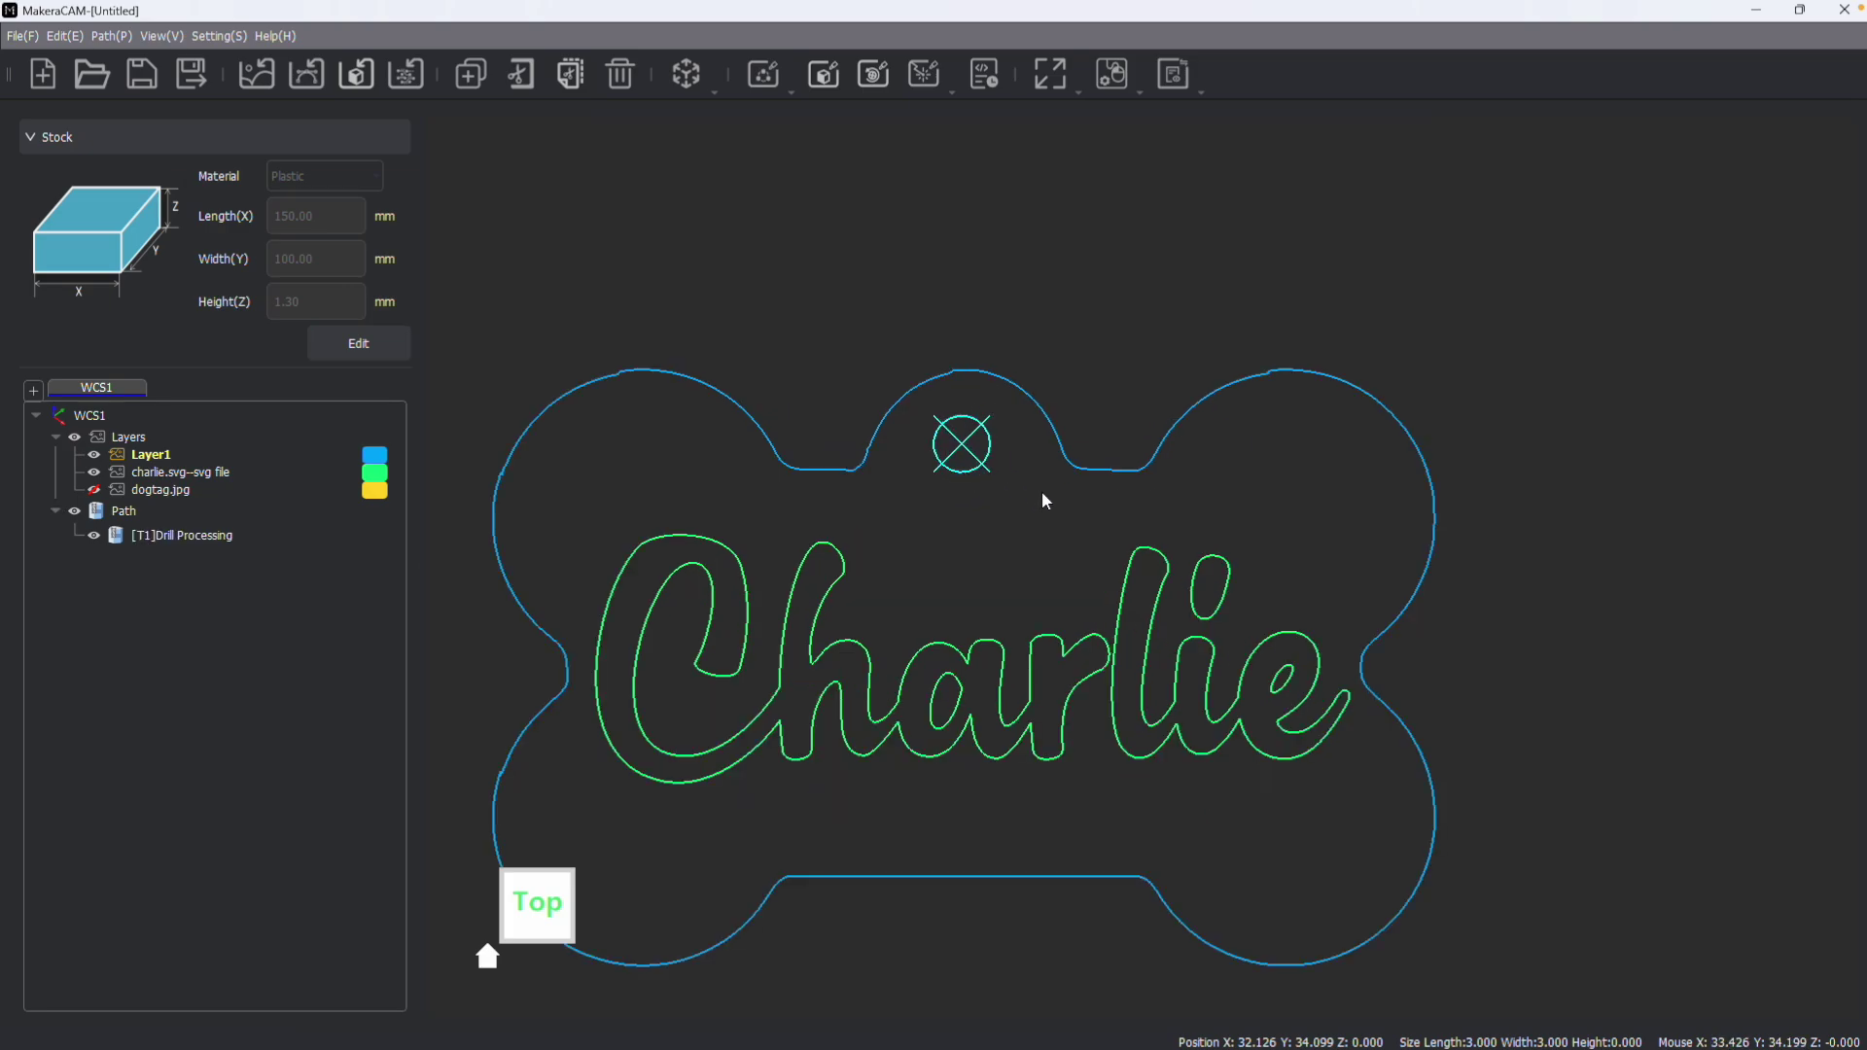
double_click(146, 537)
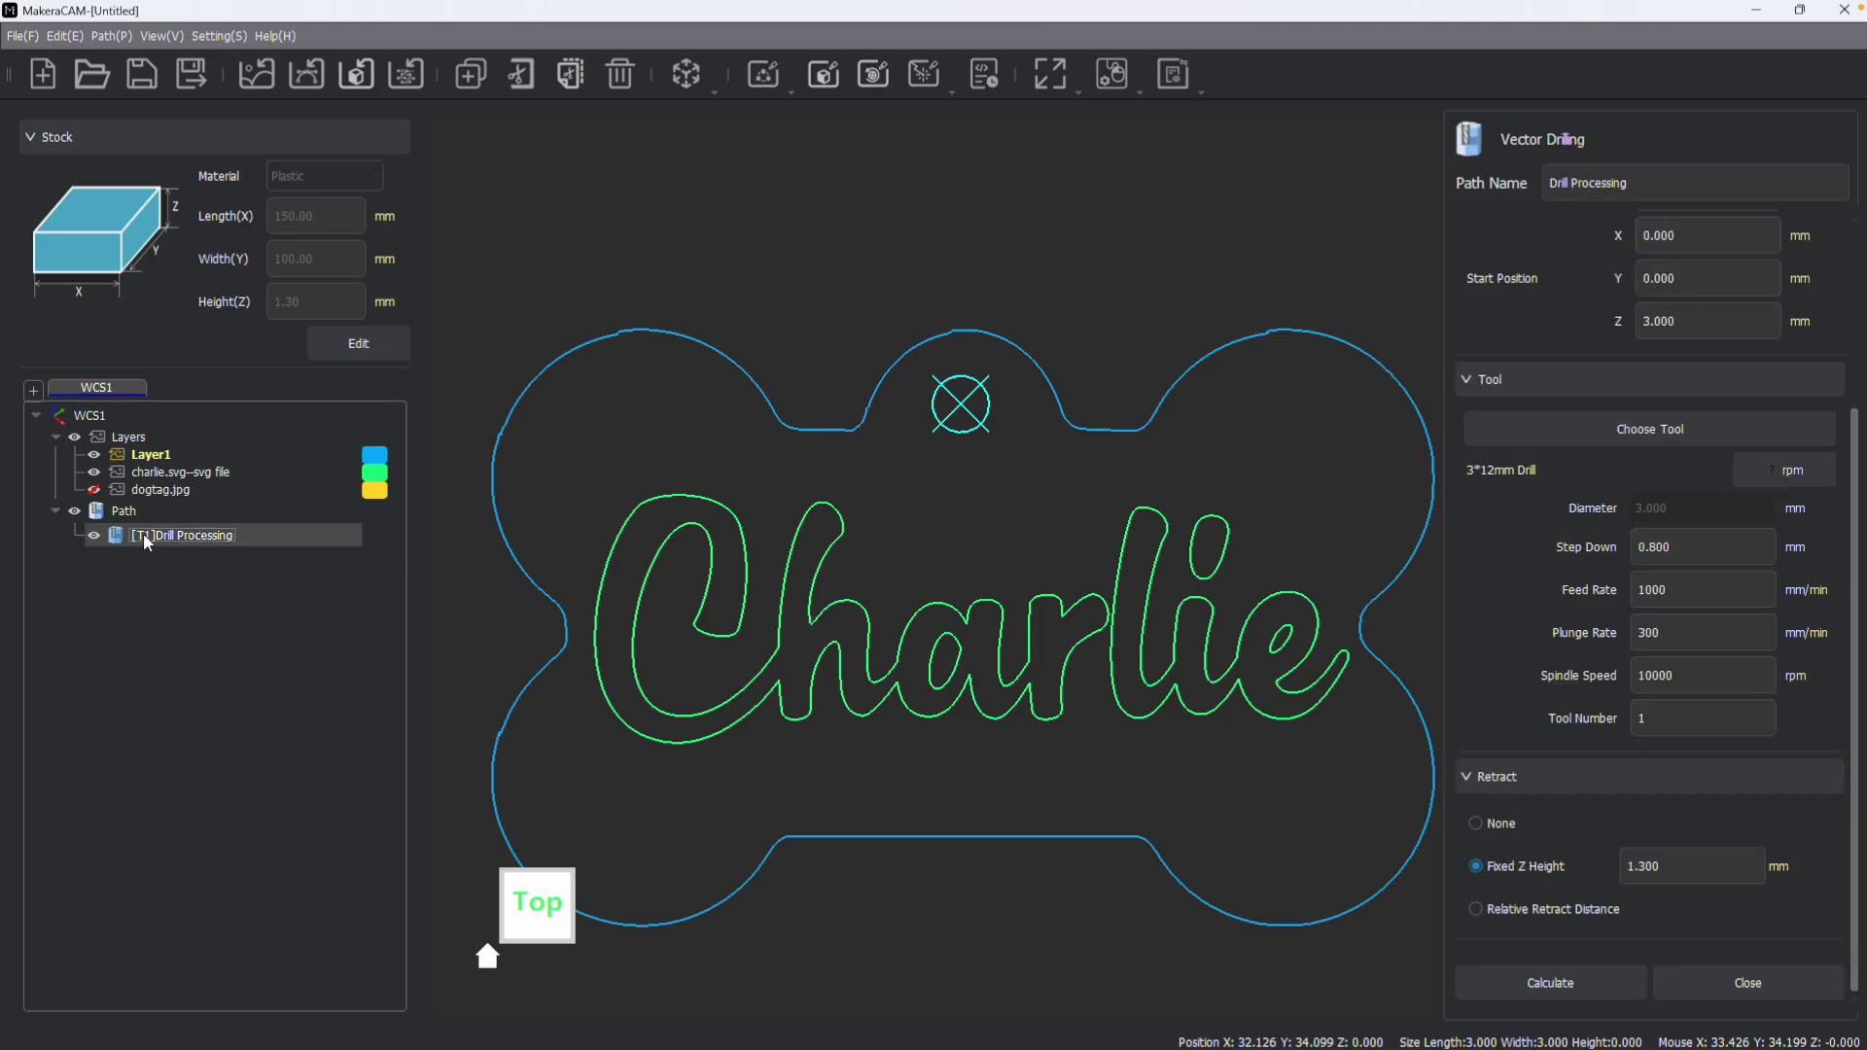
click(1649, 718)
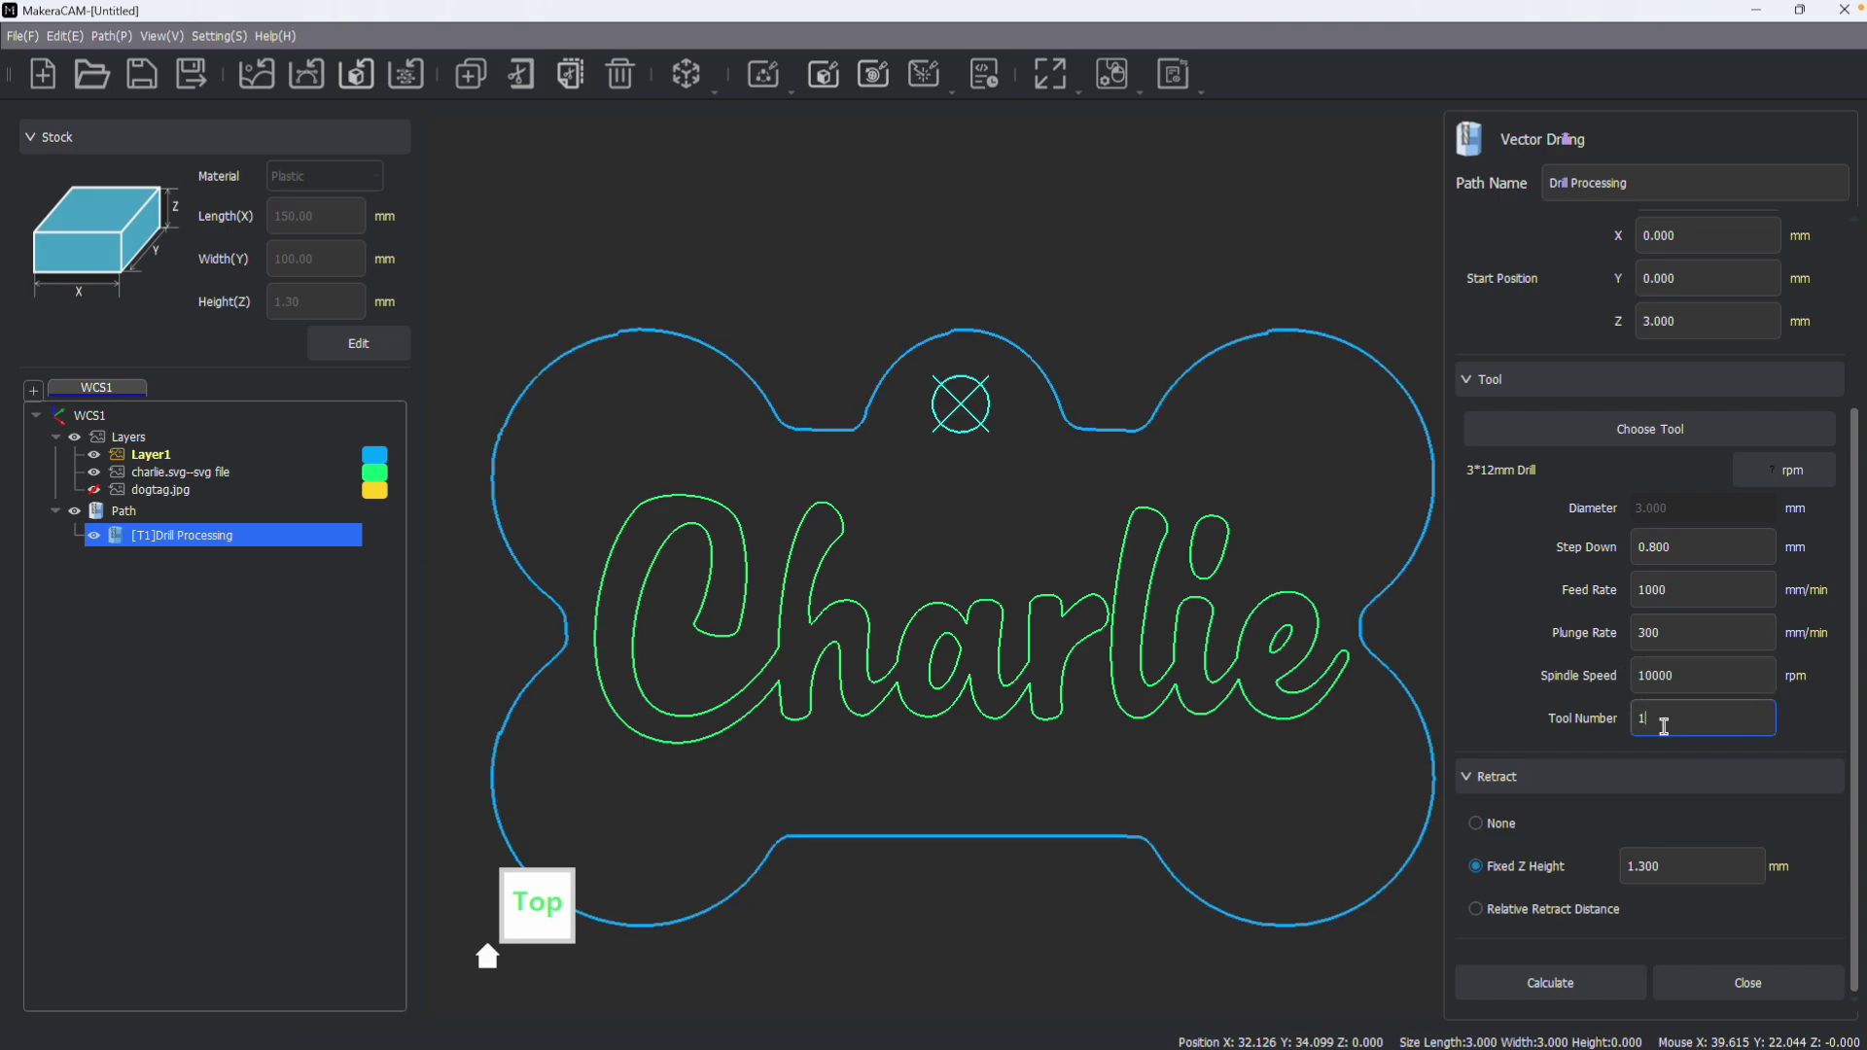
double_click(1643, 721)
text(3)
click(1562, 978)
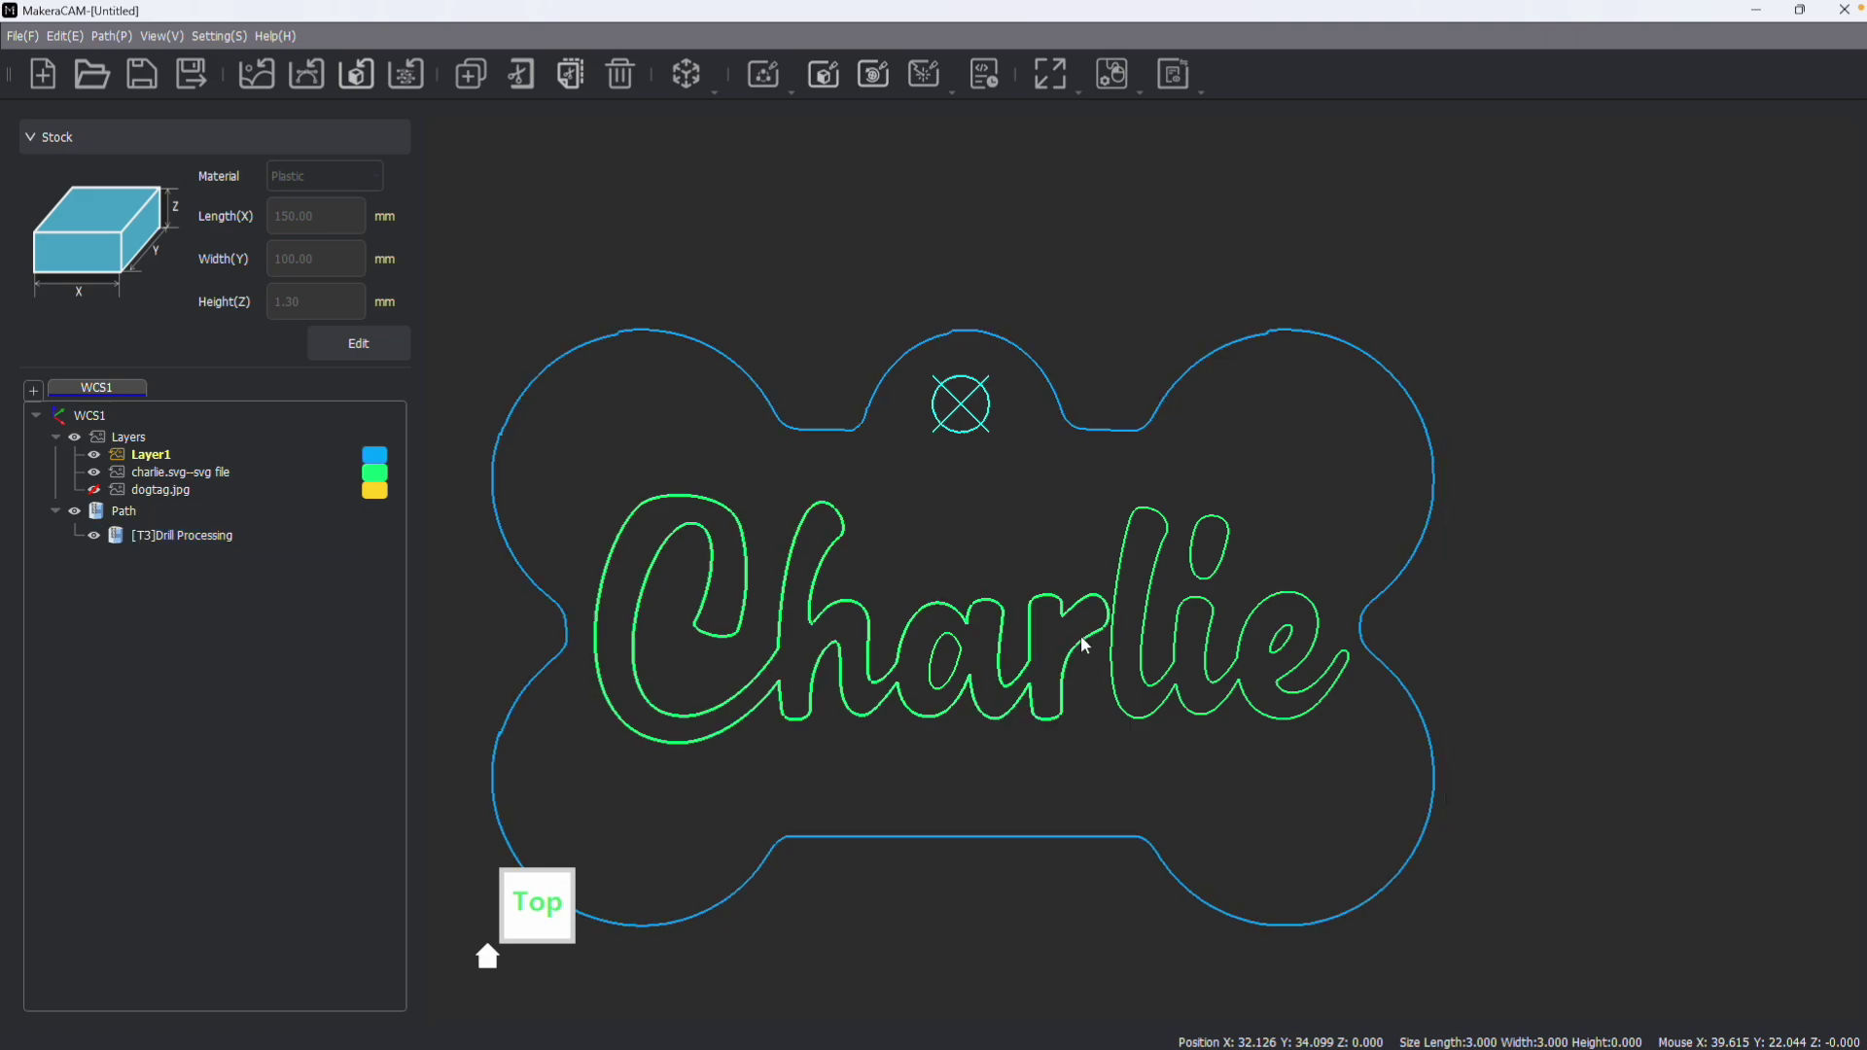
drag(578, 443, 1365, 780)
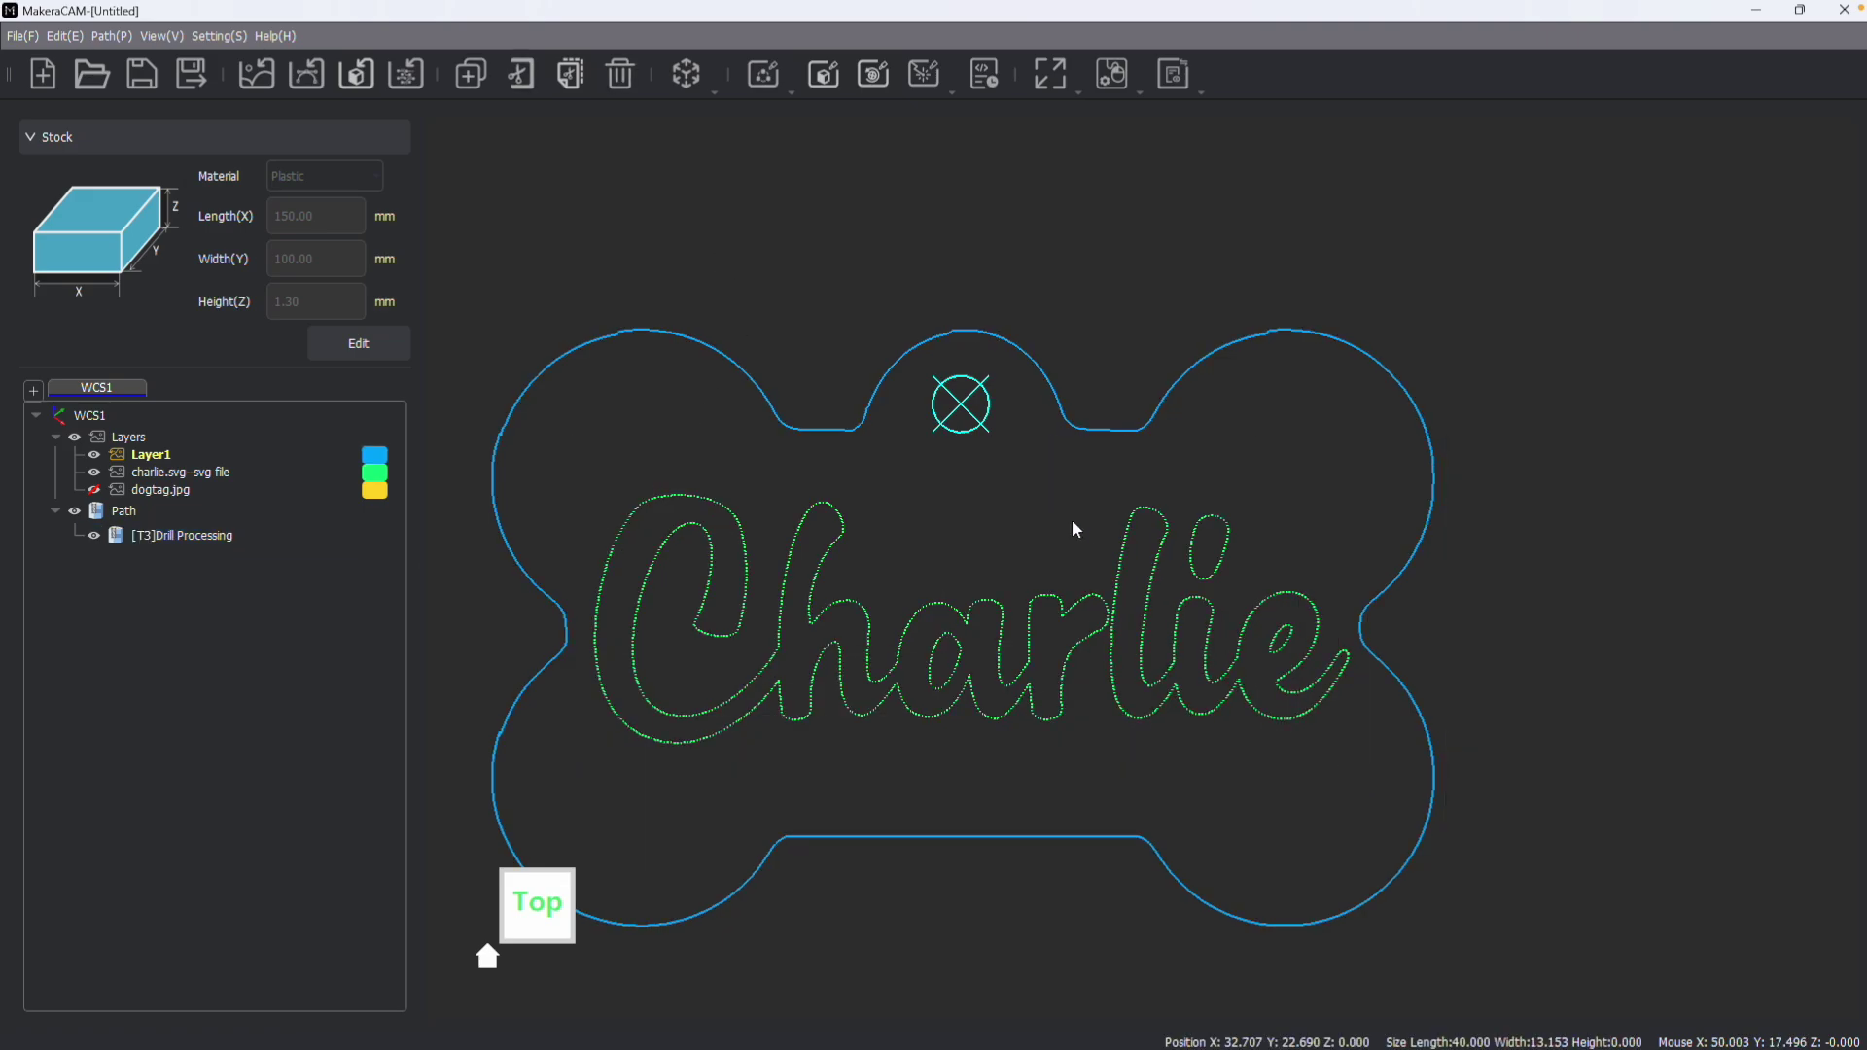
Step: Start a Vector Pocket toolpath for the selected Charlie letters
click(764, 73)
click(799, 131)
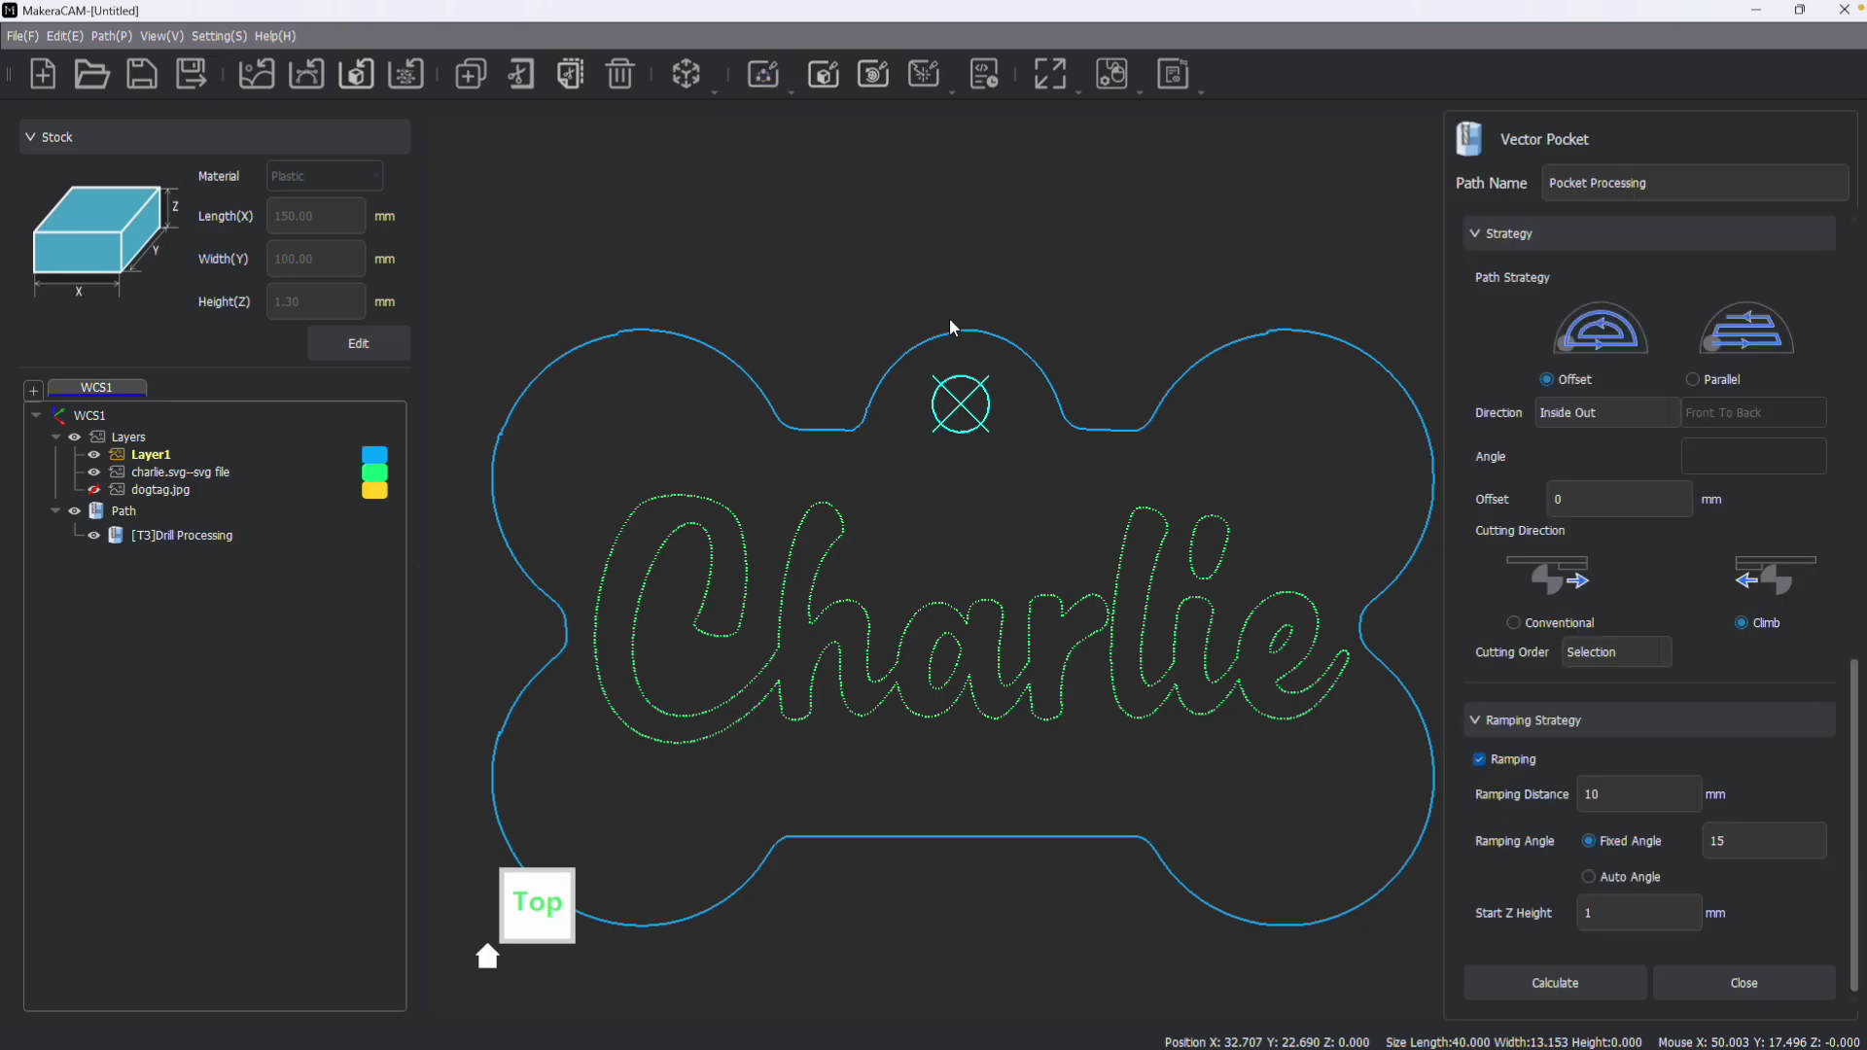
scroll(1676, 364, down, 5)
drag(1697, 287, 1610, 288)
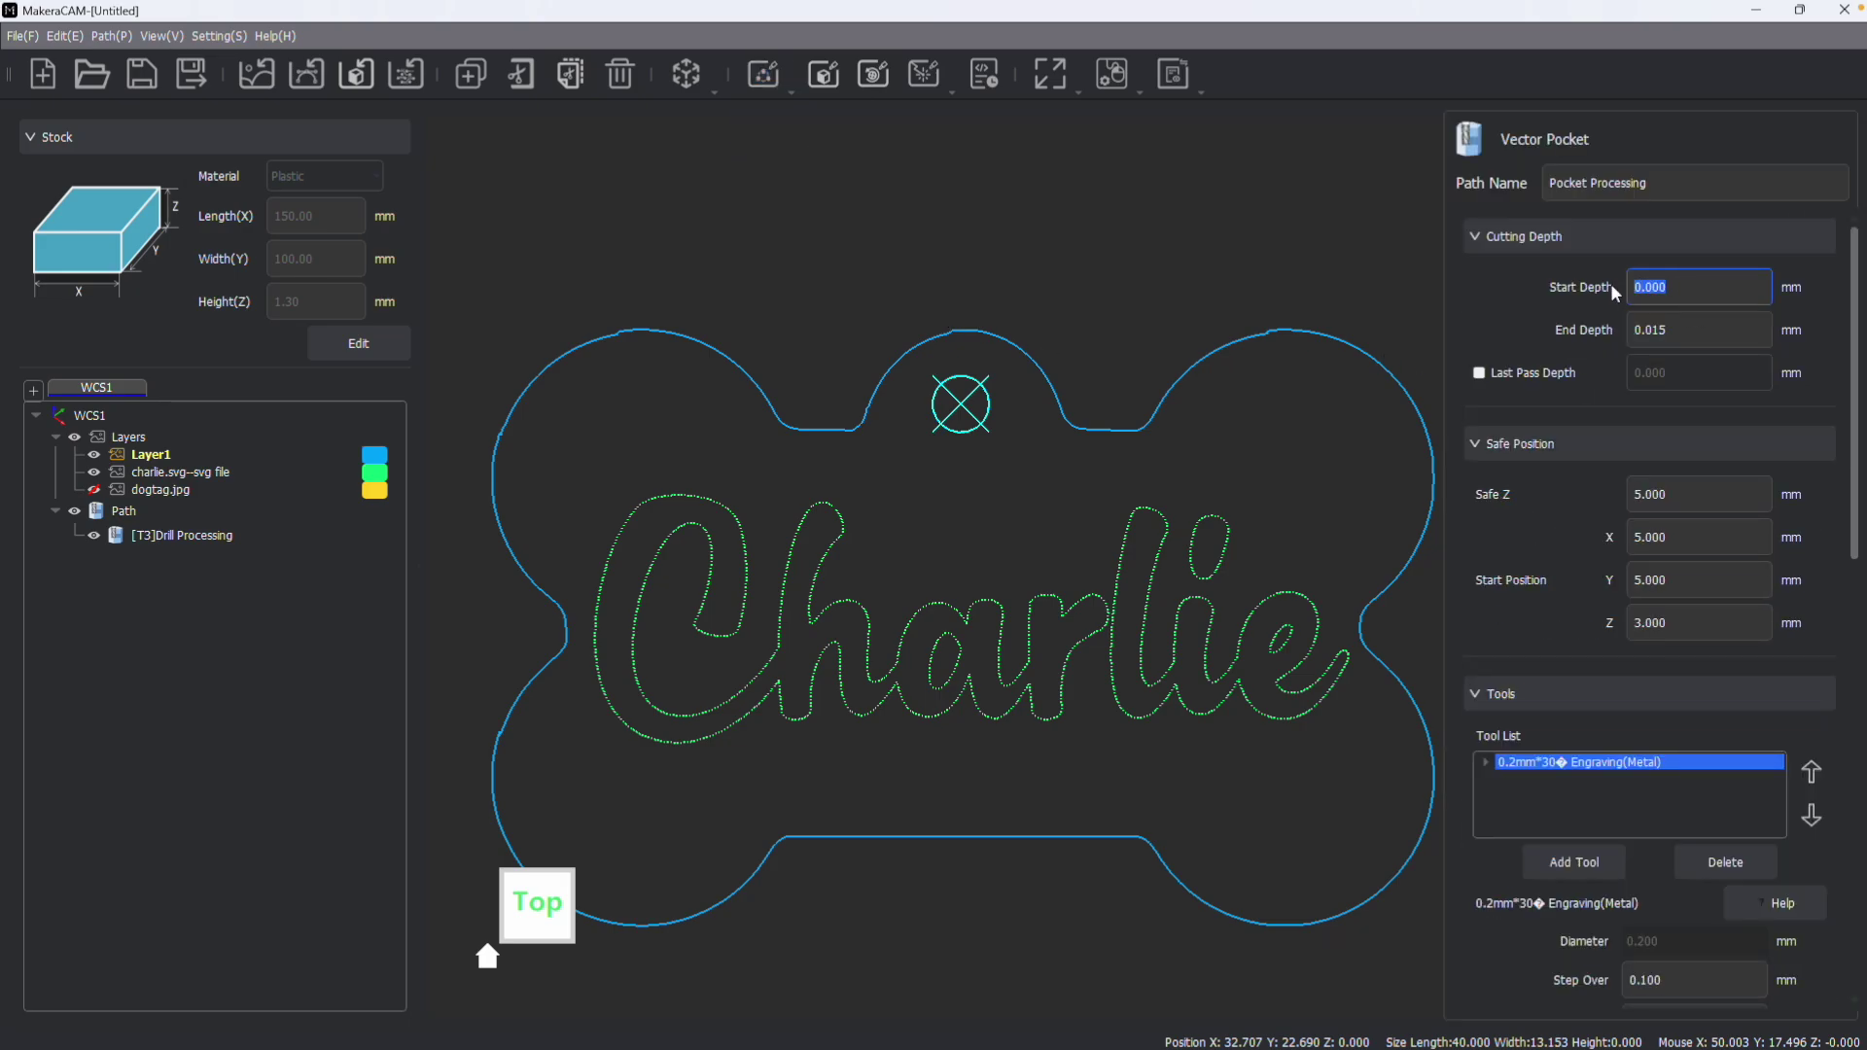
Step: Set the pocket's end depth to 0.015 mm and bring up the Tool Magazine
double_click(1667, 331)
click(1669, 332)
drag(1688, 331, 1631, 333)
scroll(1692, 369, down, 1)
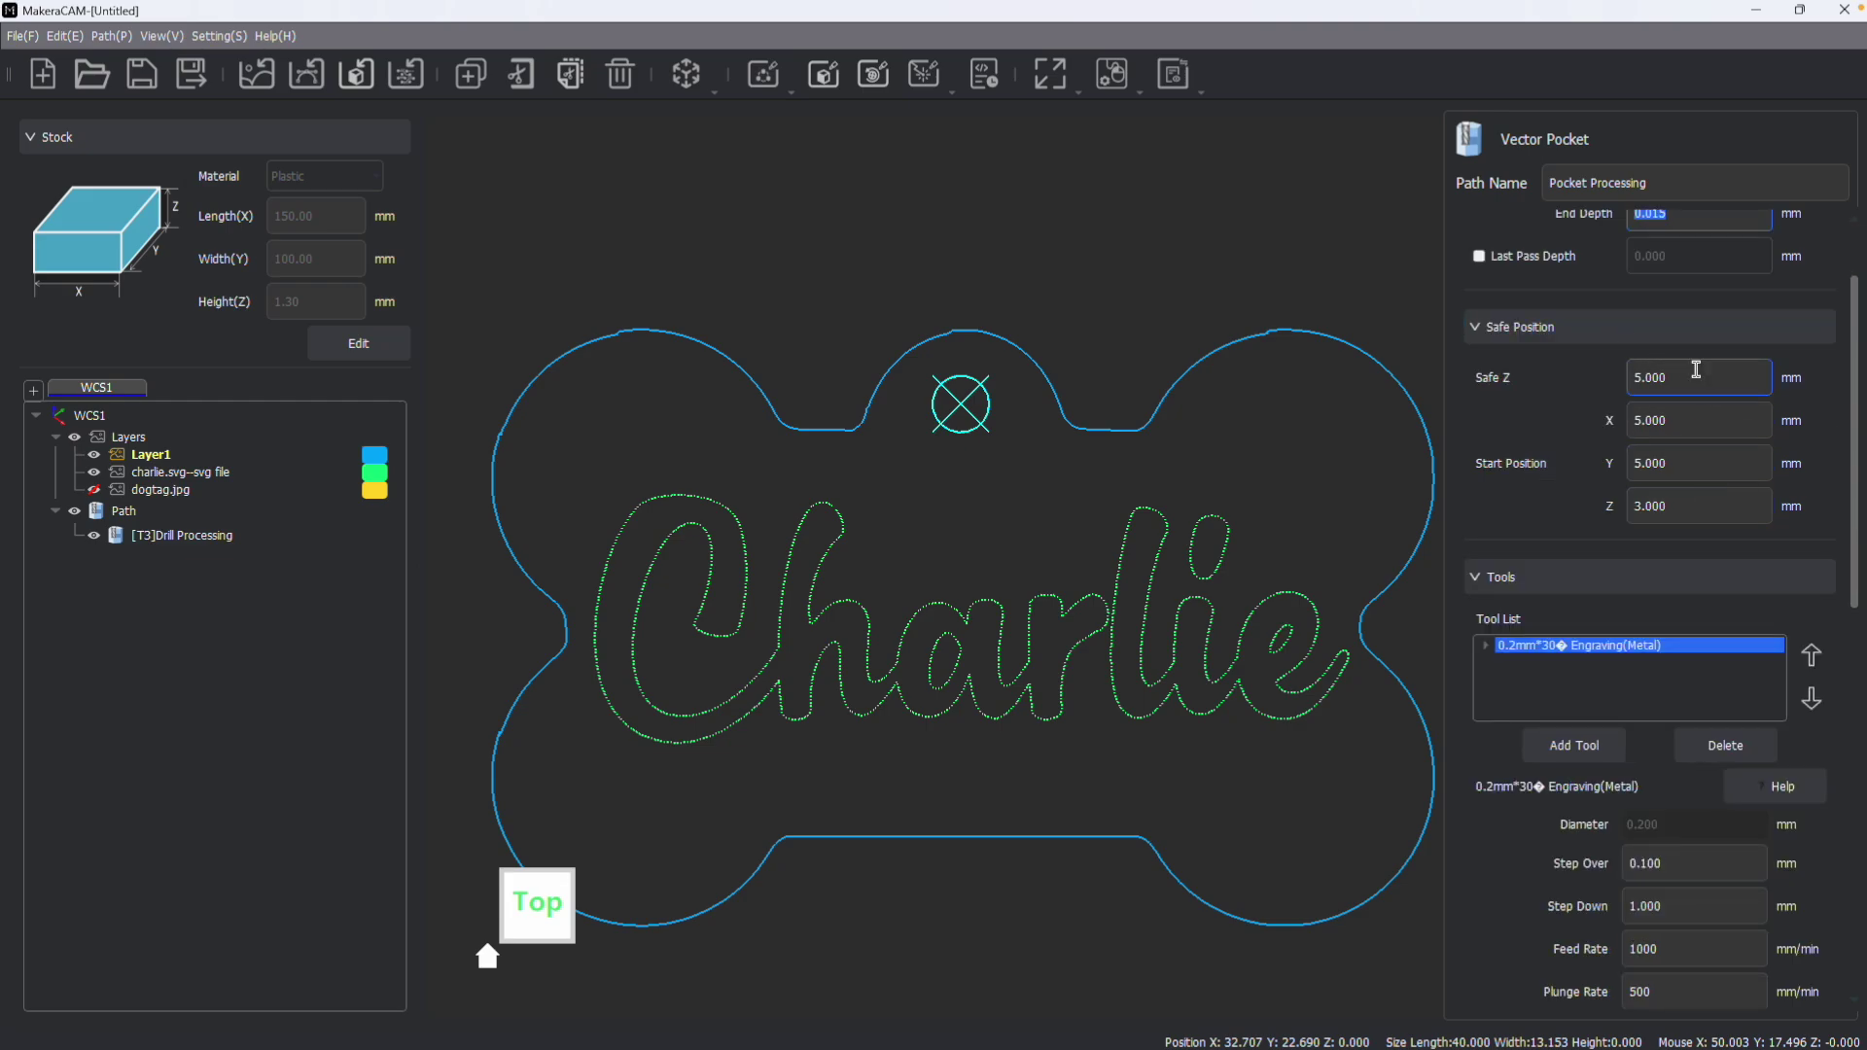
scroll(1696, 388, down, 2)
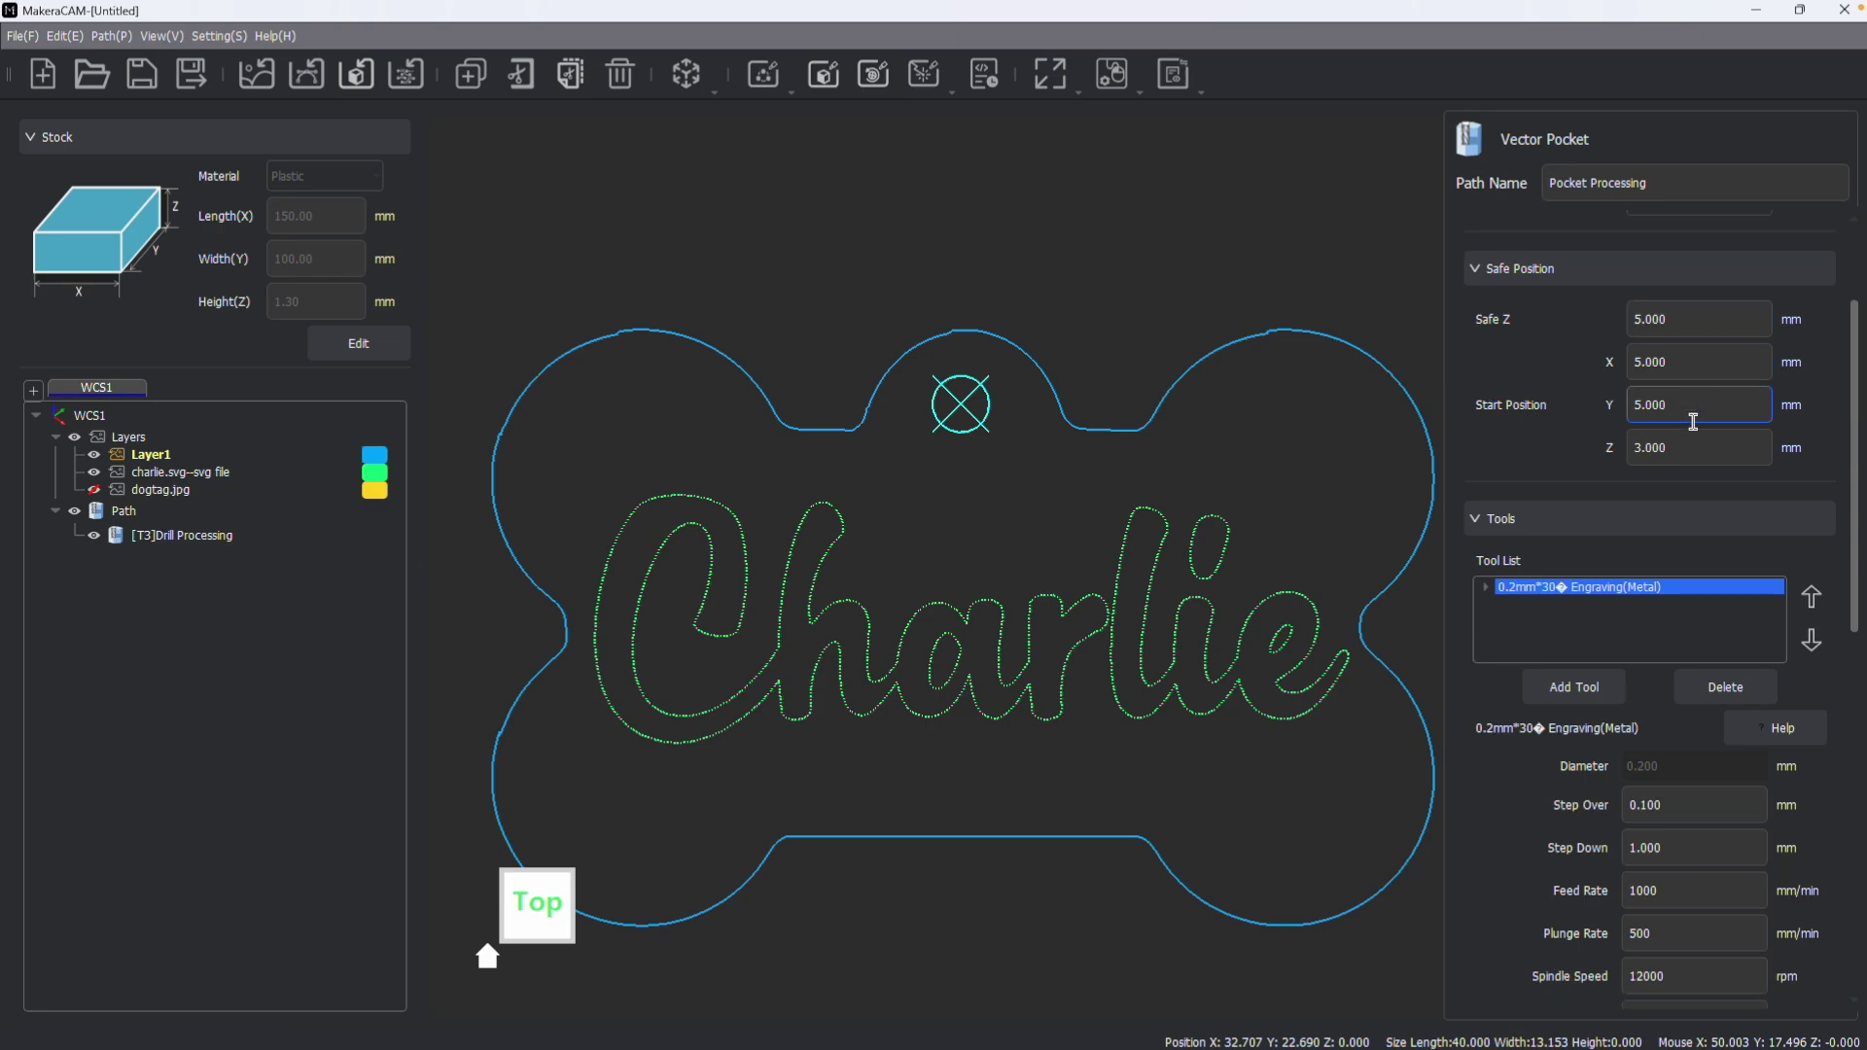
double_click(1524, 533)
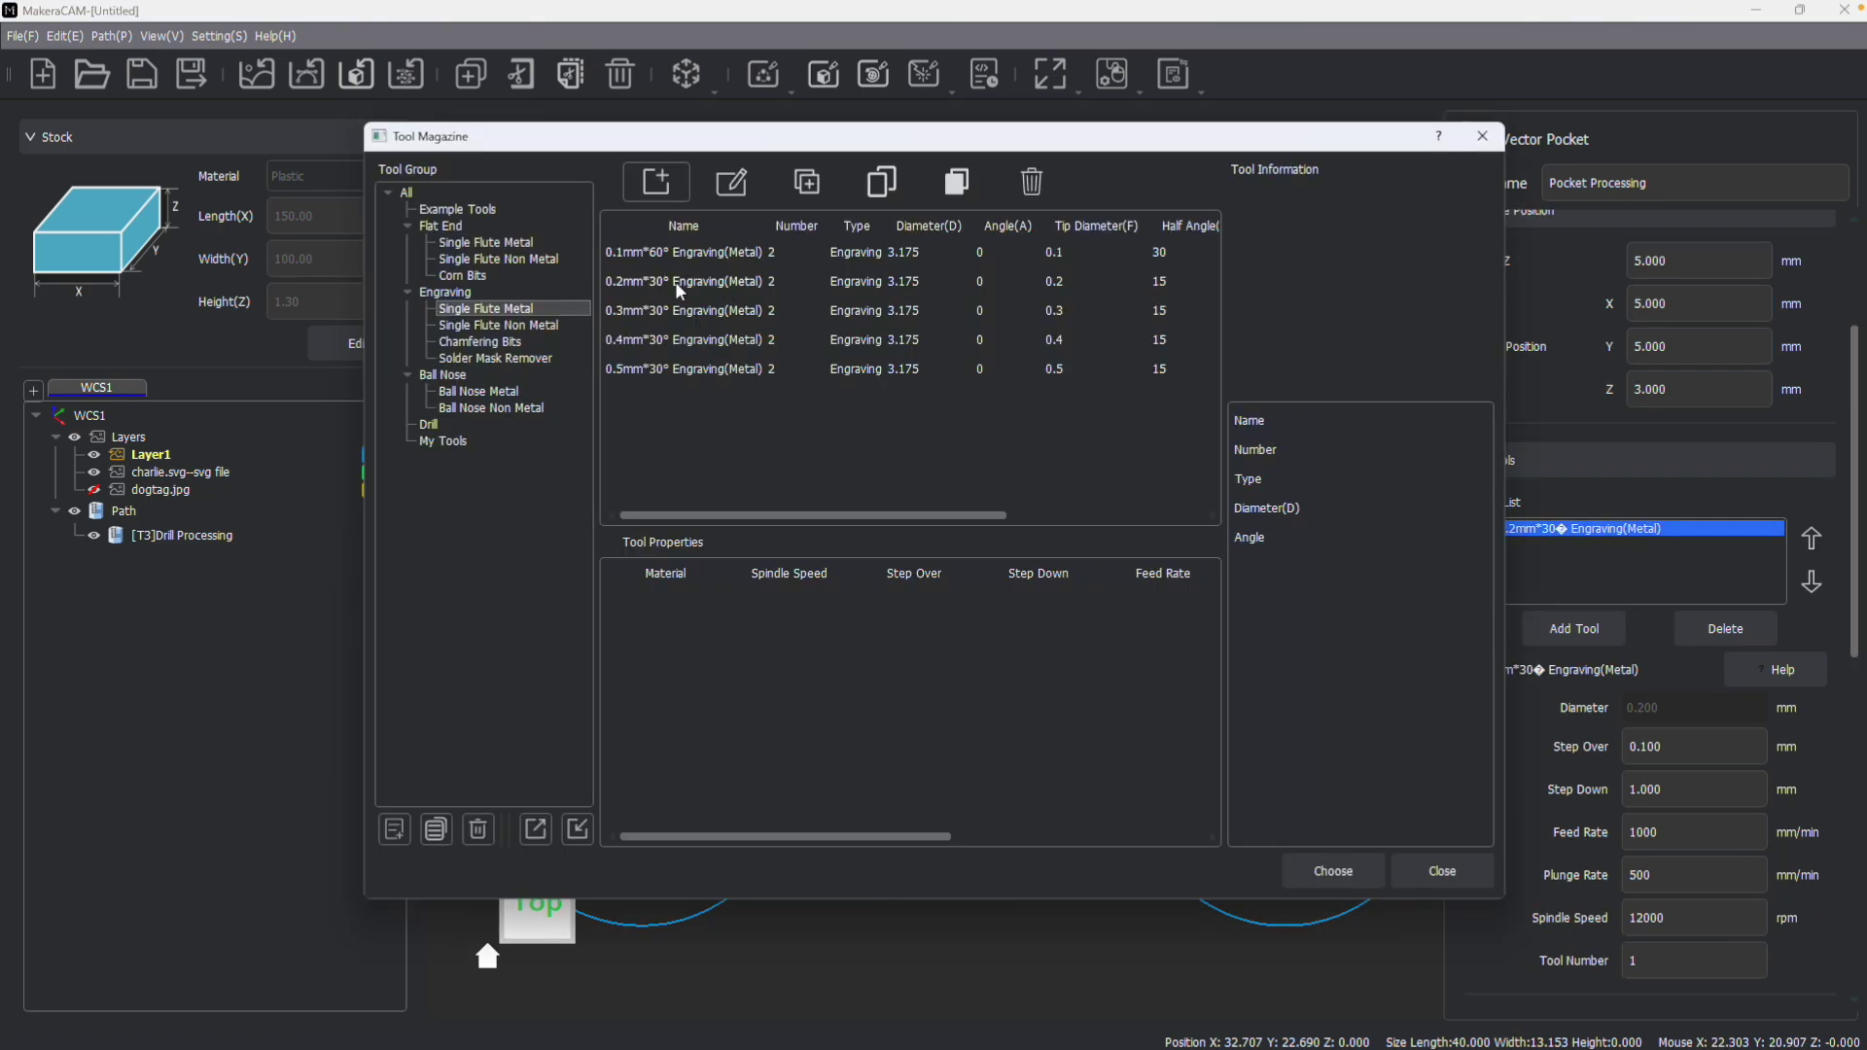
Step: Choose the 0.2mm*30° Engraving(Metal) bit from Single Flute Metal as the pocket's tool 2
click(677, 282)
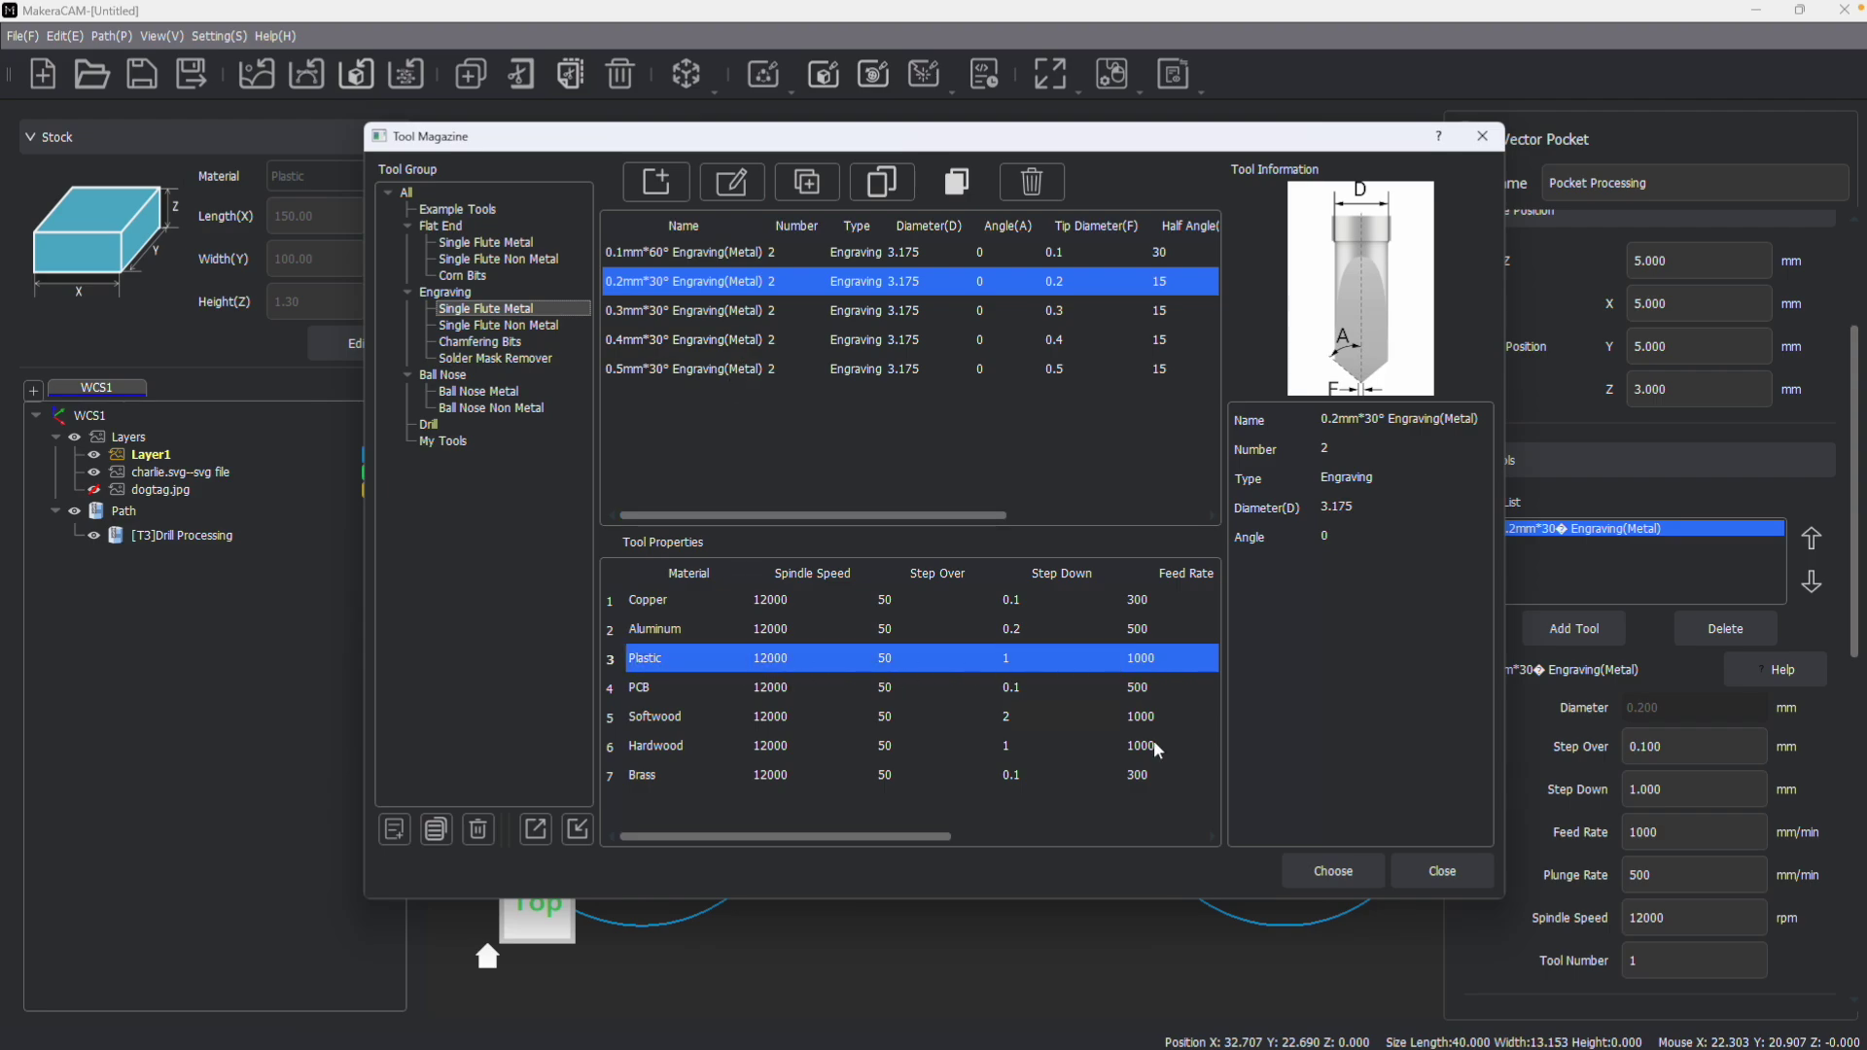
click(1377, 881)
scroll(1595, 686, down, 6)
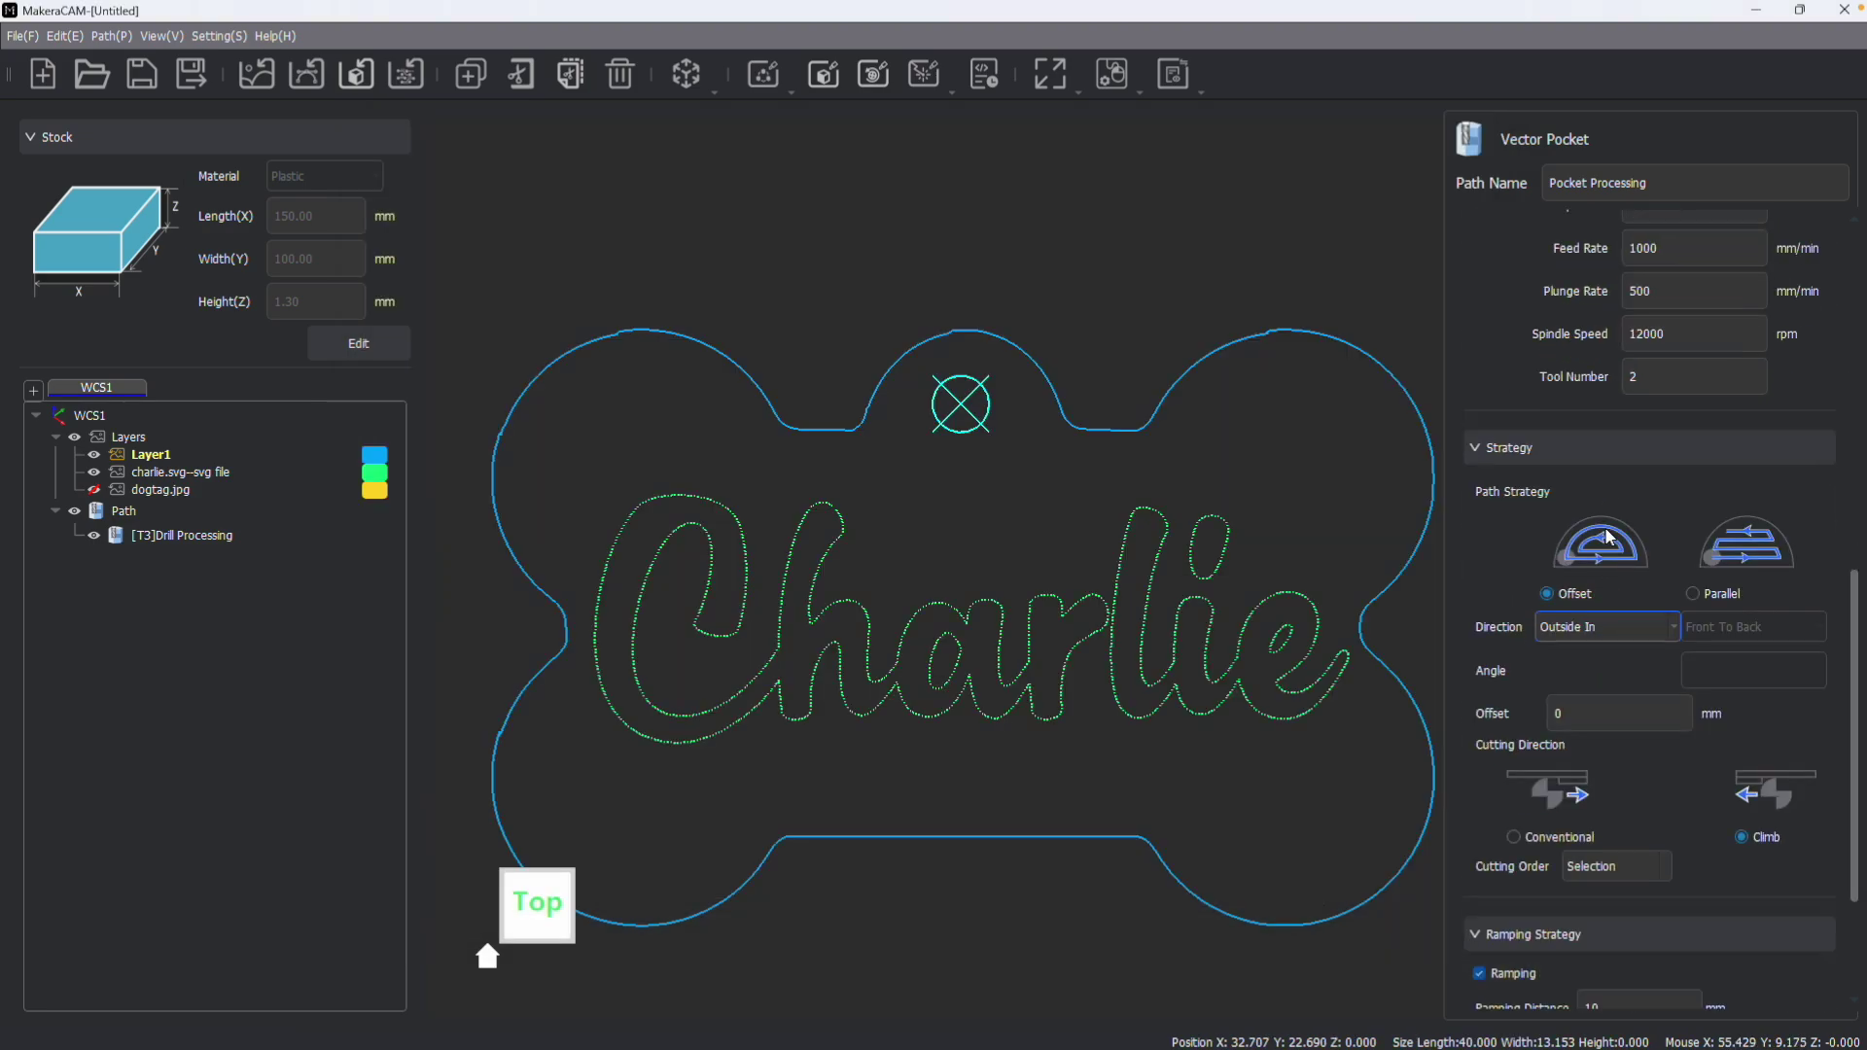
Step: Set pocket direction and cutting order to Outside In, ramping 10 mm at a fixed 15°
scroll(1582, 600, down, 2)
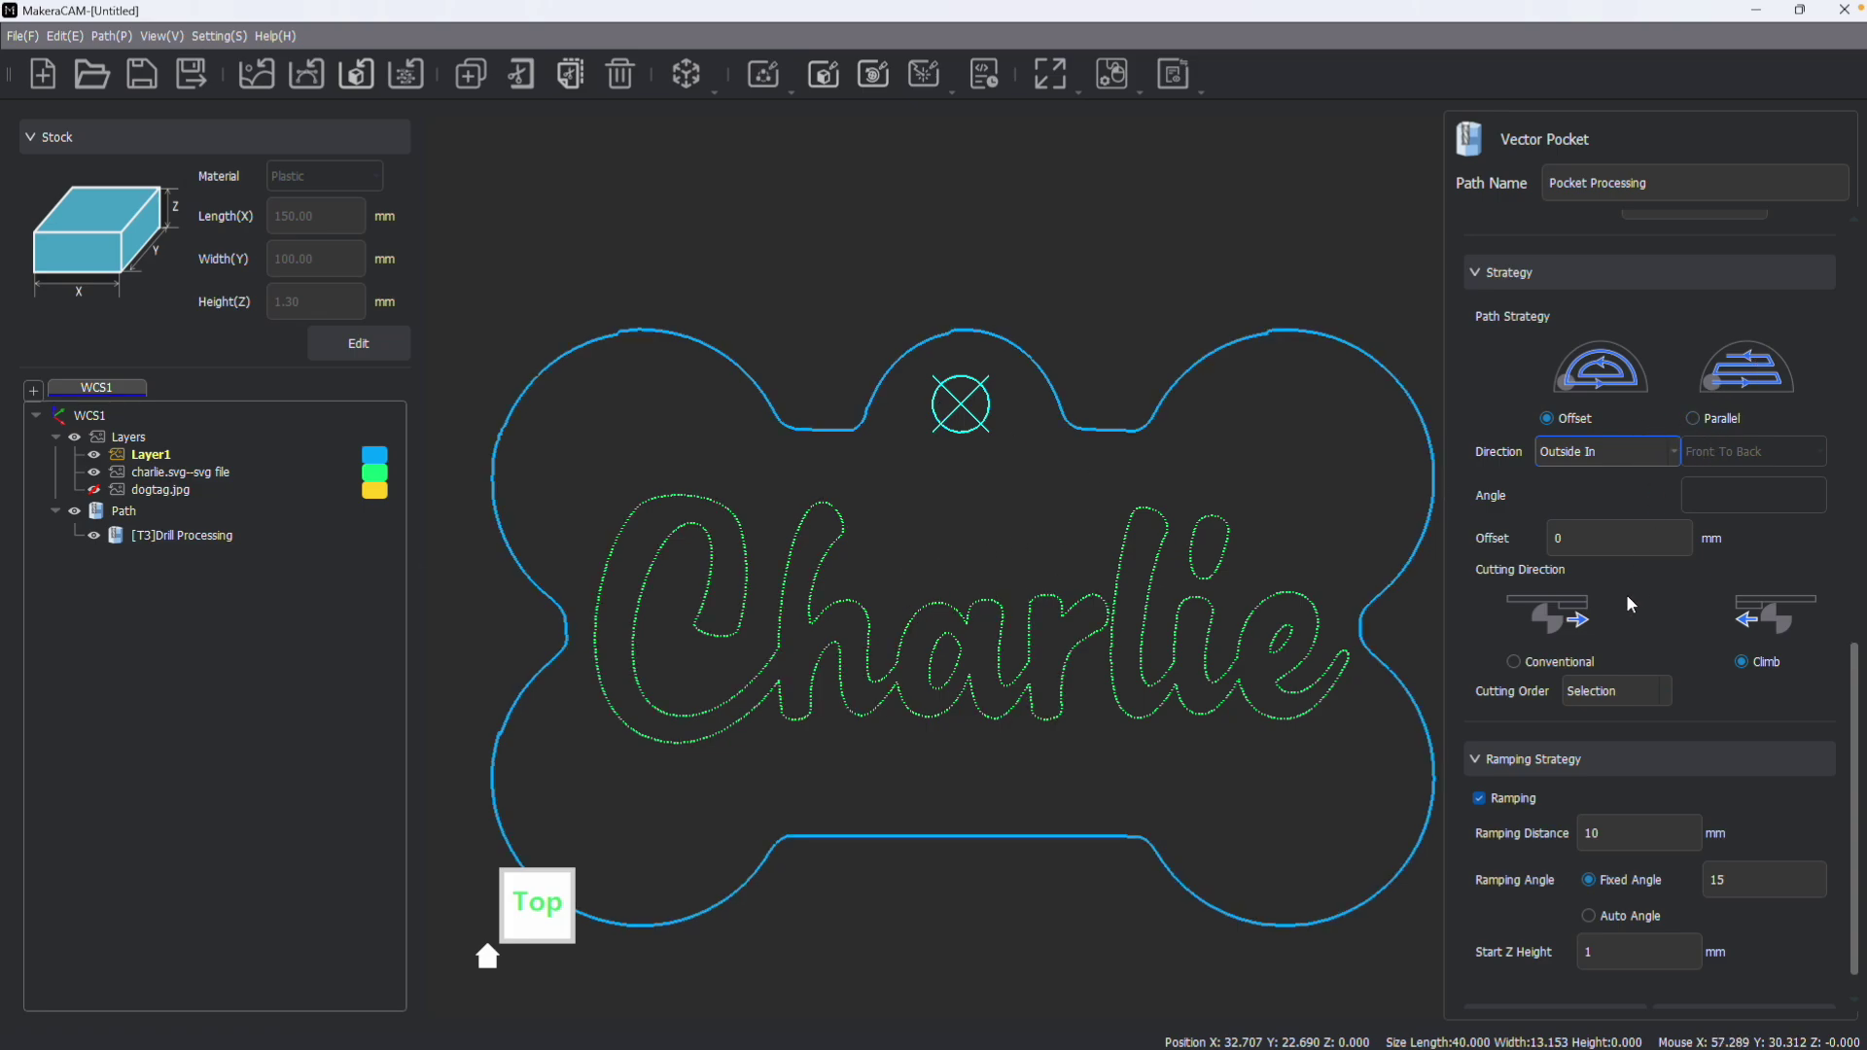
scroll(1653, 573, down, 1)
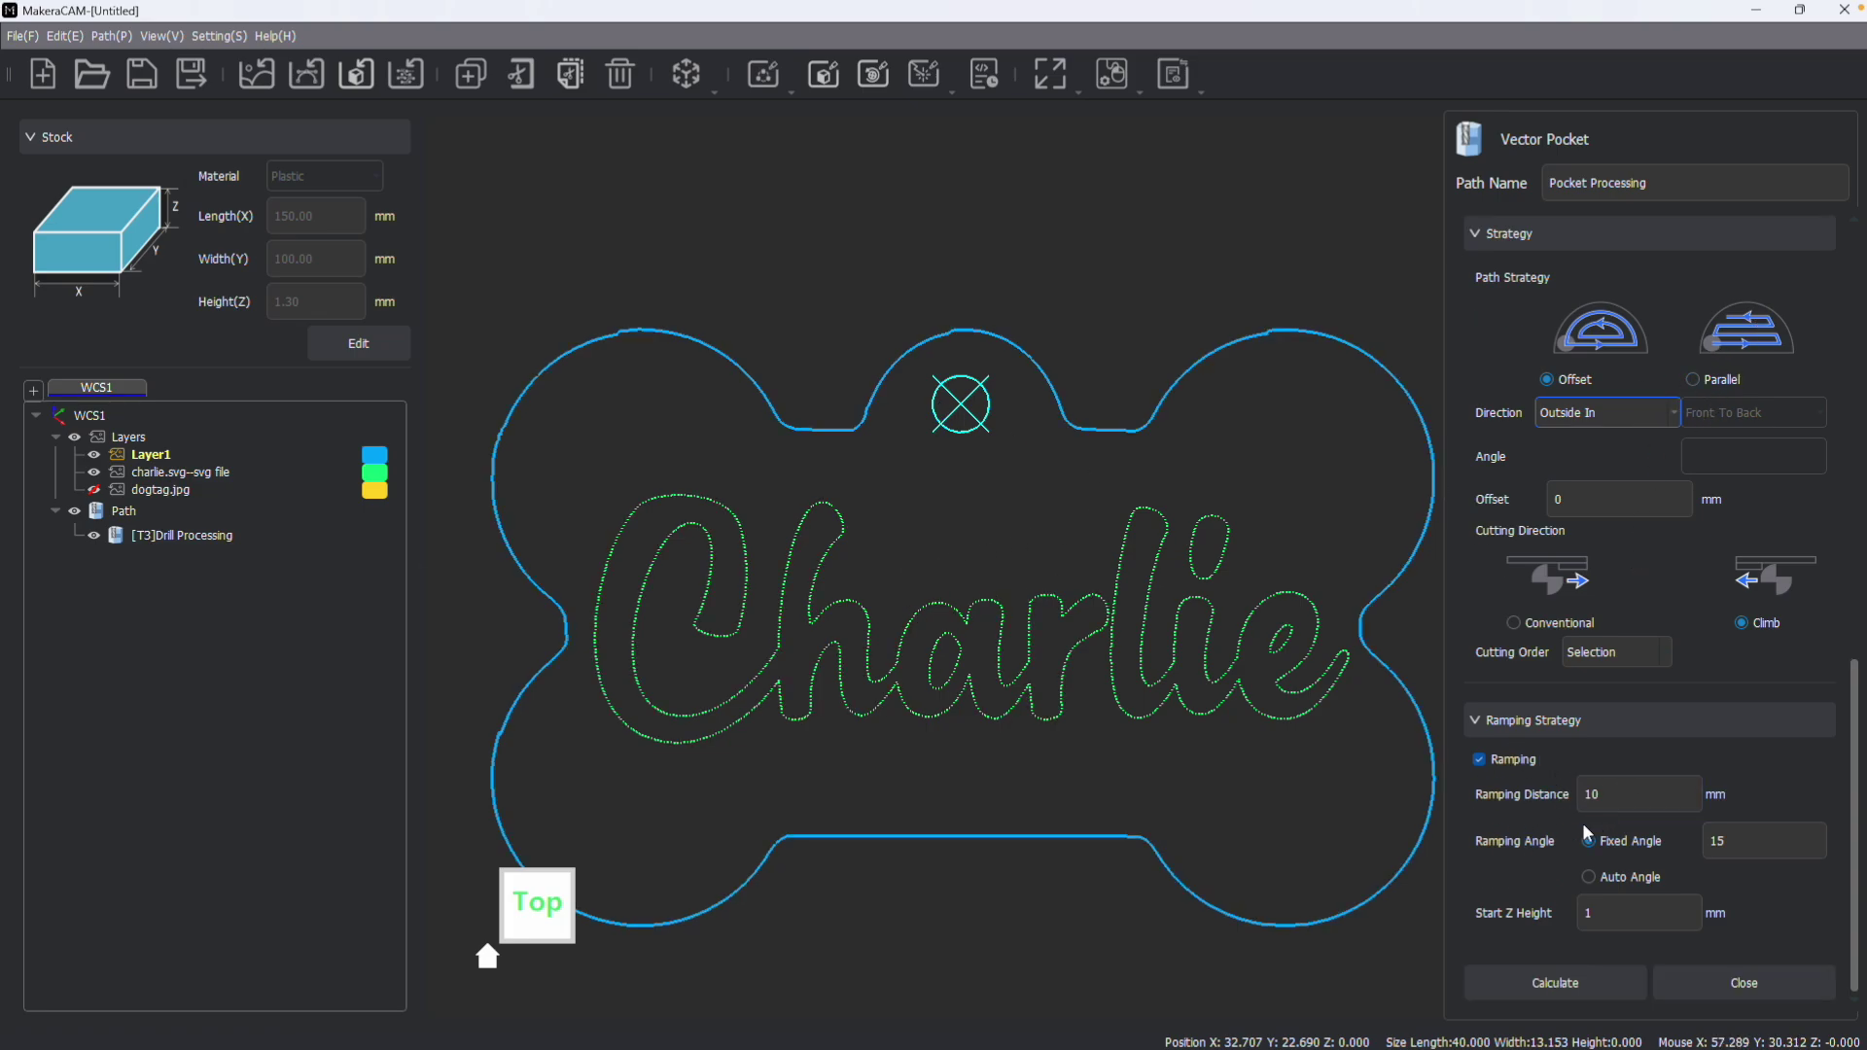
scroll(1583, 823, up, 4)
scroll(1723, 884, down, 3)
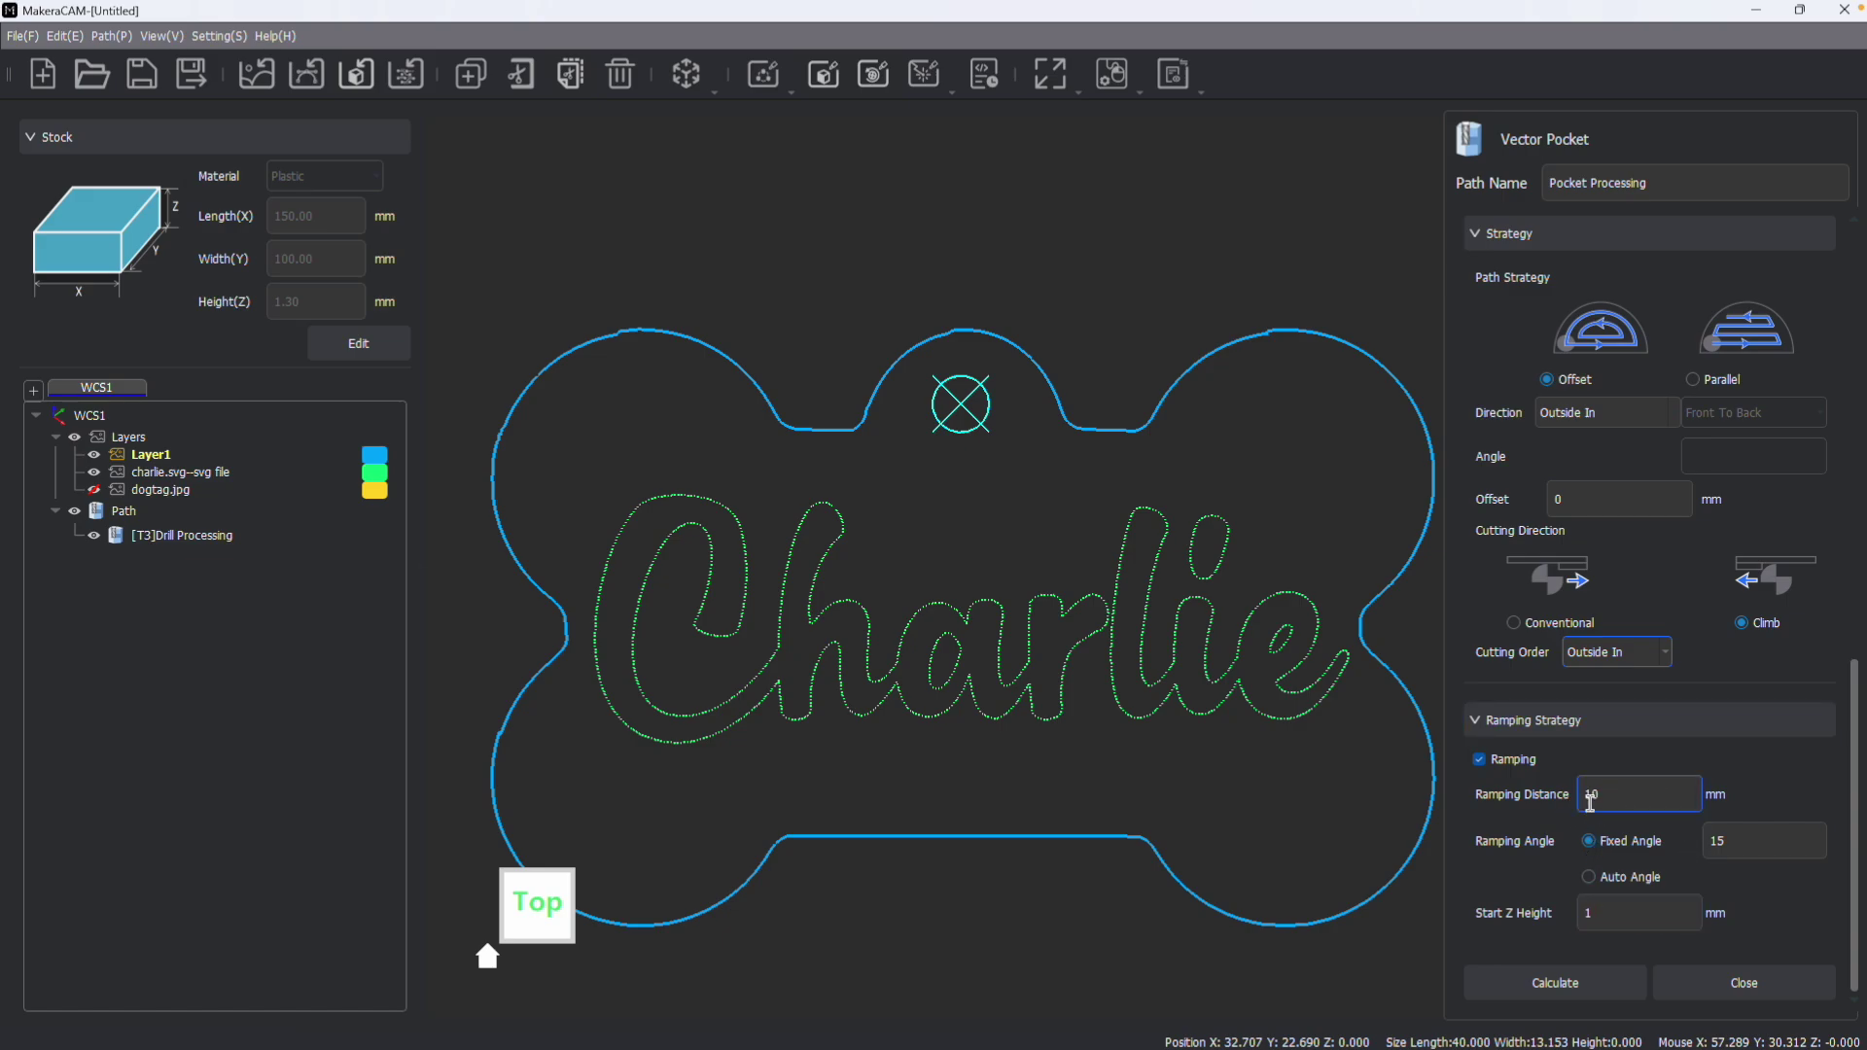
double_click(1632, 800)
double_click(1753, 845)
click(1617, 793)
Step: Calculate the pocket toolpath and pan to show the whole word Charlie
click(1567, 984)
scroll(716, 552, up, 5)
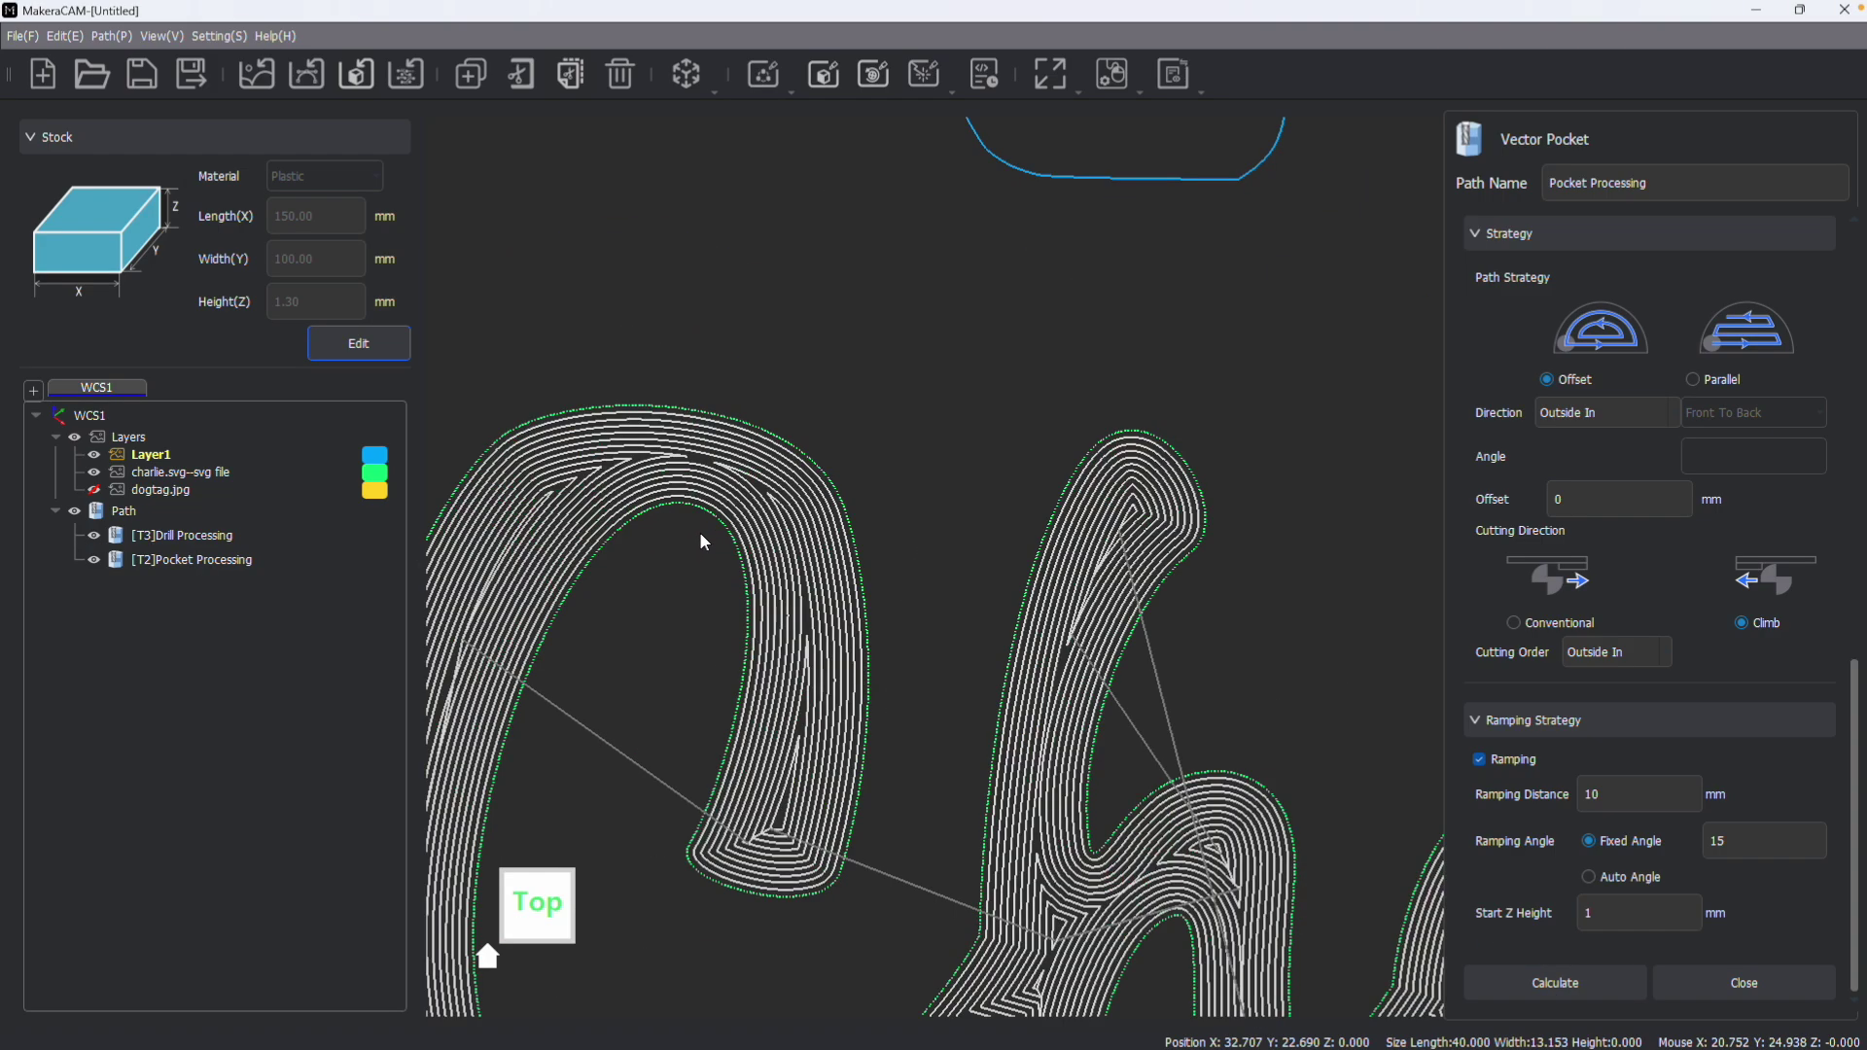
scroll(836, 525, down, 4)
middle_drag(871, 645, 766, 525)
scroll(1554, 708, up, 5)
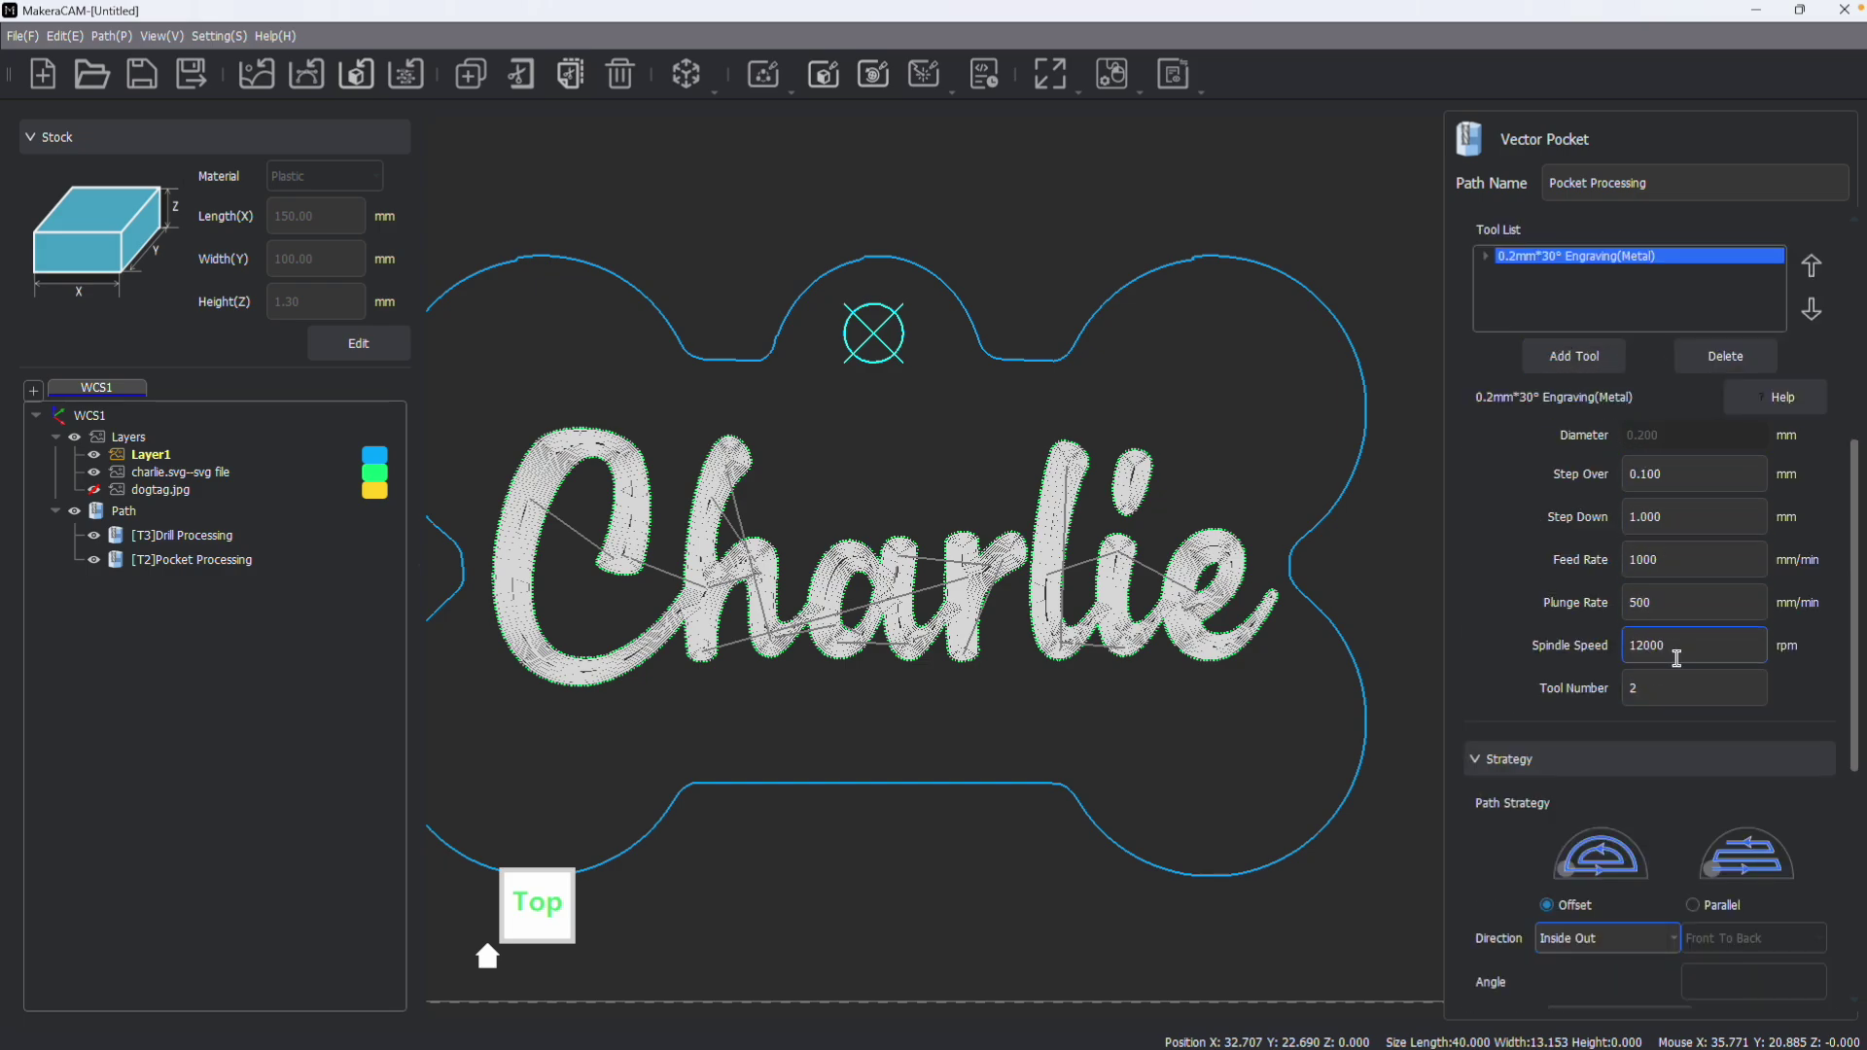
Step: Change the pocket to tool number 1 and recalculate it
drag(1650, 696, 1616, 683)
text(1)
scroll(1636, 737, down, 5)
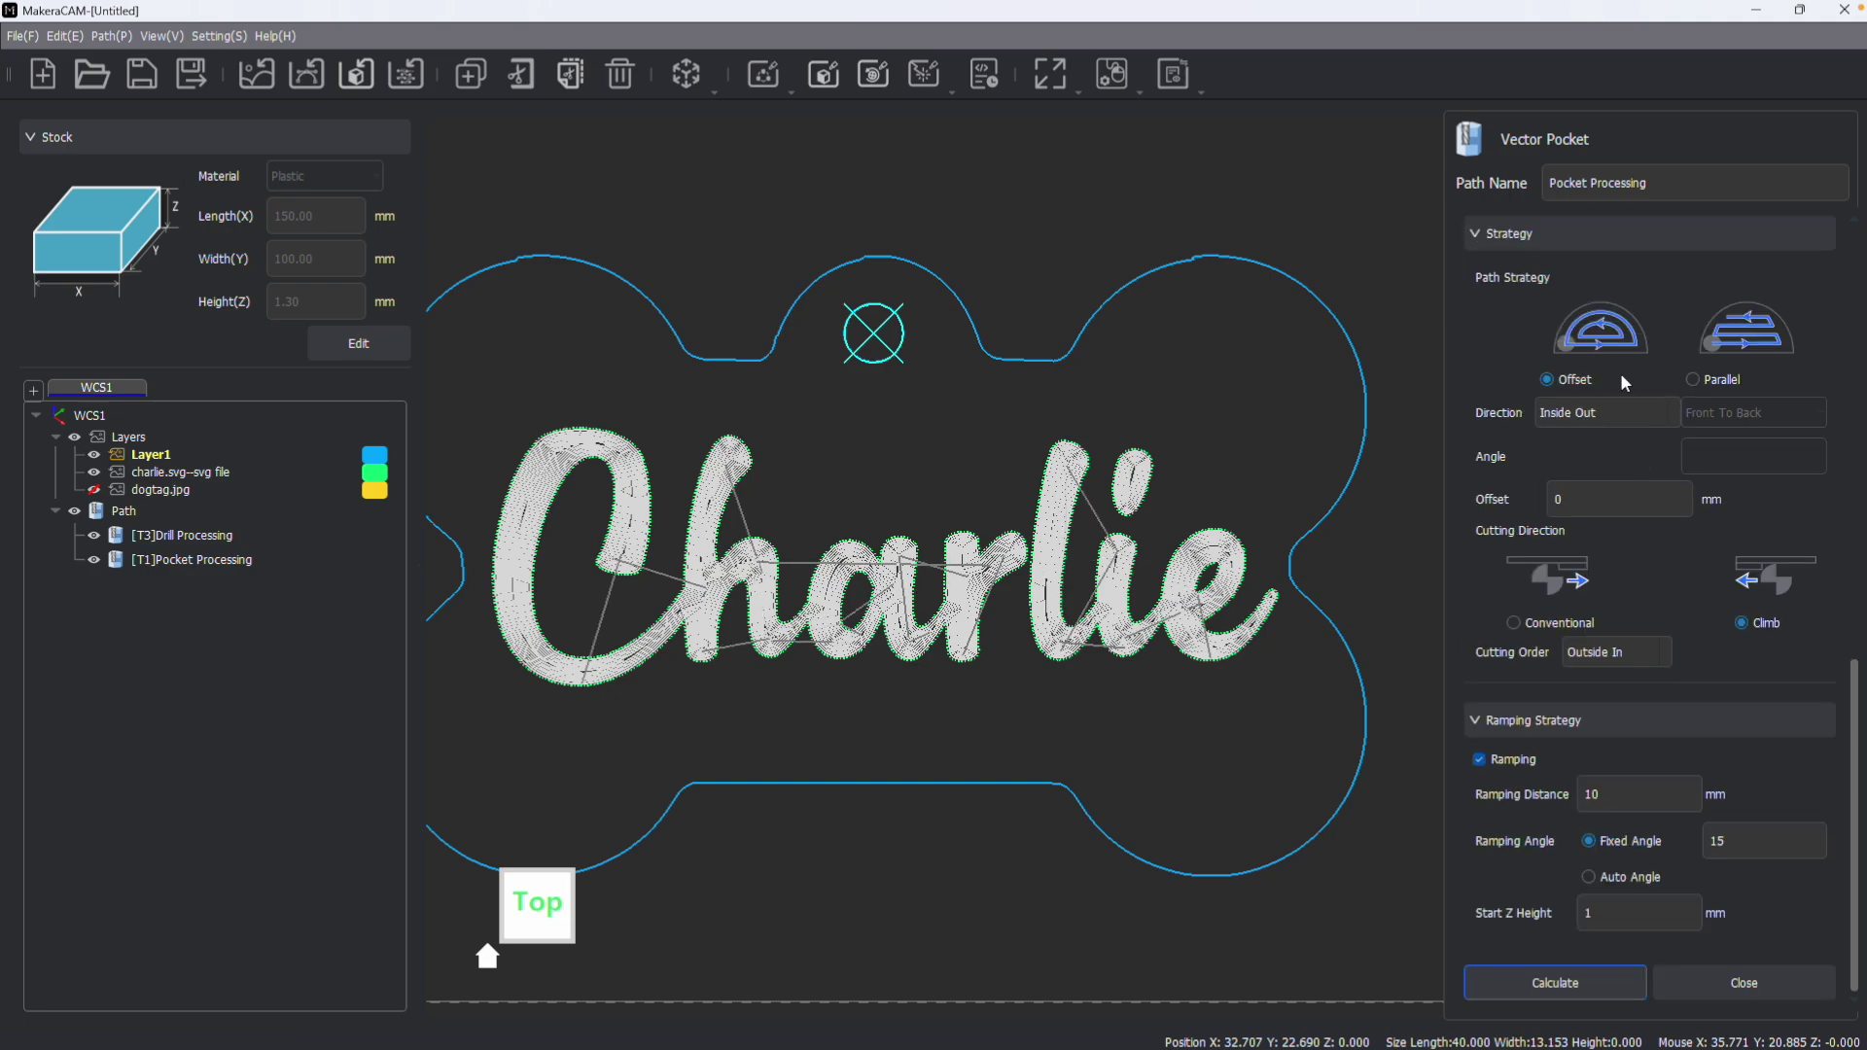
click(1571, 984)
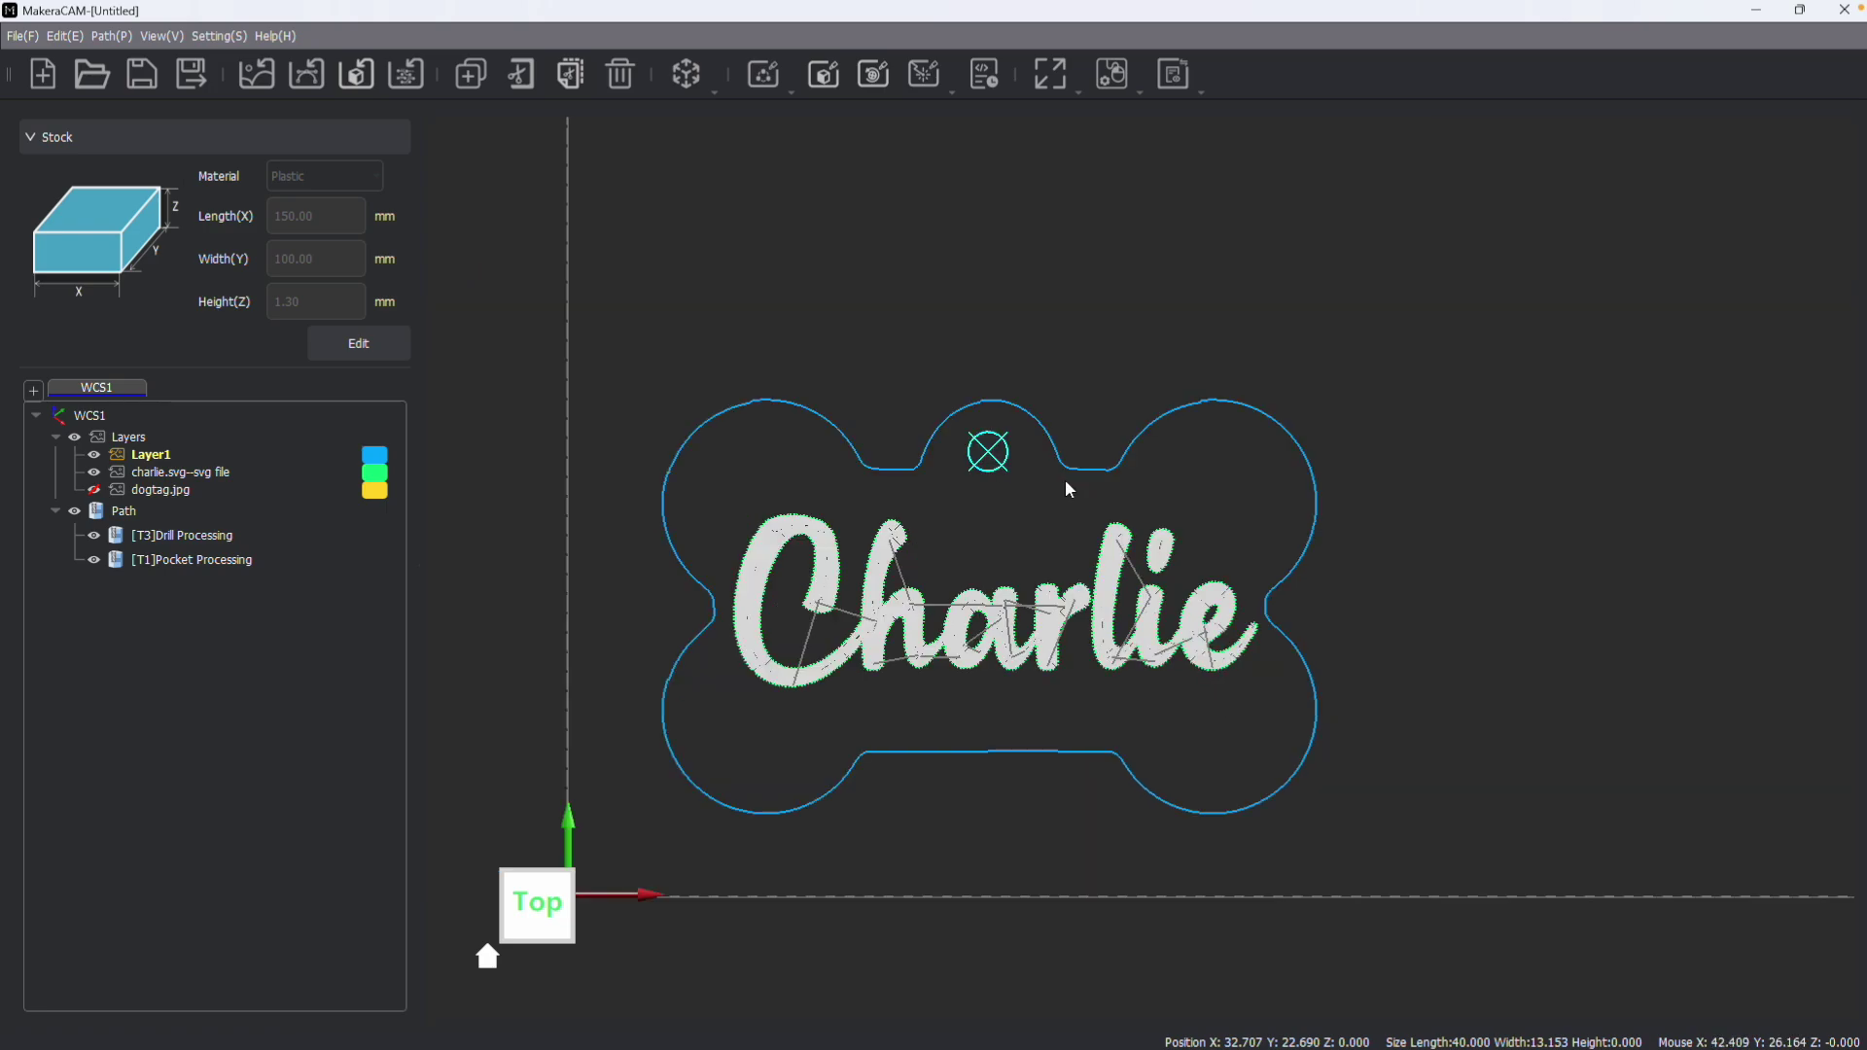
Step: Select the bone-shaped outline and start a Vector Contour toolpath for it
click(1065, 466)
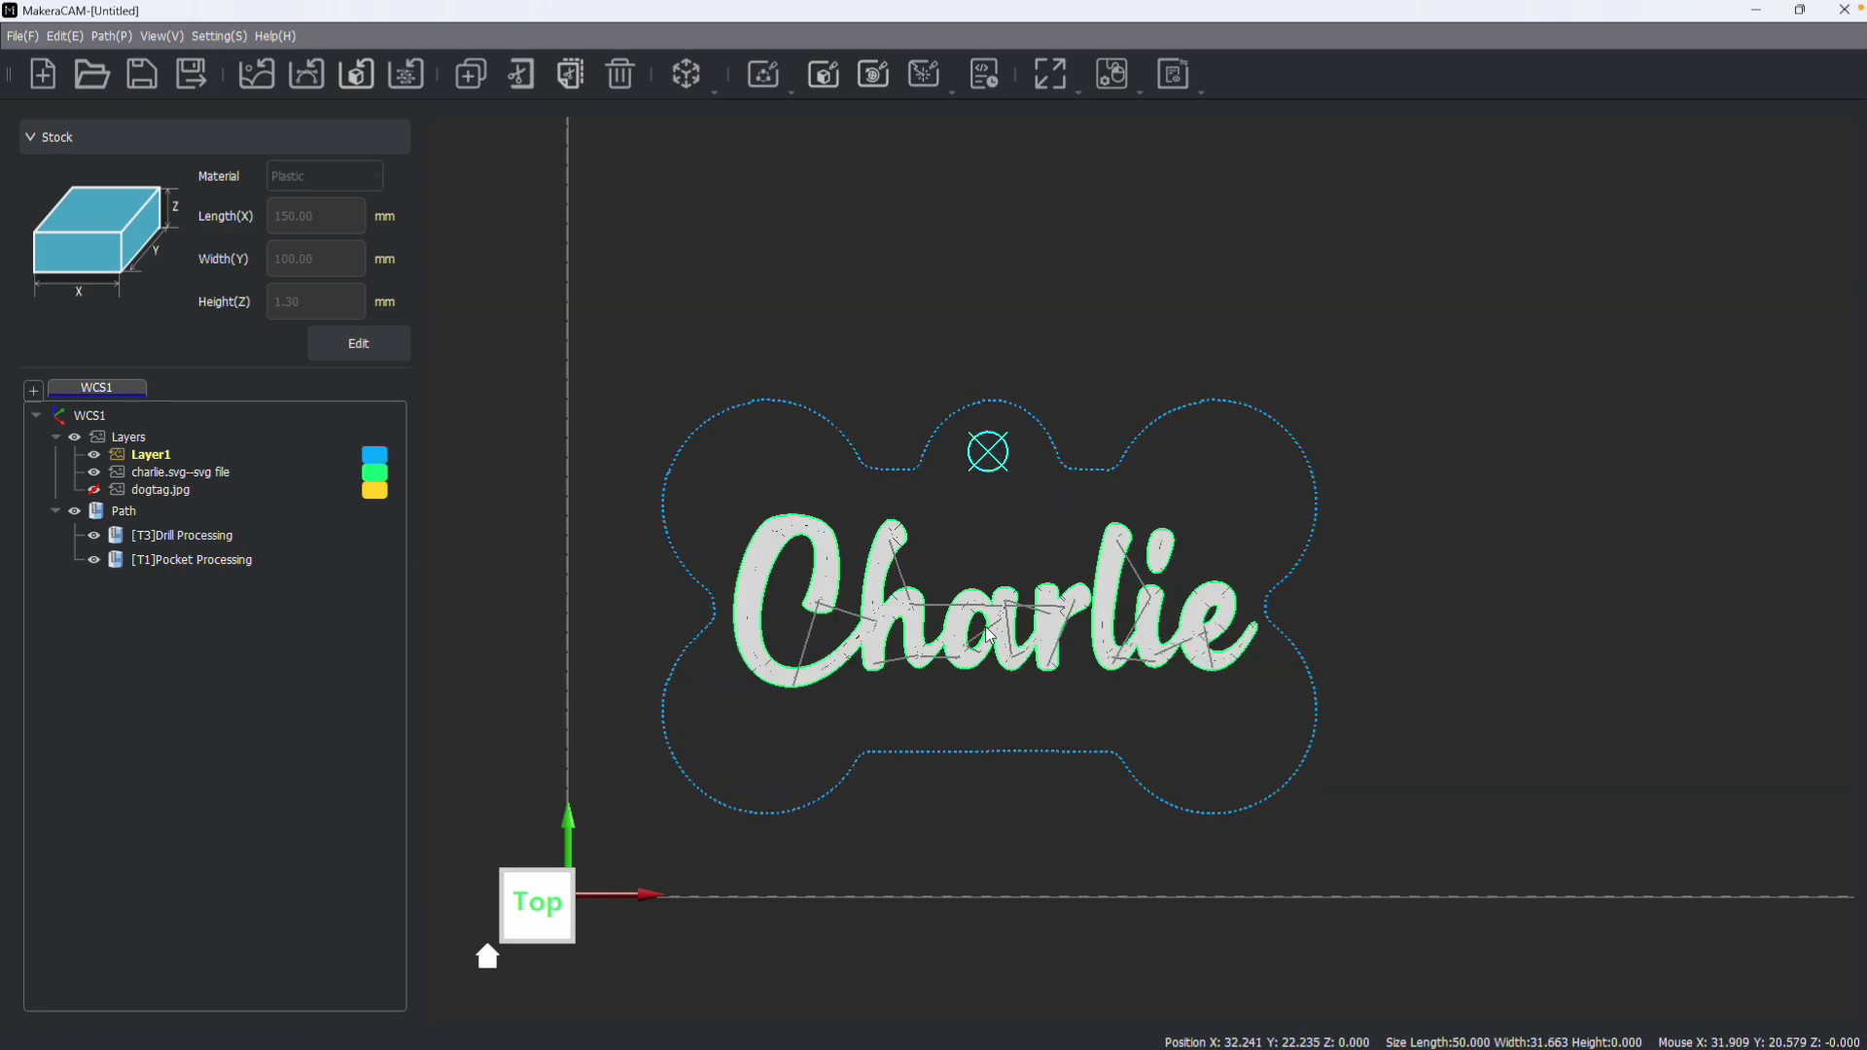
click(772, 80)
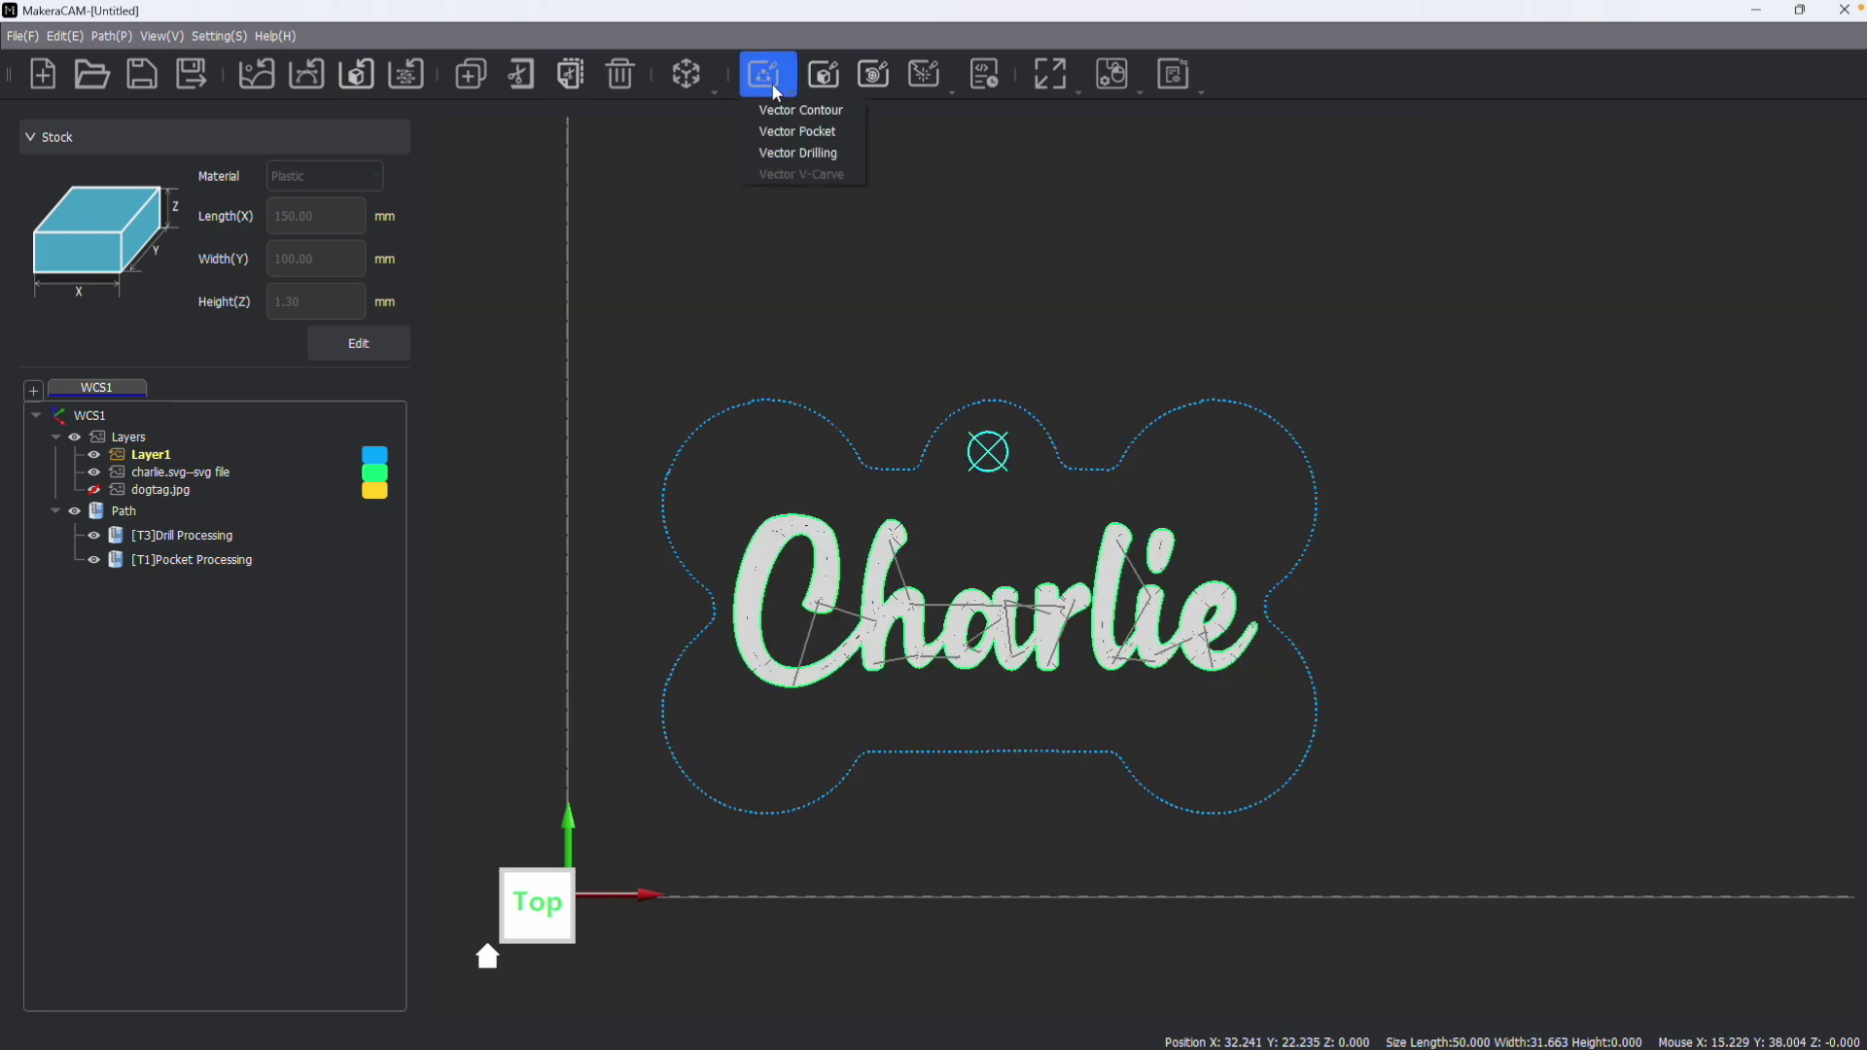
click(792, 119)
scroll(1702, 340, up, 10)
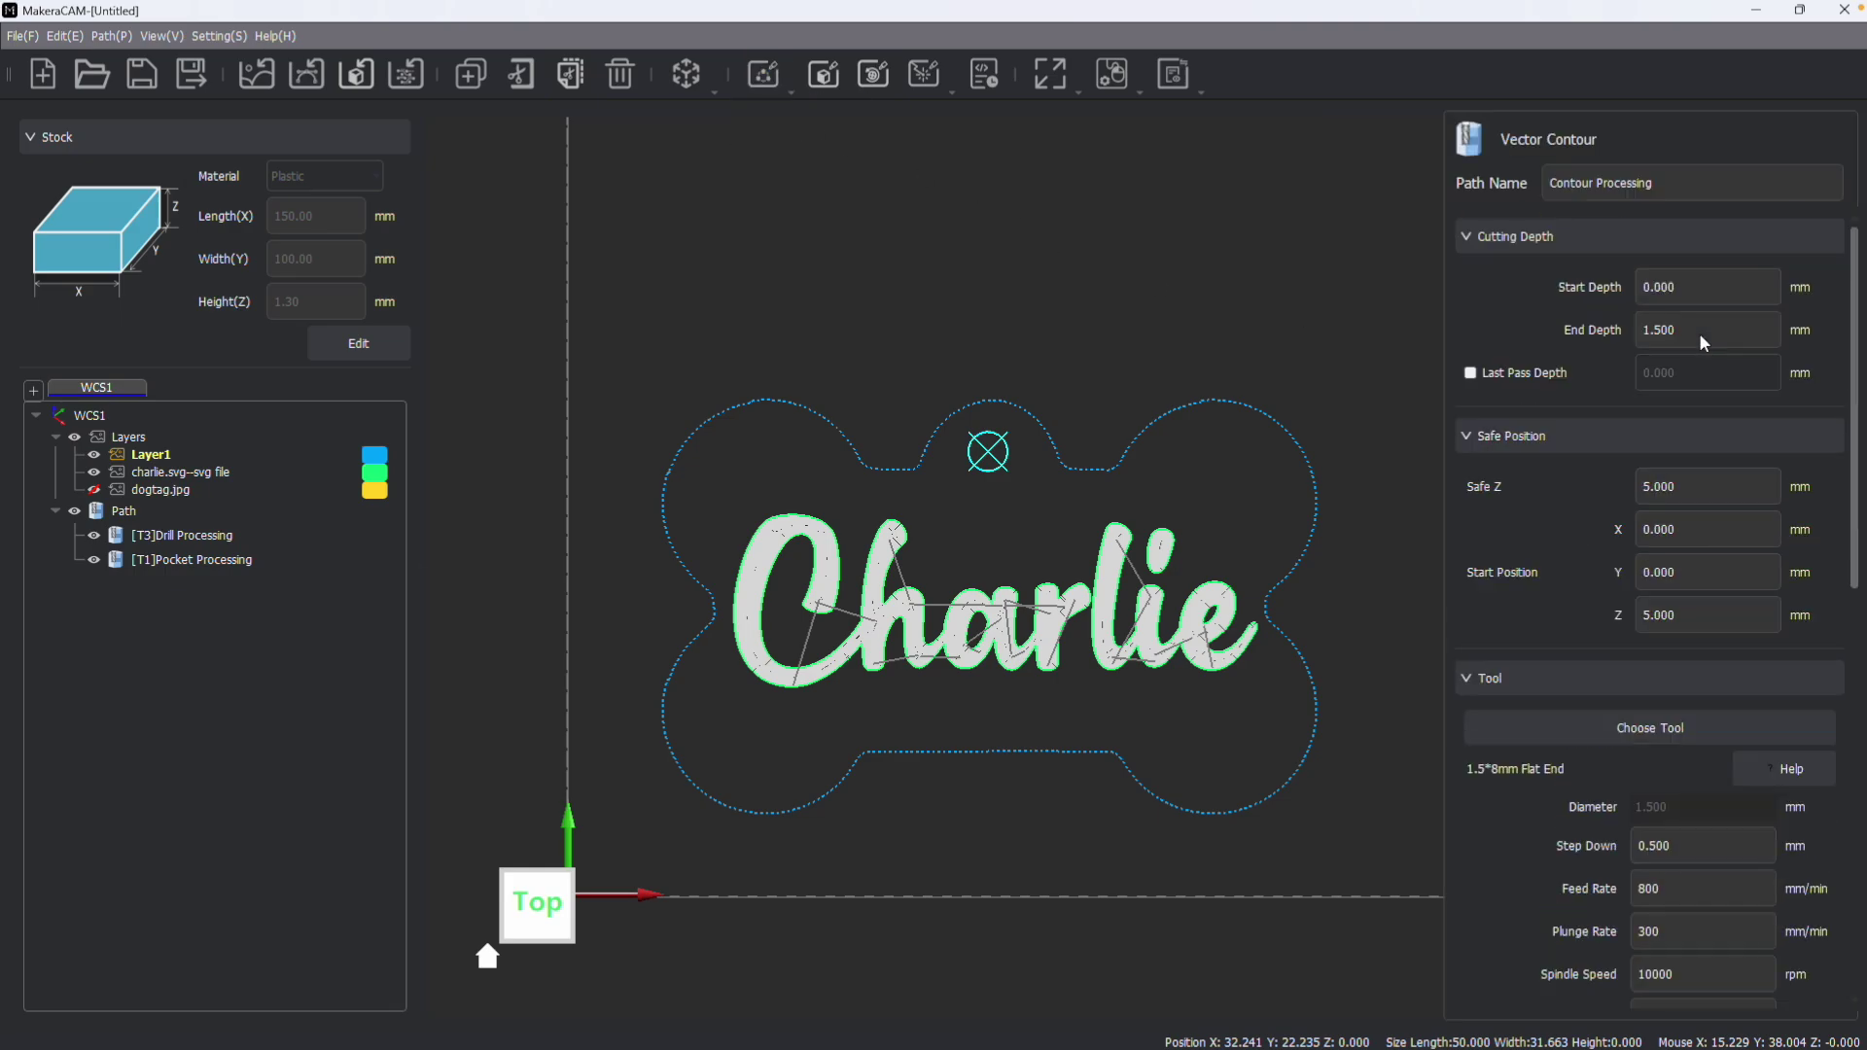
Step: Keep the contour's end depth at 1.500 mm with the Outside position
click(1692, 287)
double_click(1692, 287)
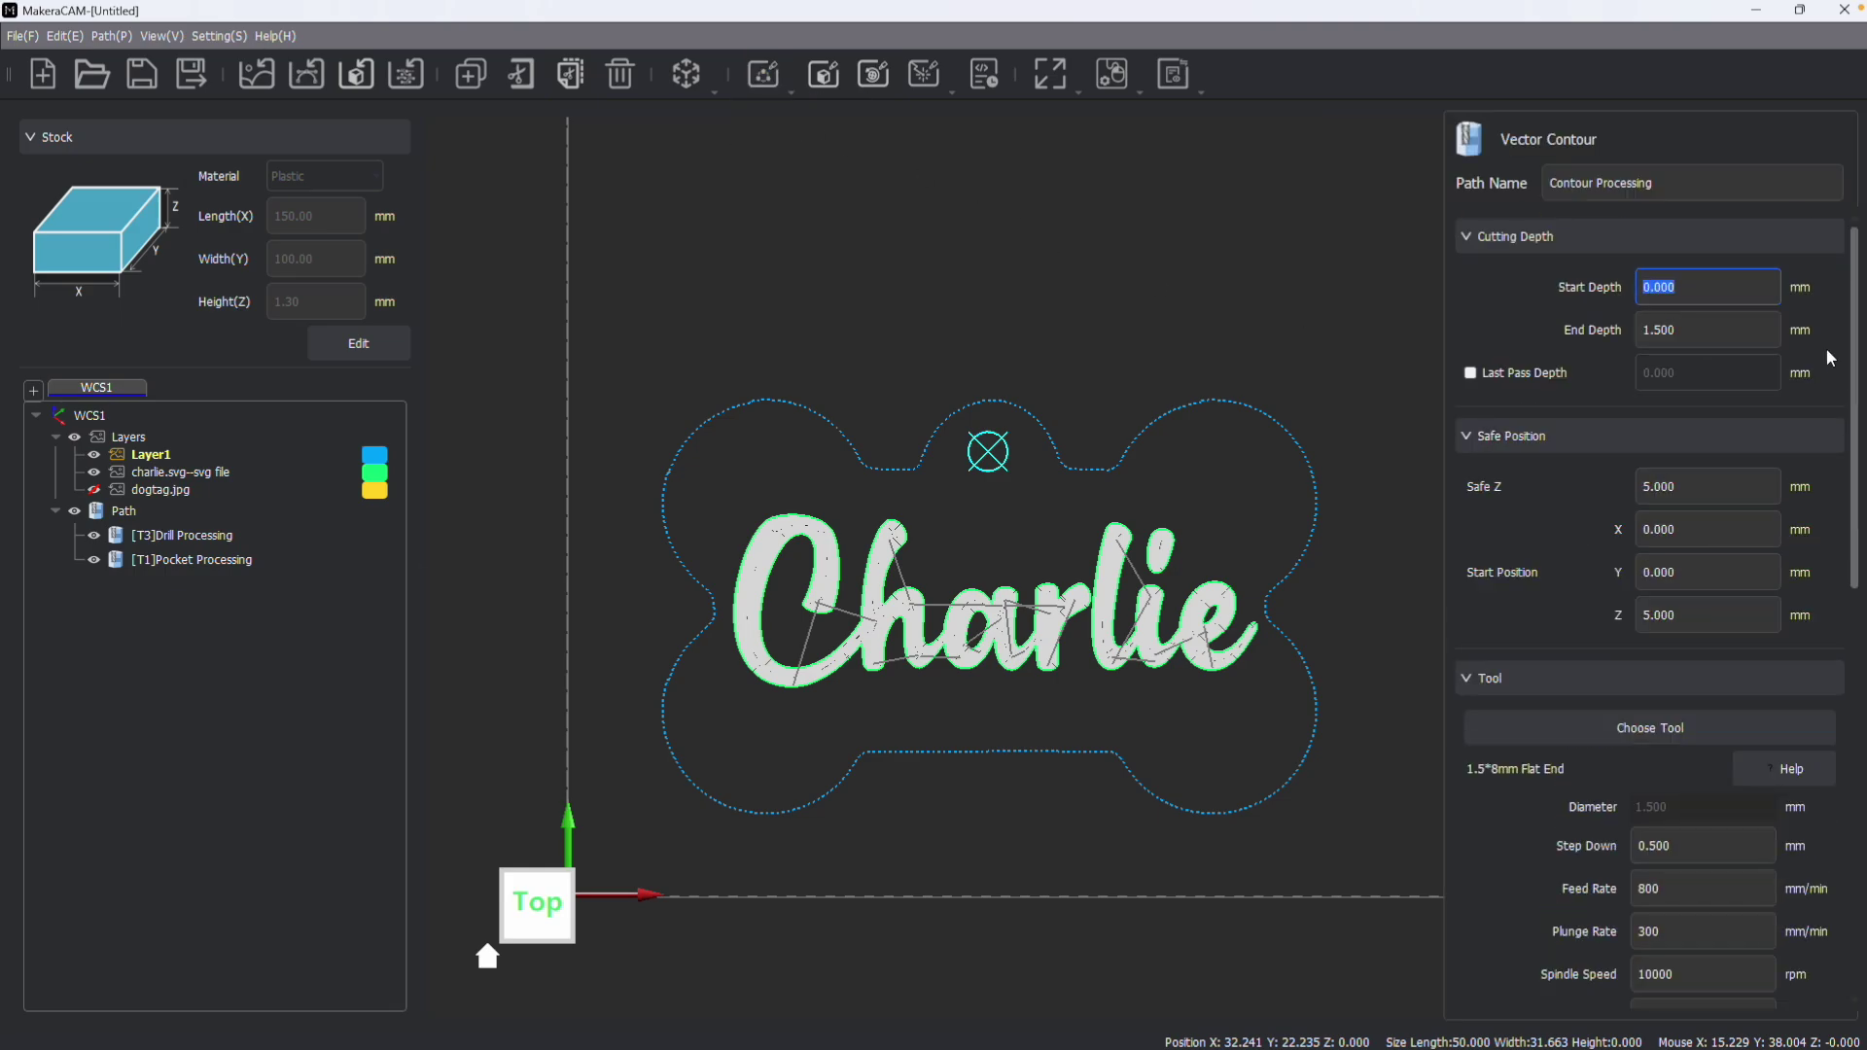
double_click(1700, 329)
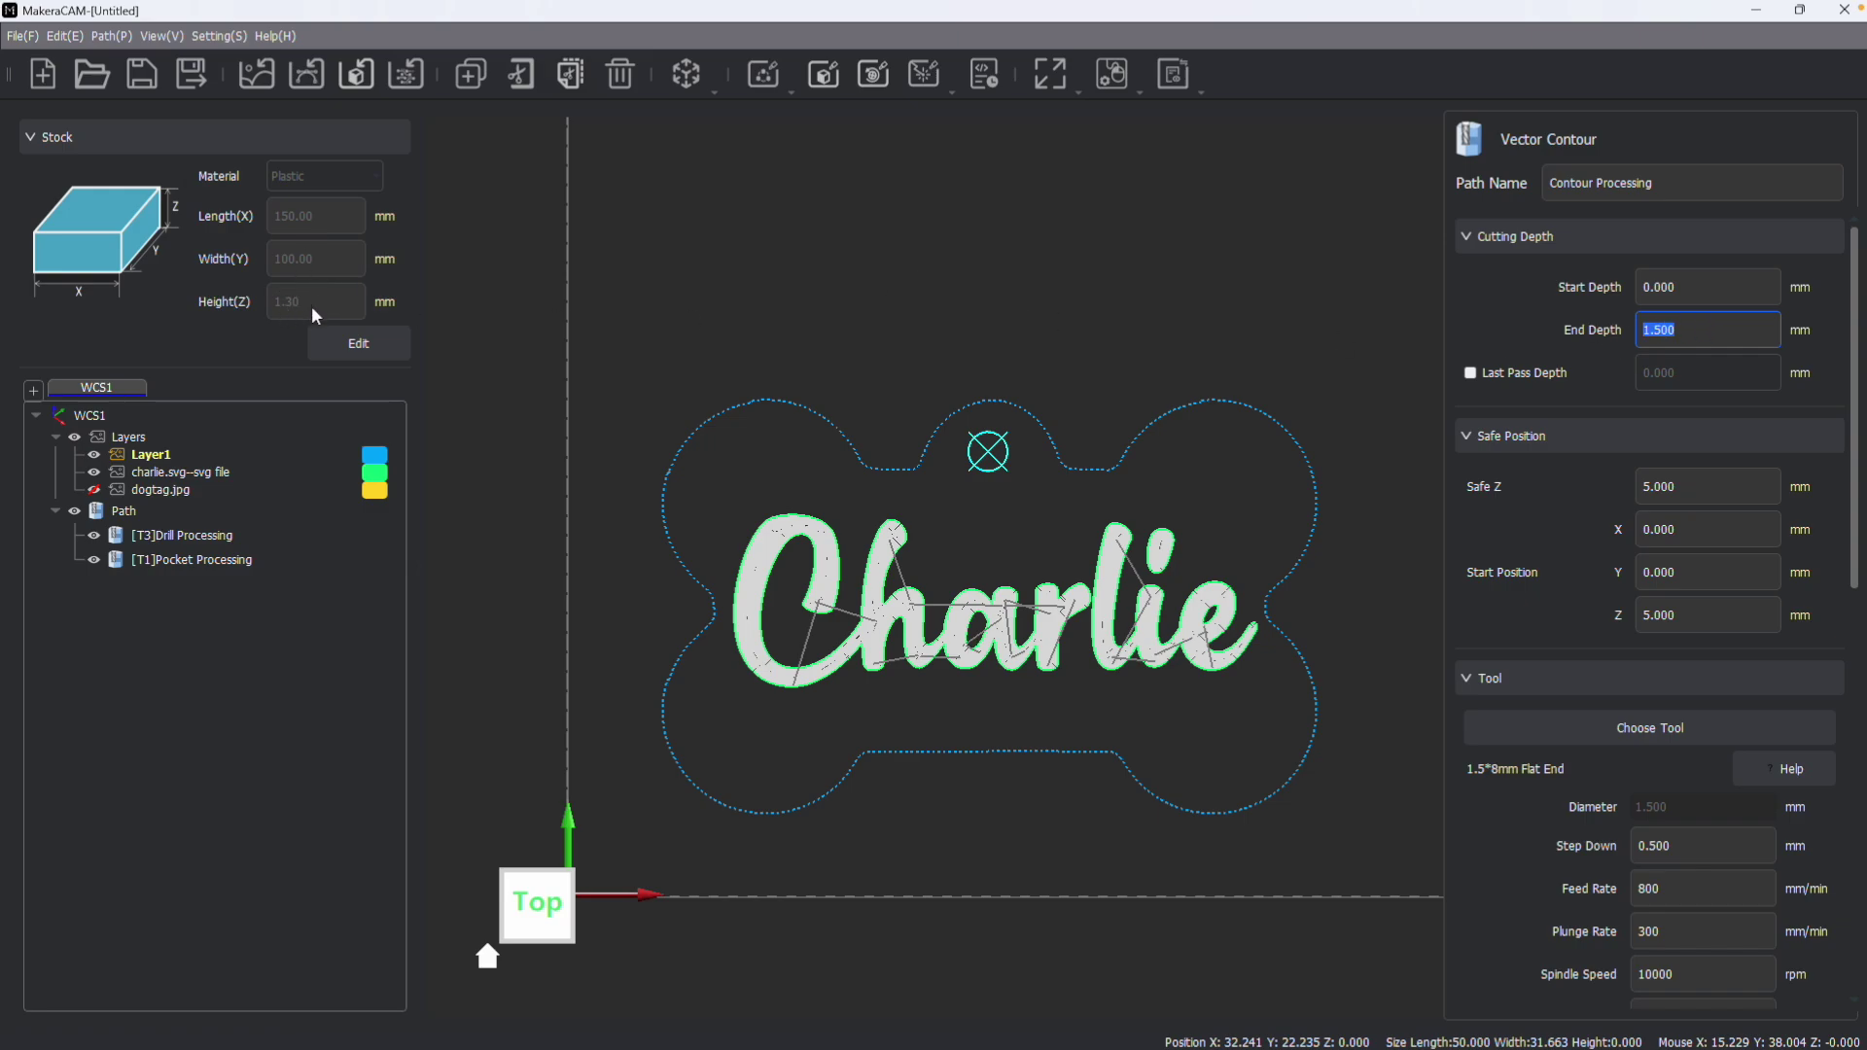
click(1692, 331)
double_click(1685, 334)
click(1671, 329)
scroll(1675, 321, down, 1)
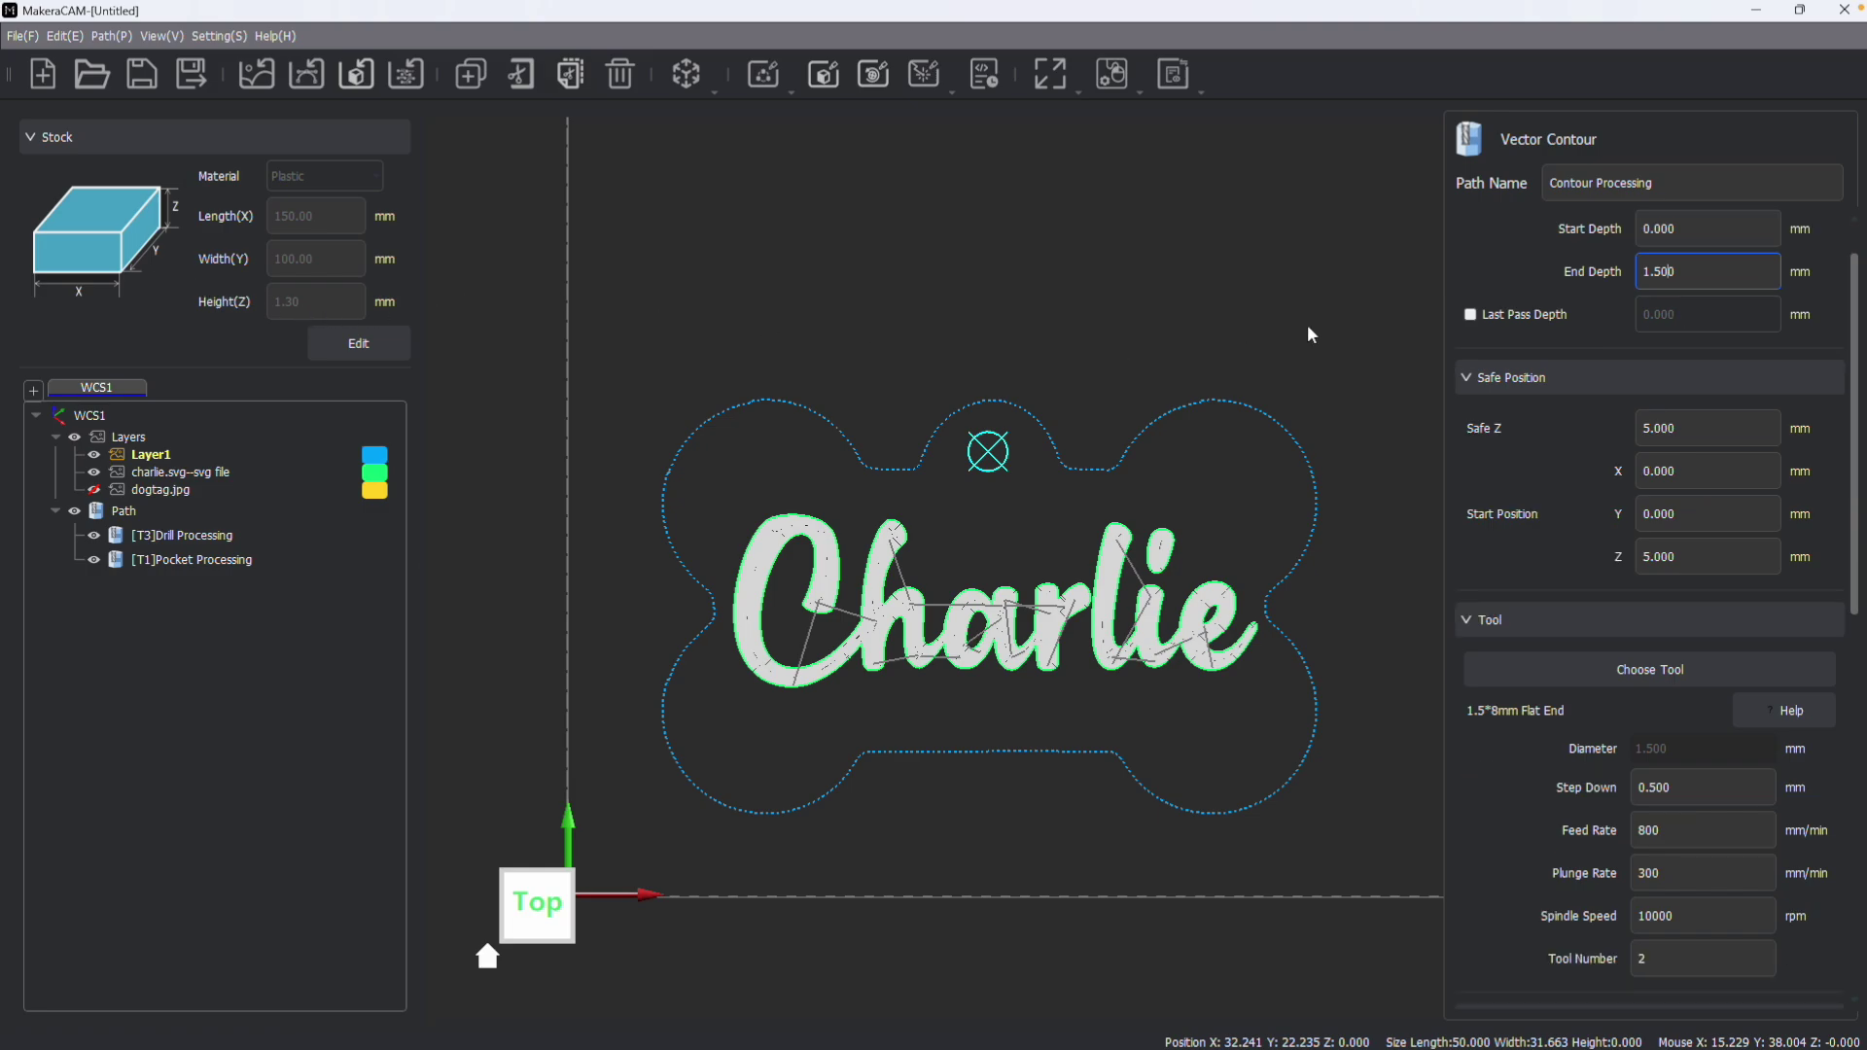
scroll(1608, 334, down, 2)
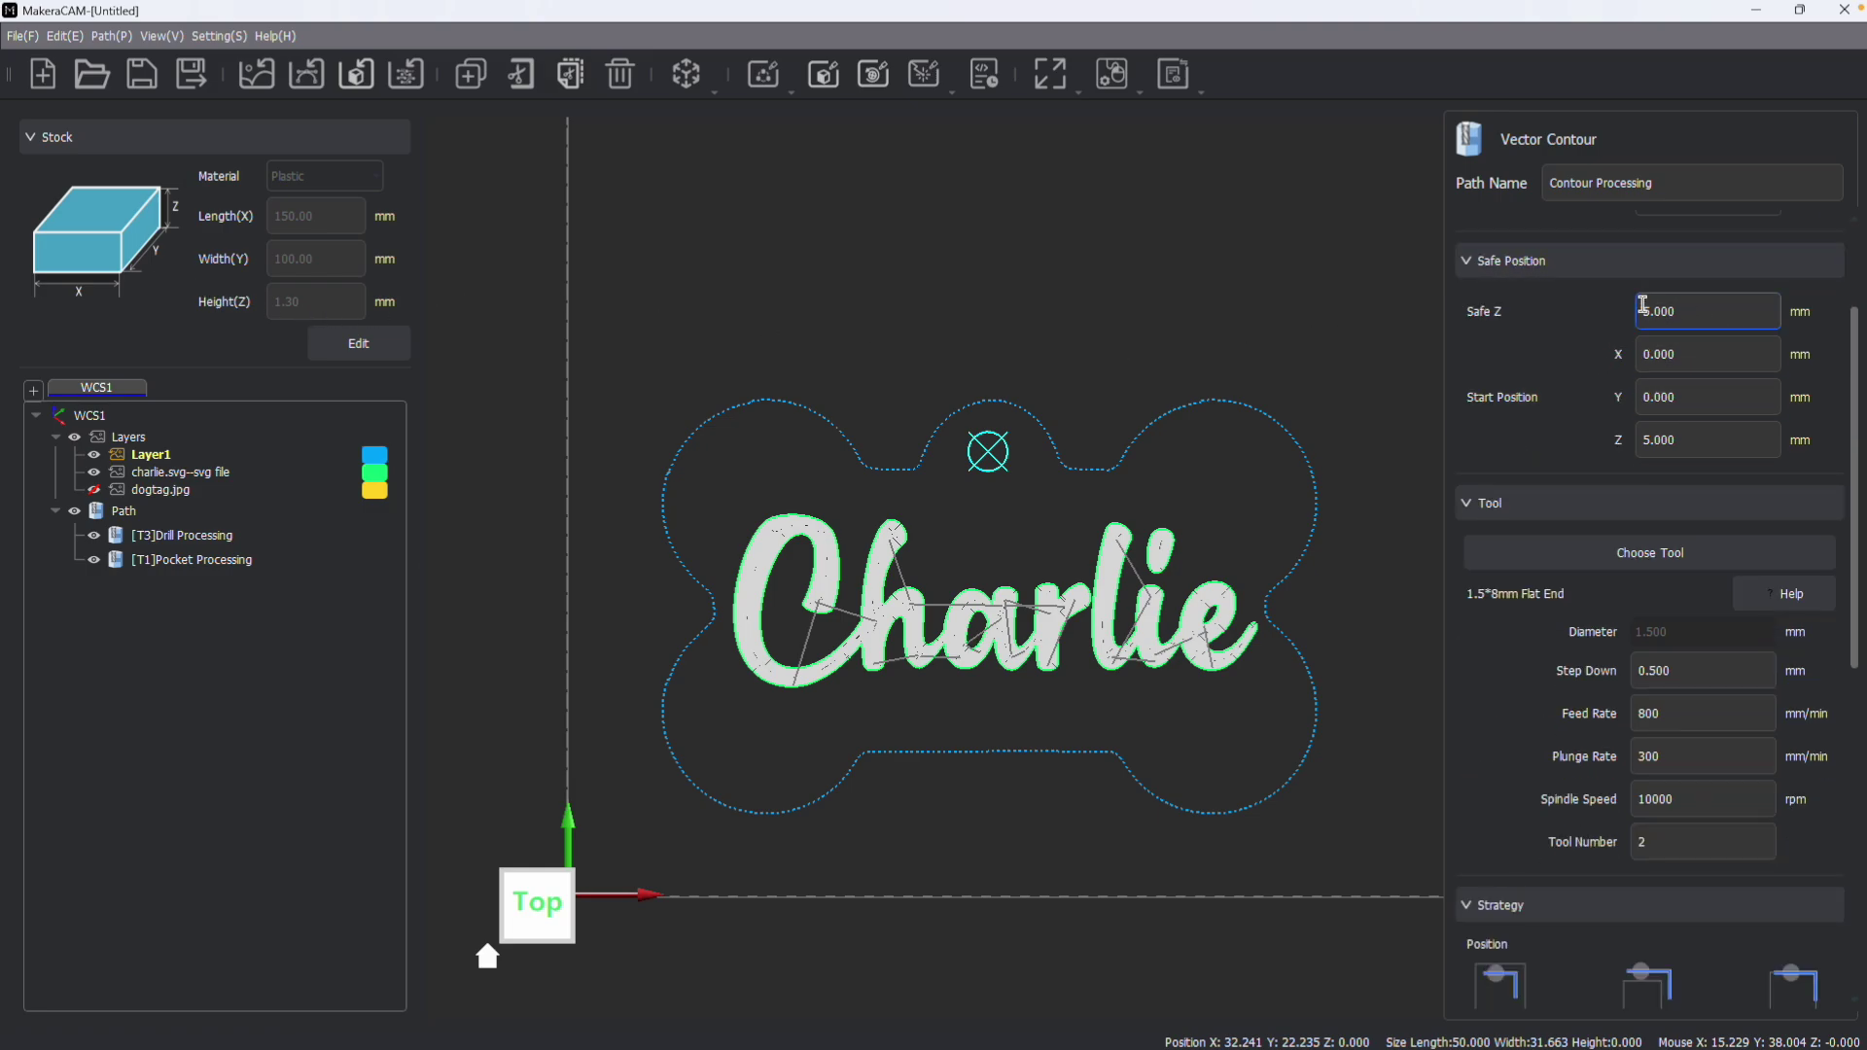
scroll(1614, 432, down, 2)
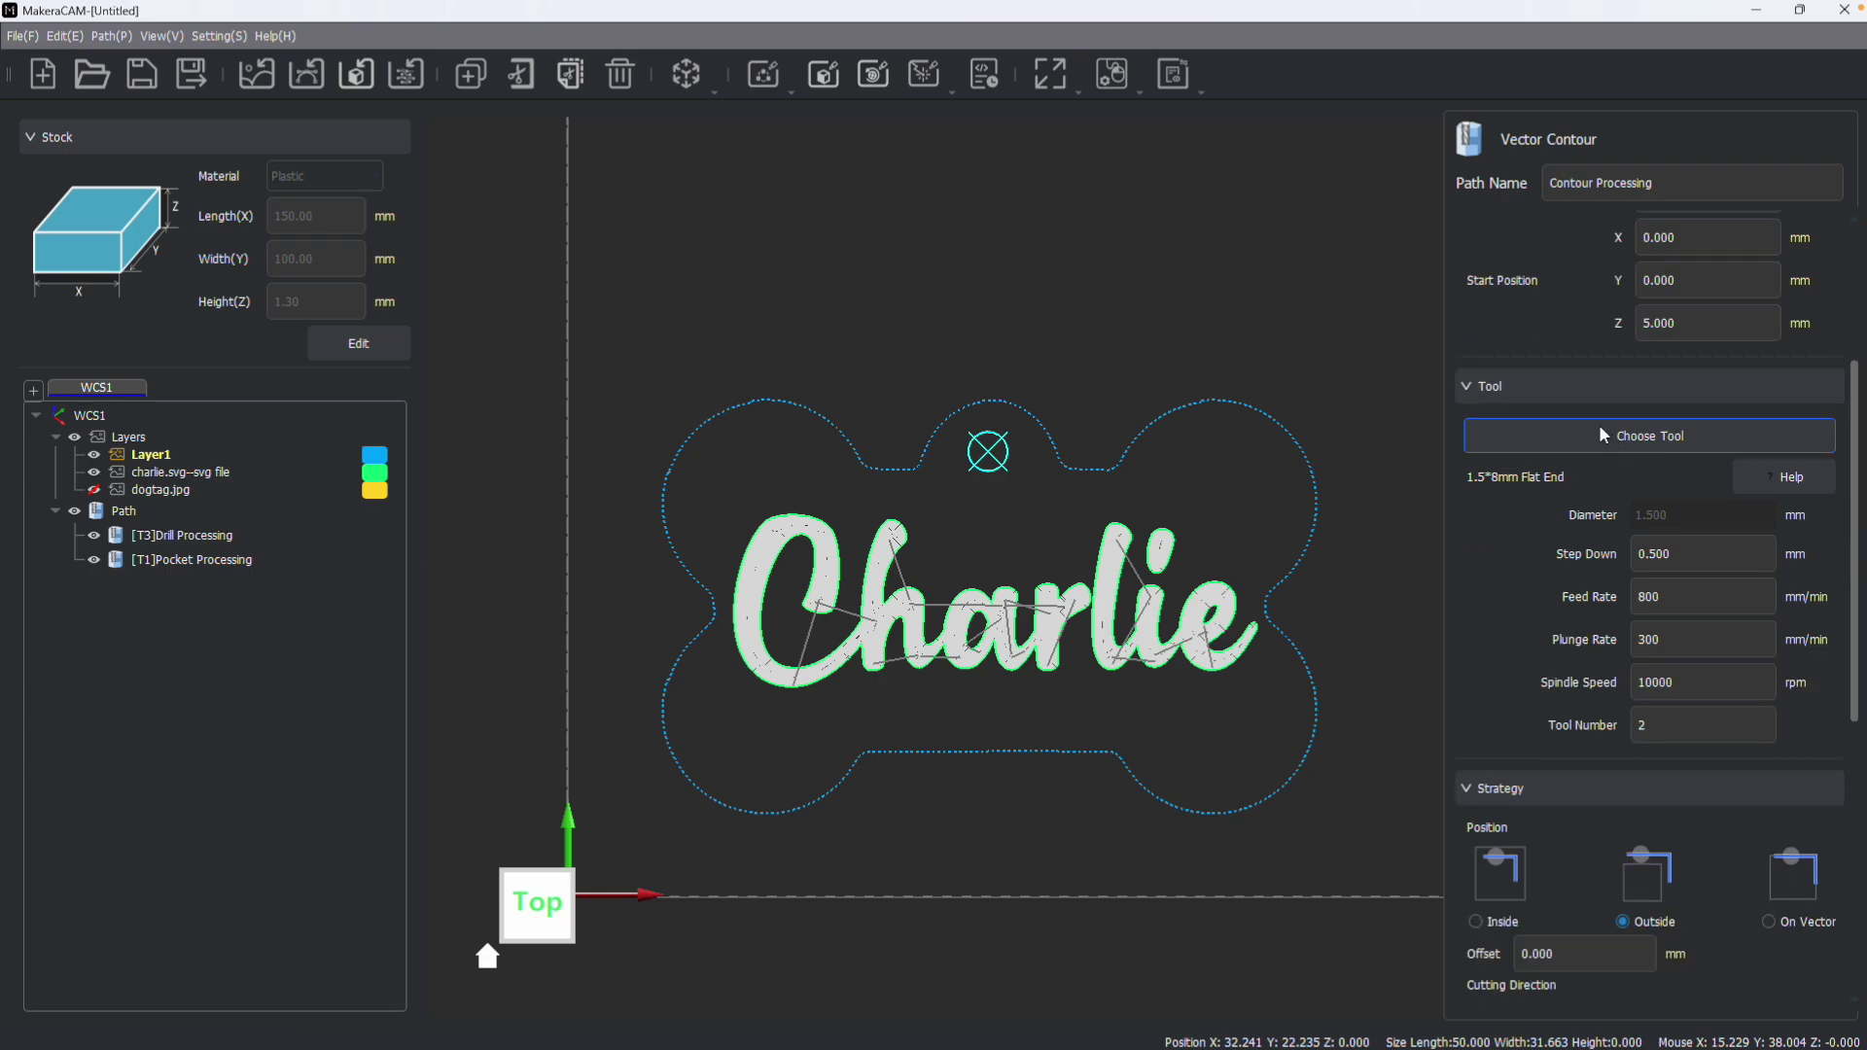
Step: Give the contour the 1.5*8mm Flat End bit (Single Flute Non Metal) as tool 1, then select Feed Rate
click(1577, 441)
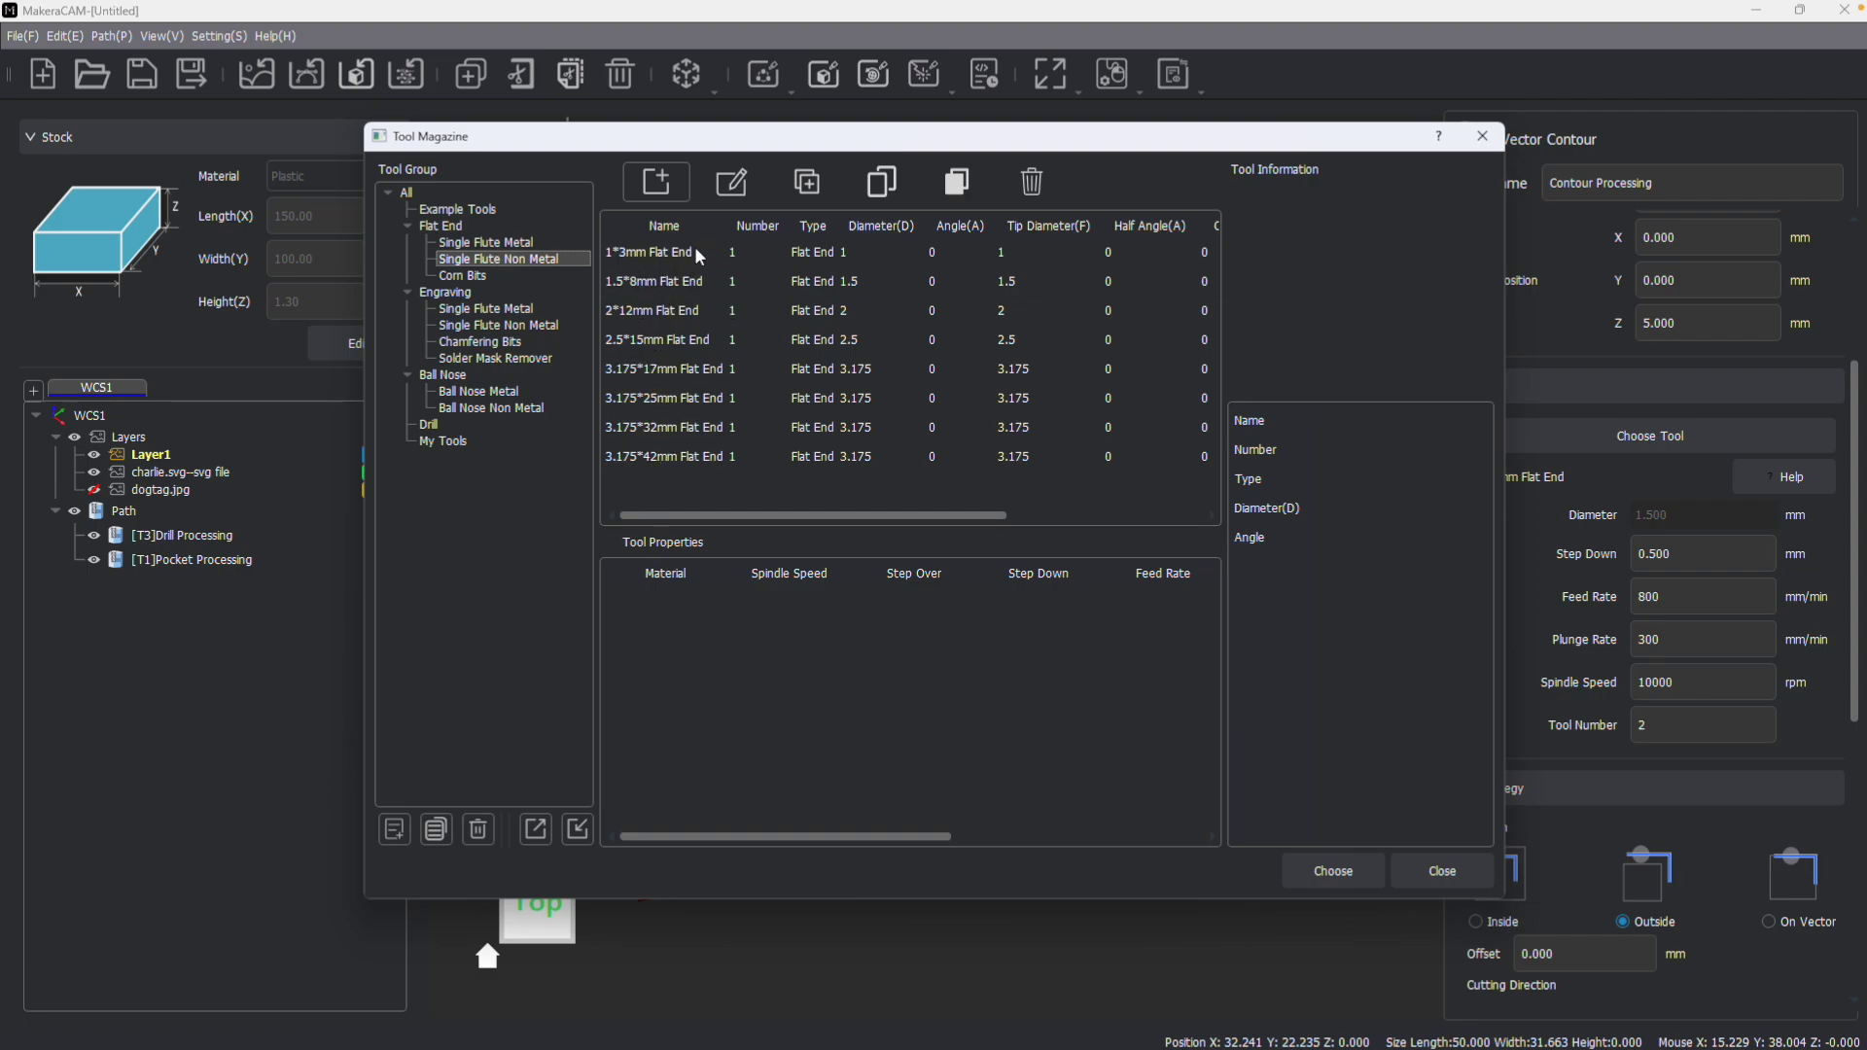
click(637, 282)
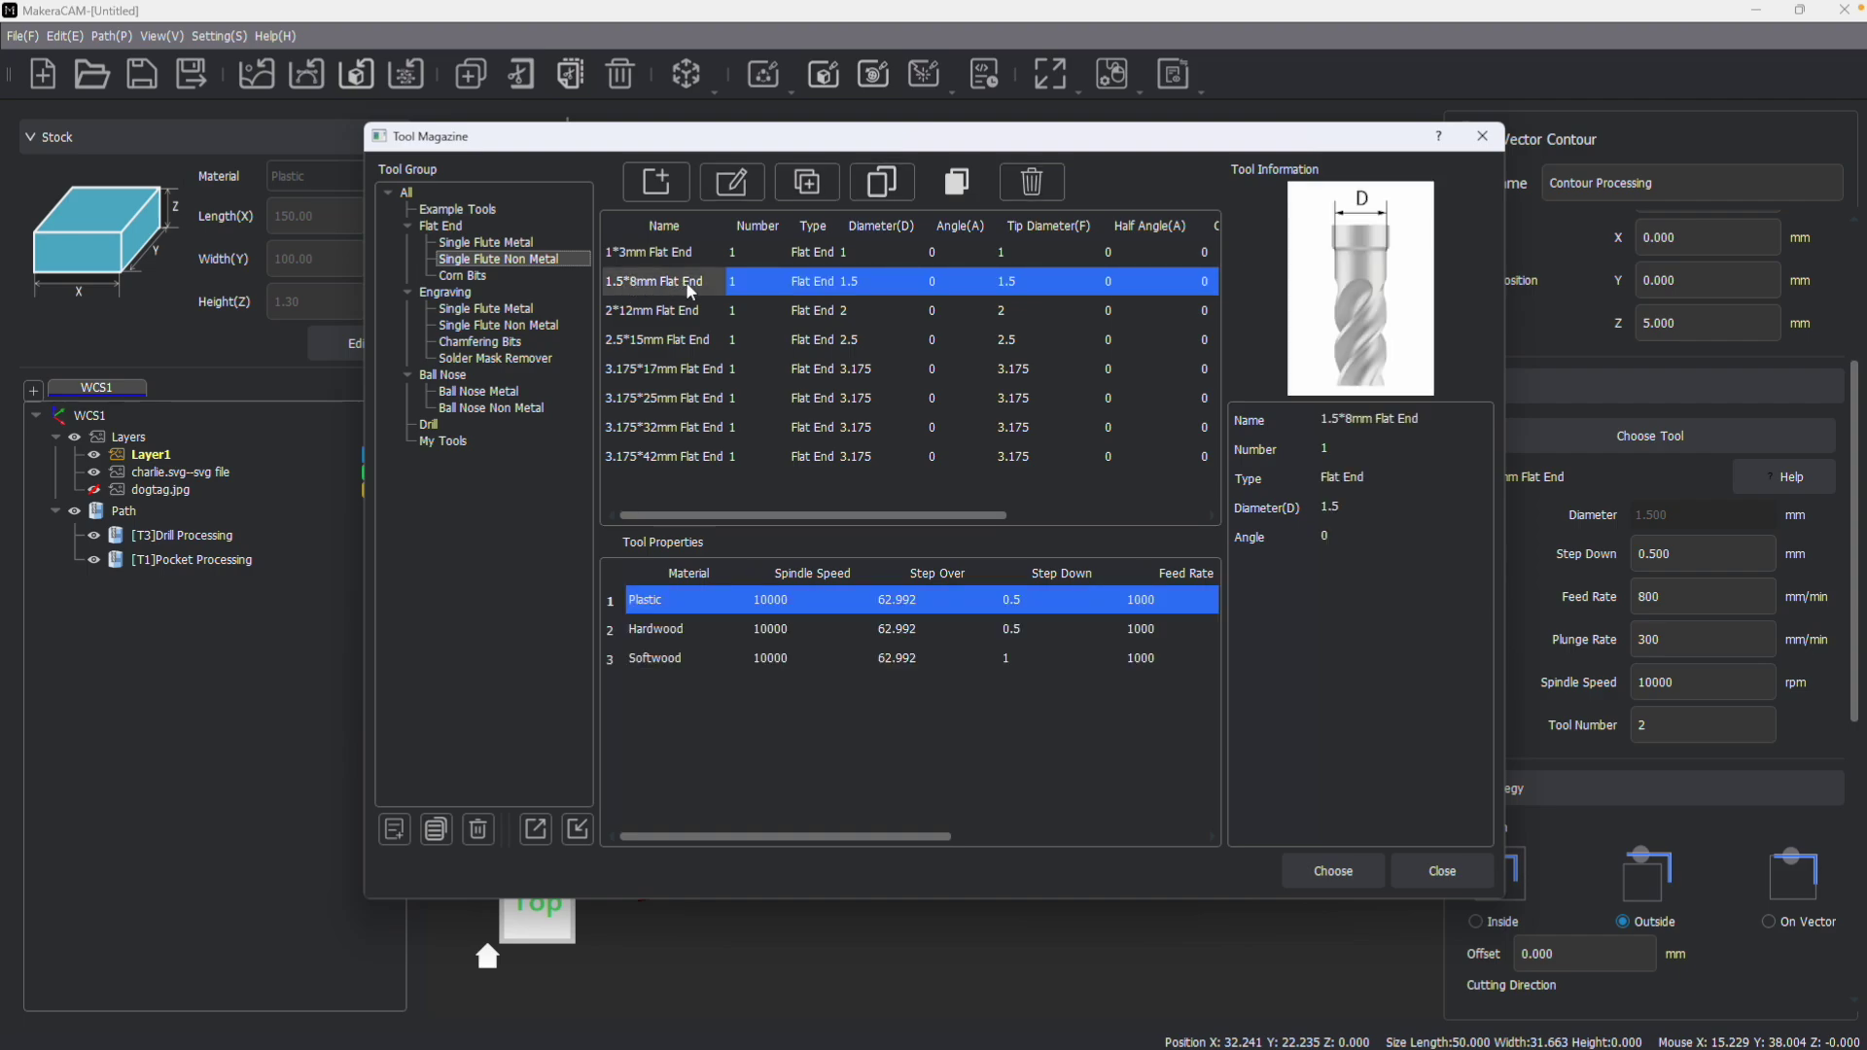
click(644, 252)
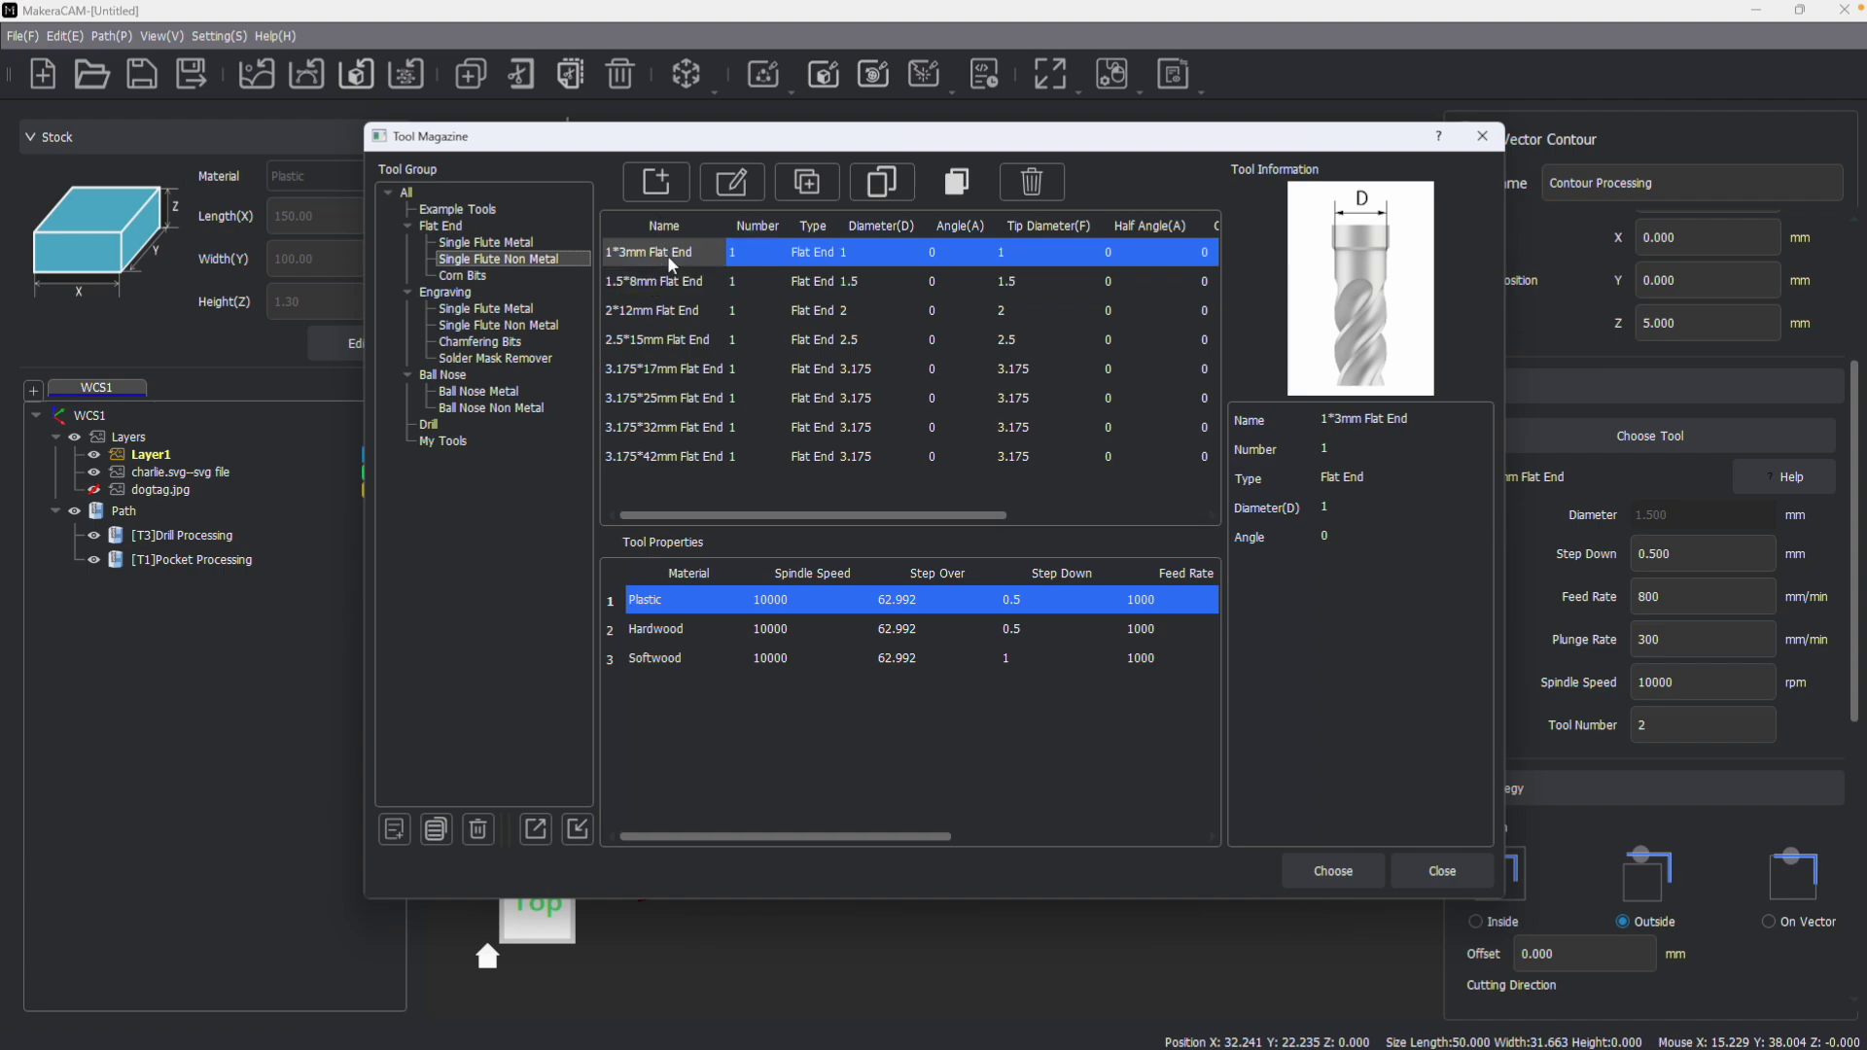
click(664, 303)
click(650, 274)
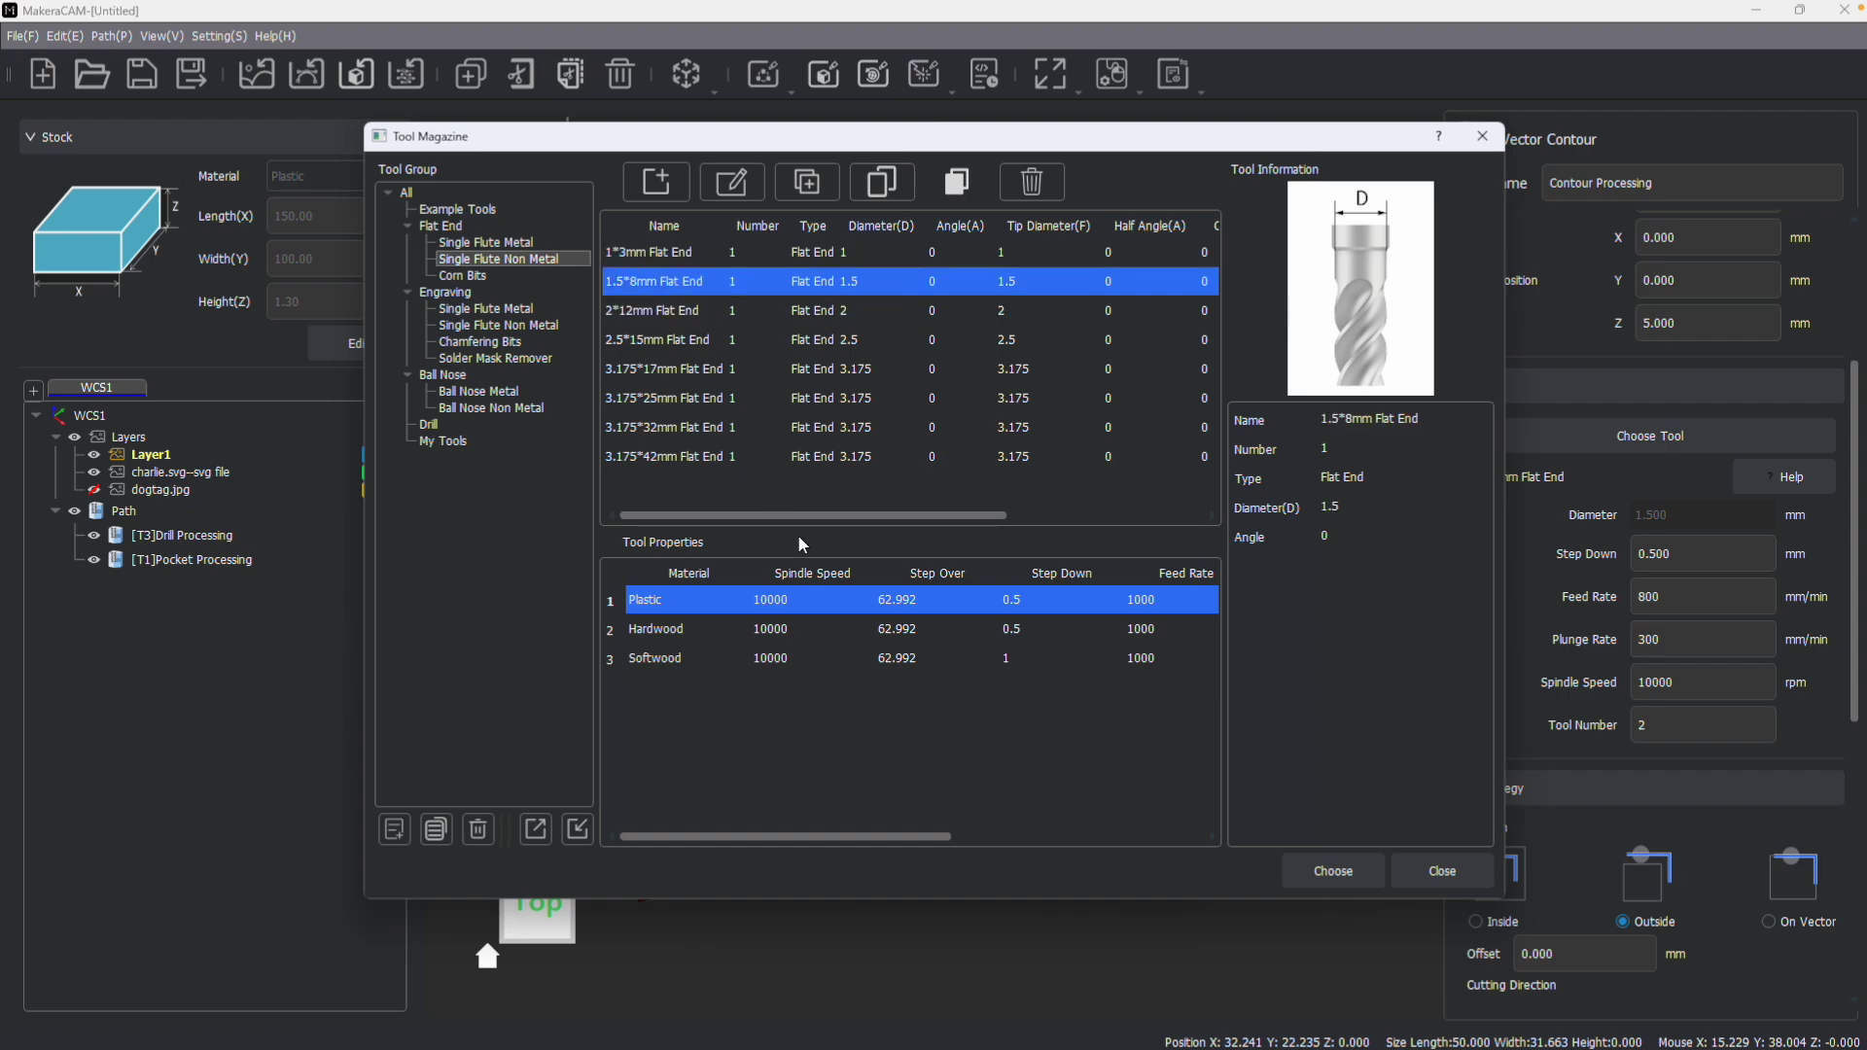
click(1330, 872)
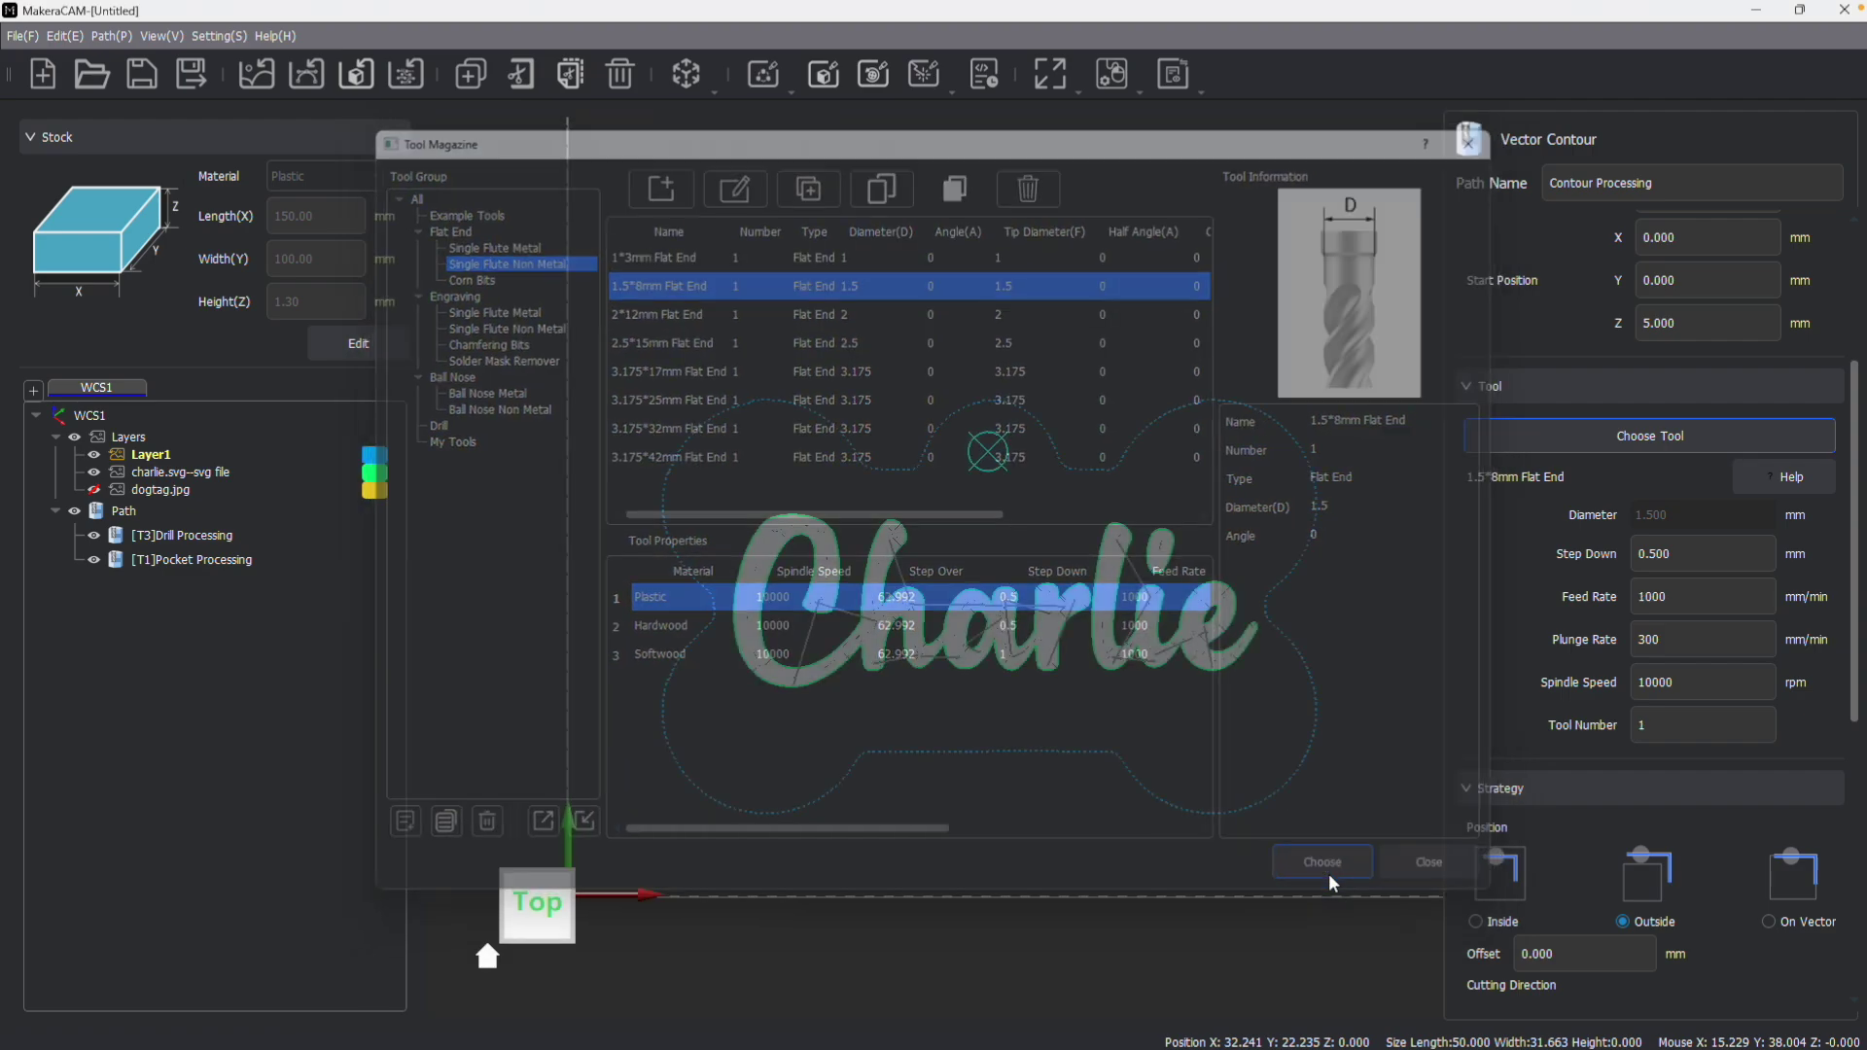
click(1646, 613)
drag(1690, 598, 1620, 603)
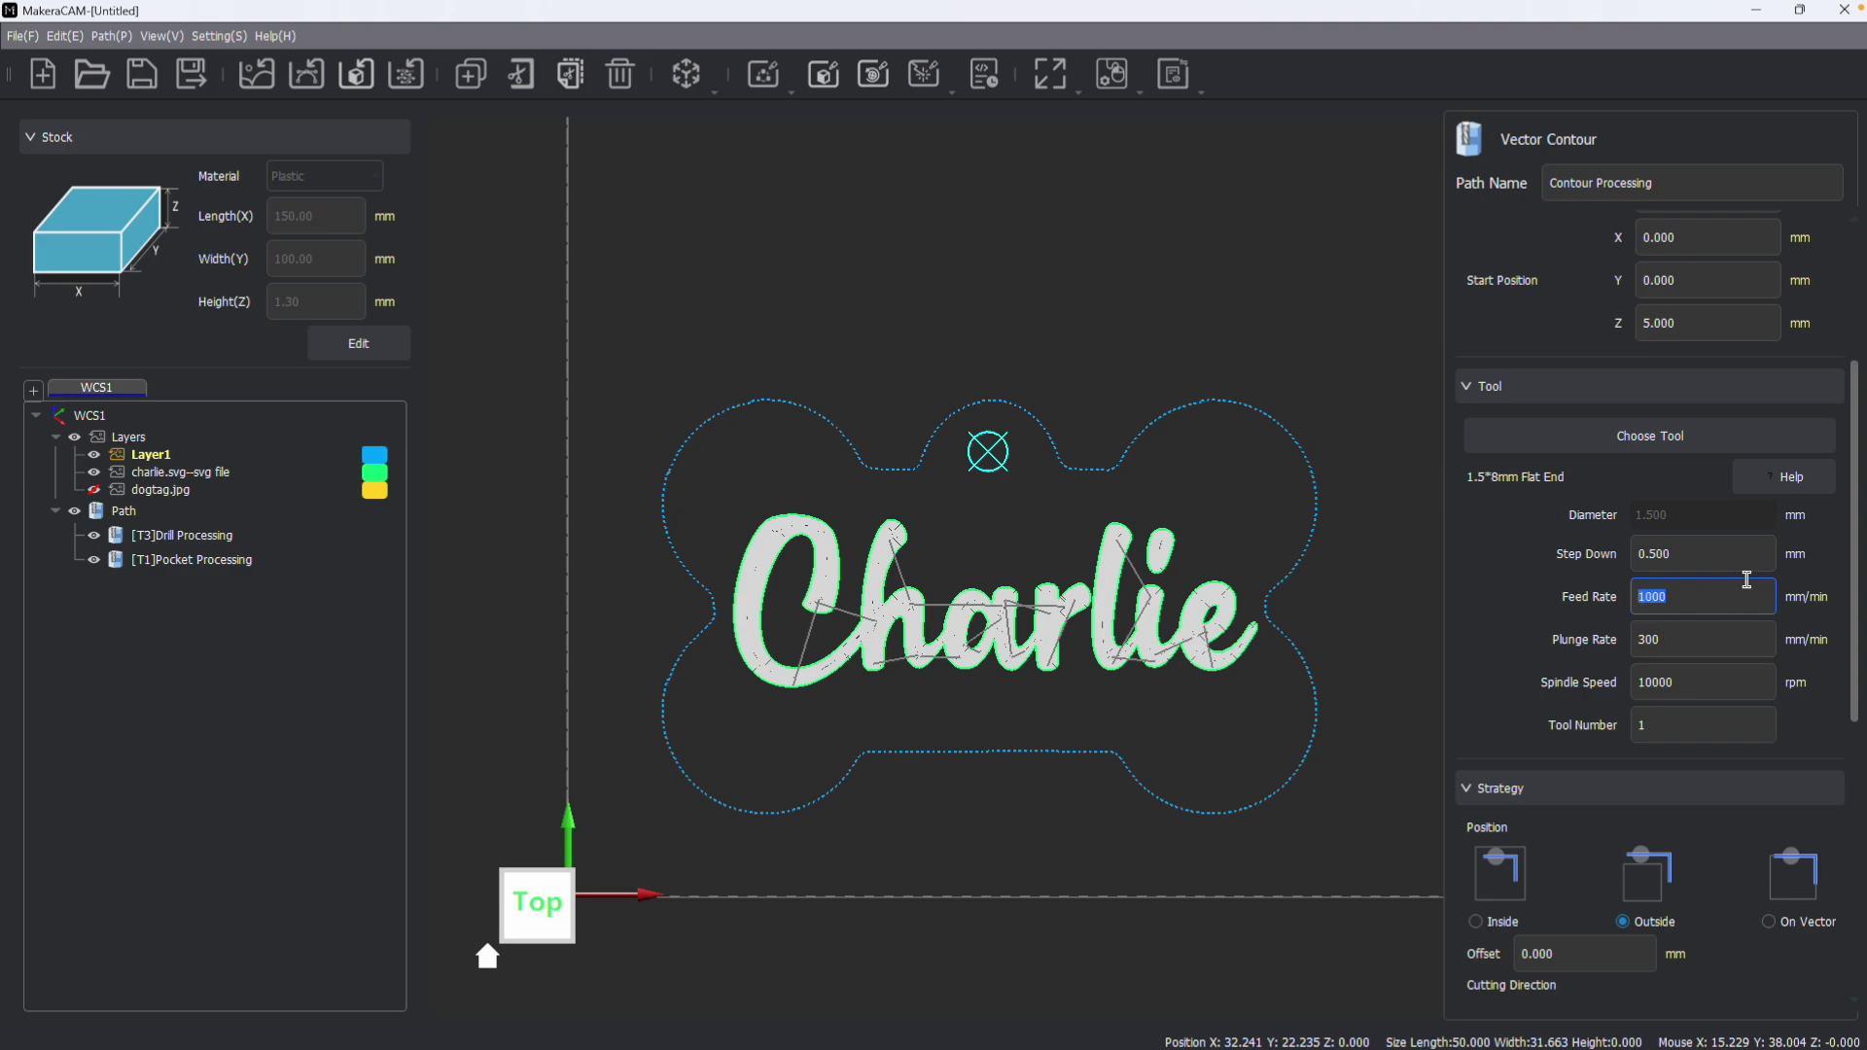
Step: Set the contour feed rate to 800 mm/min and keep the cut Outside the bone outline
text(80)
scroll(1677, 616, down, 3)
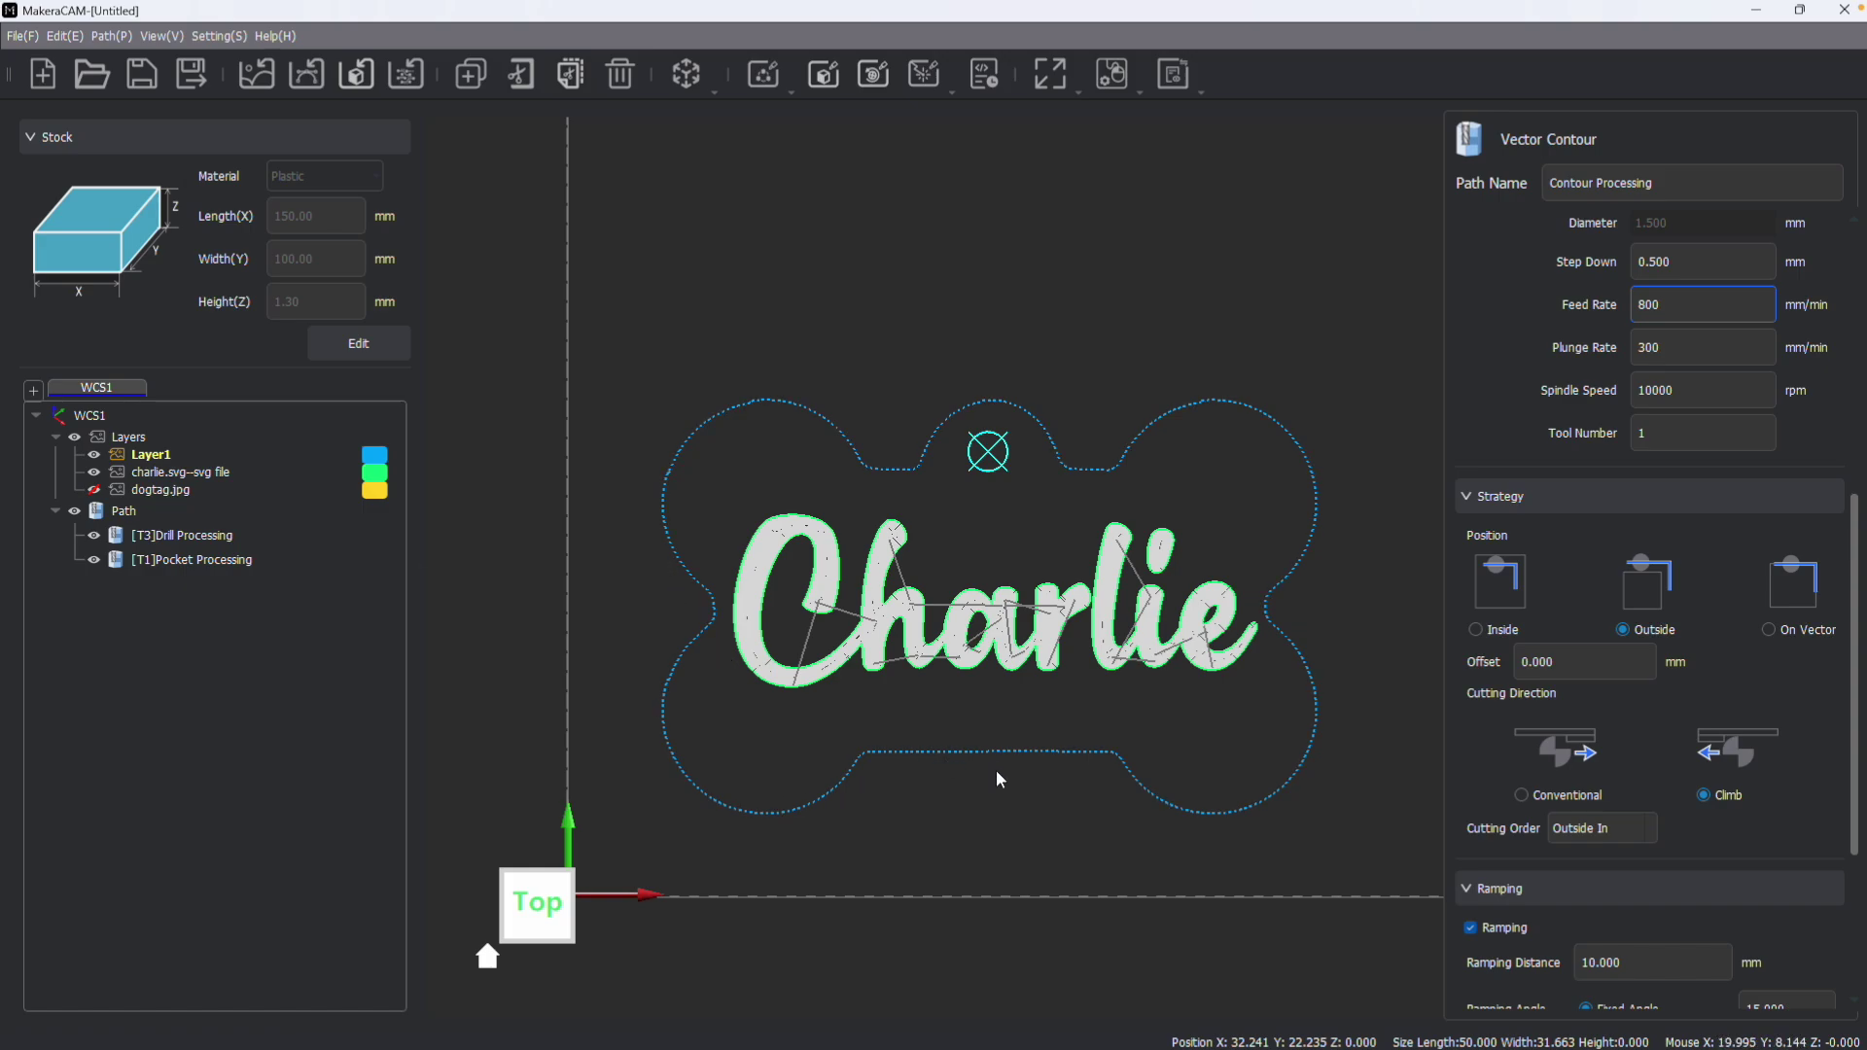
click(1477, 632)
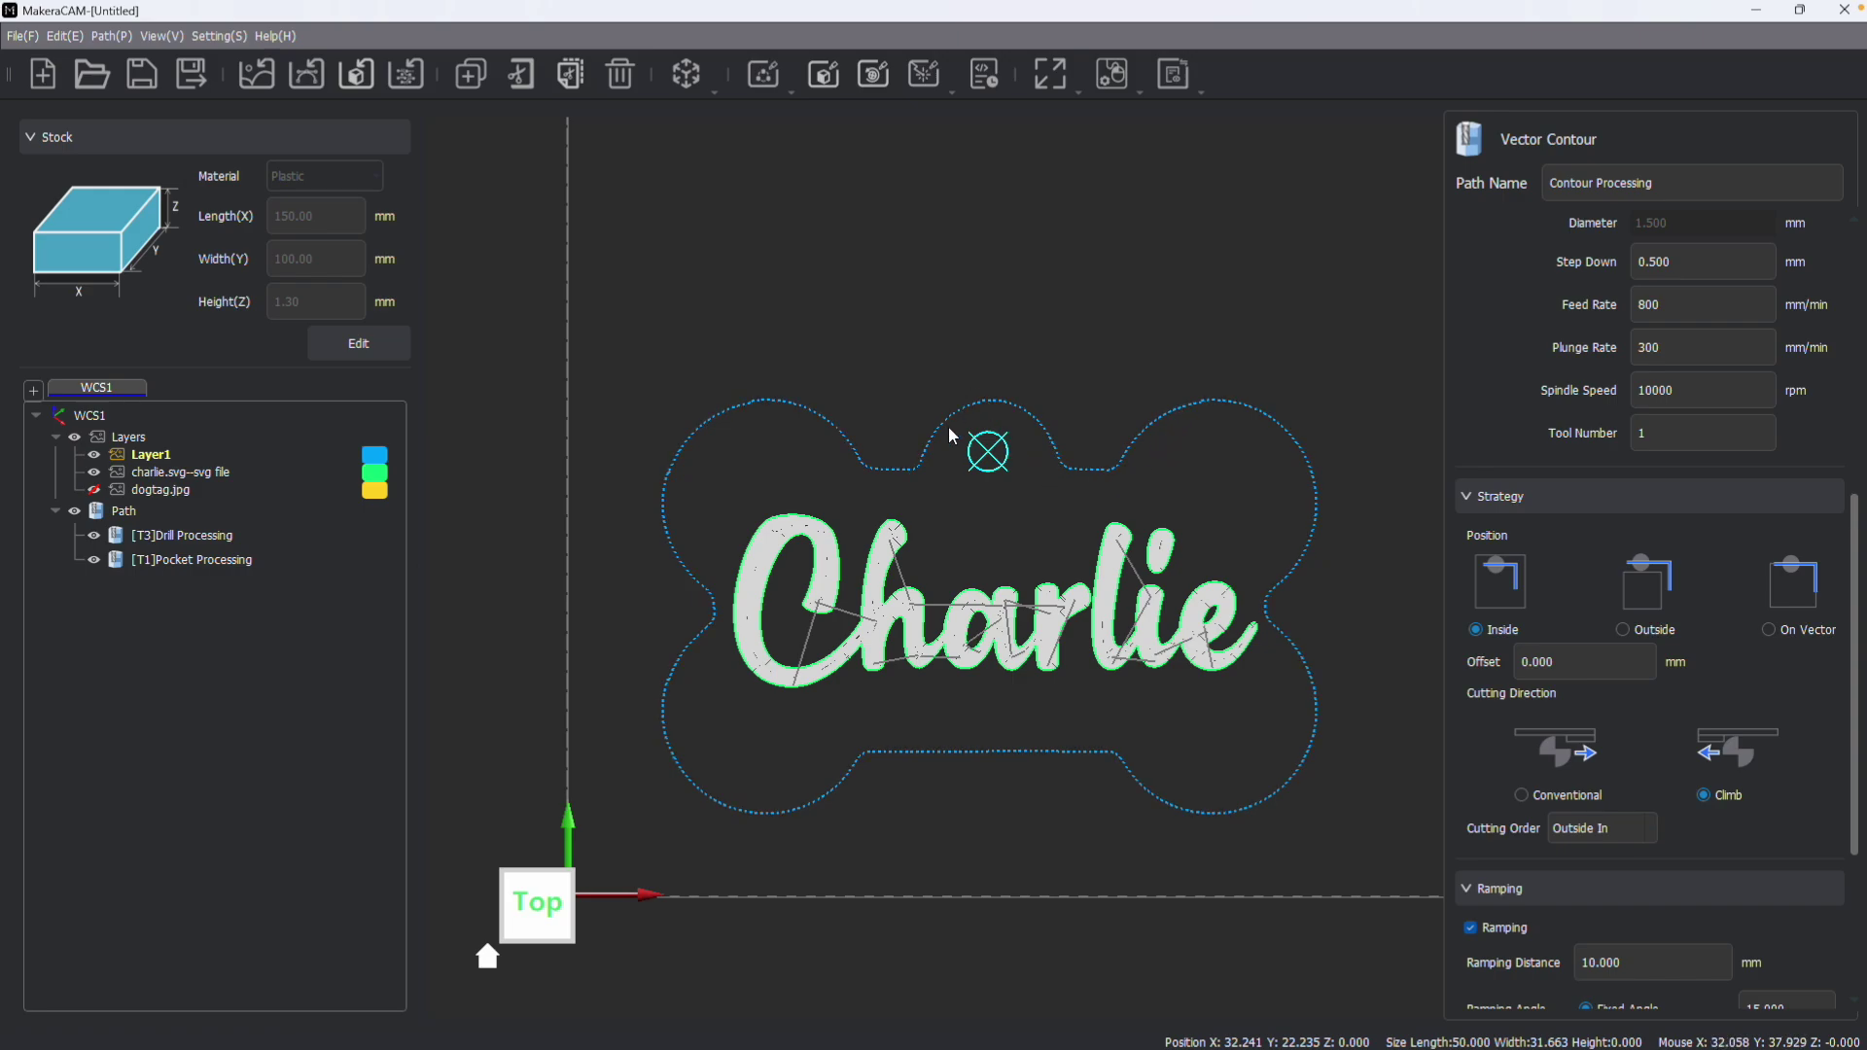
click(1768, 632)
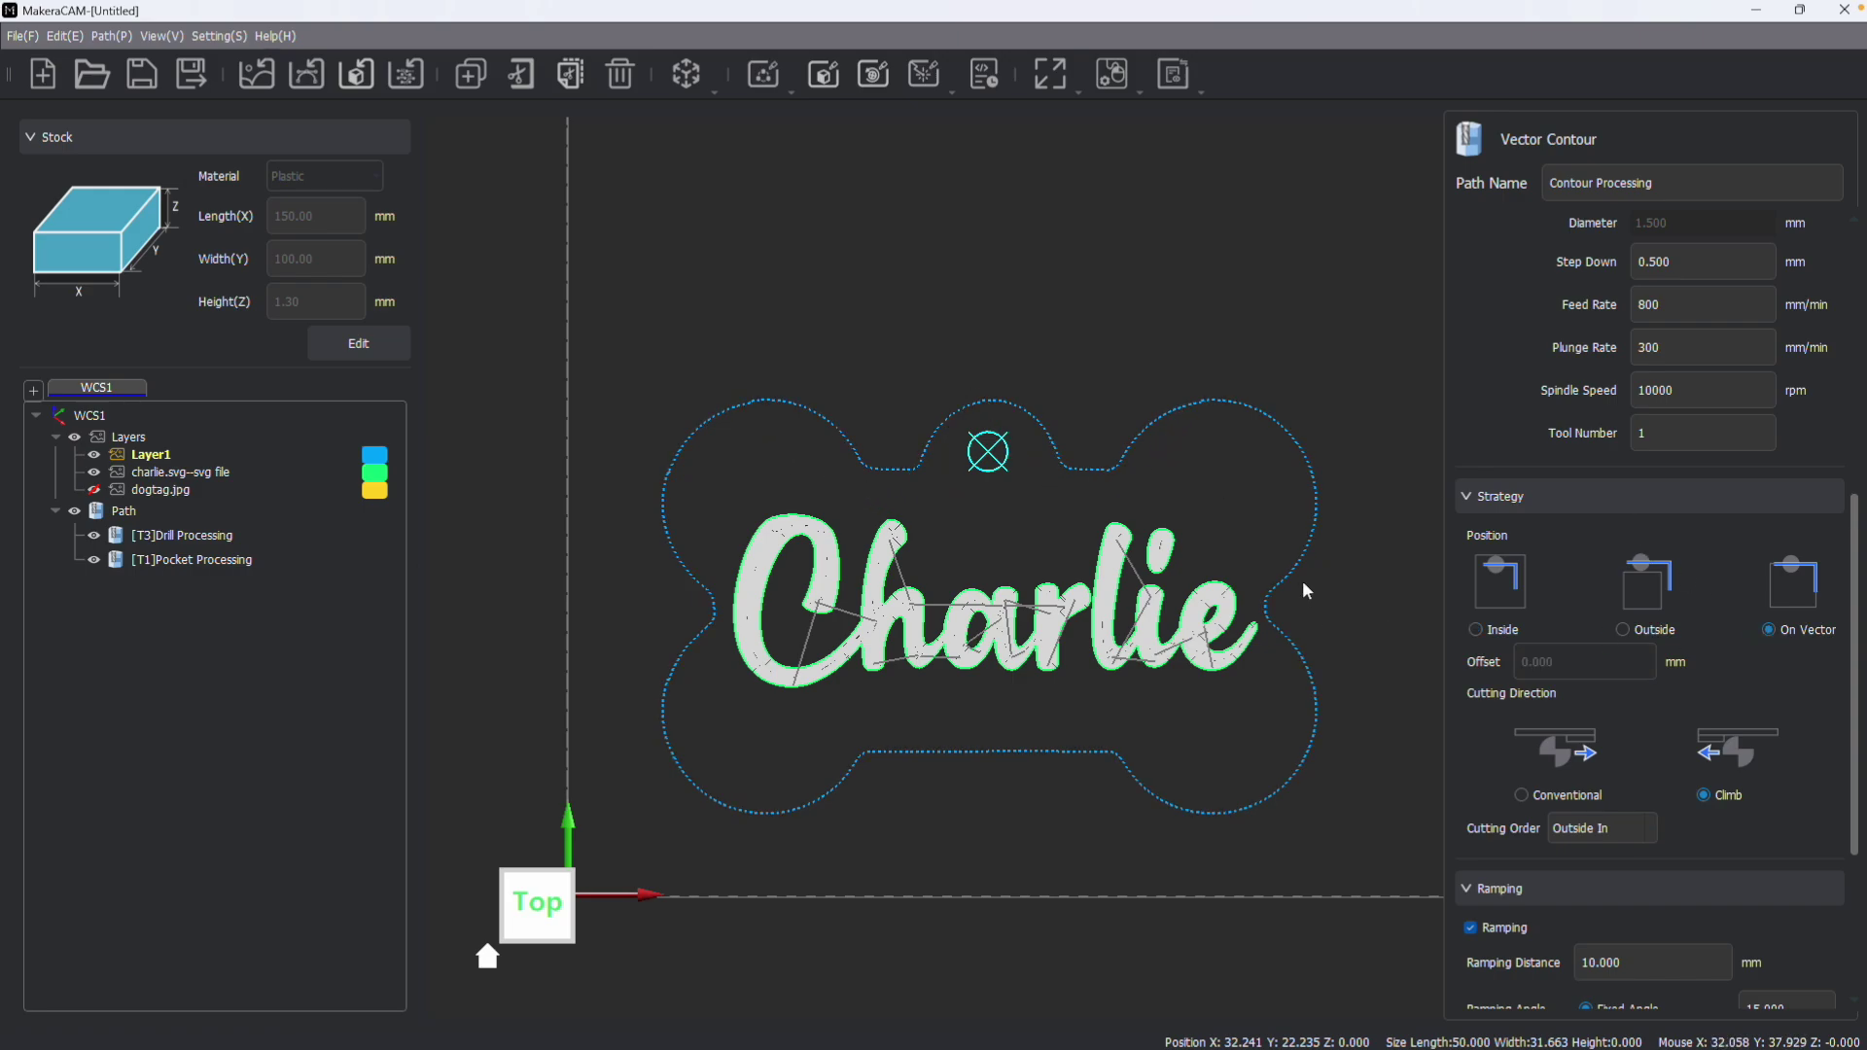
click(1622, 631)
middle_drag(1344, 553, 1270, 535)
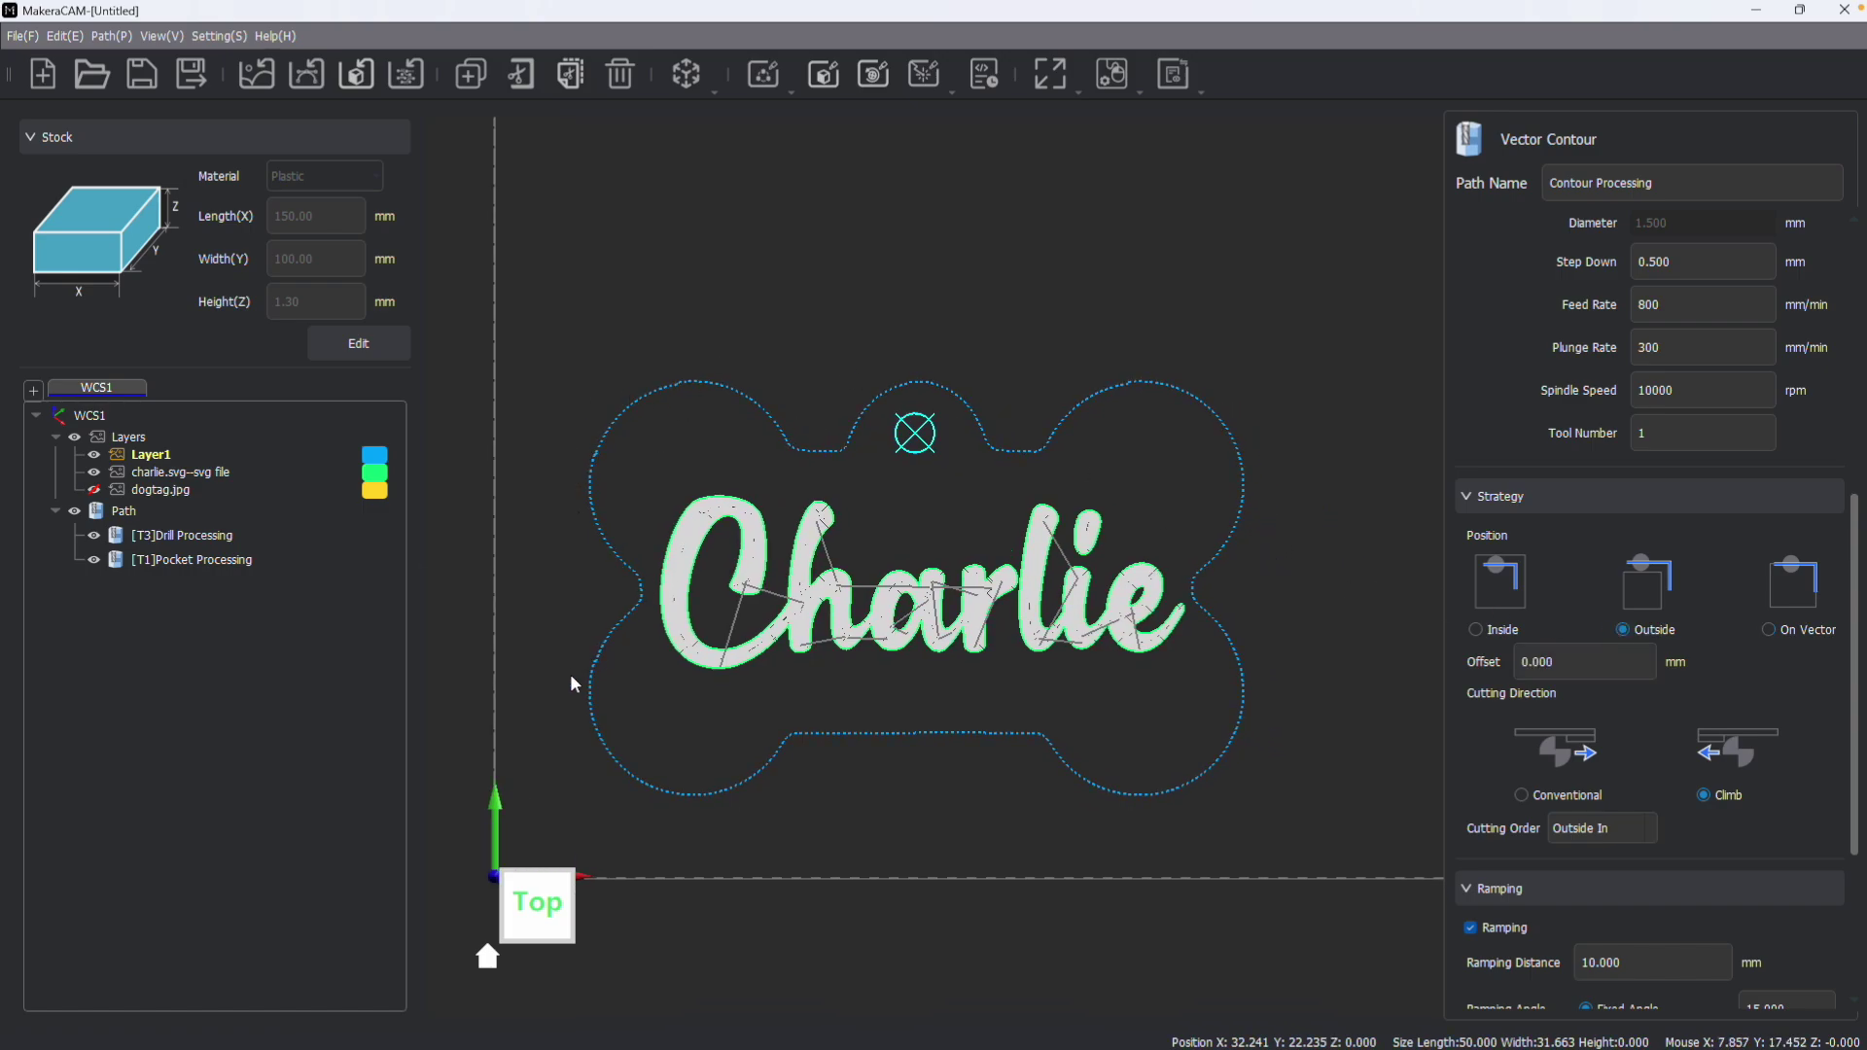
middle_drag(903, 765, 902, 686)
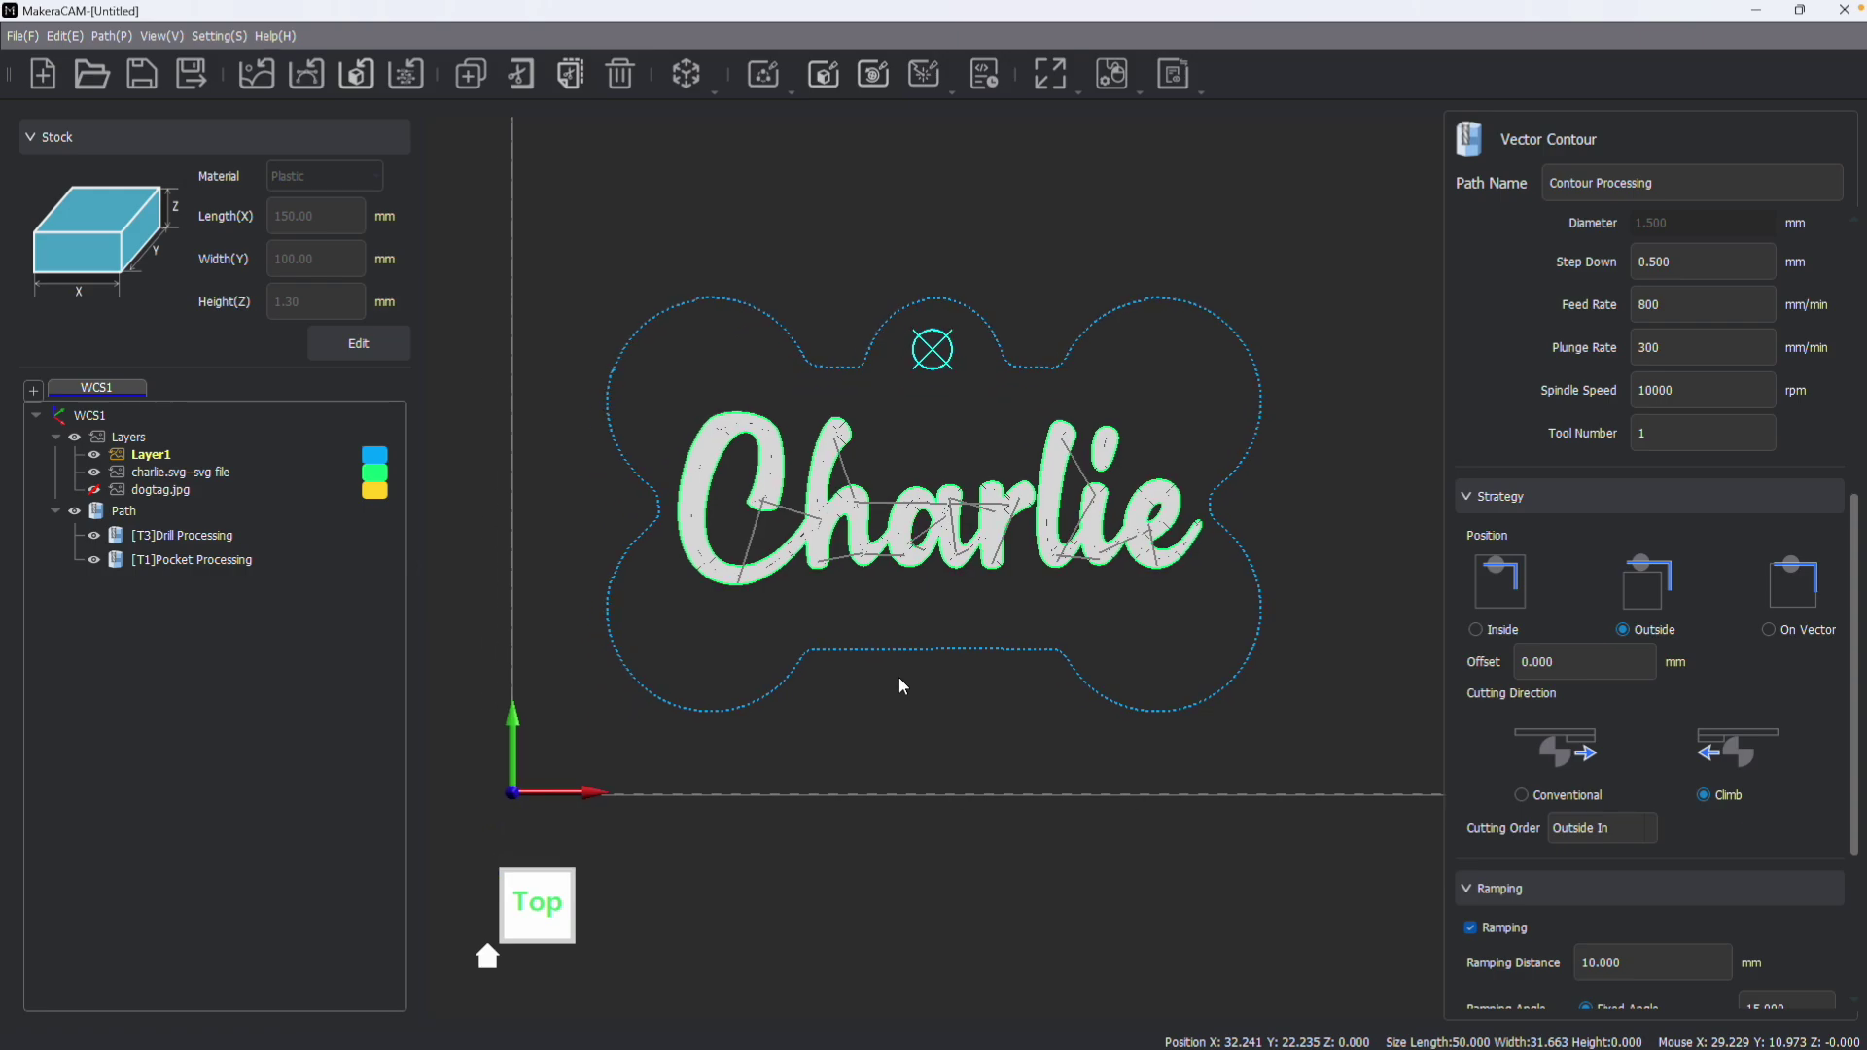
scroll(1515, 738, down, 3)
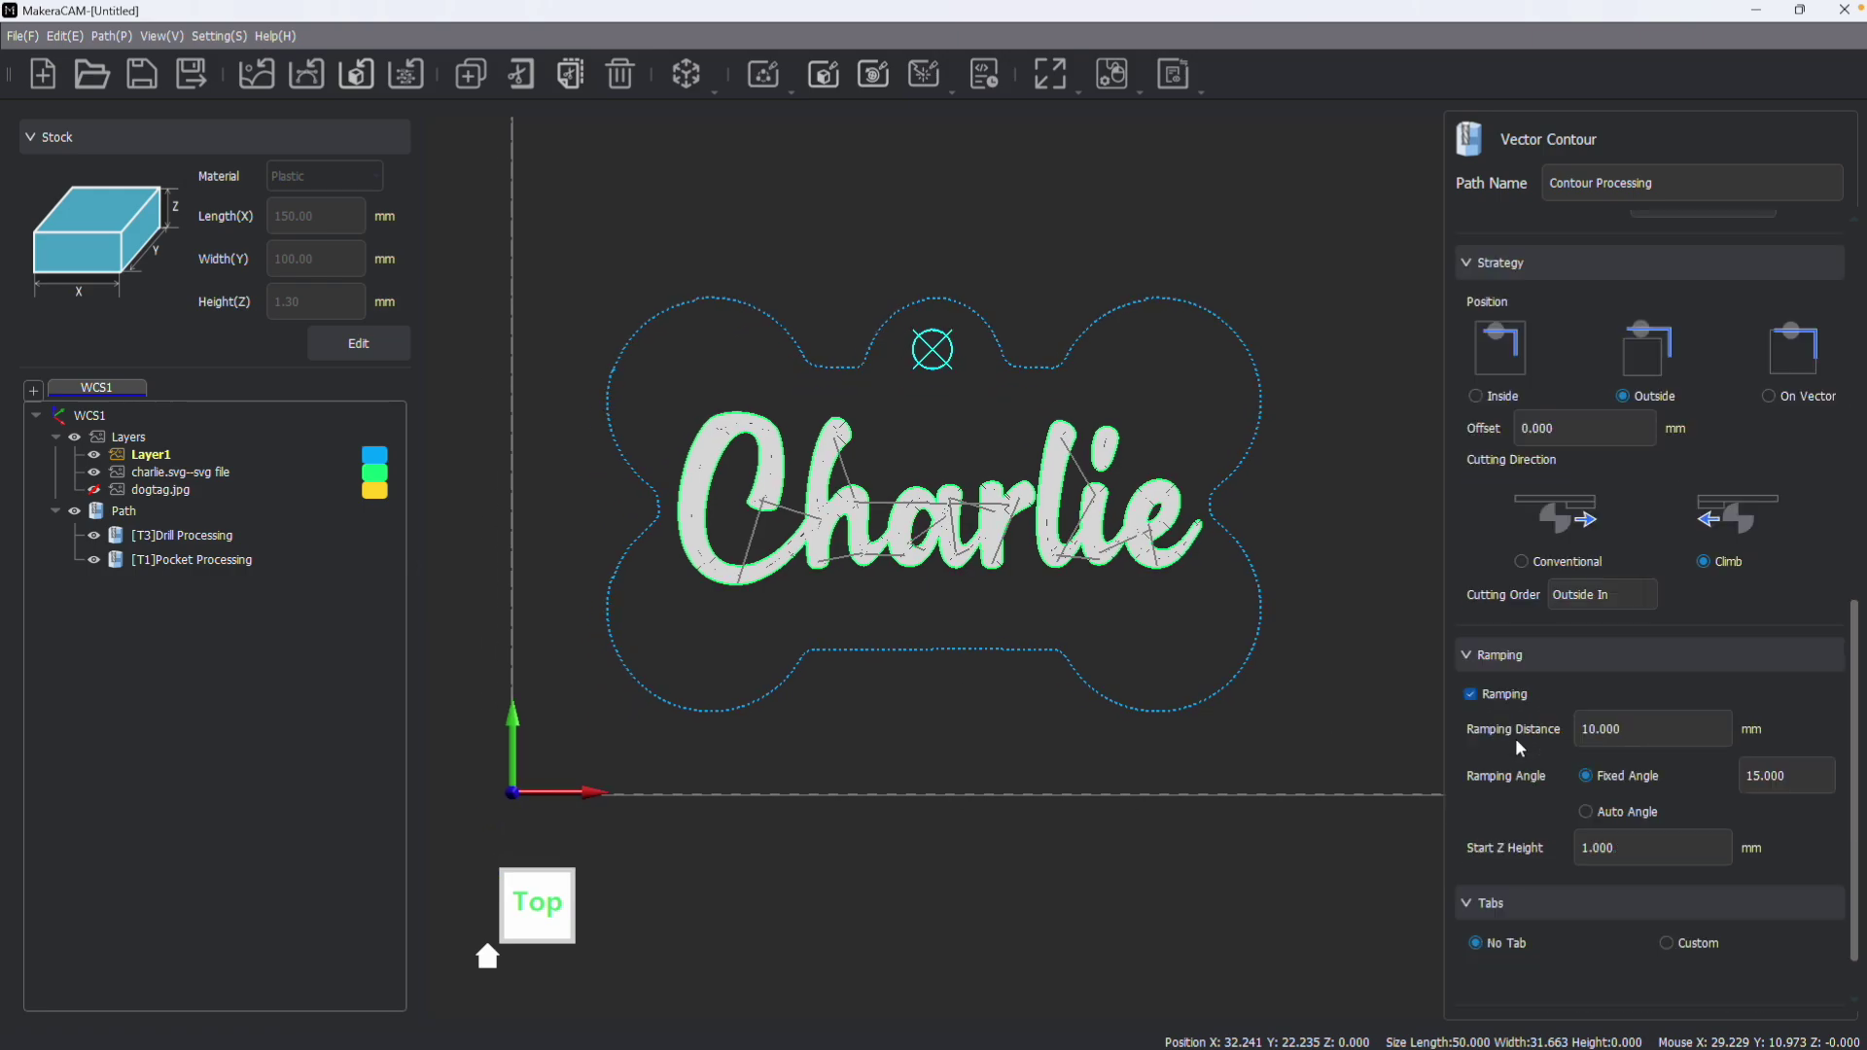
scroll(1587, 721, down, 1)
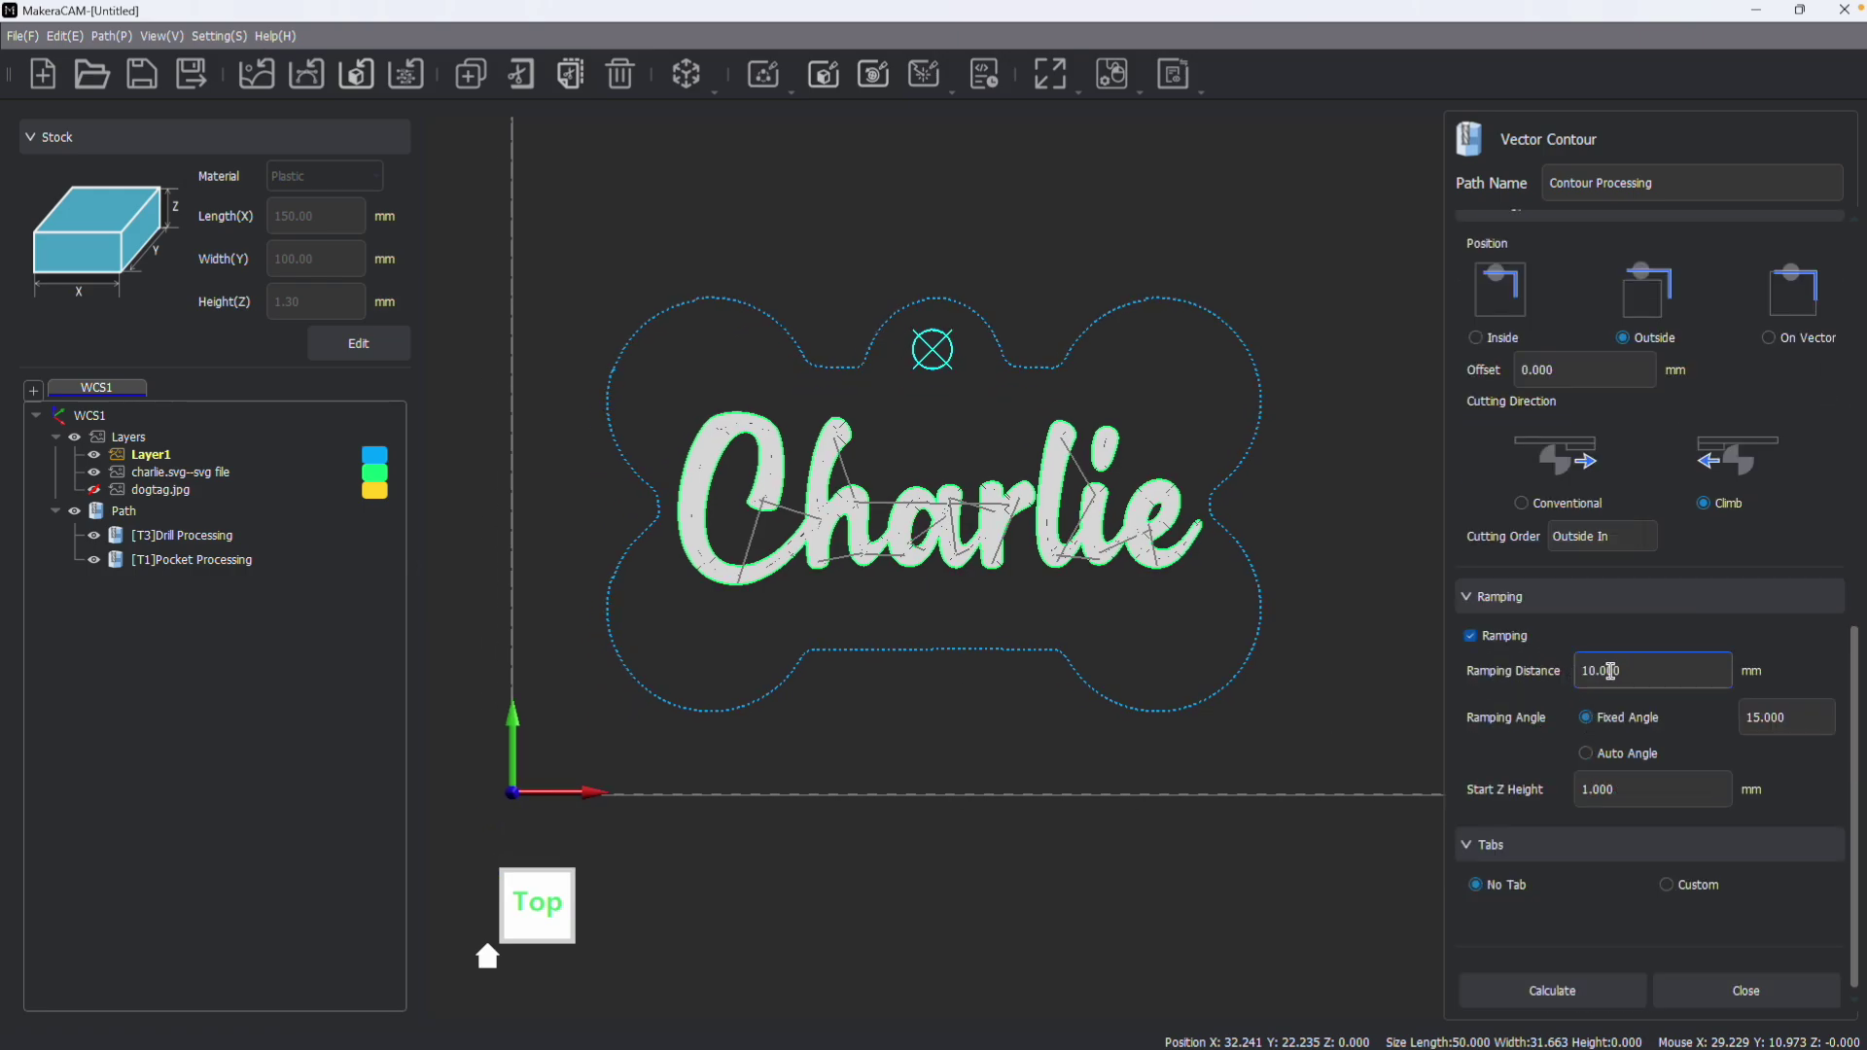
scroll(1580, 720, down, 1)
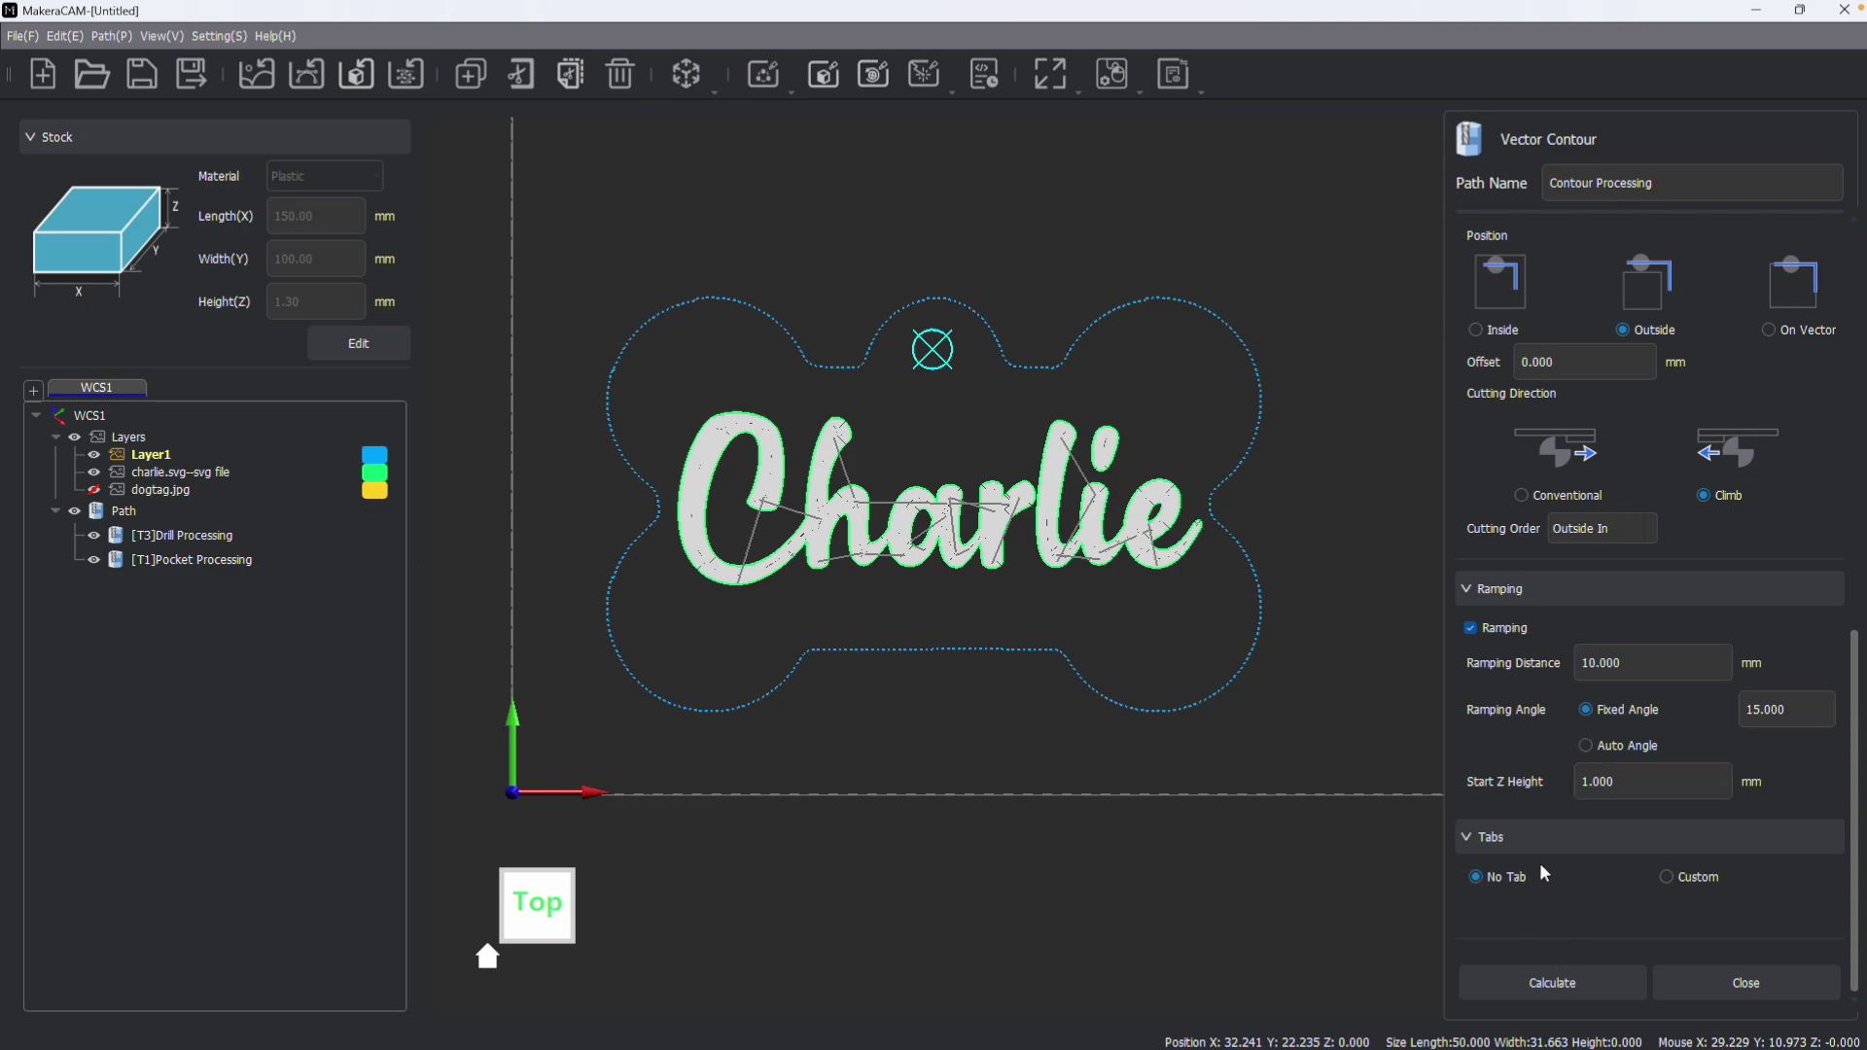
Step: Switch tabs to Custom, place then clear a tab, and calculate the contour toolpath
click(1668, 875)
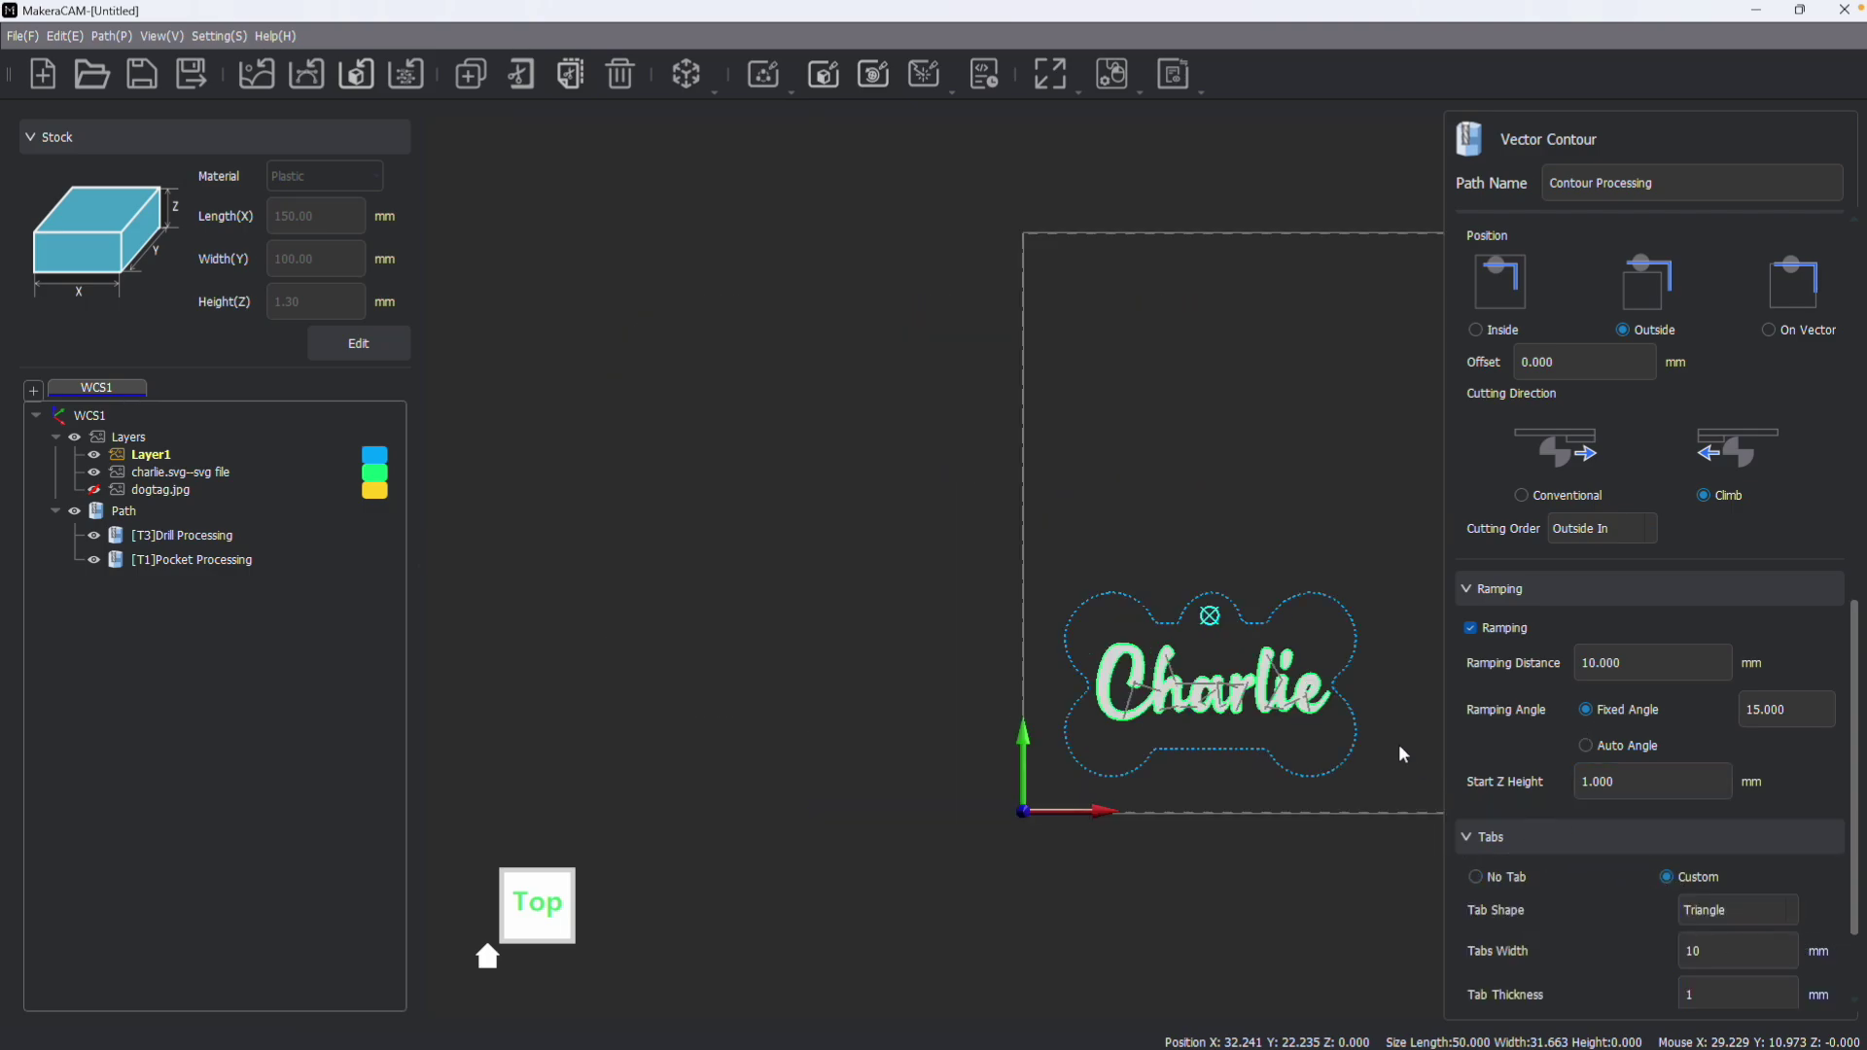
click(911, 625)
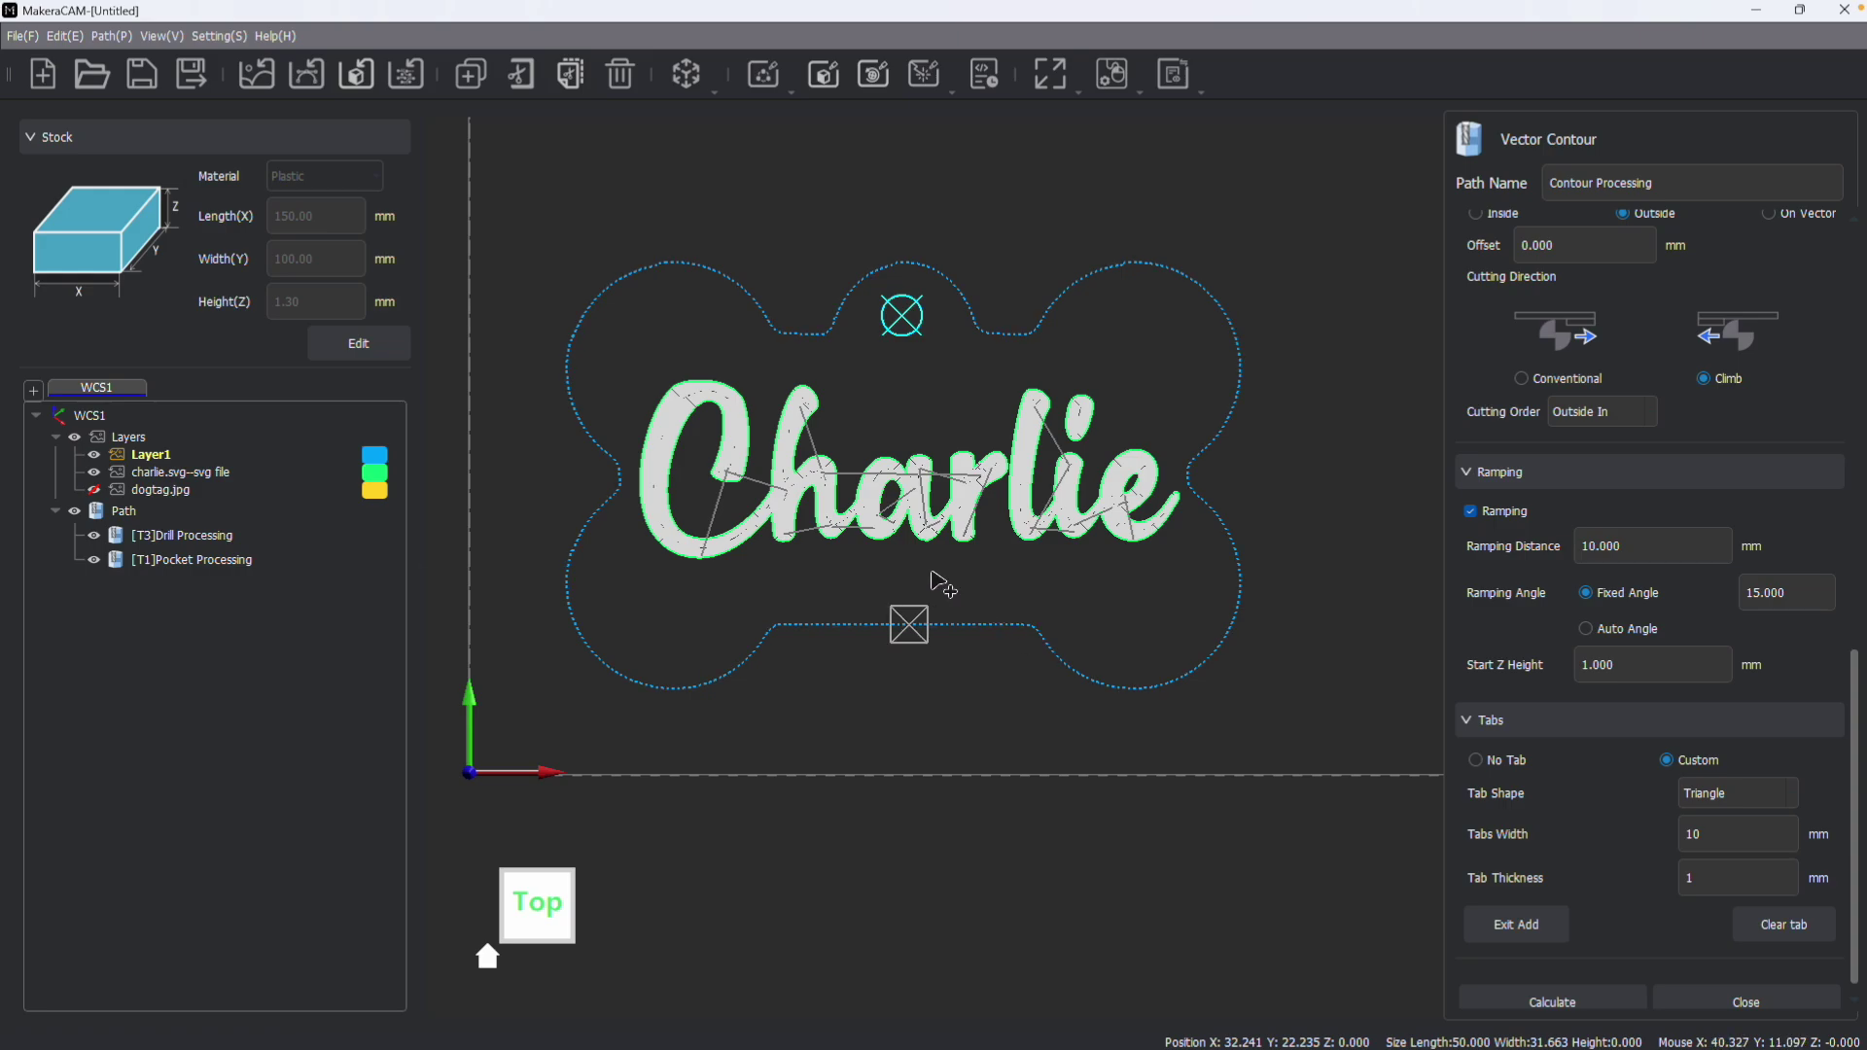
click(1751, 927)
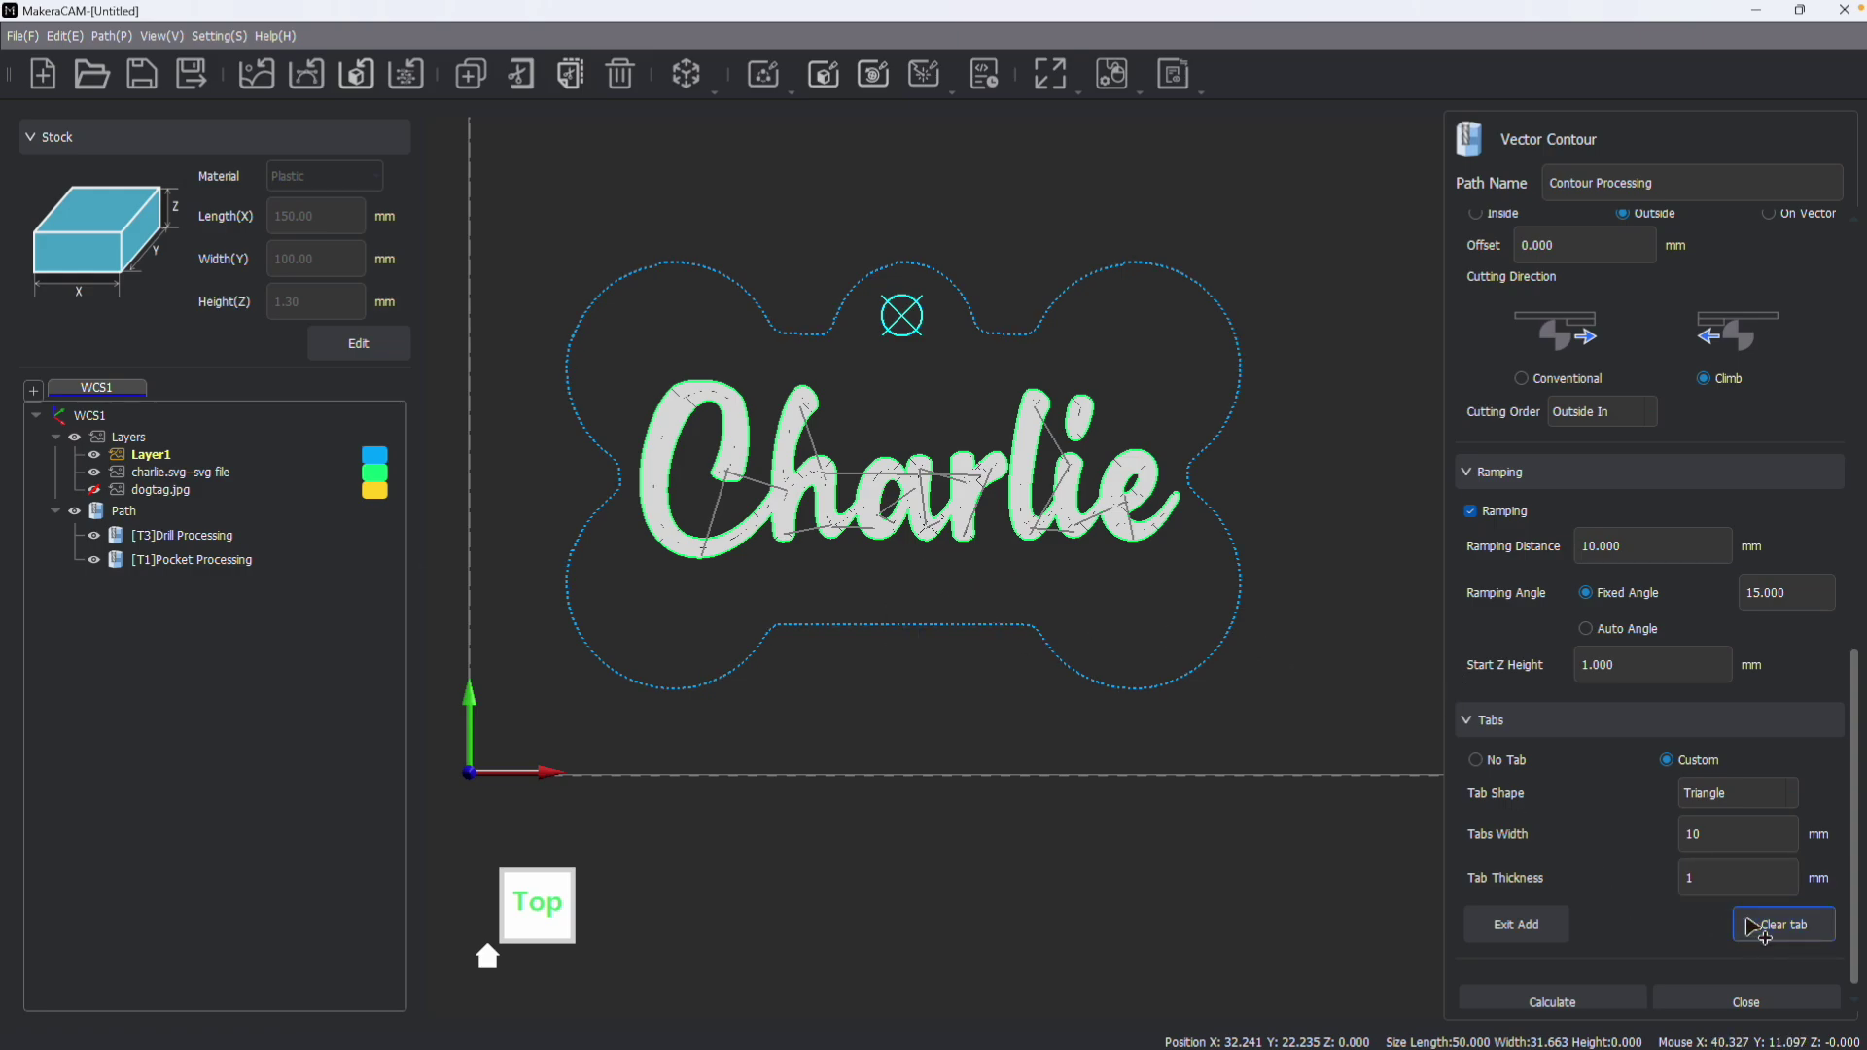
click(1575, 1001)
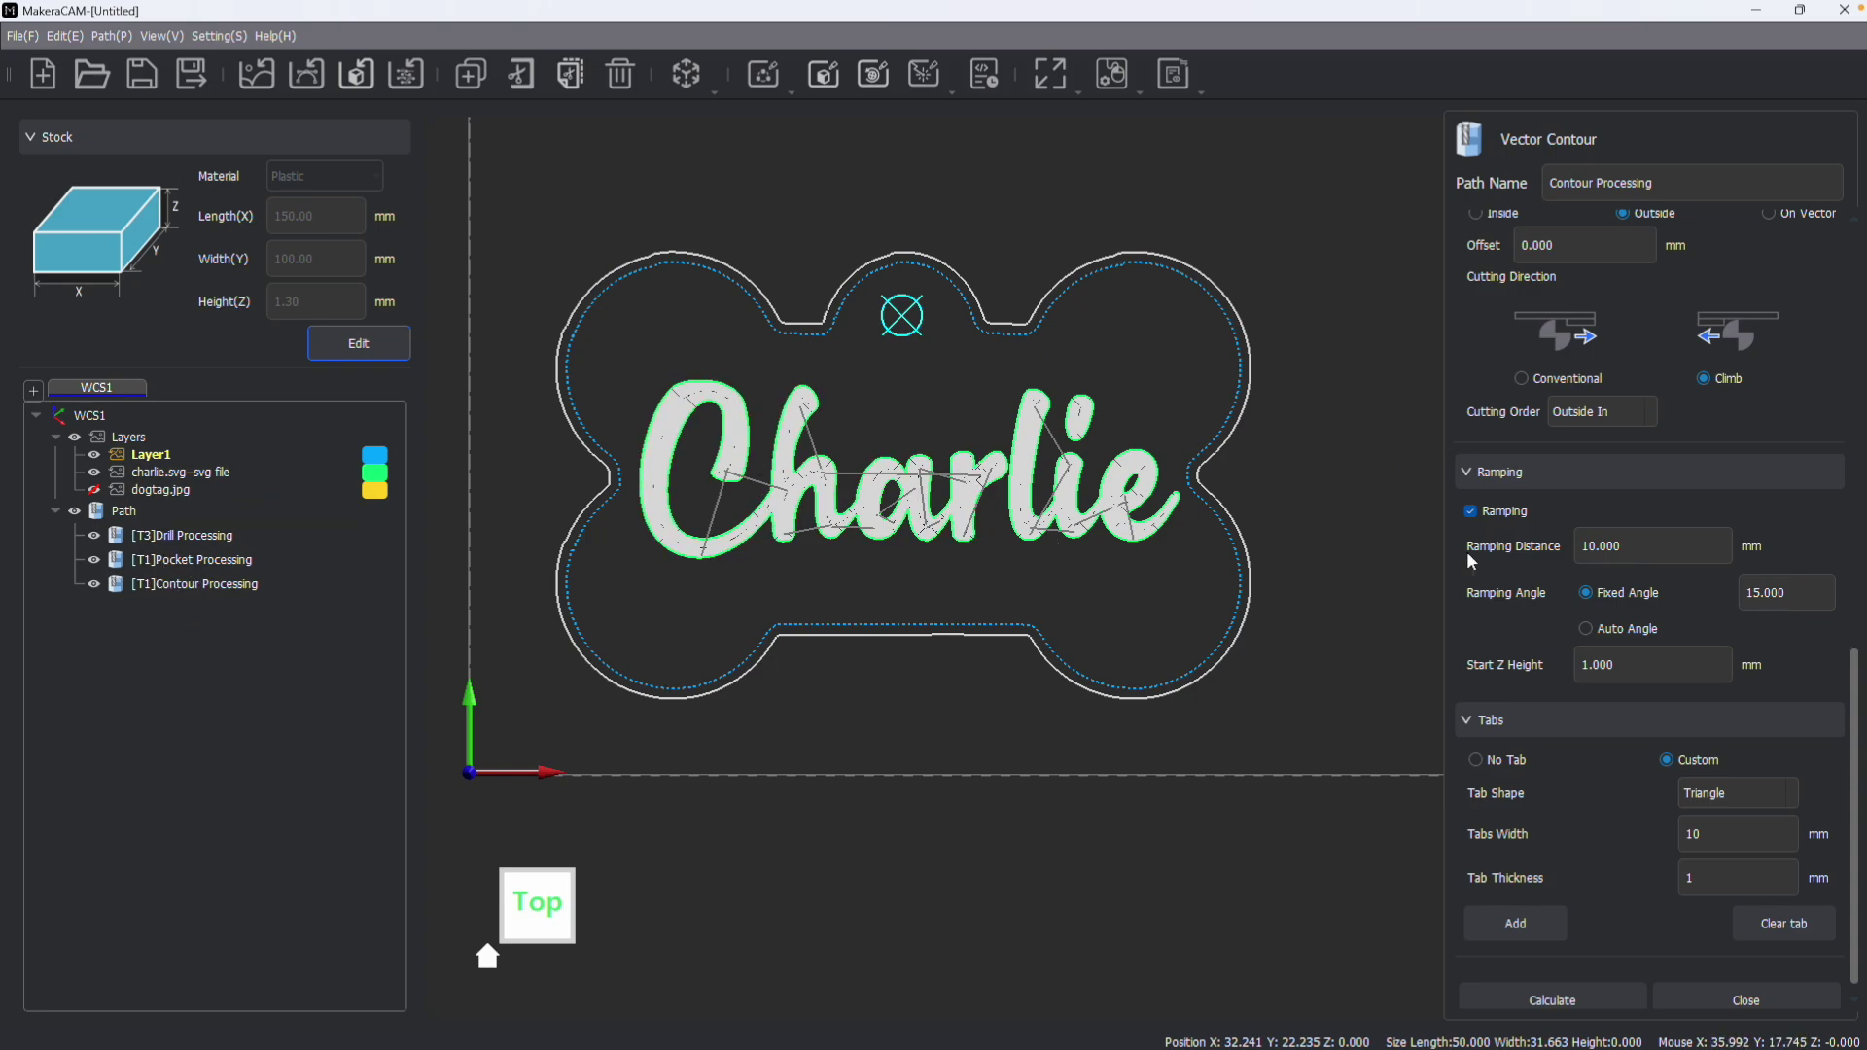
Step: Change the contour's tool number to 2 and recalculate it
scroll(1623, 559, up, 7)
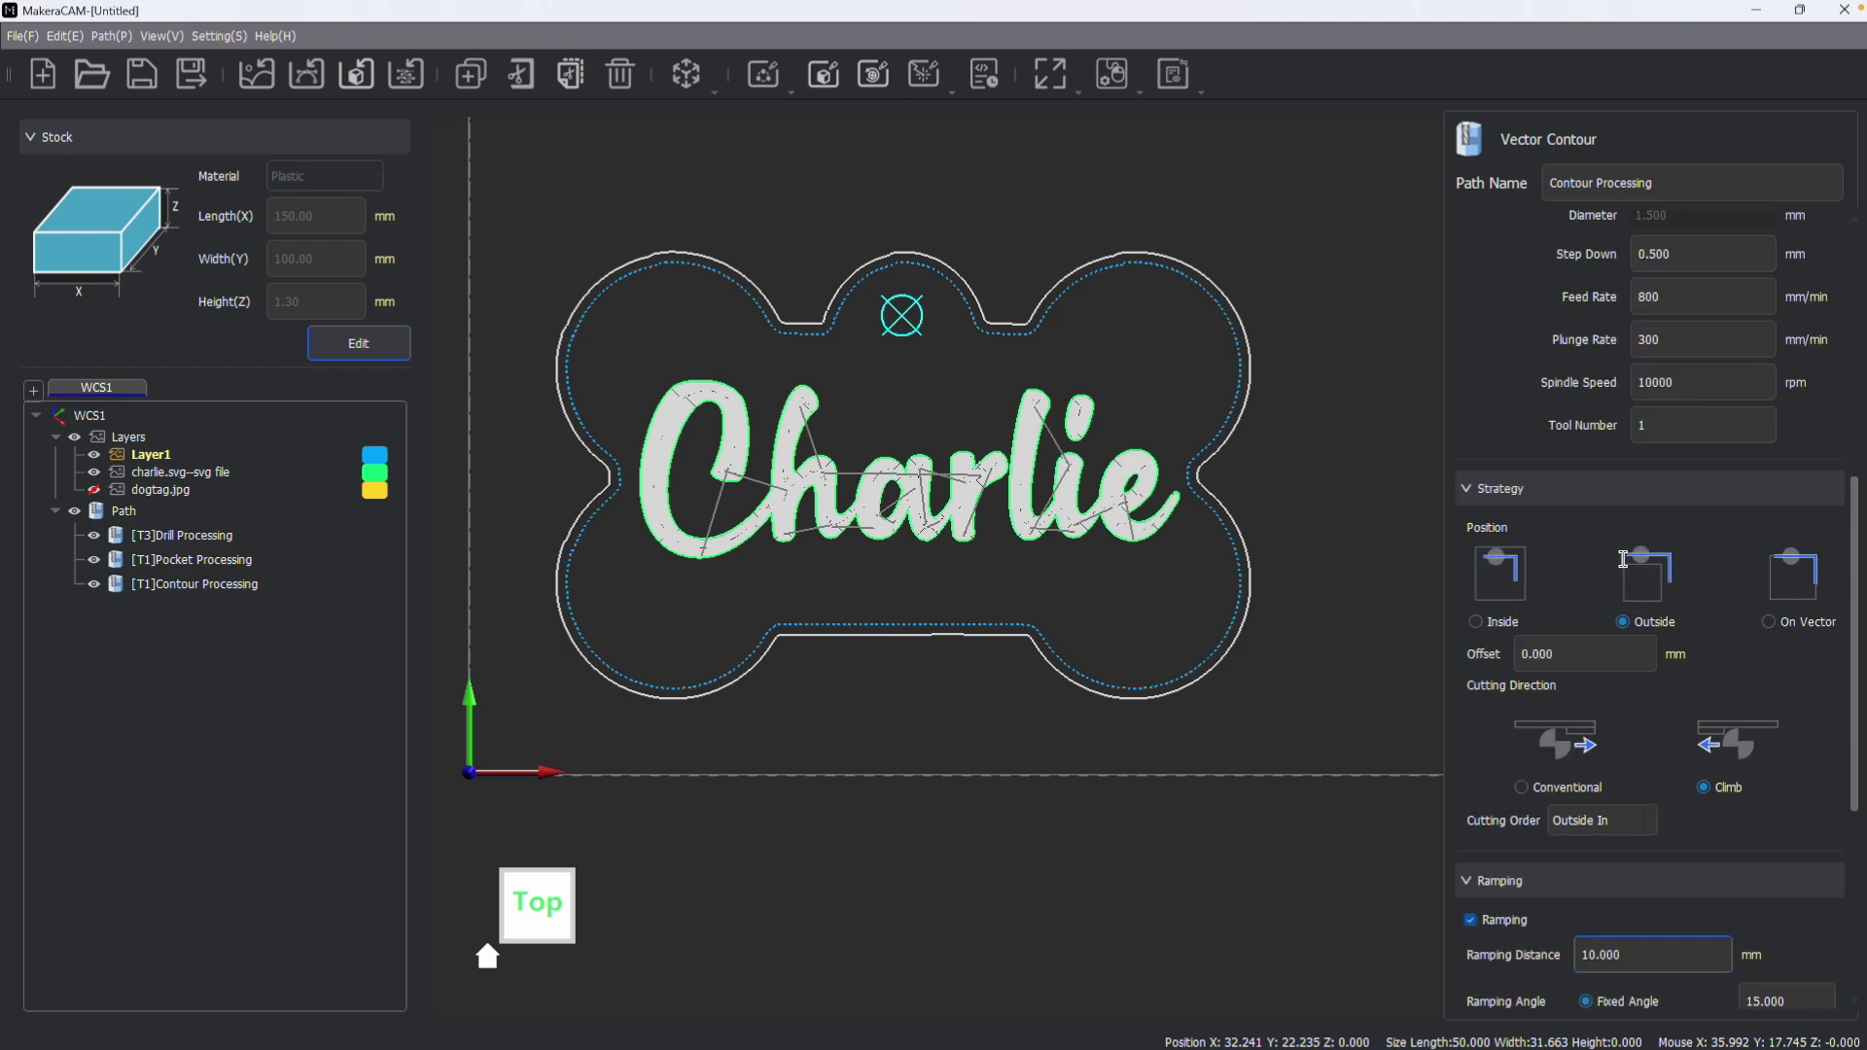
scroll(1623, 559, up, 2)
click(1692, 541)
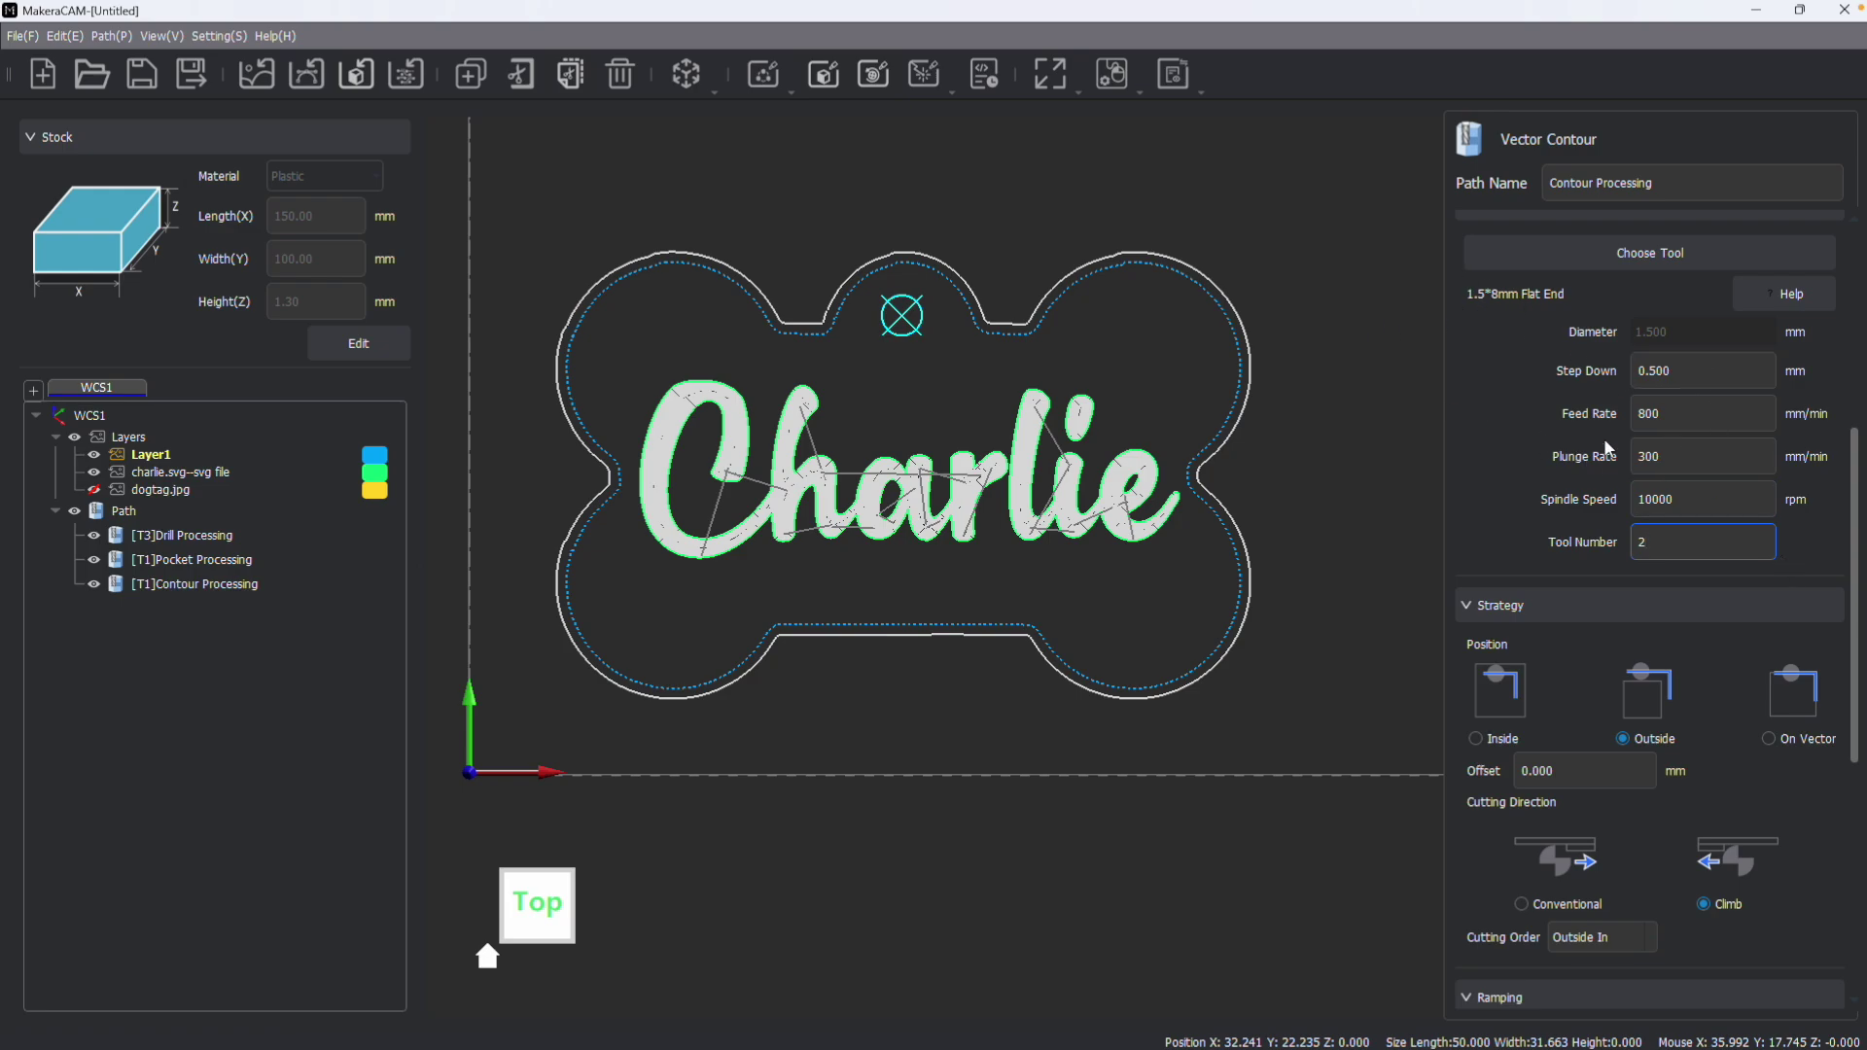
scroll(1604, 438, down, 9)
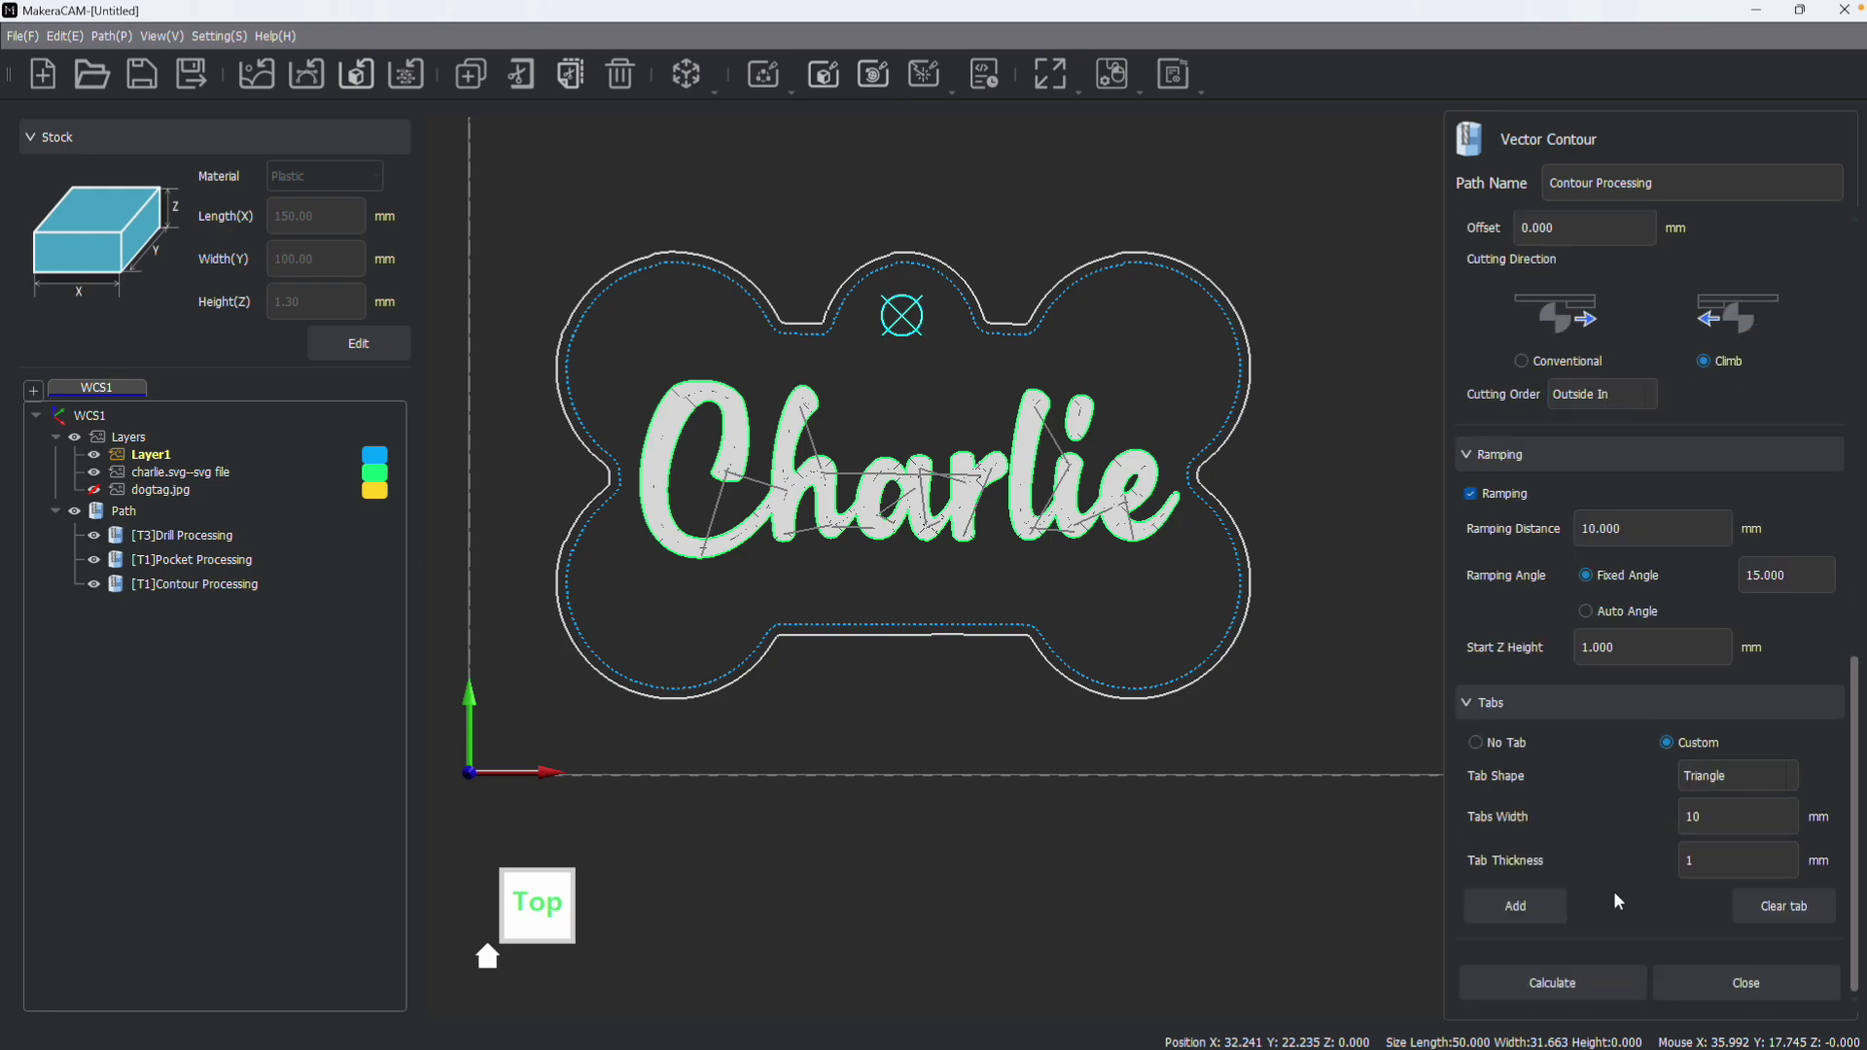
click(1556, 982)
scroll(1334, 698, up, 3)
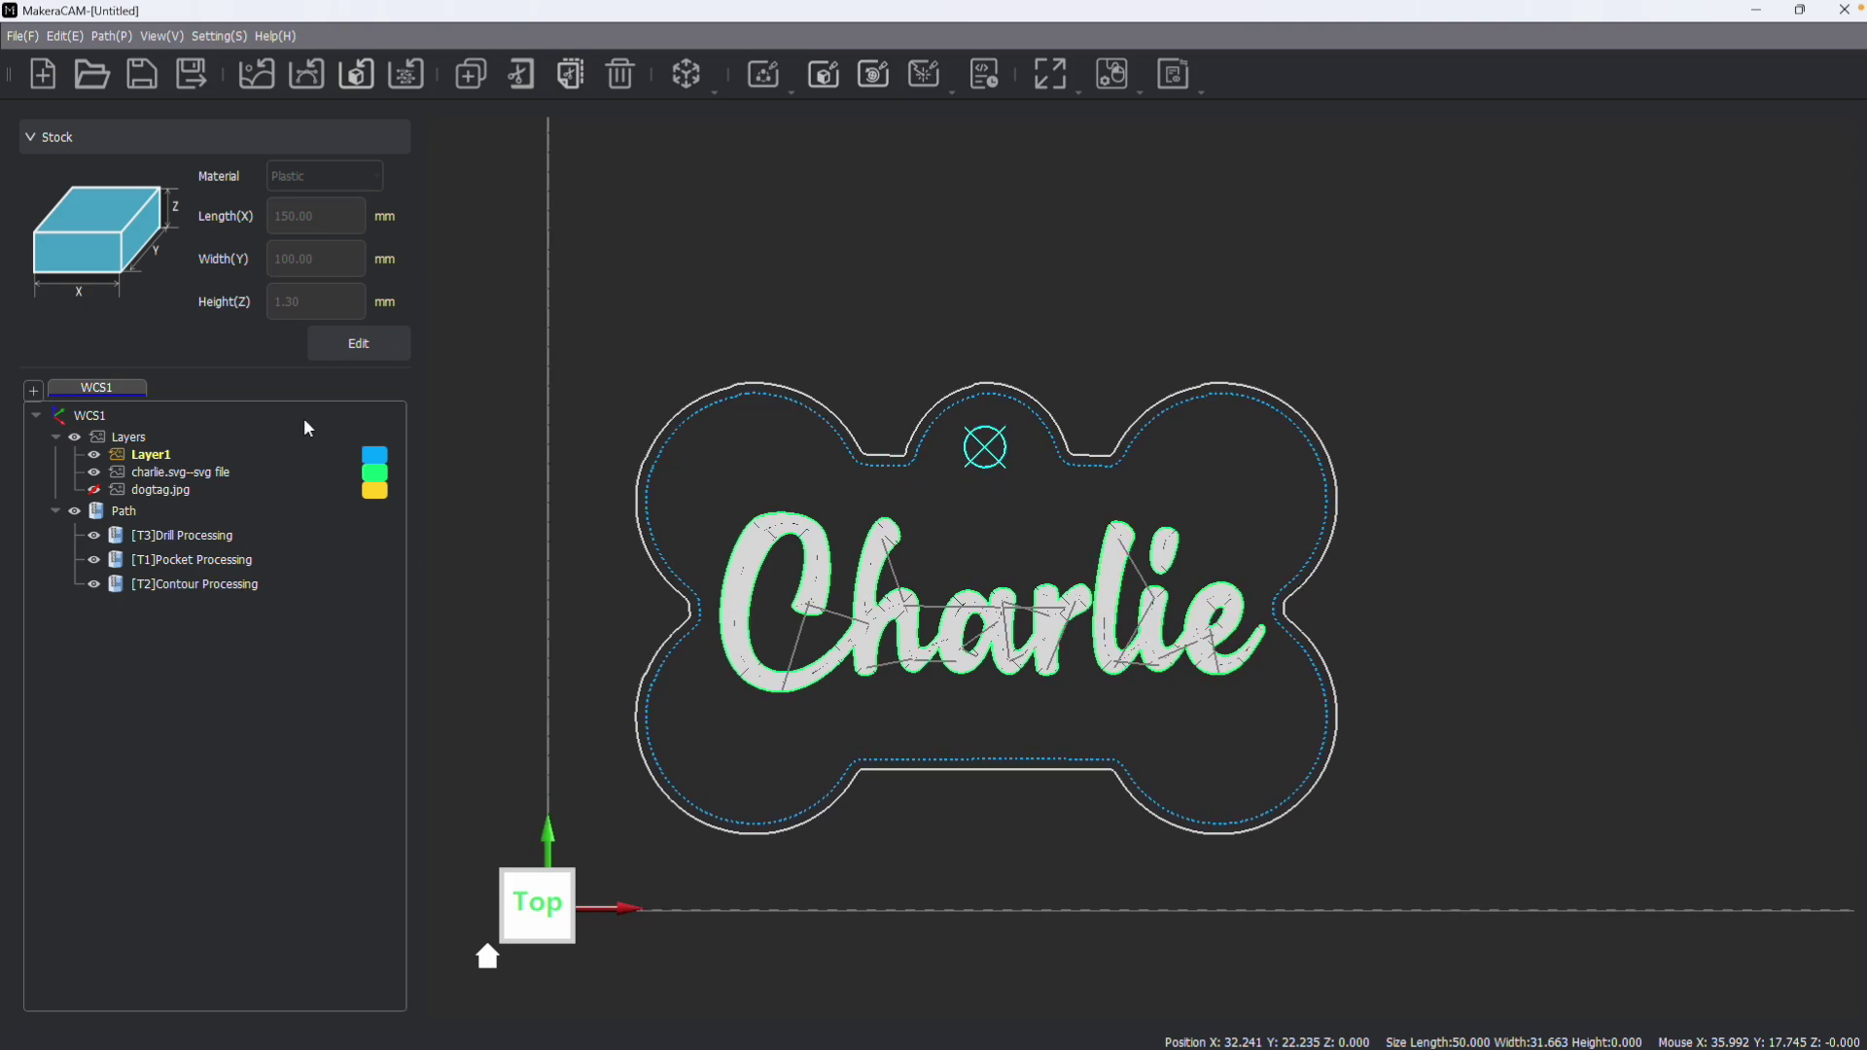
Step: Use Save All Paths on the Path node, select the [T3]Drill Processing toolpath, and export to G-code
right_click(120, 510)
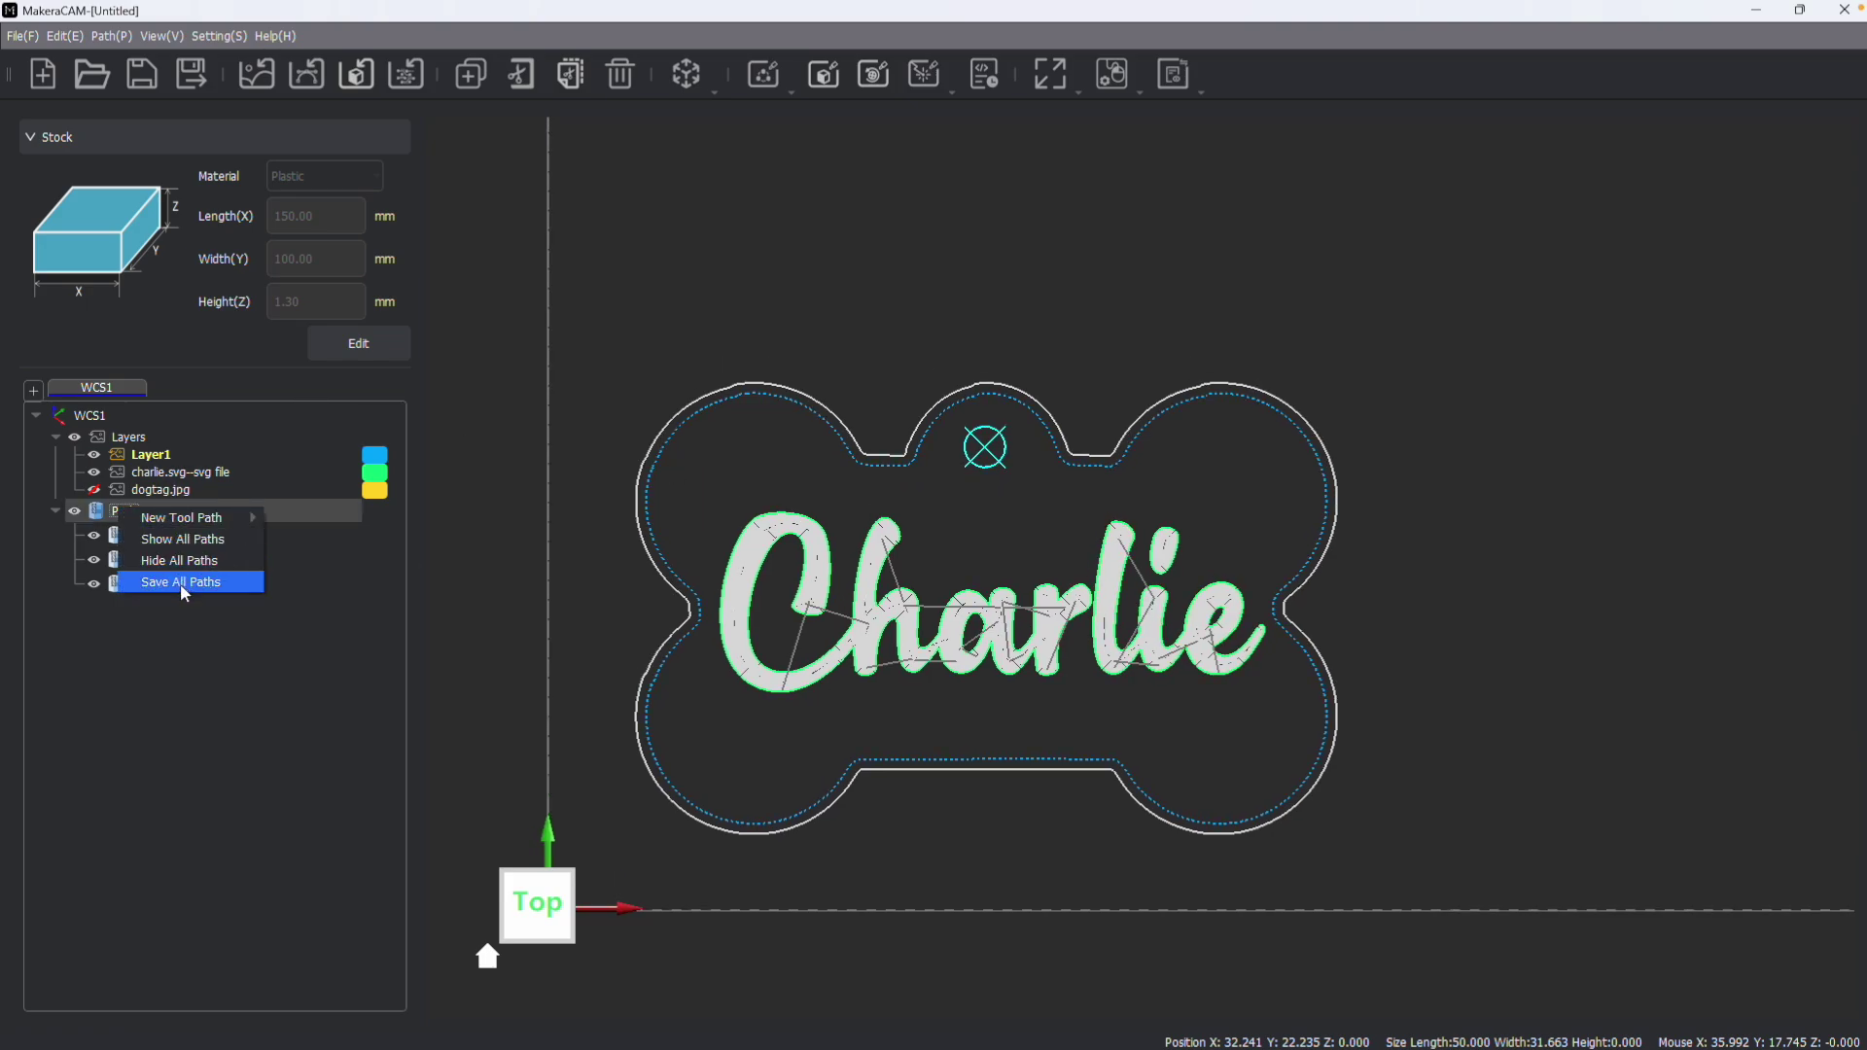
click(184, 589)
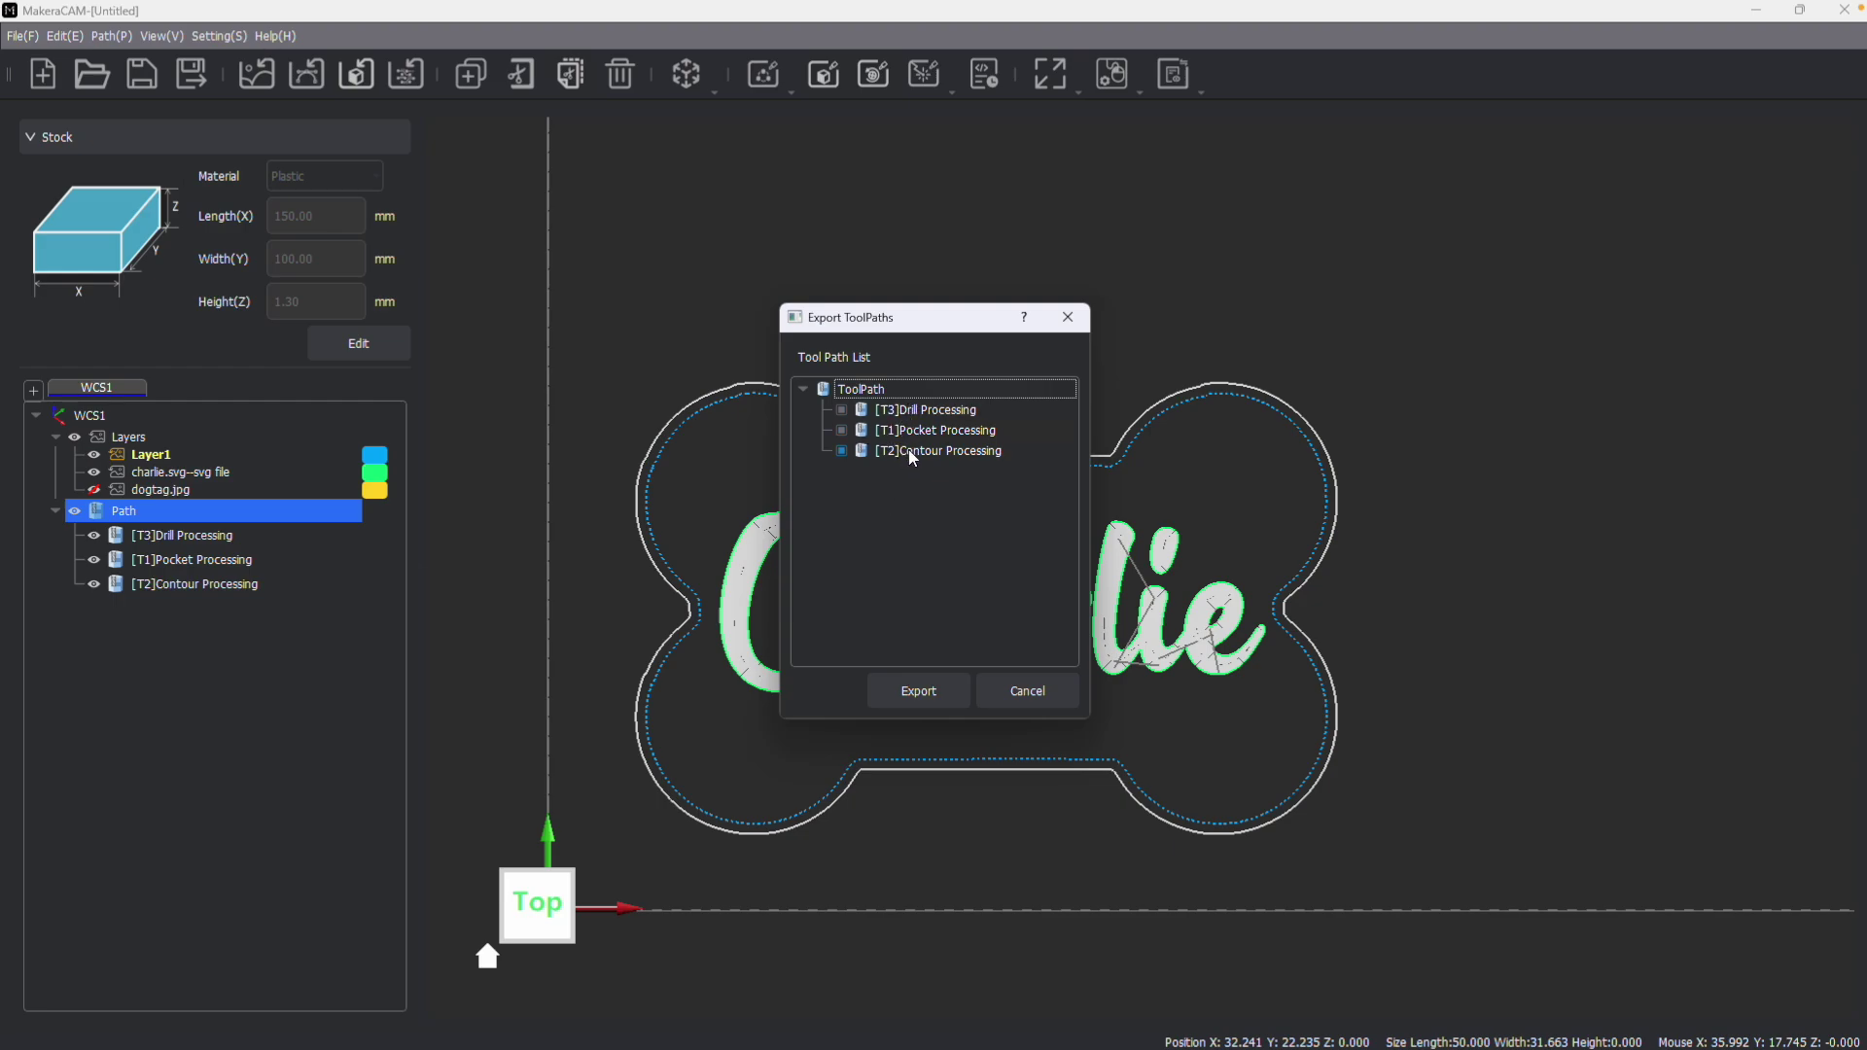
click(842, 412)
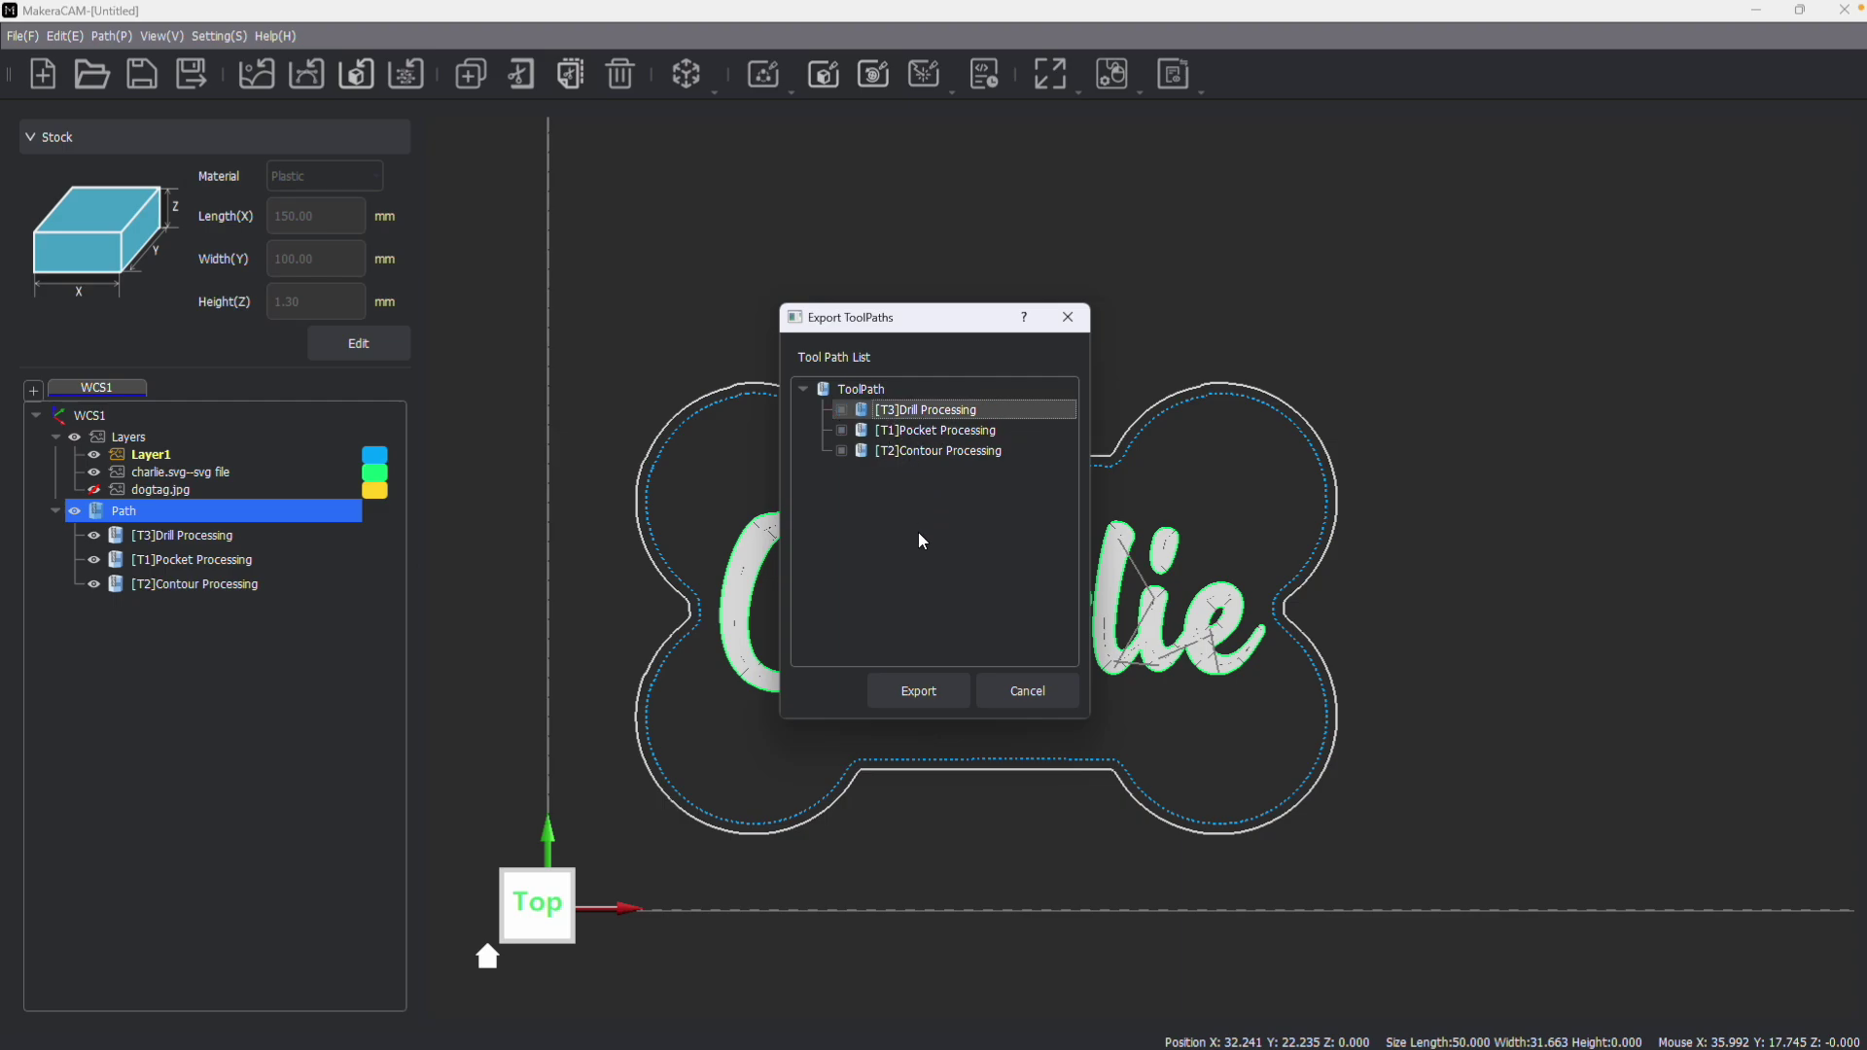
click(918, 692)
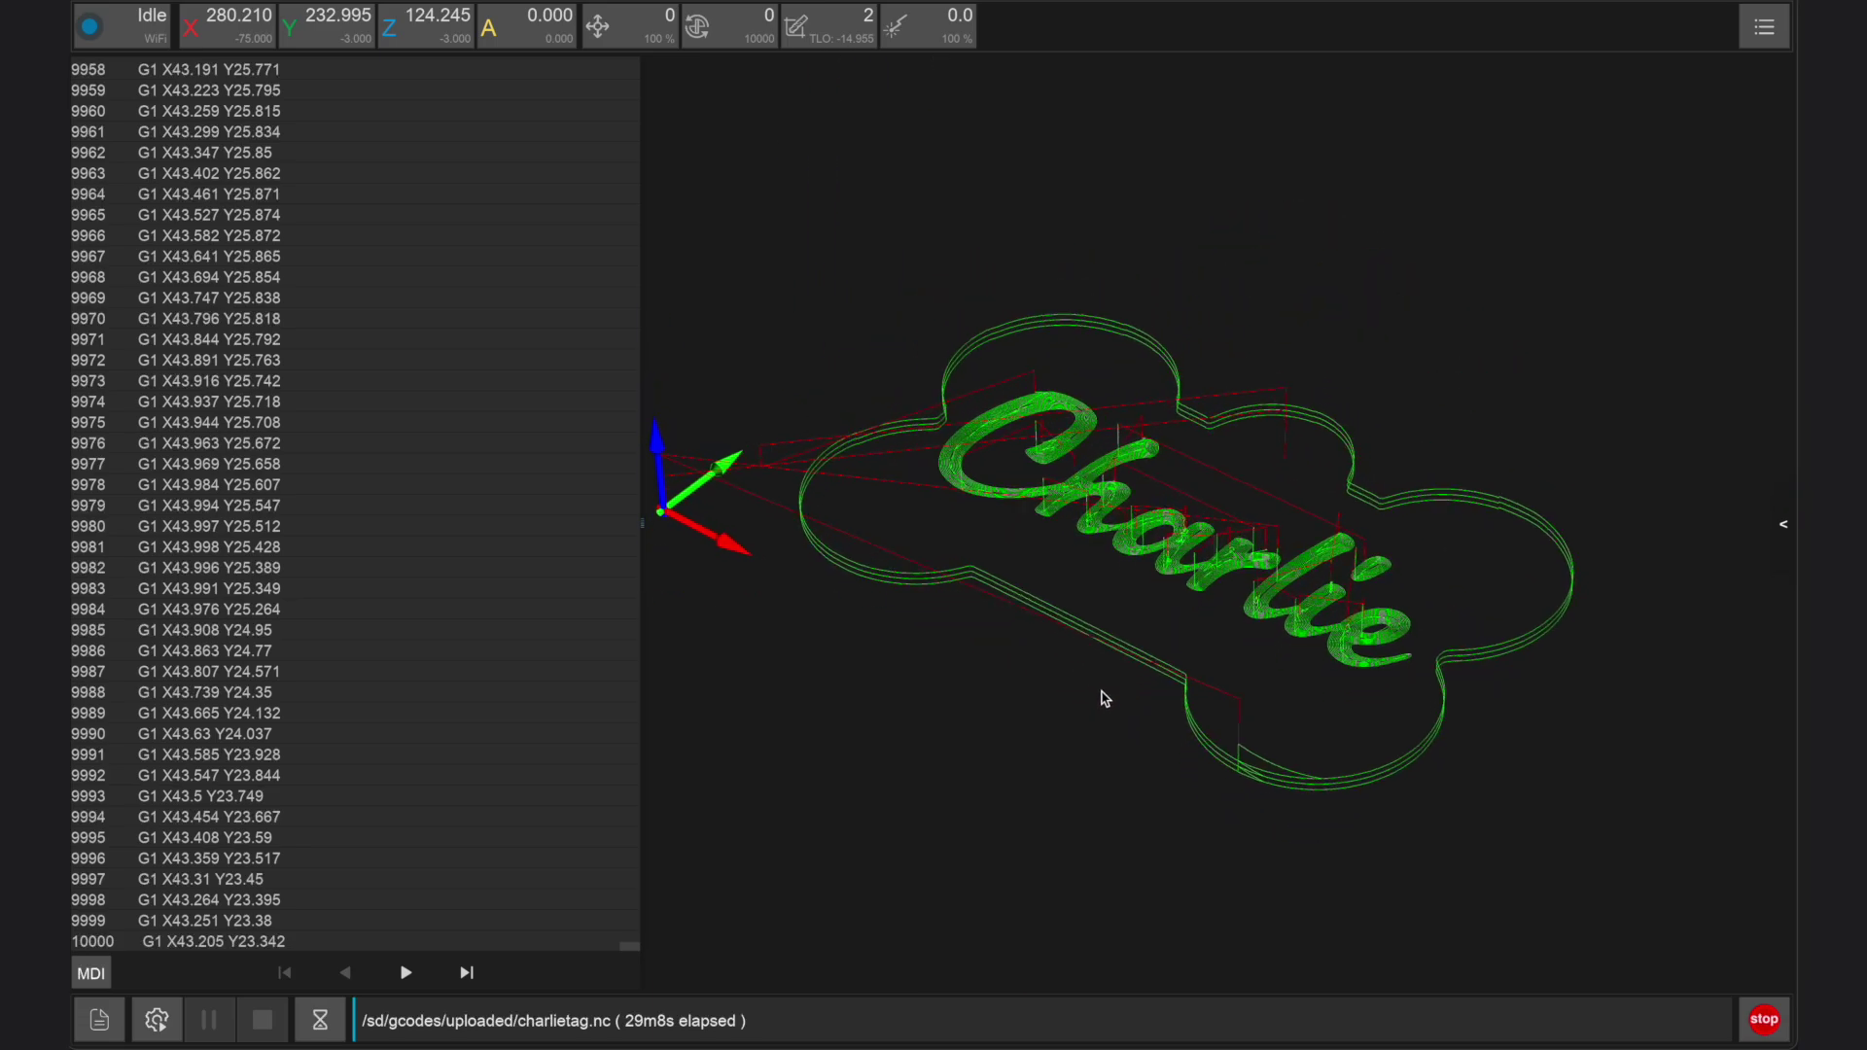
Step: In the job configuration, set the work origin to 5, 5 offset from Anchor1
click(158, 1020)
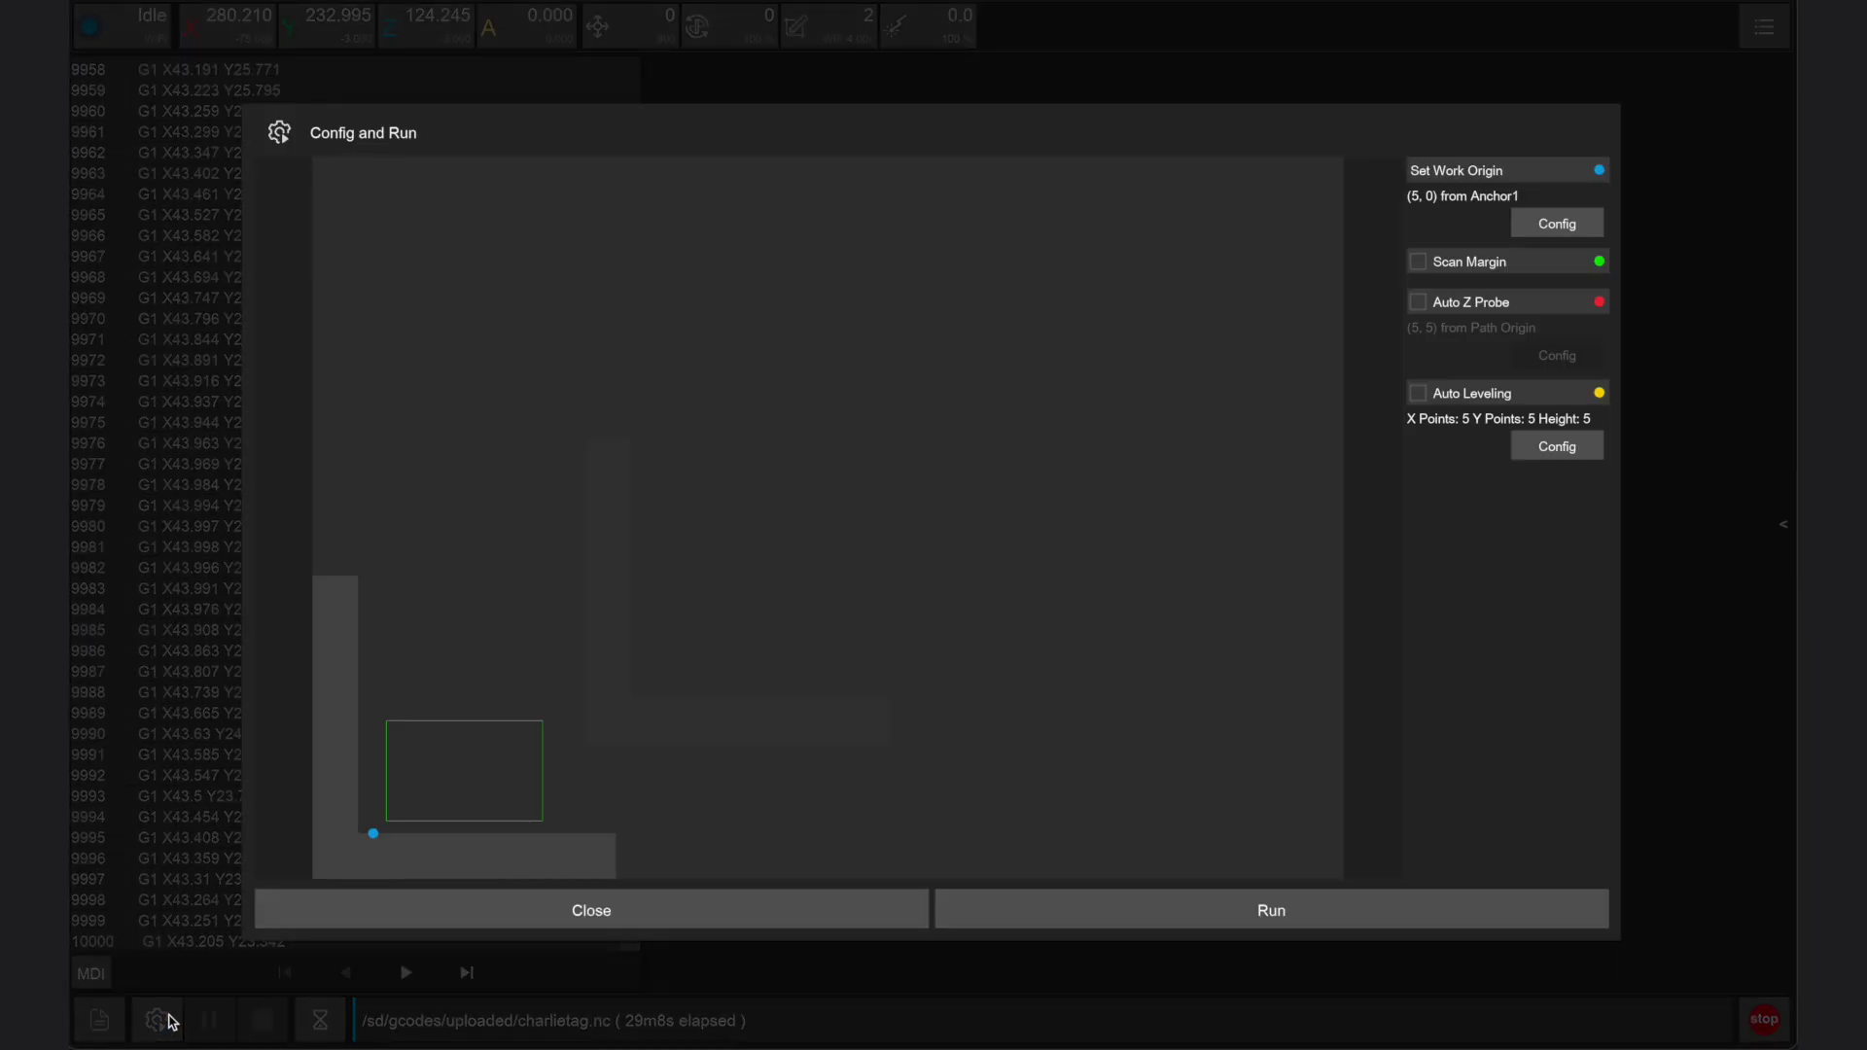
click(1557, 225)
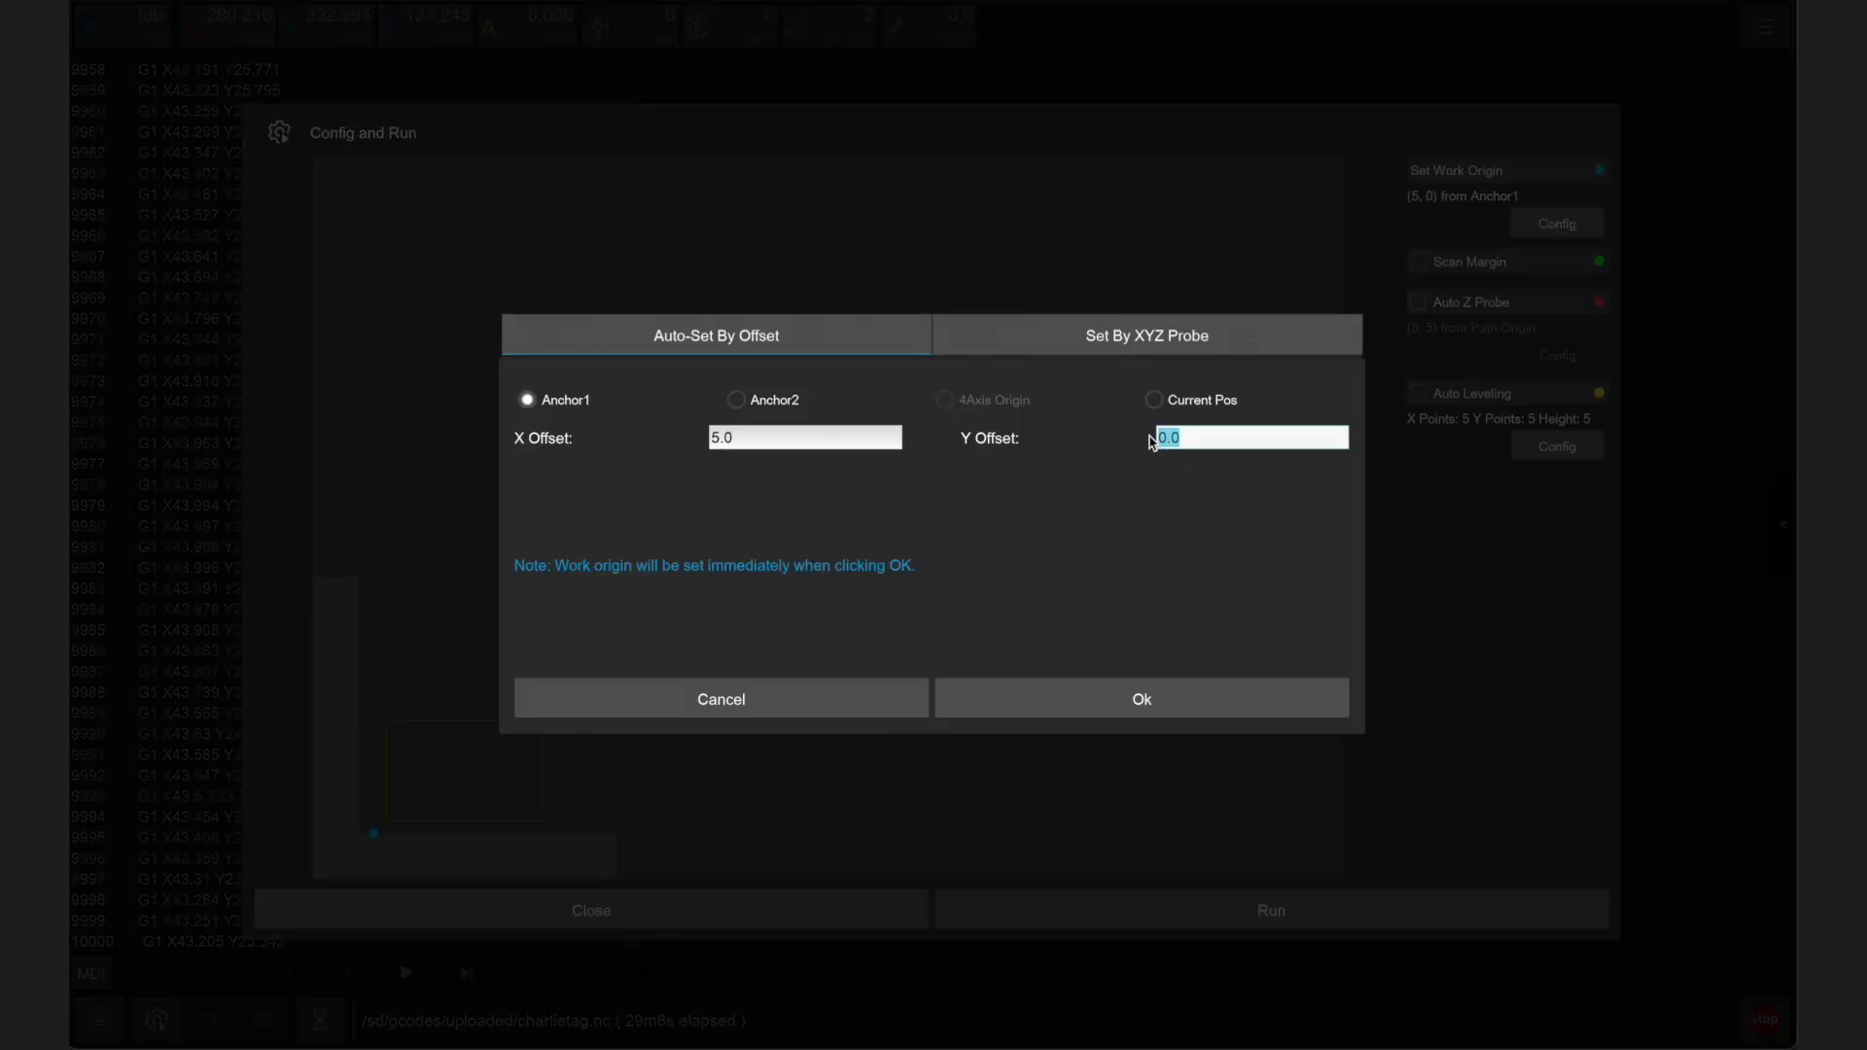
click(1174, 687)
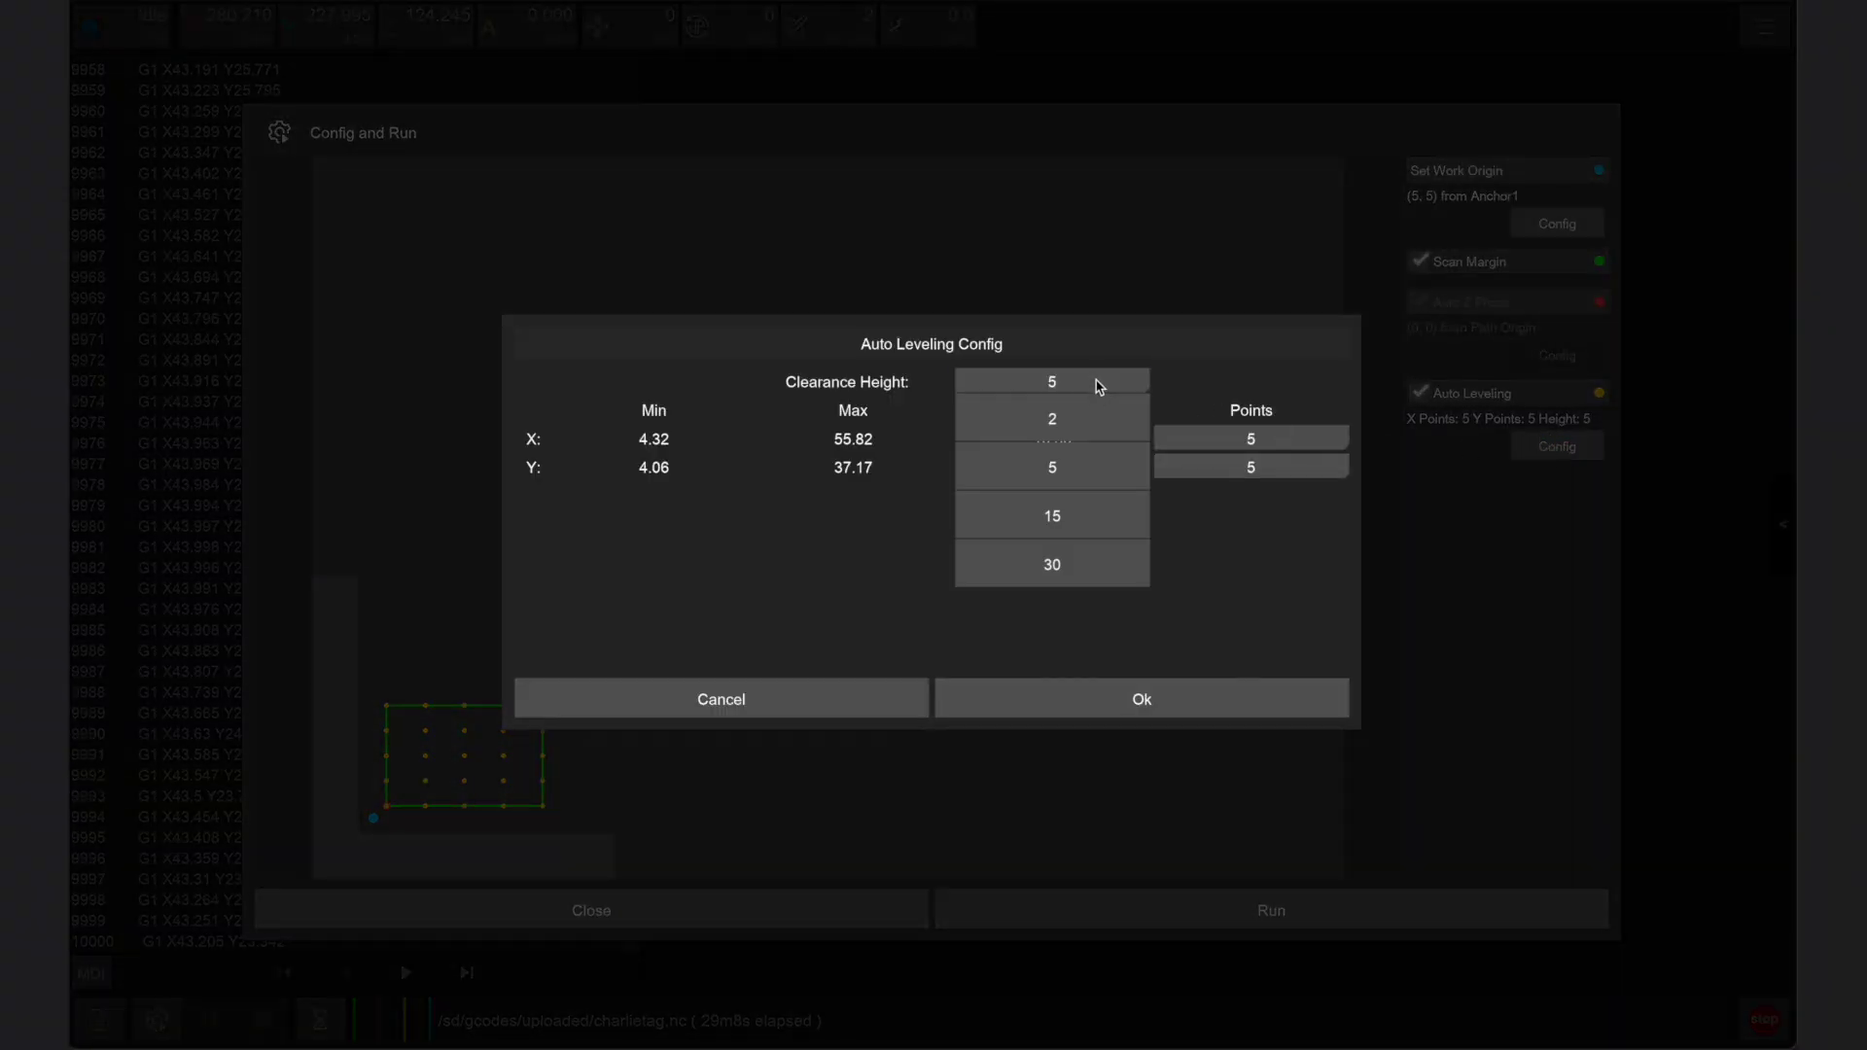
Step: Give auto-leveling a clearance height of 2 with 3 X and 3 Y probe points, and apply
click(1093, 420)
click(1230, 442)
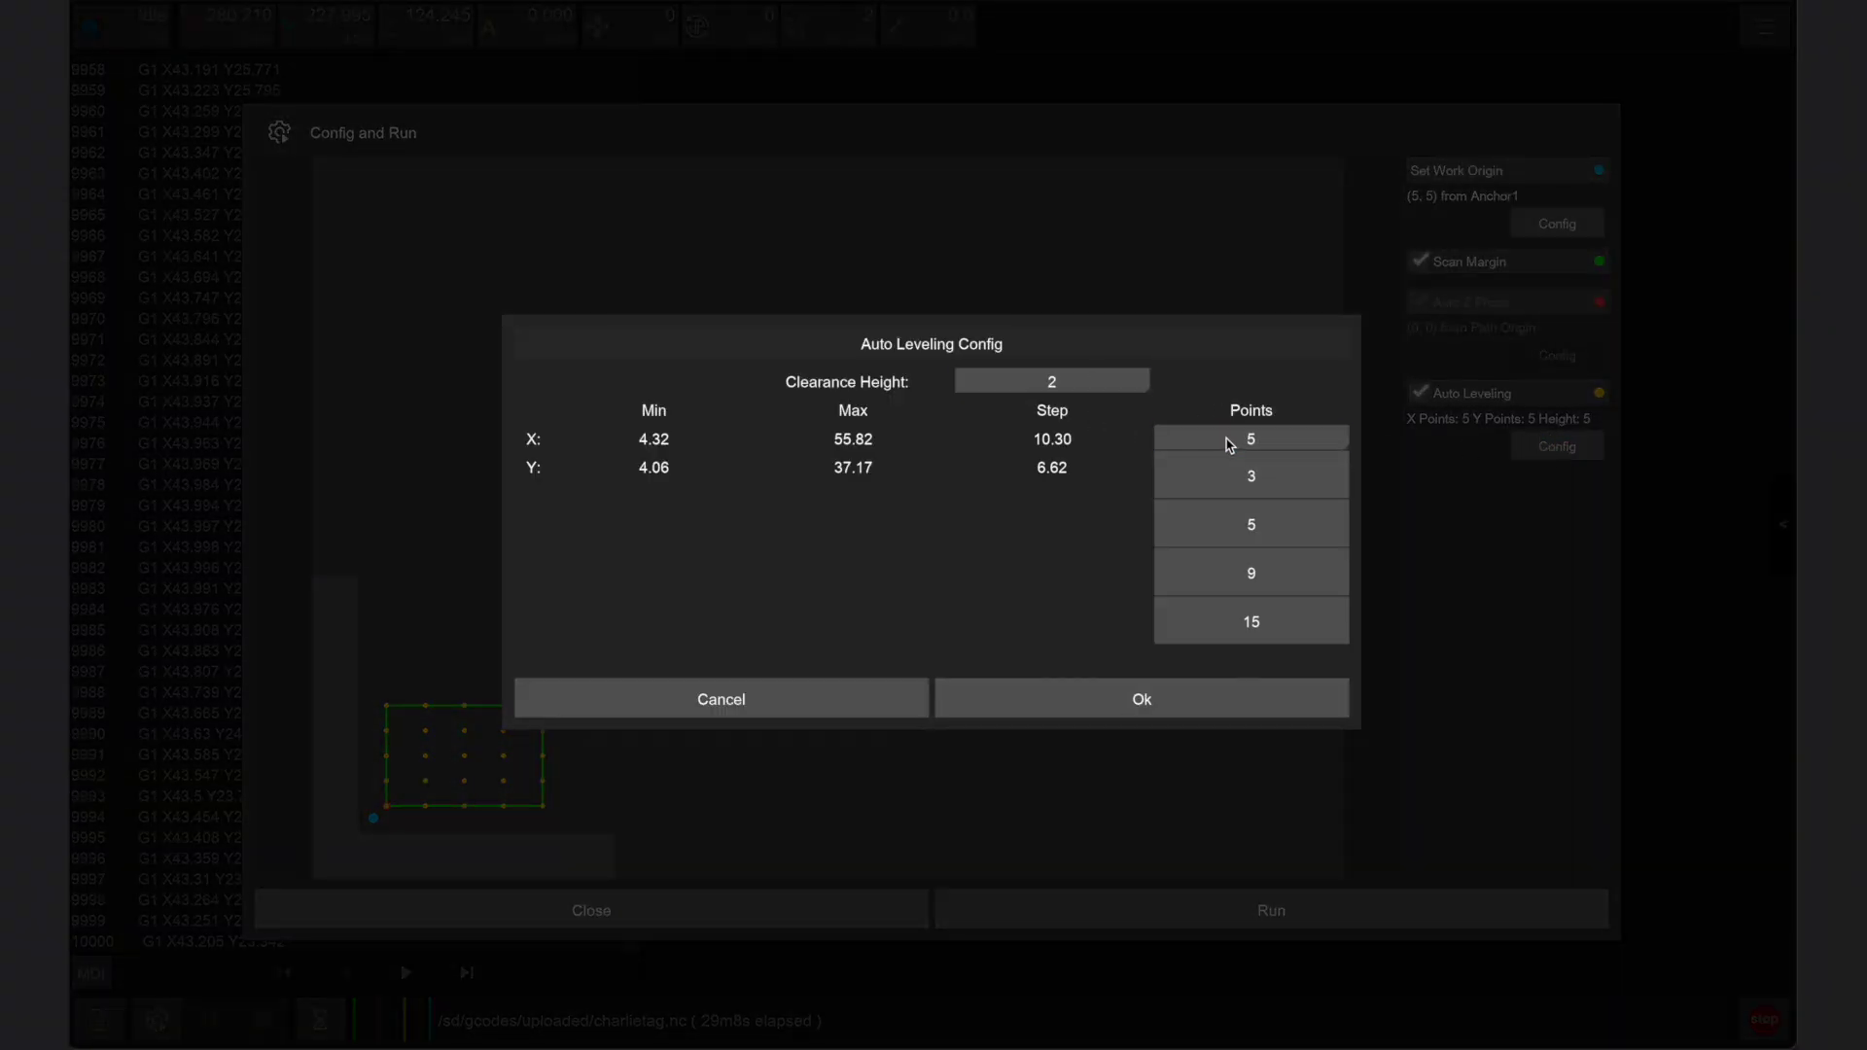
click(1237, 473)
click(1229, 477)
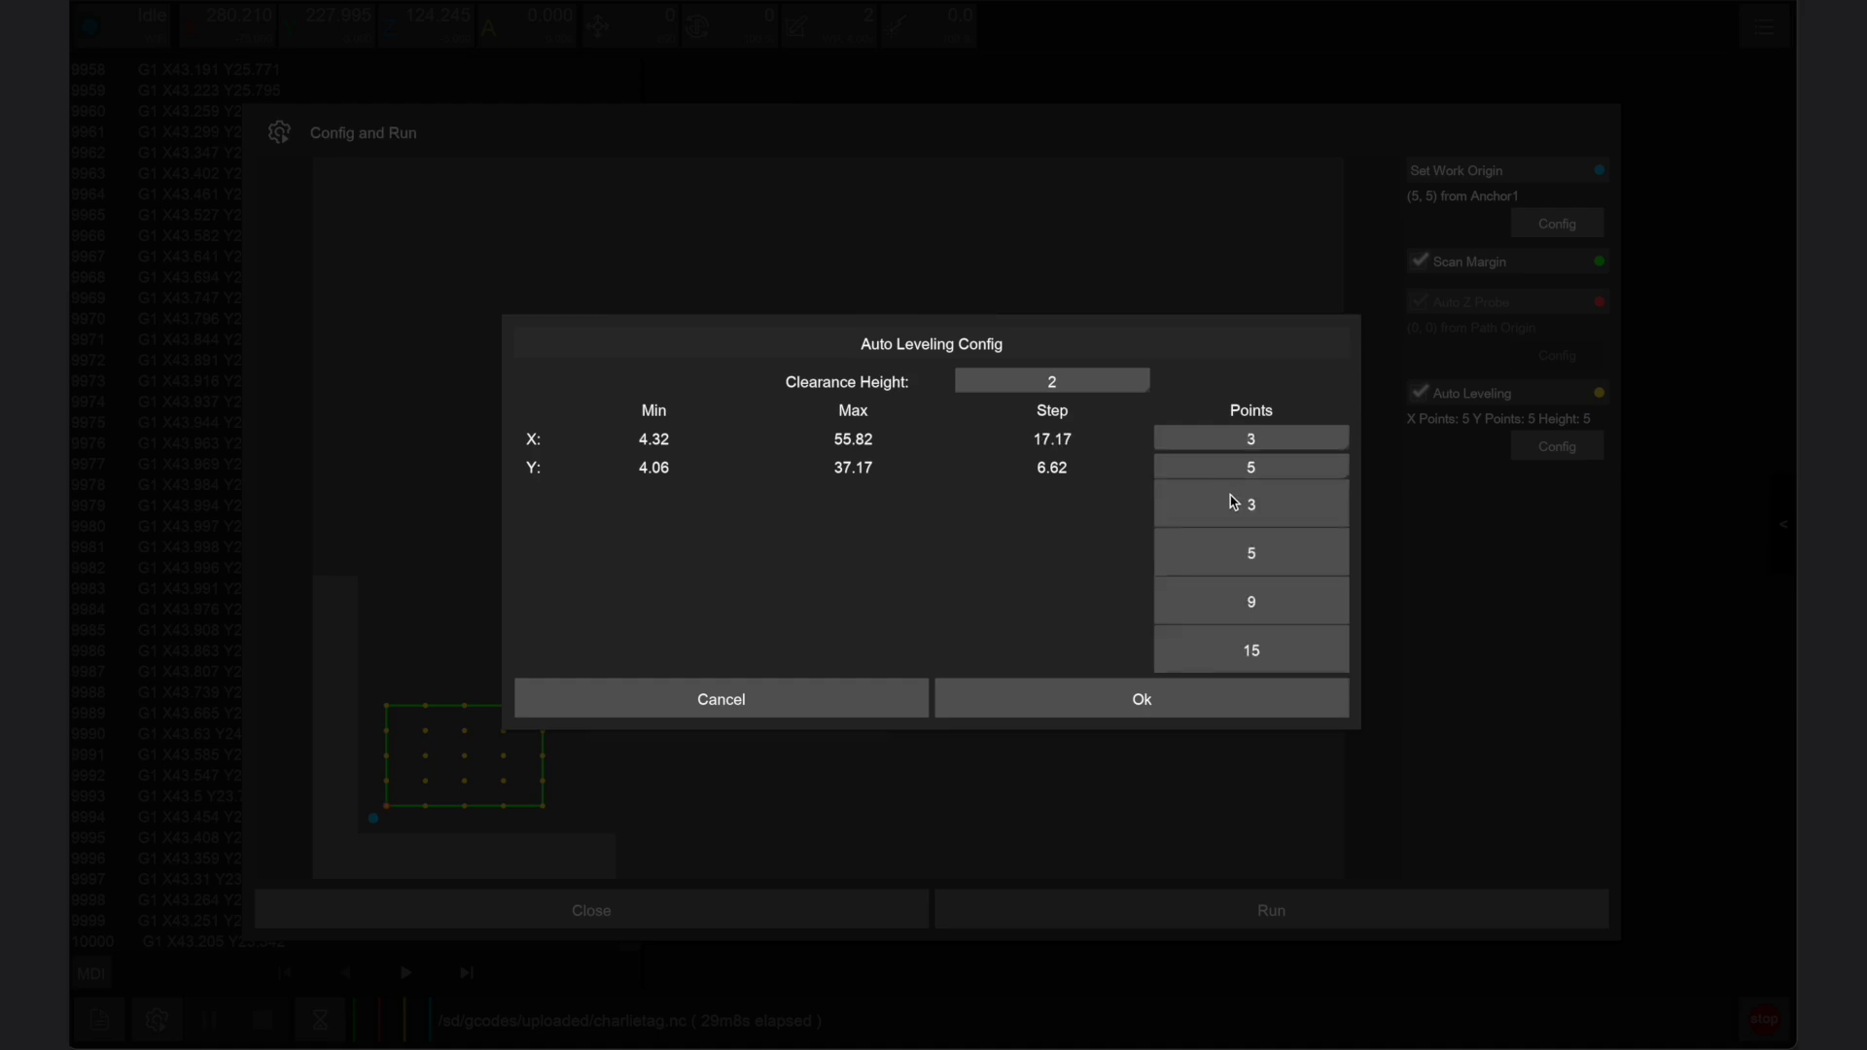
click(1233, 503)
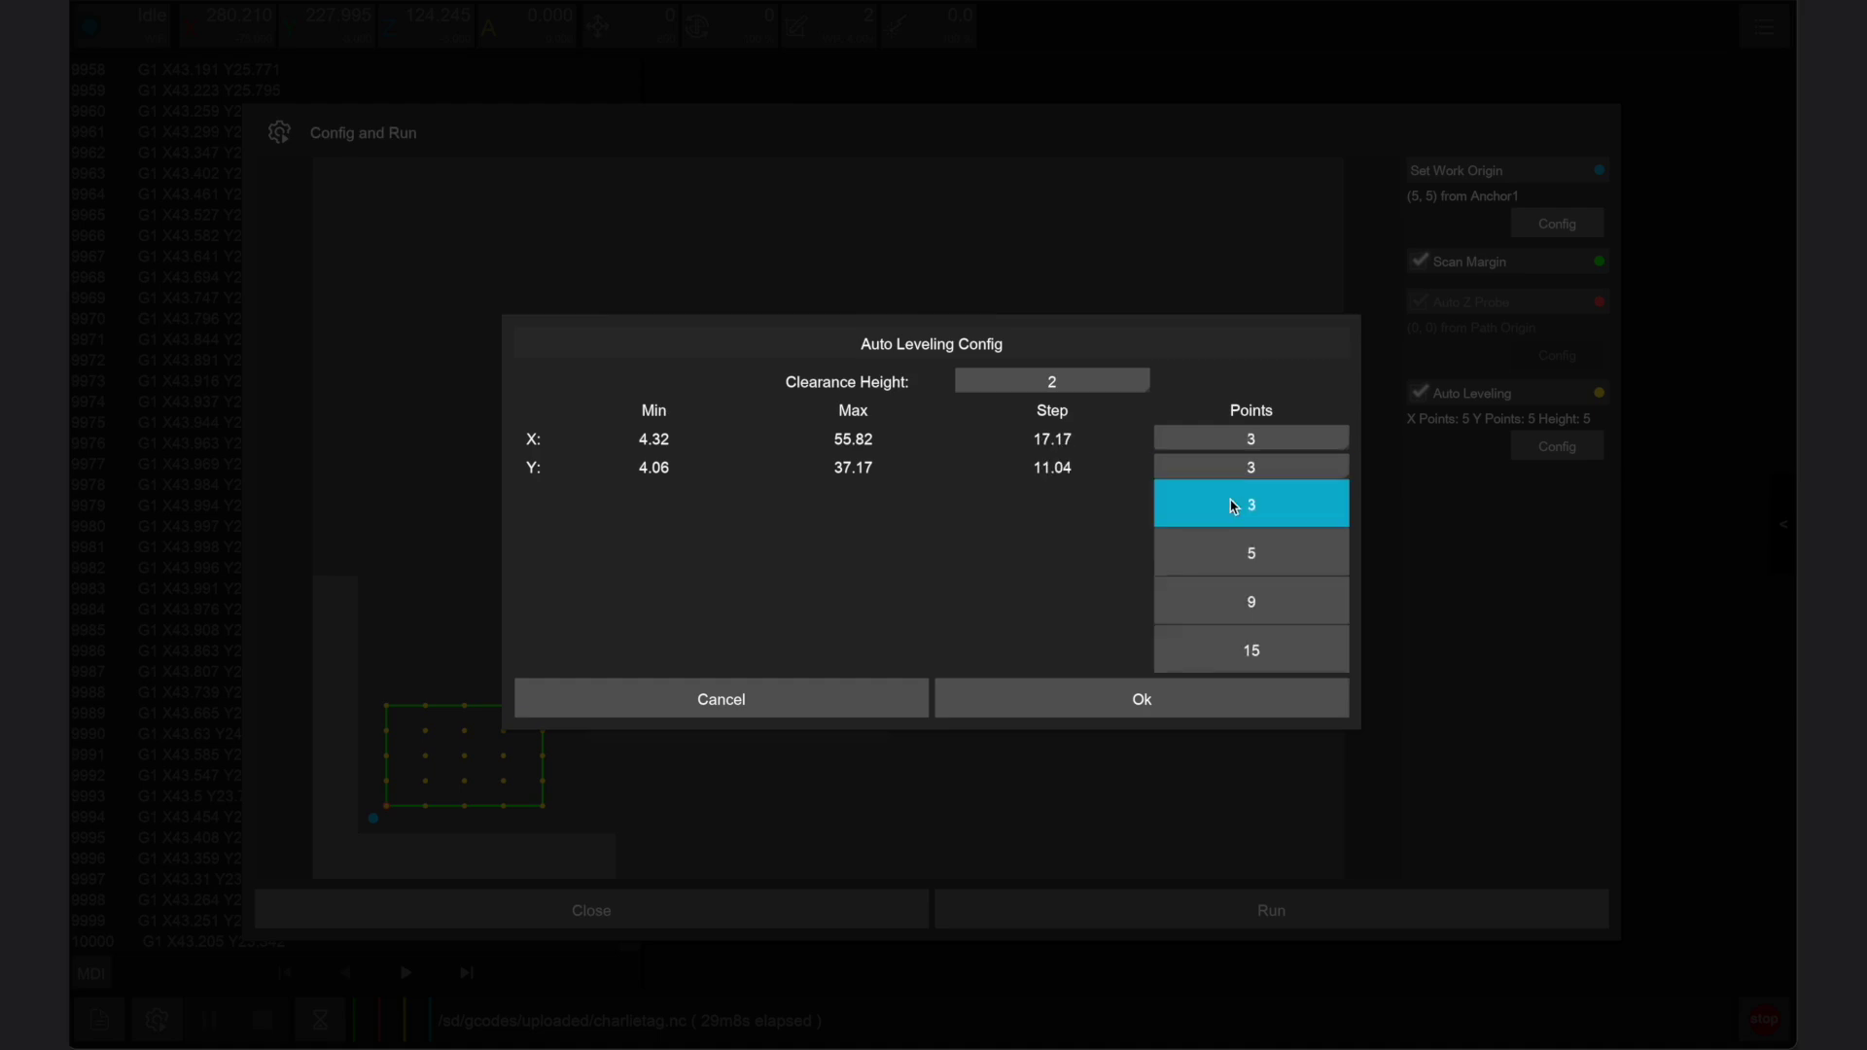
click(1201, 720)
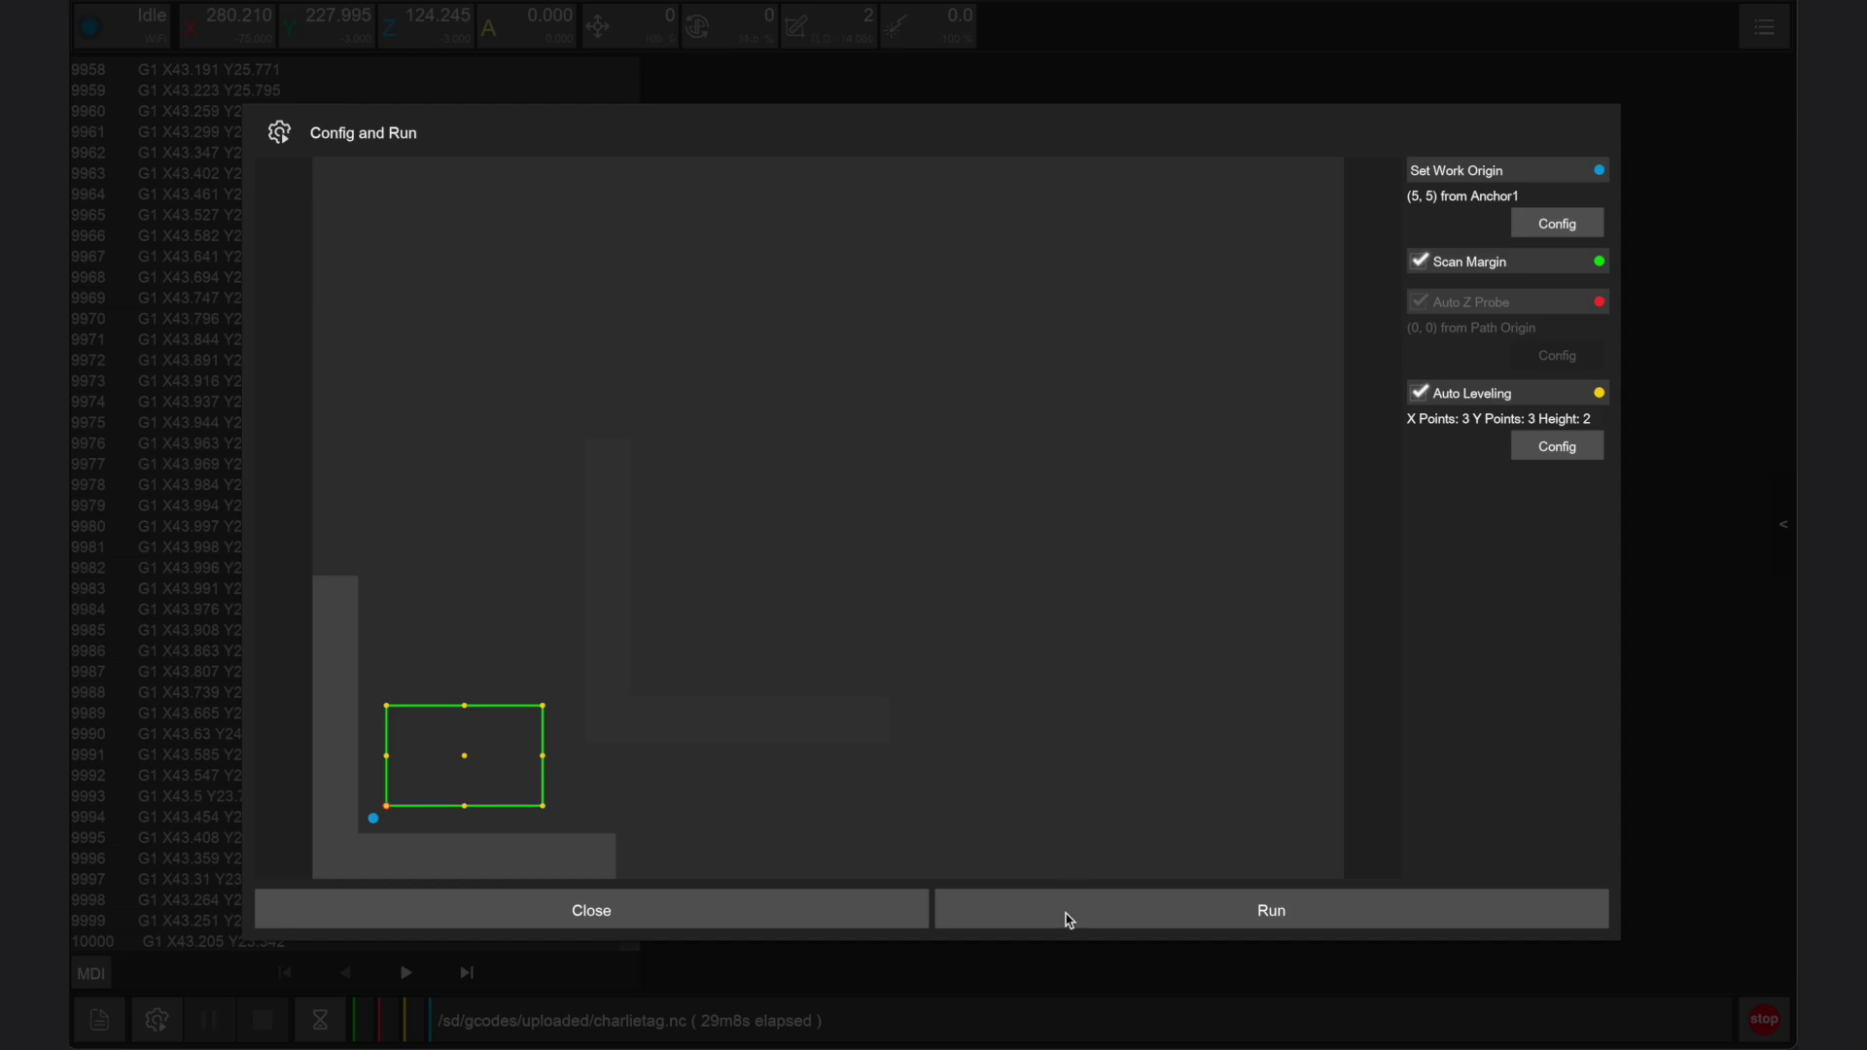